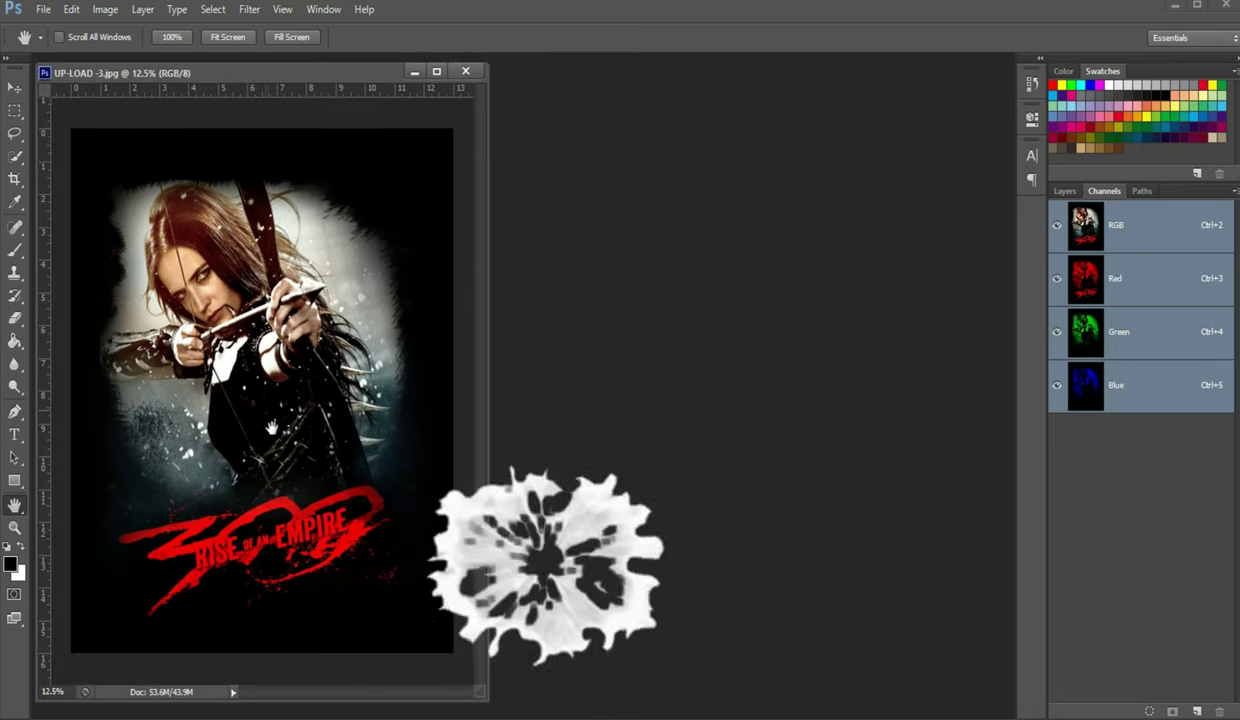
# - Duplicate the poster as 'UP-LOAD -3 copy'
pyautogui.rightClick(260, 85)
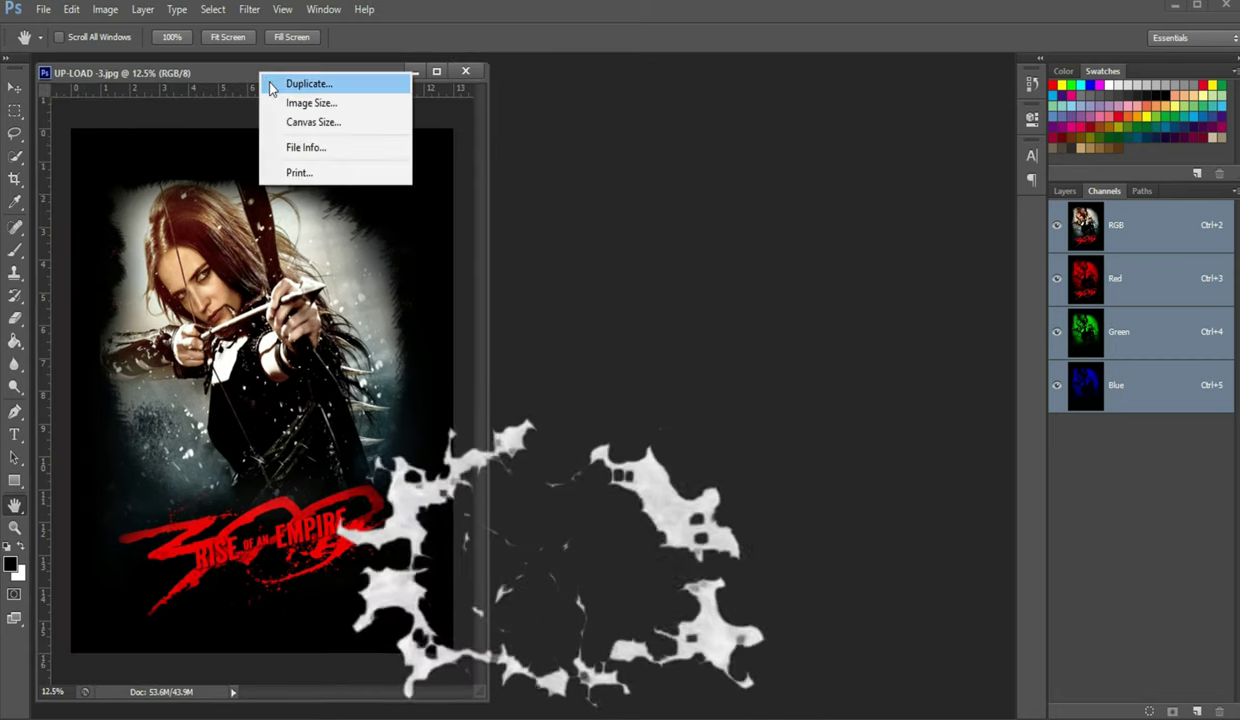
pyautogui.click(266, 82)
pyautogui.click(626, 266)
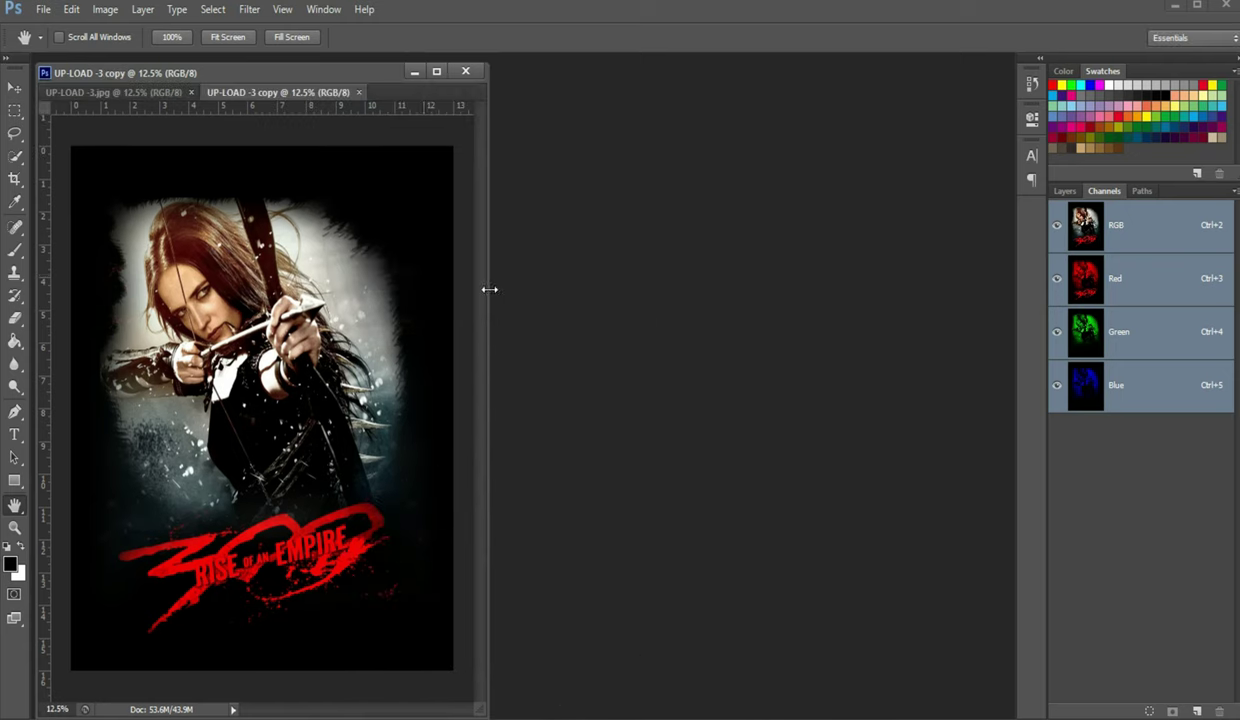
# - Float the copy in its own window, then reposition and enlarge the original poster's window
pyautogui.moveTo(287, 95); pyautogui.dragTo(645, 75)
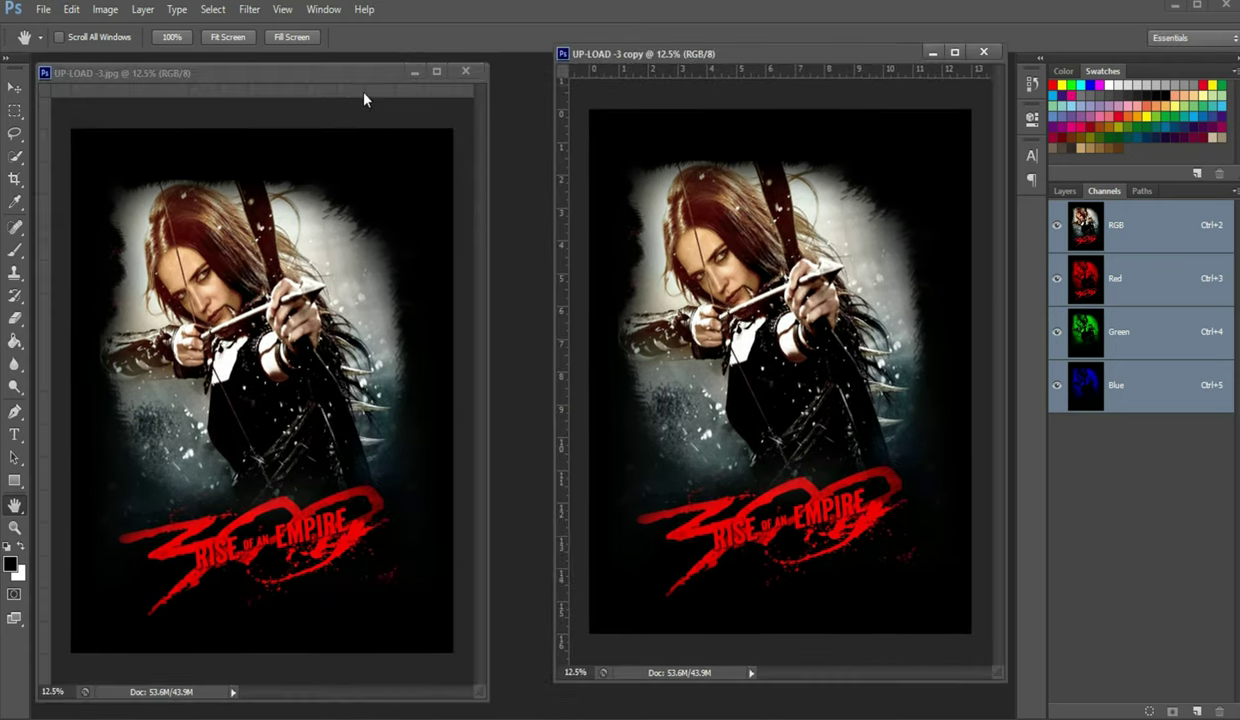
pyautogui.moveTo(355, 75); pyautogui.dragTo(360, 72)
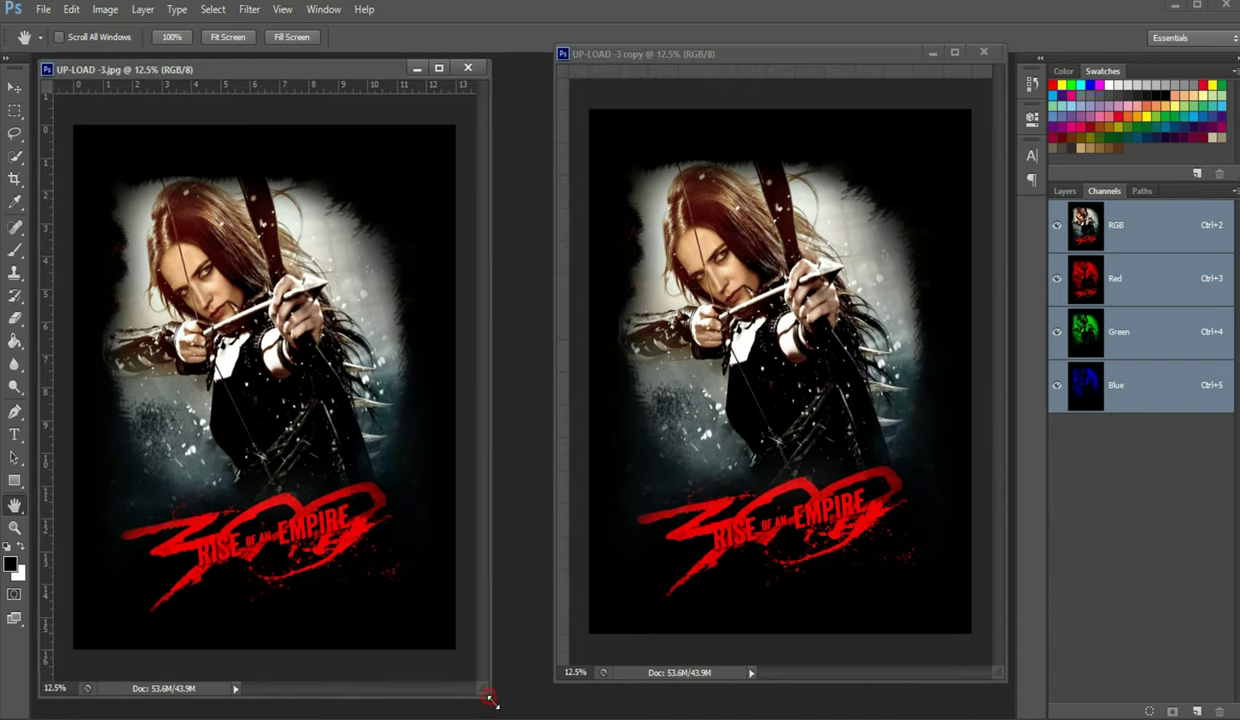
pyautogui.moveTo(490, 700); pyautogui.dragTo(534, 712)
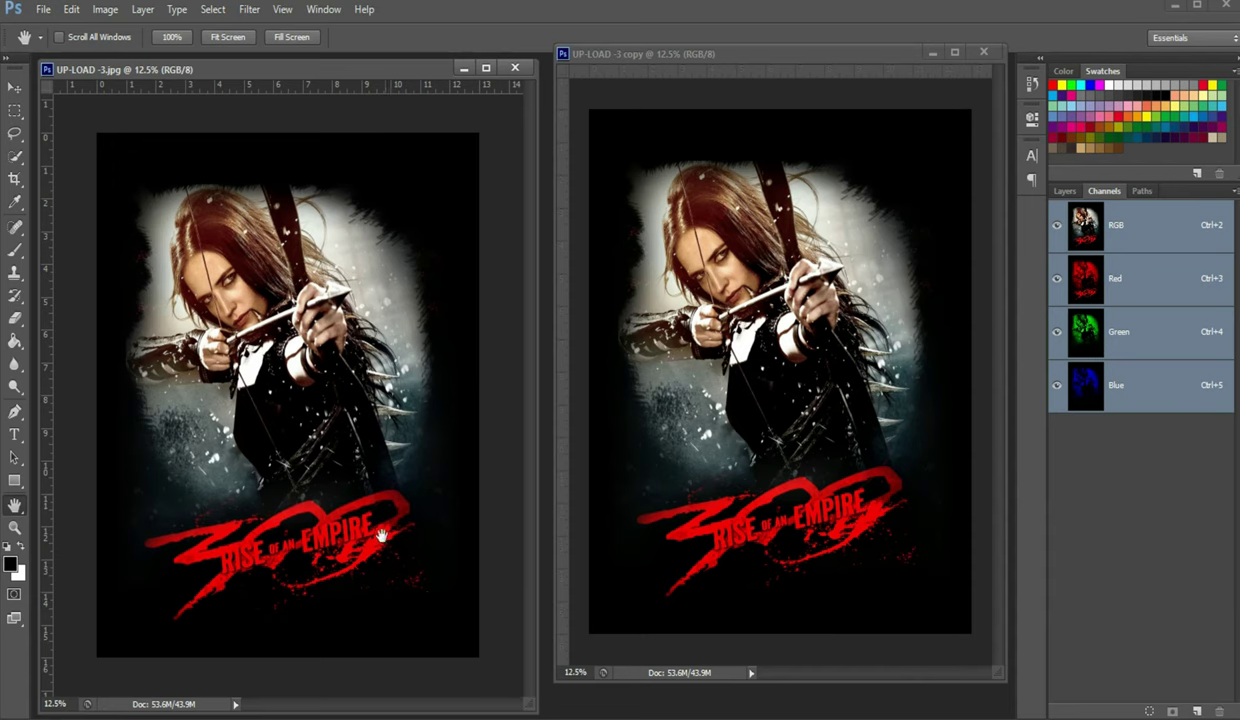
pyautogui.press('z')
pyautogui.rightClick(318, 398)
pyautogui.click(341, 418)
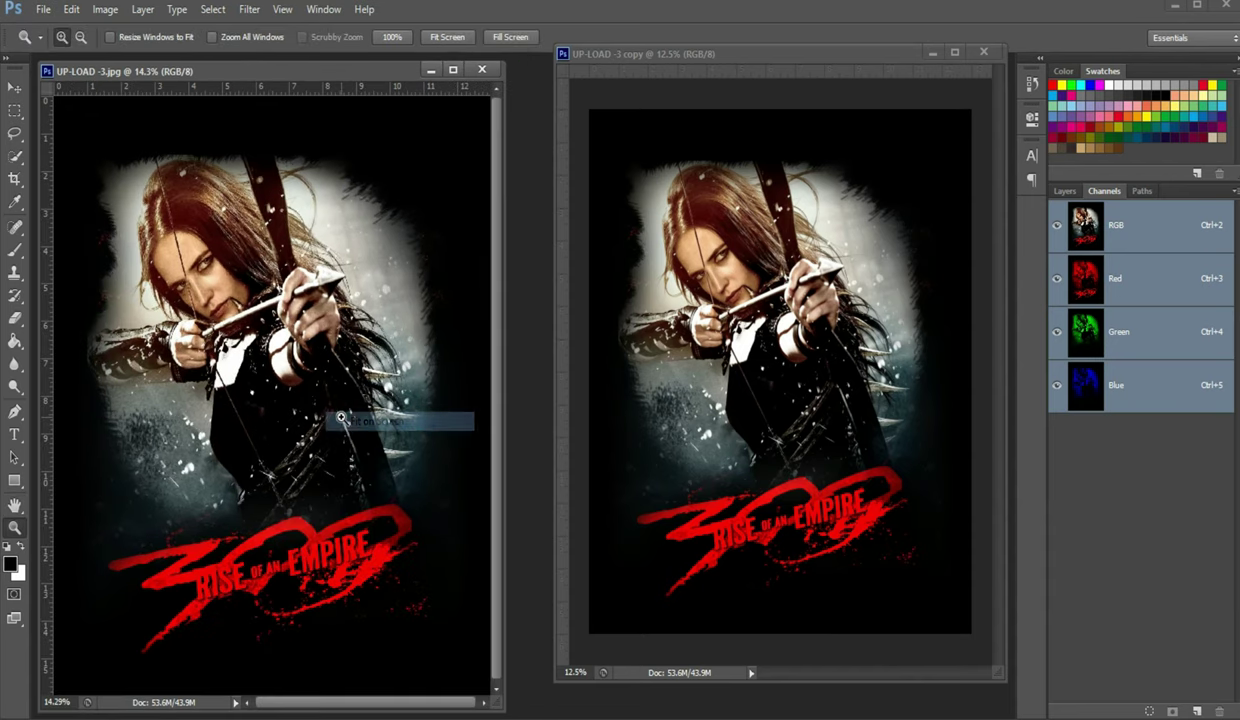
pyautogui.click(1149, 385)
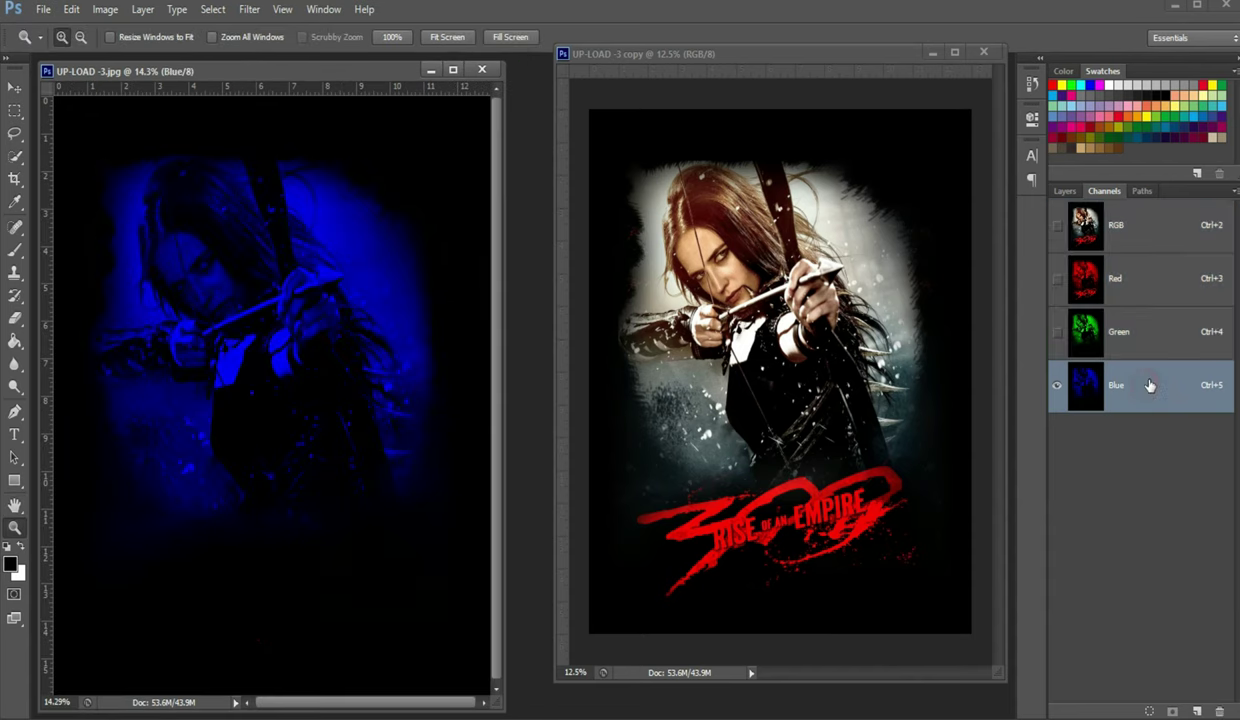
pyautogui.click(1147, 334)
pyautogui.click(1108, 283)
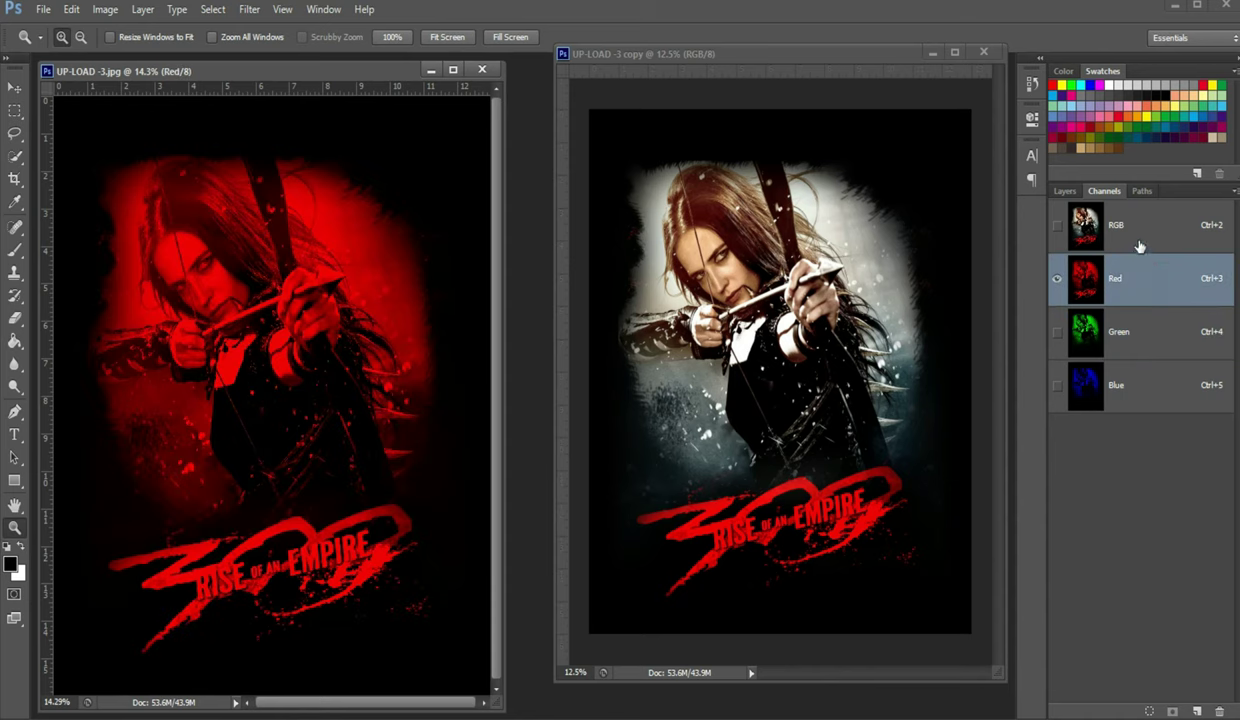
pyautogui.click(1141, 235)
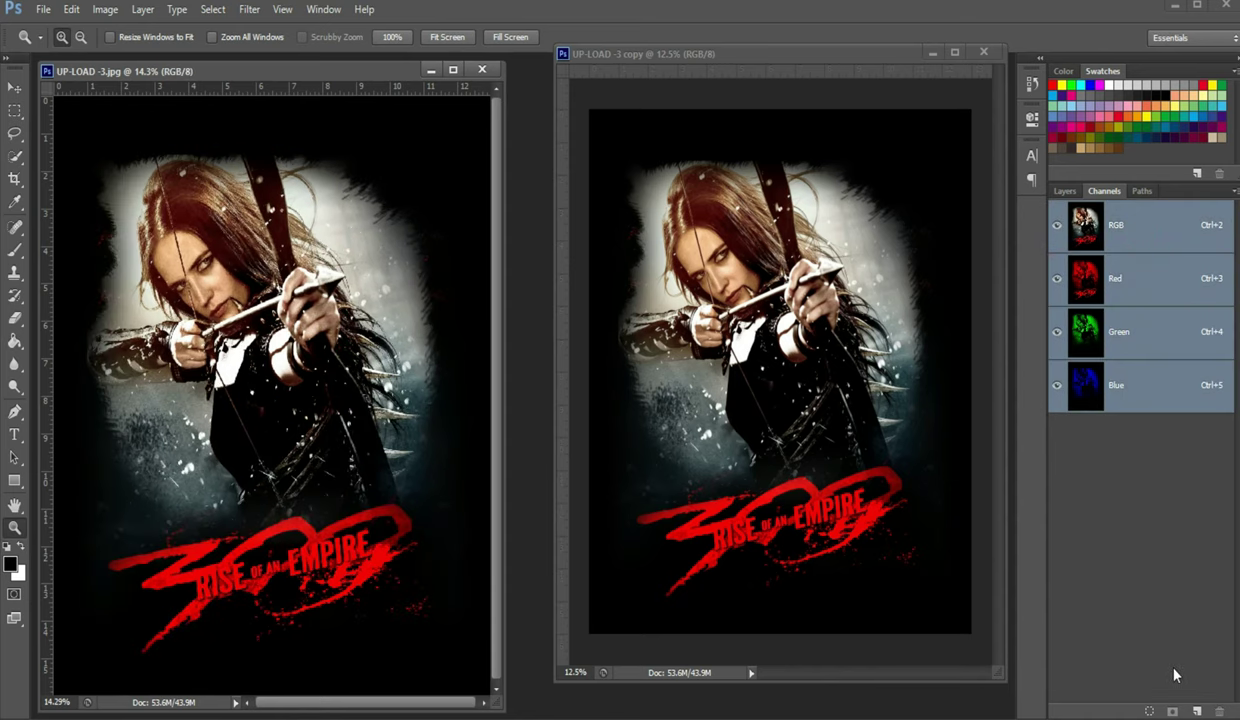
# - Add a new channel named Black with black colour at 100% opacity
pyautogui.click(1197, 711)
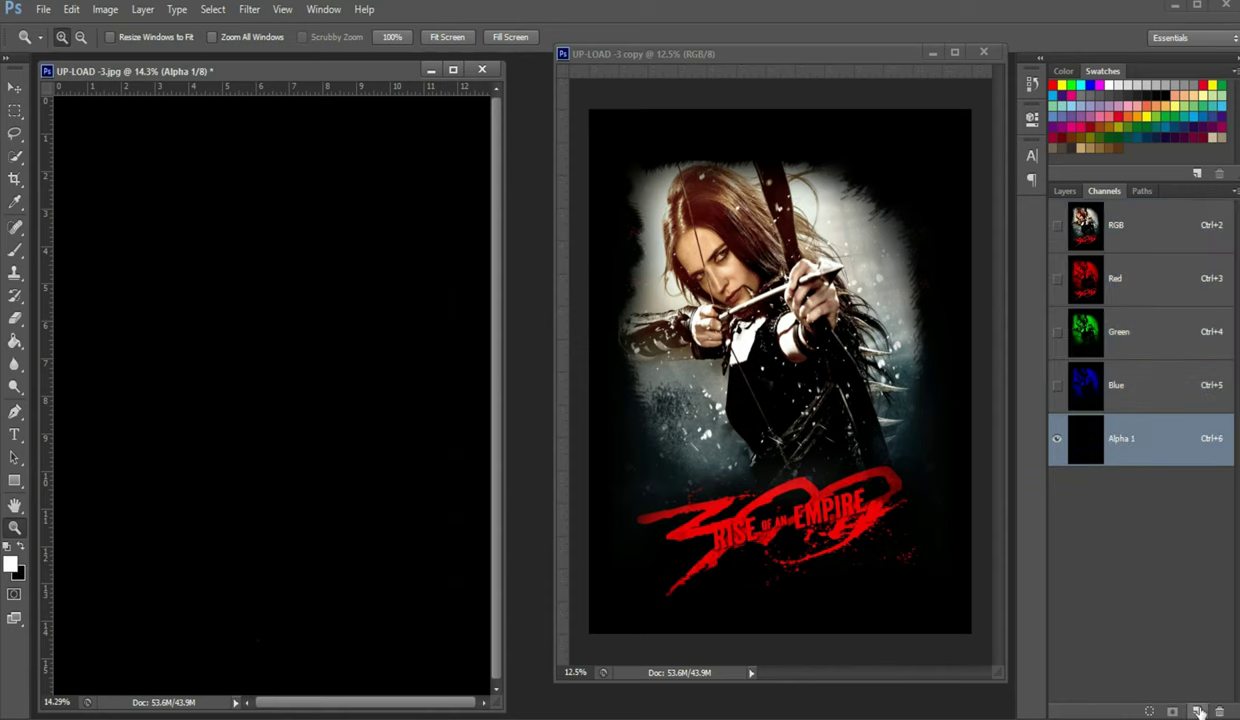
pyautogui.doubleClick(1078, 447)
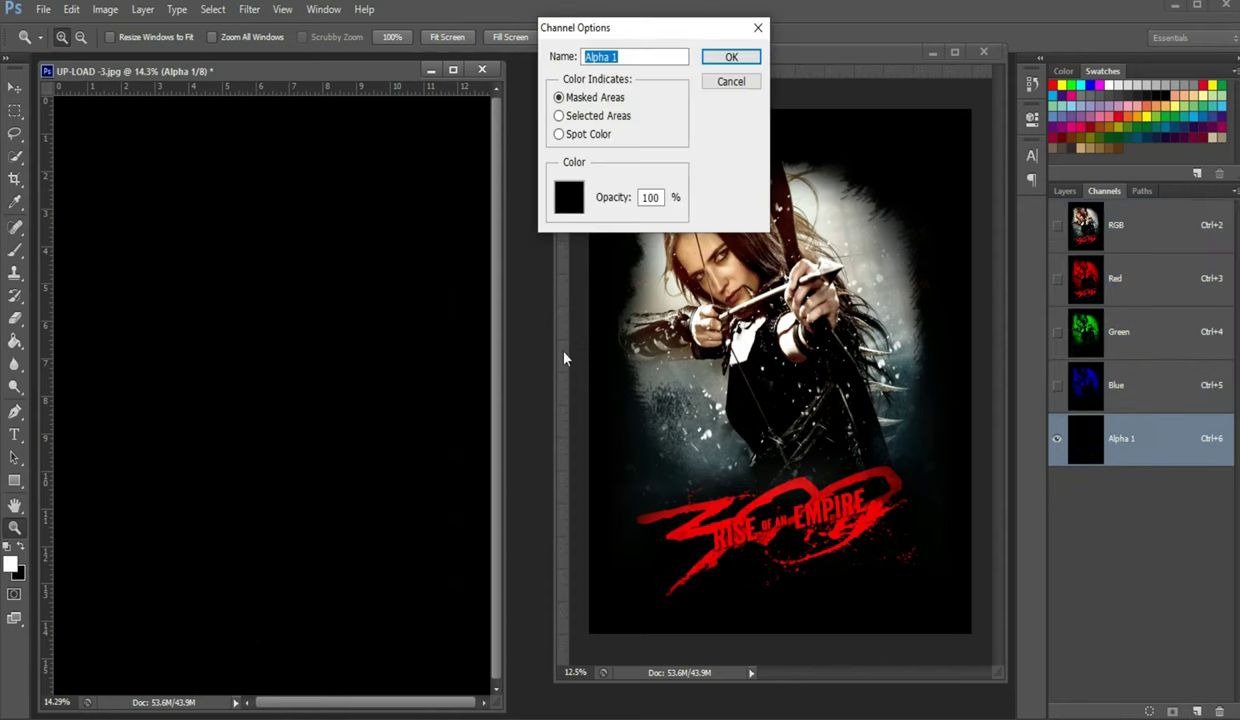
pyautogui.moveTo(656, 198); pyautogui.dragTo(639, 195)
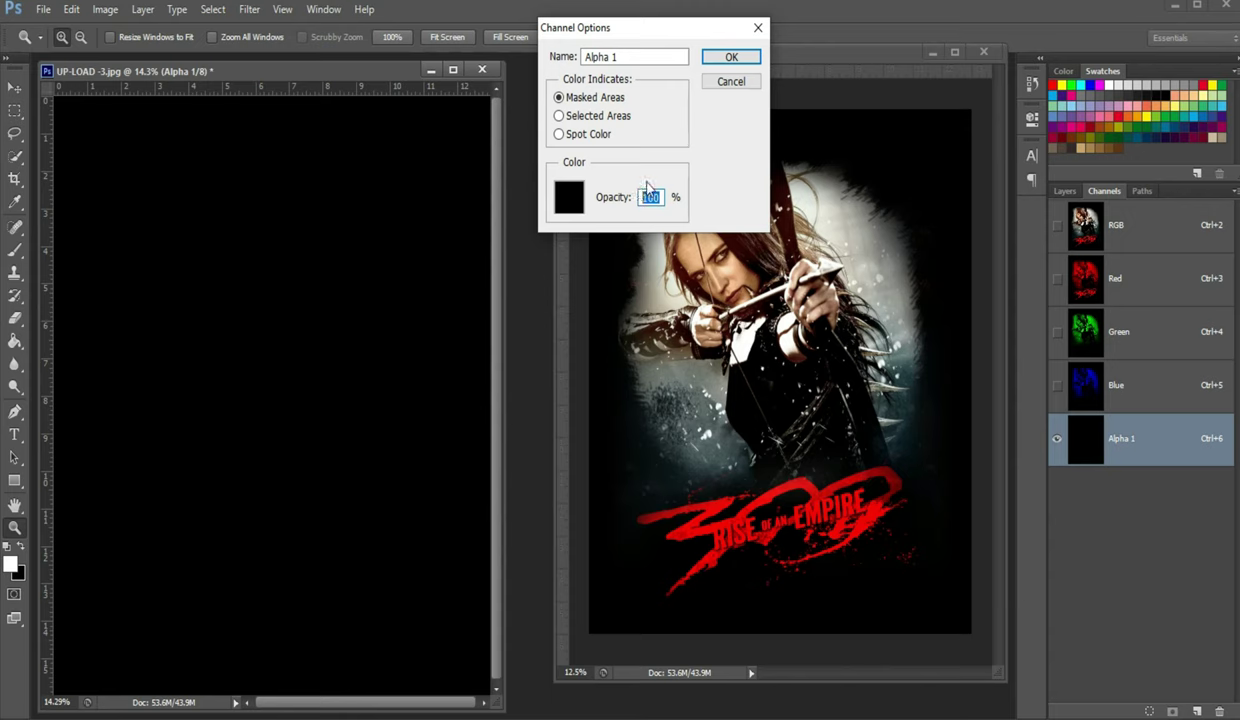
pyautogui.moveTo(627, 57); pyautogui.dragTo(563, 66)
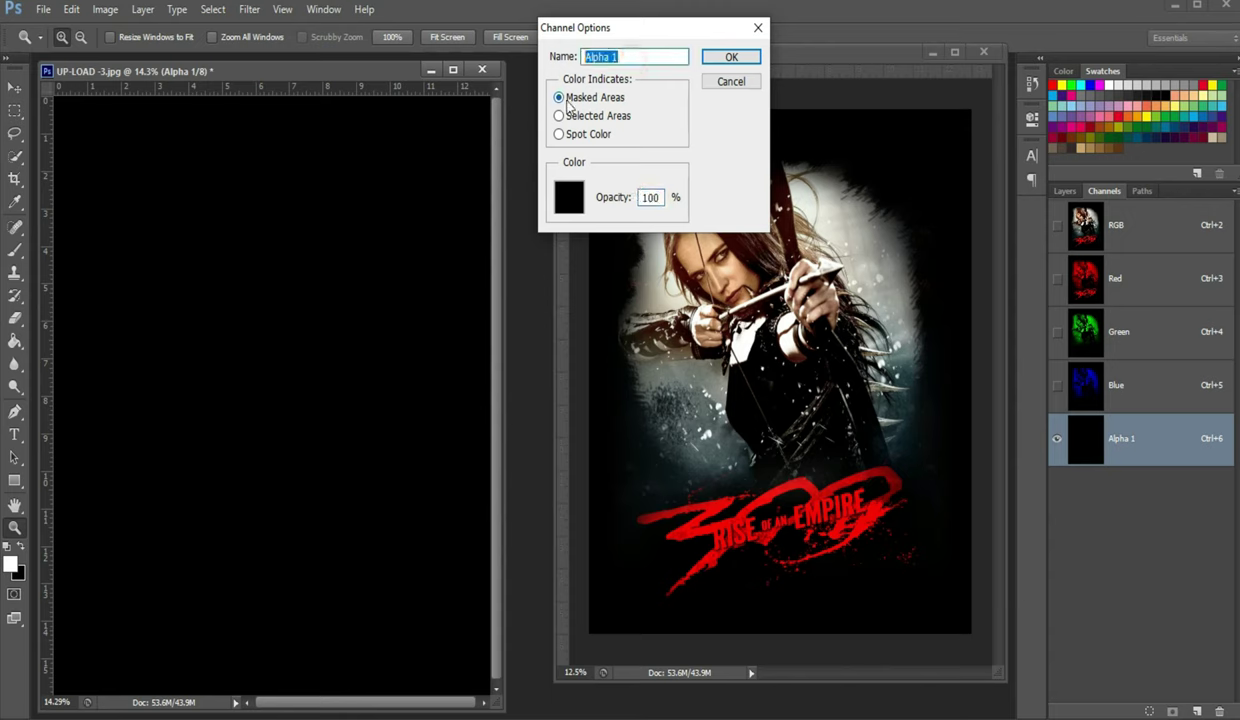
pyautogui.click(576, 215)
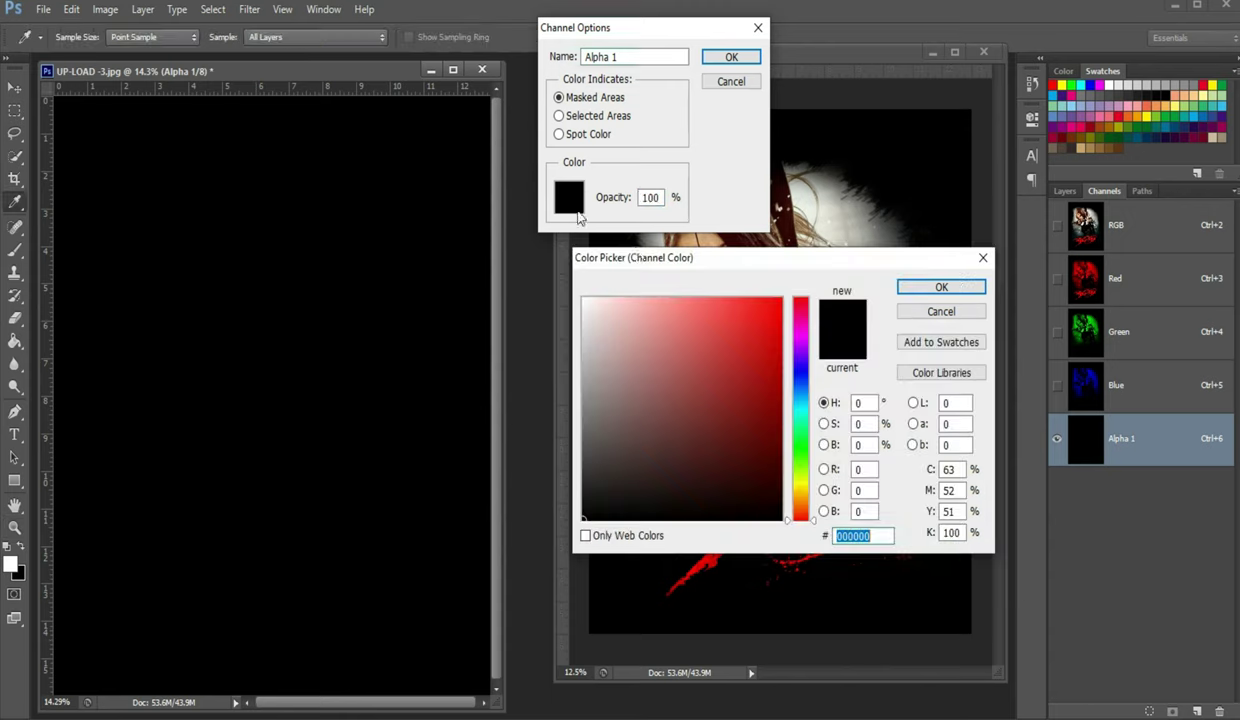
pyautogui.click(1168, 90)
pyautogui.click(930, 286)
pyautogui.write('Black')
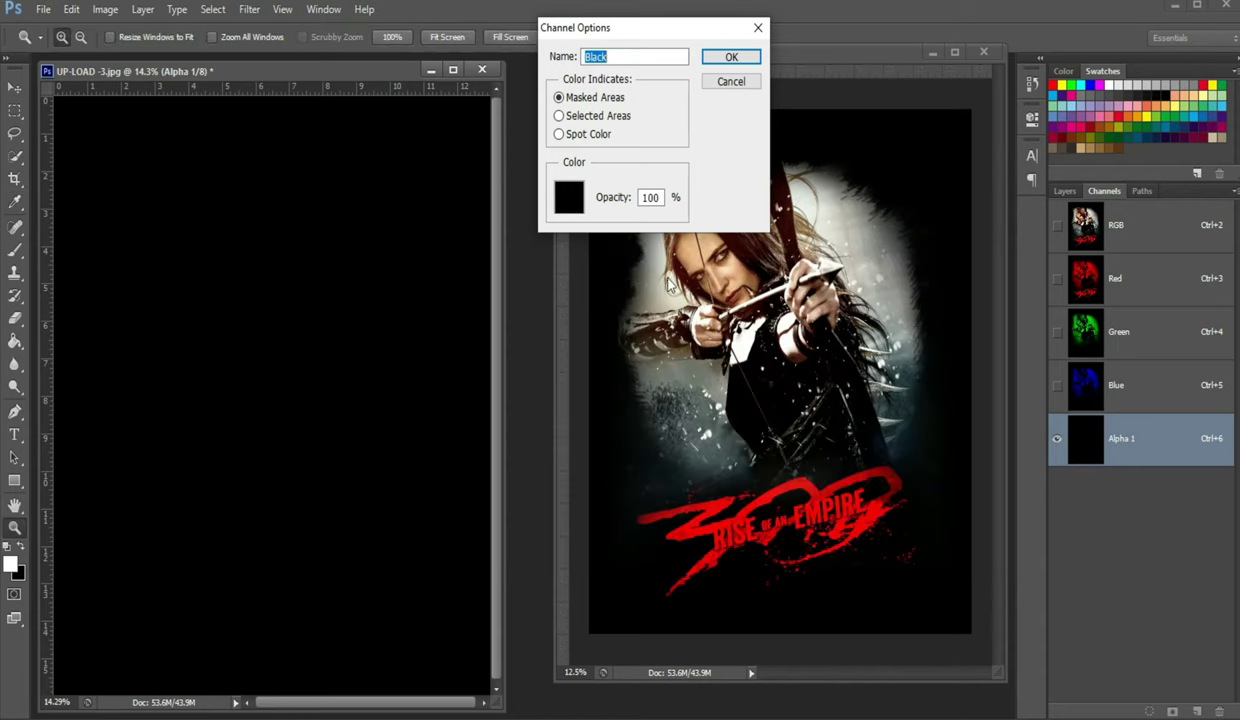
pyautogui.click(731, 58)
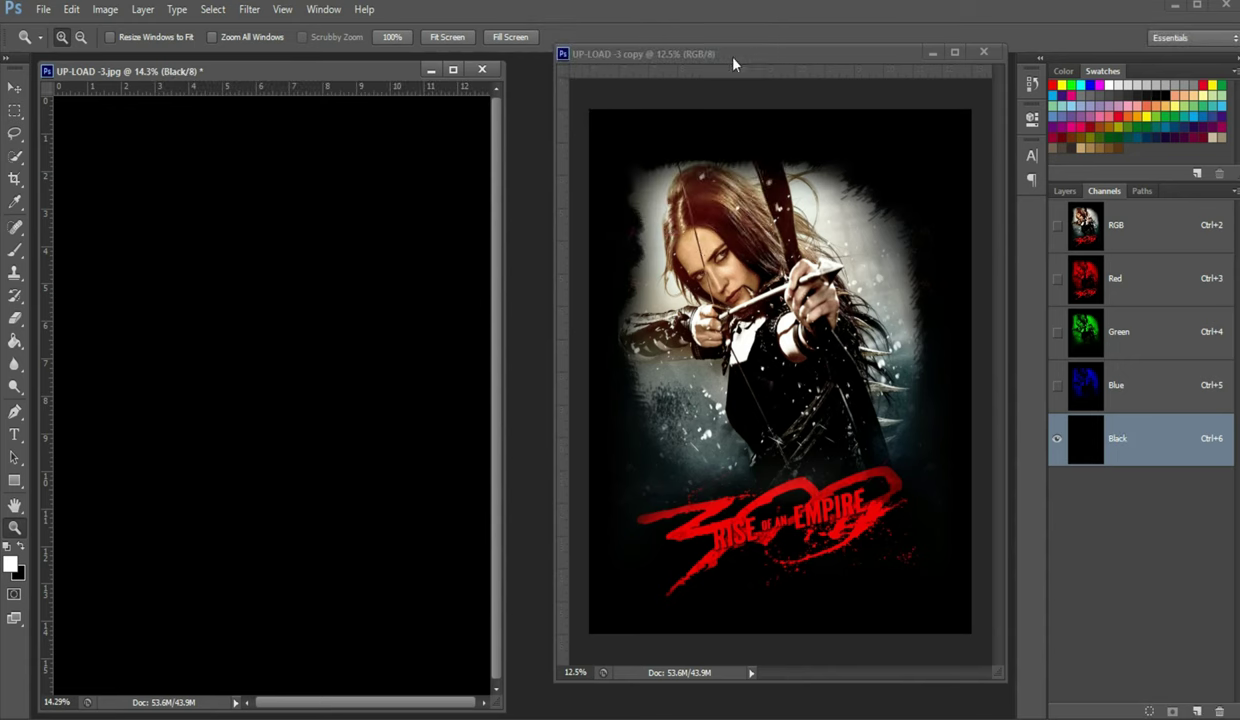
pyautogui.click(1182, 281)
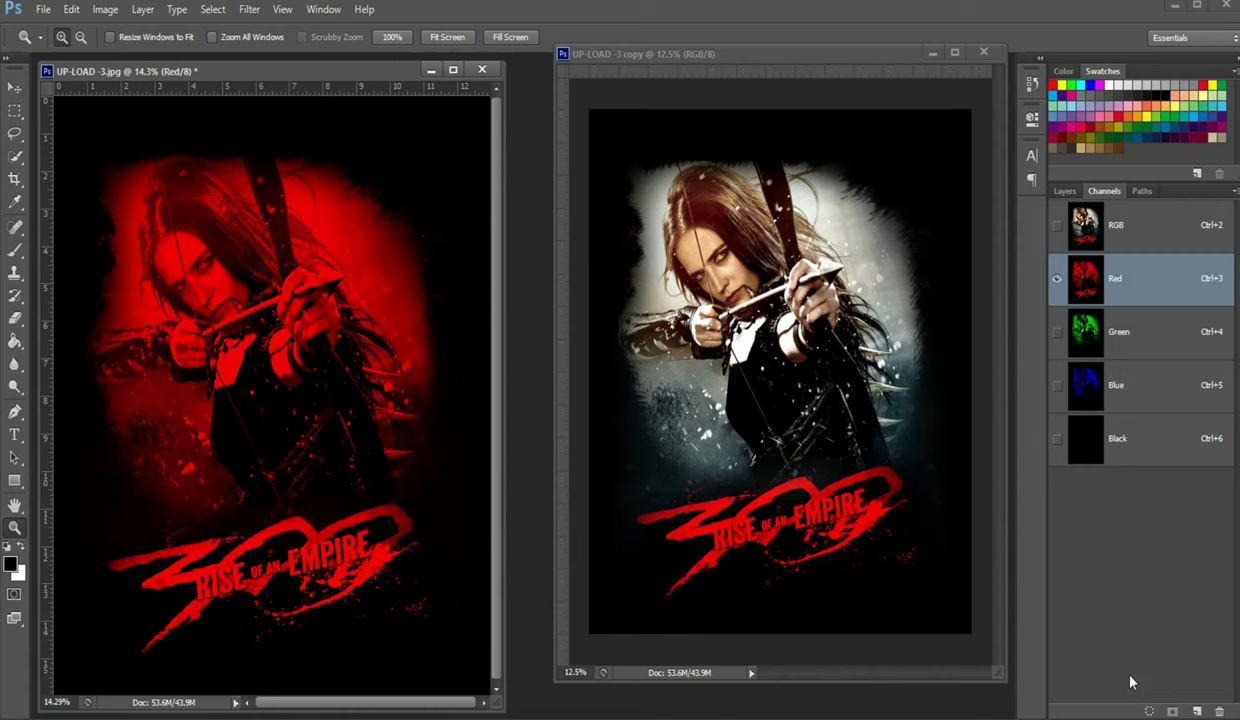
# - Save the Red channel's selection, inverted and expanded by 1 pixel, as a new Alpha 1 channel
pyautogui.click(1149, 711)
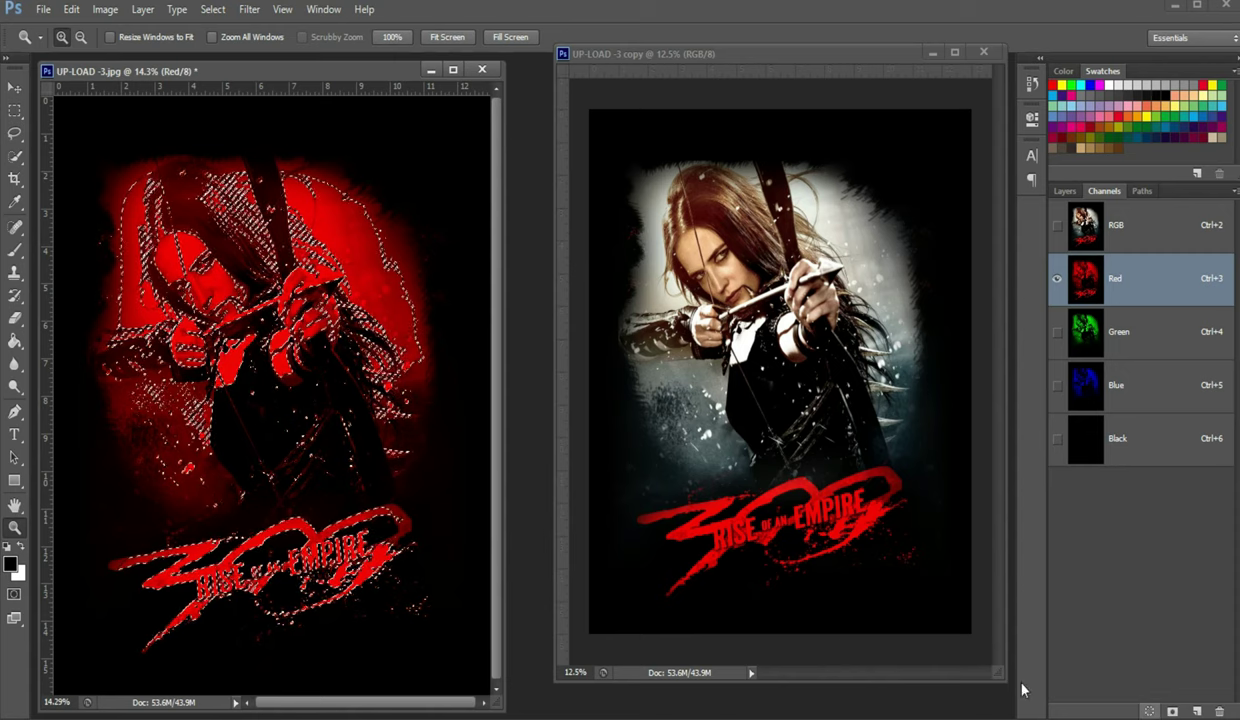
pyautogui.click(208, 11)
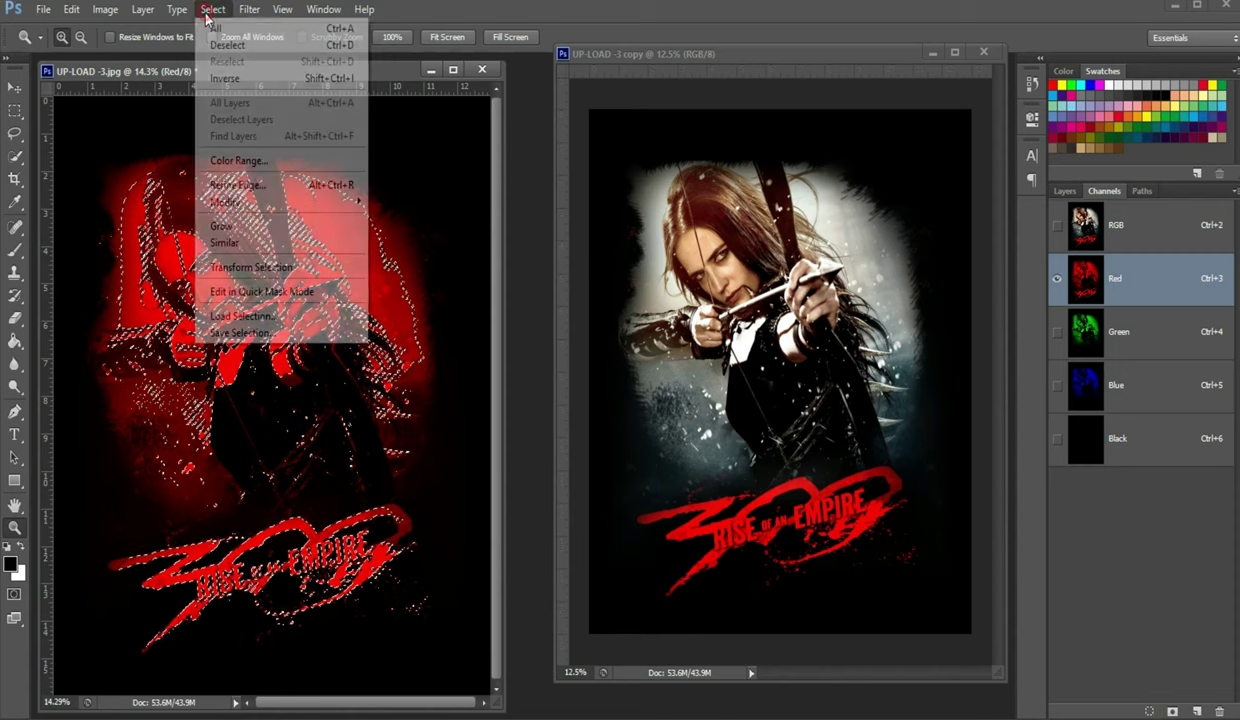
pyautogui.click(220, 80)
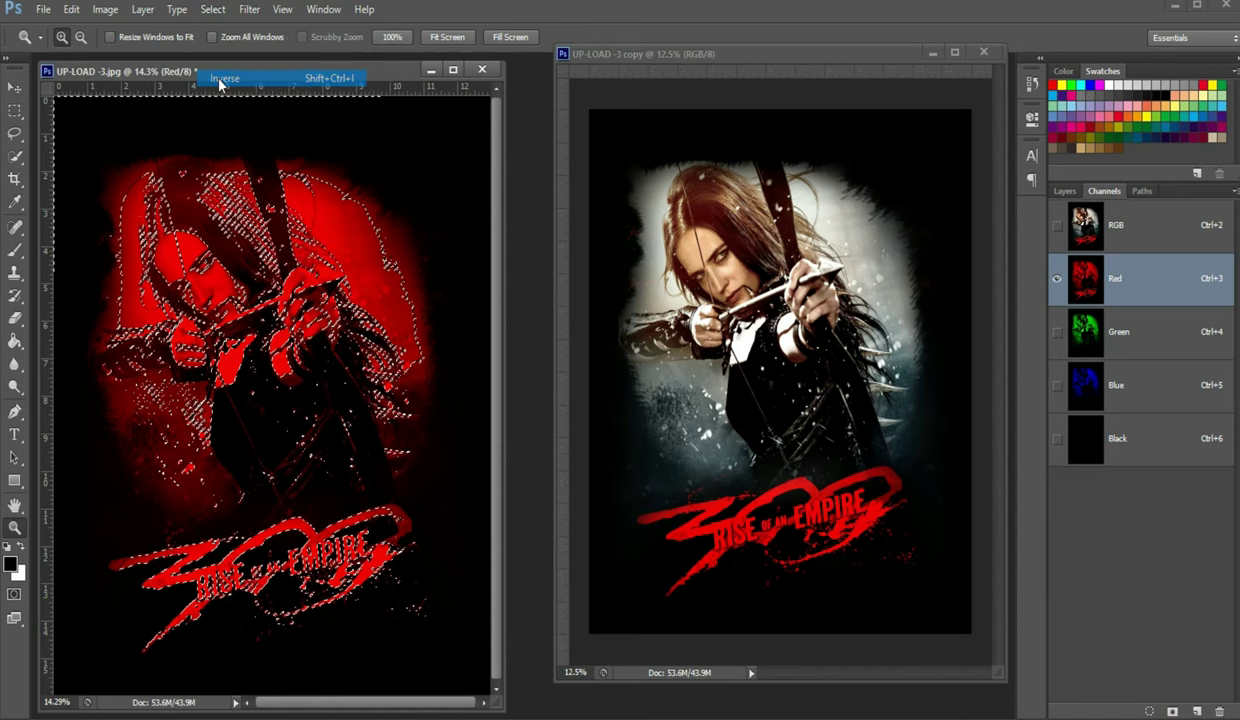
pyautogui.click(211, 12)
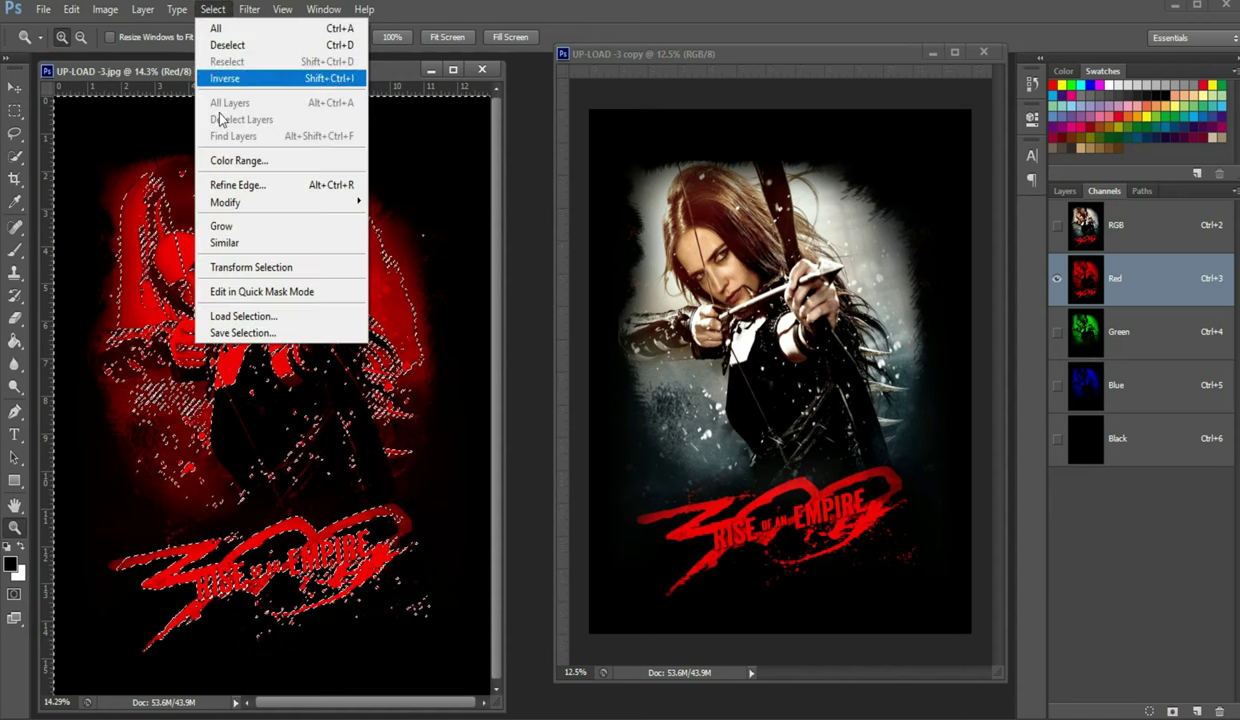
pyautogui.moveTo(226, 202)
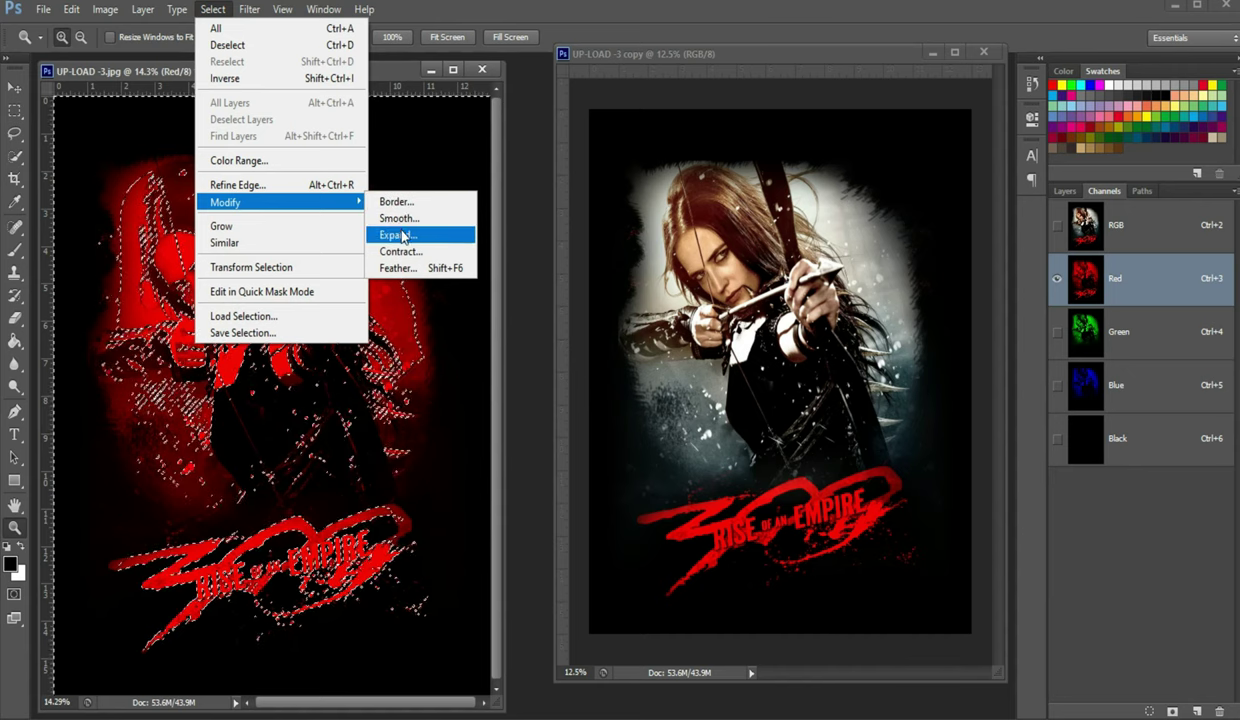
pyautogui.click(398, 235)
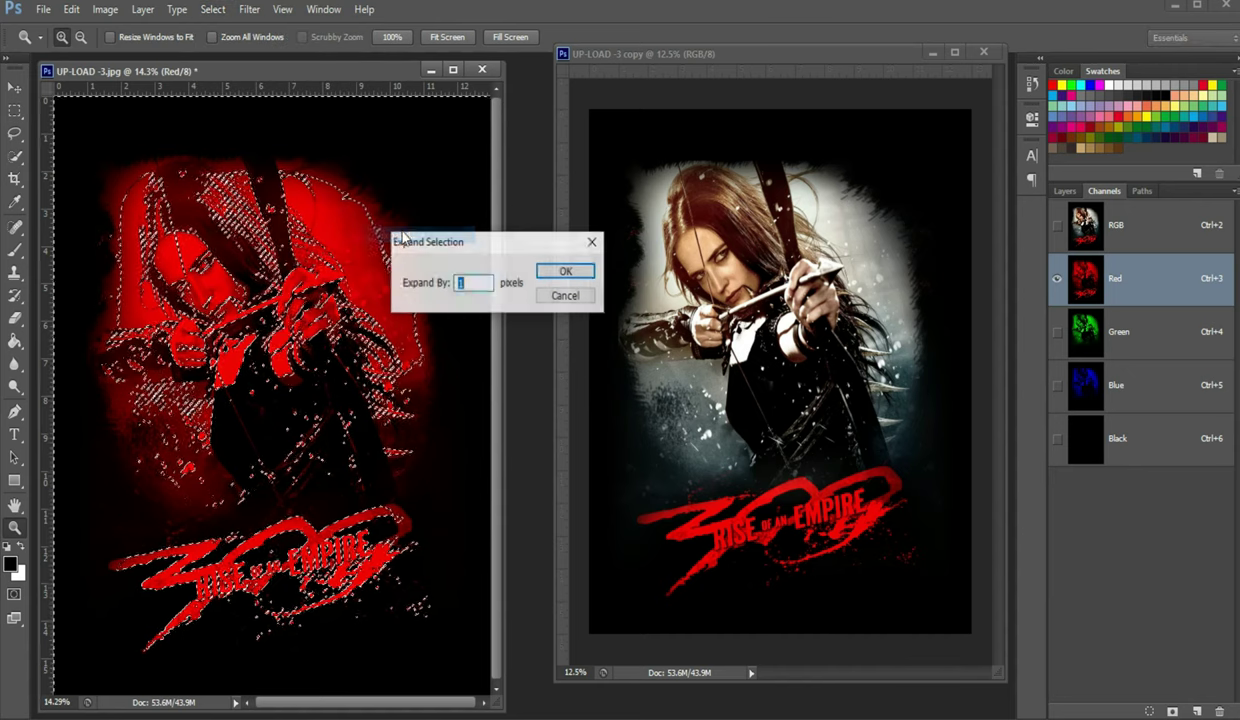
pyautogui.click(561, 273)
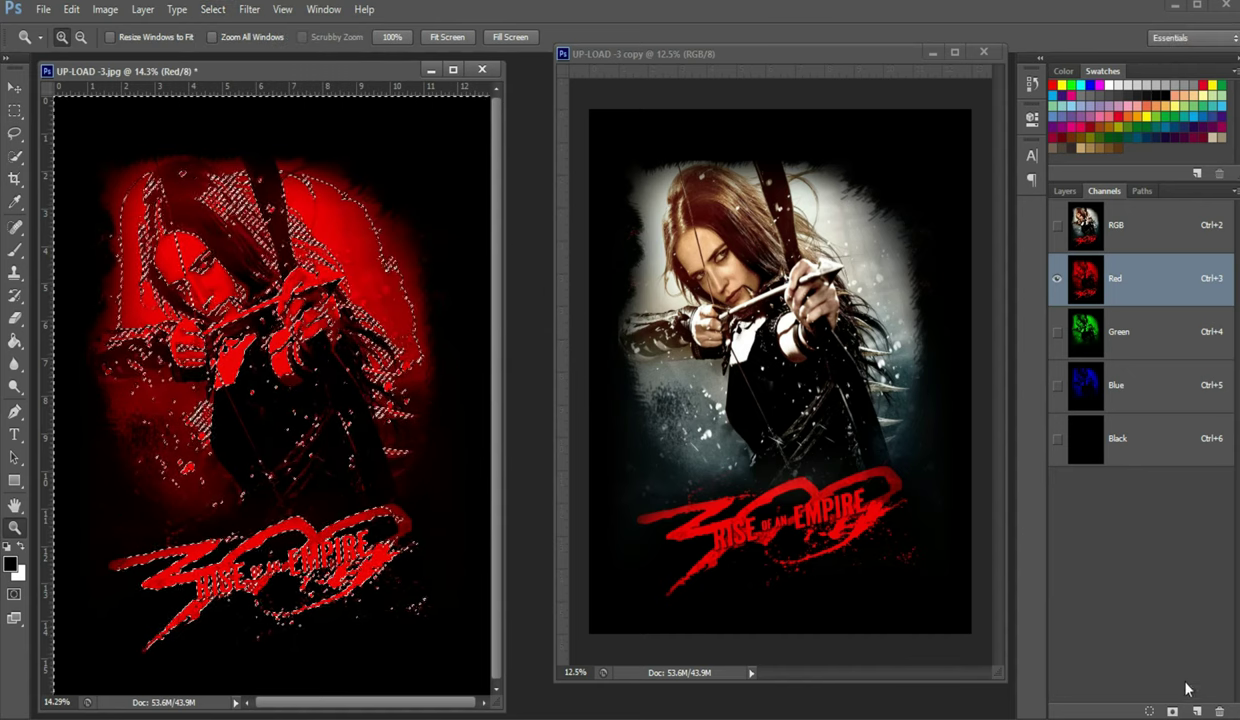
pyautogui.click(1172, 710)
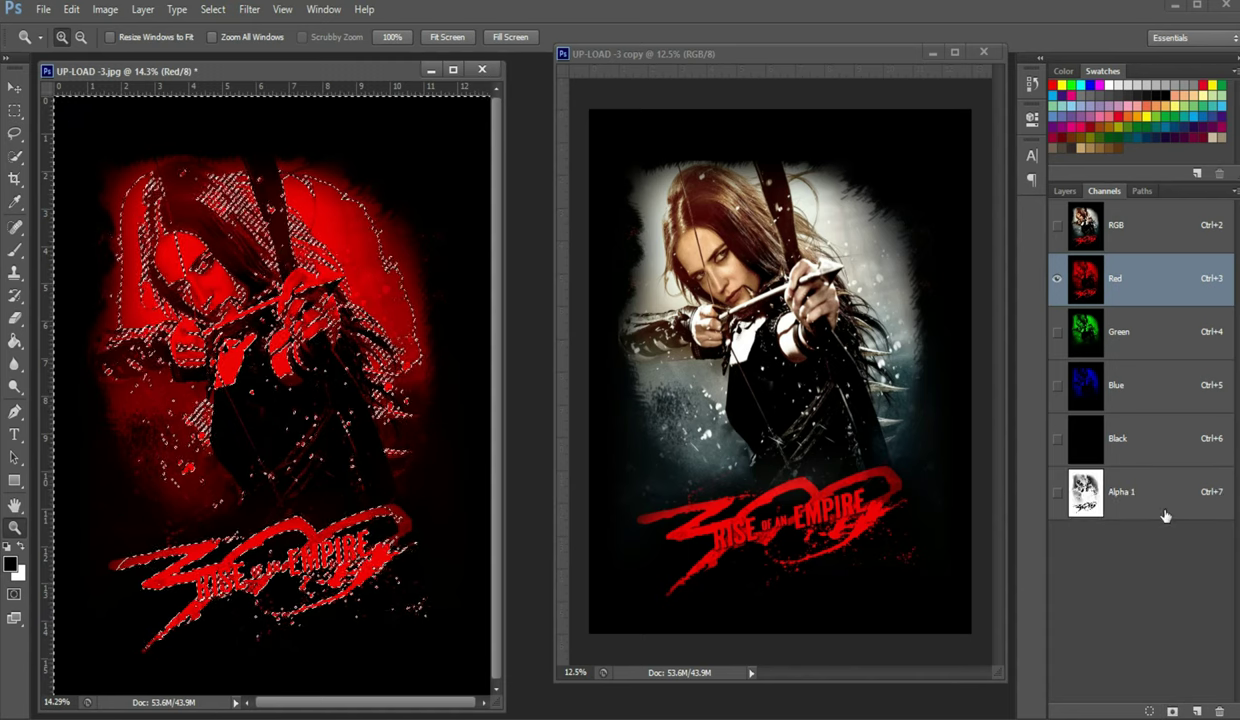
pyautogui.click(1165, 445)
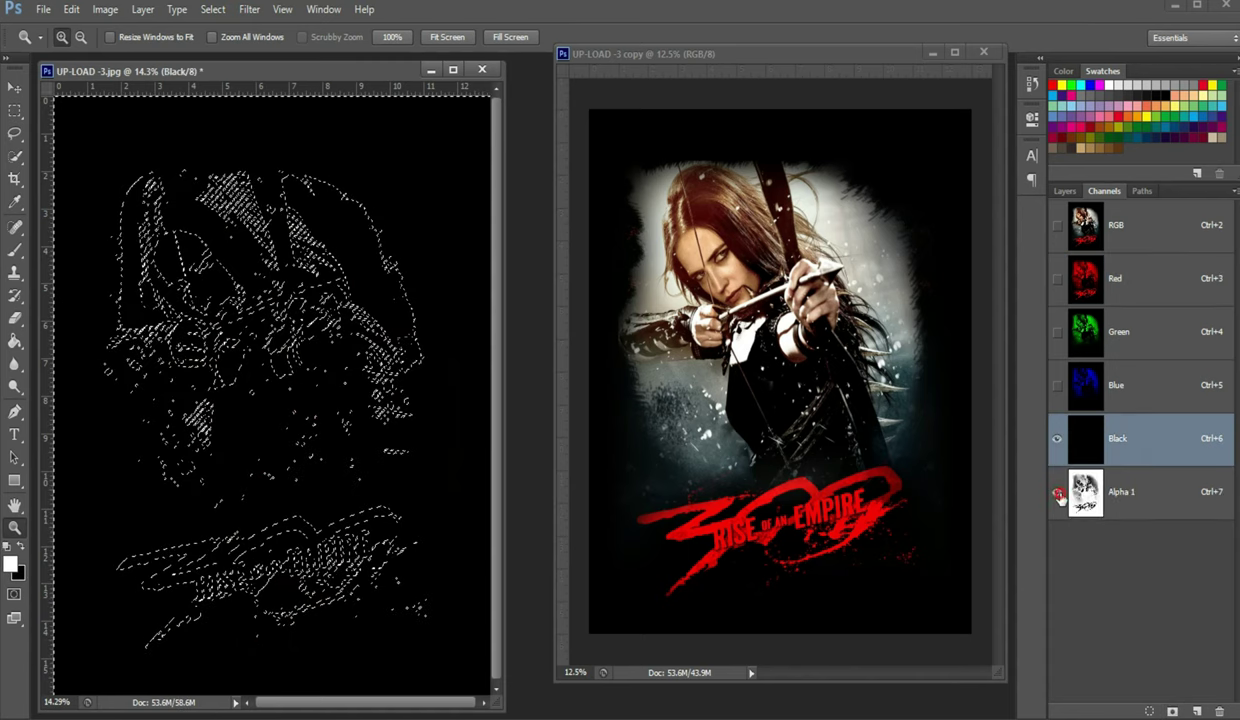
# - Make Alpha 1 the white spot channel 'Spot Color B-WHITE' at 85% solidity, then deselect
pyautogui.click(1058, 492)
pyautogui.doubleClick(1086, 492)
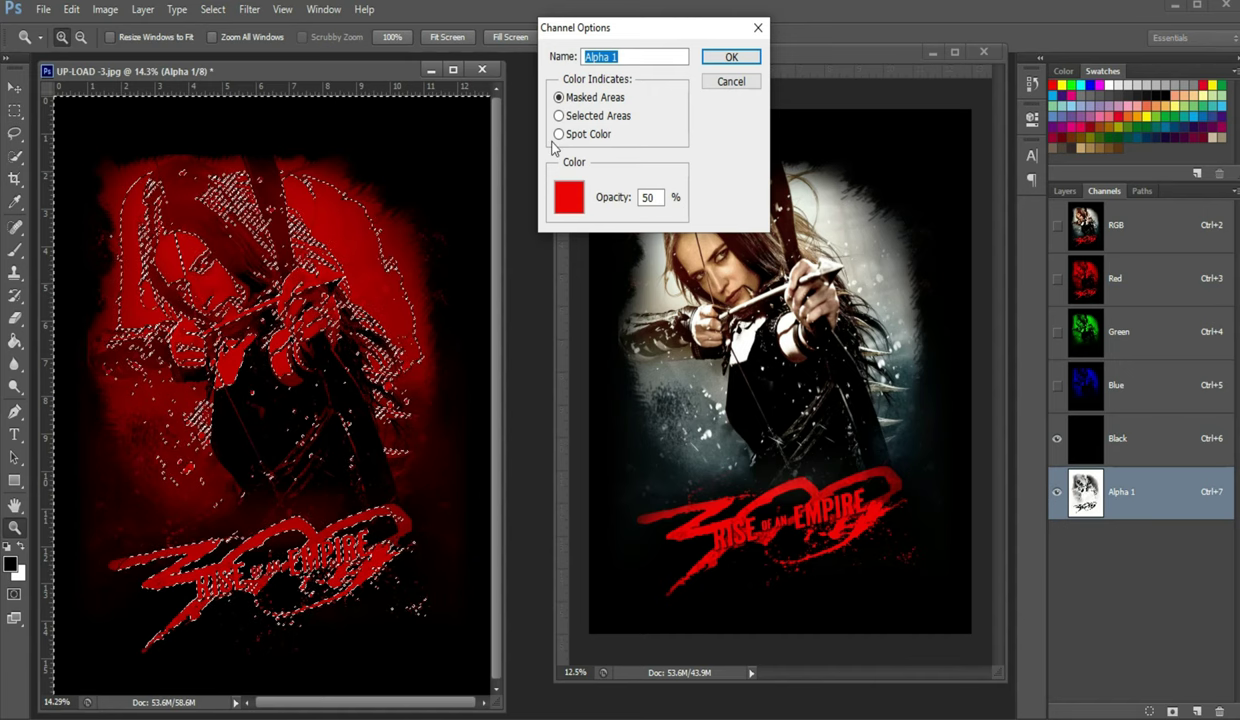
pyautogui.click(559, 135)
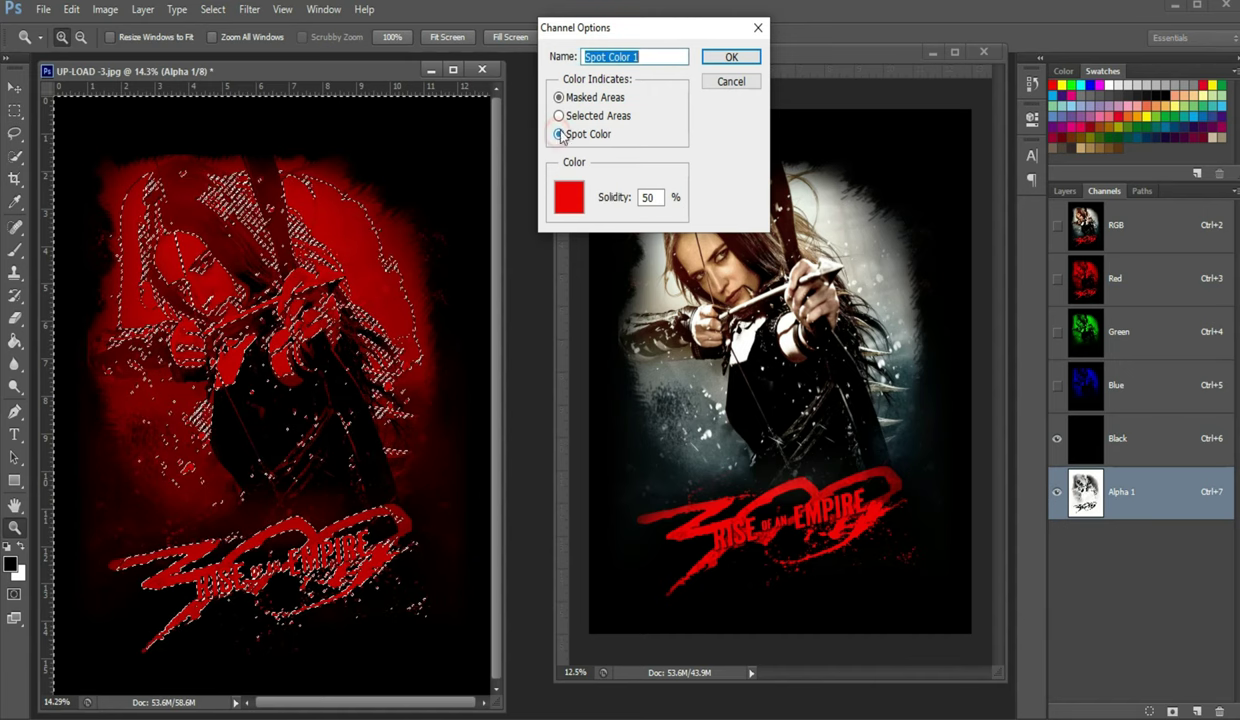
pyautogui.click(652, 56)
pyautogui.write('B-WHITE')
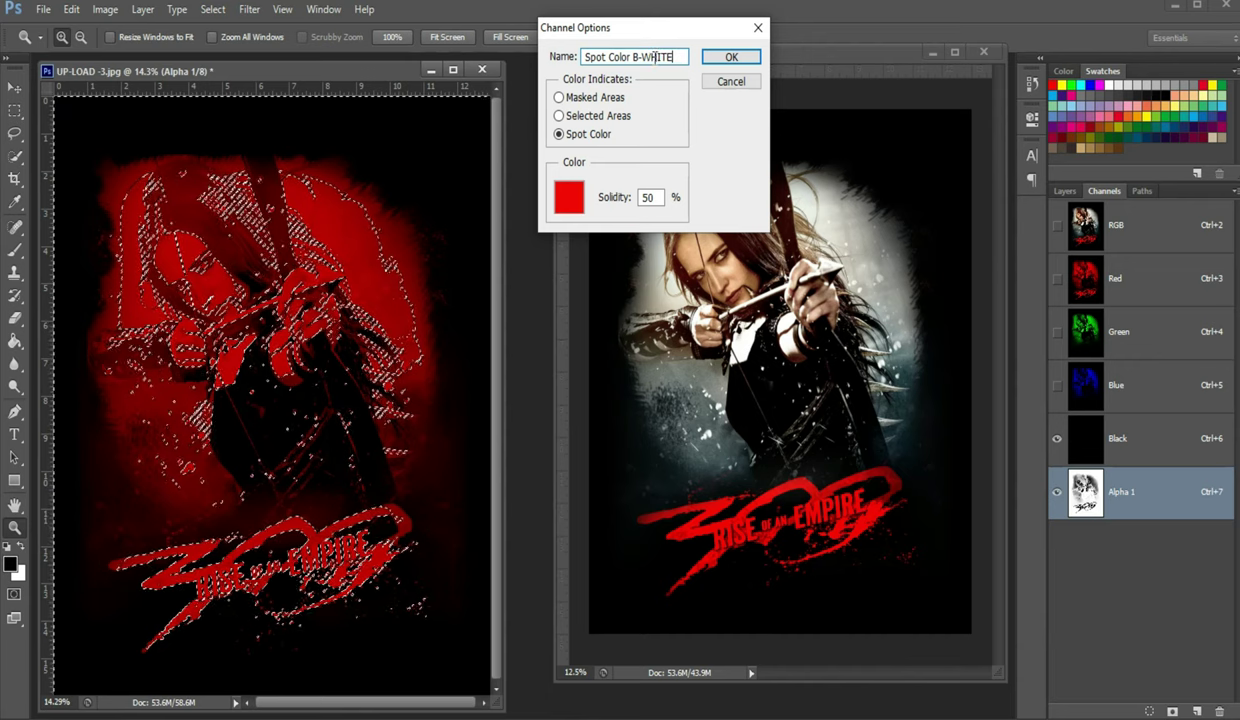
pyautogui.click(652, 196)
pyautogui.write('85')
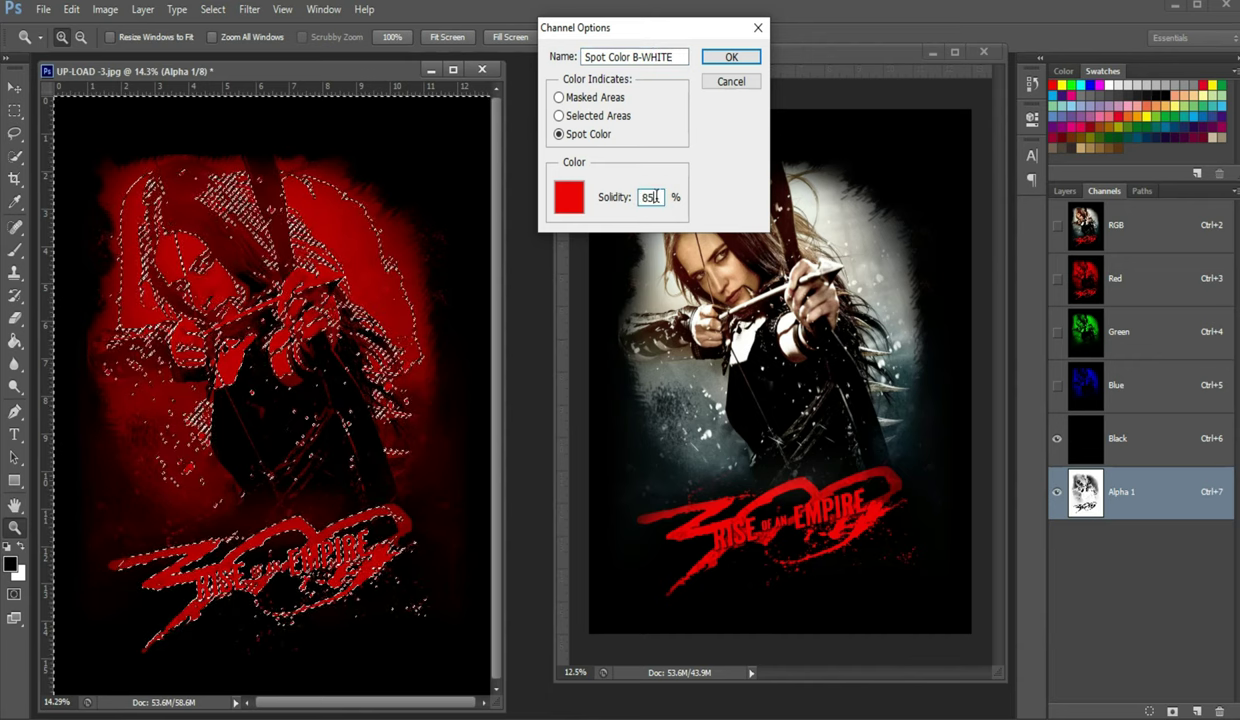
pyautogui.click(571, 198)
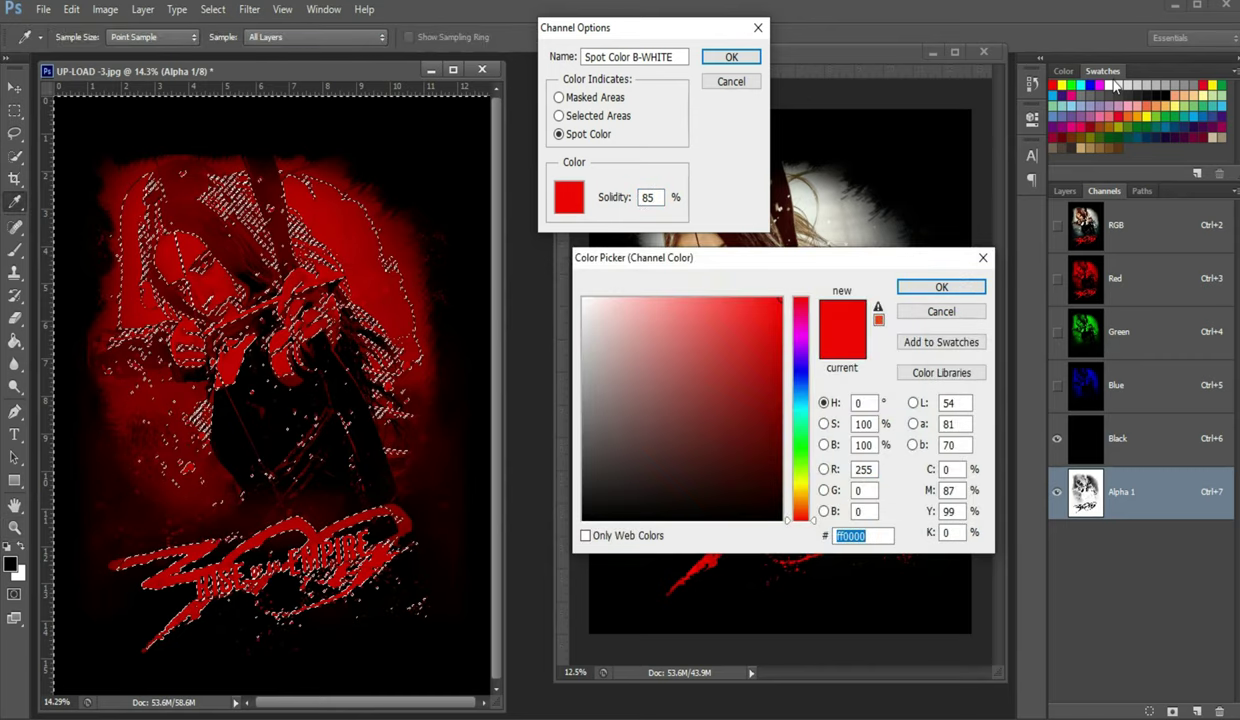
pyautogui.click(1111, 84)
pyautogui.click(950, 288)
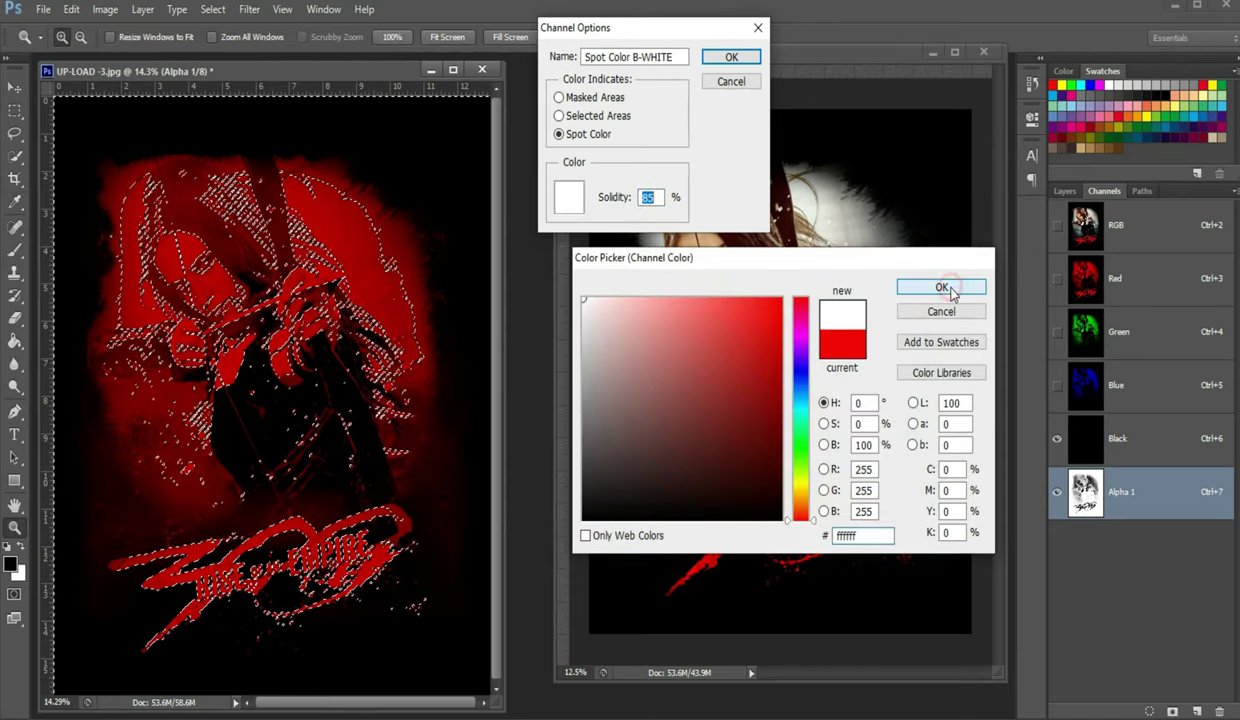
pyautogui.click(731, 58)
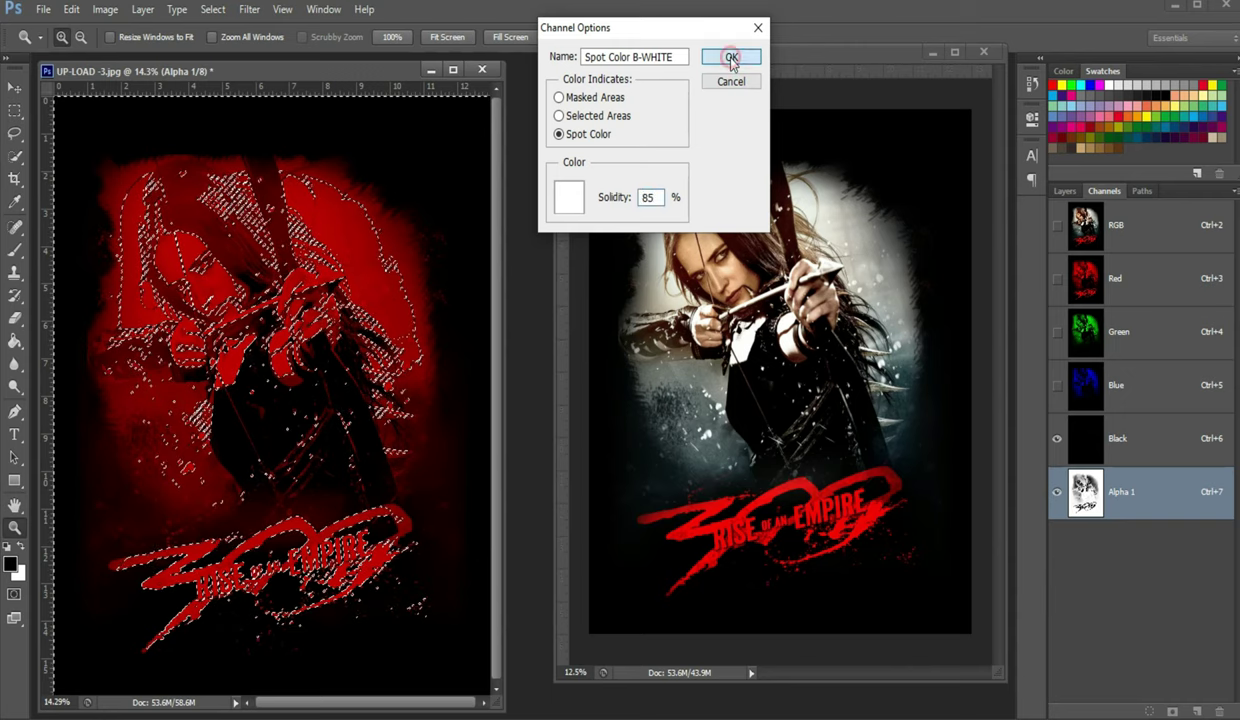
pyautogui.hotkey('ctrl', 'd')
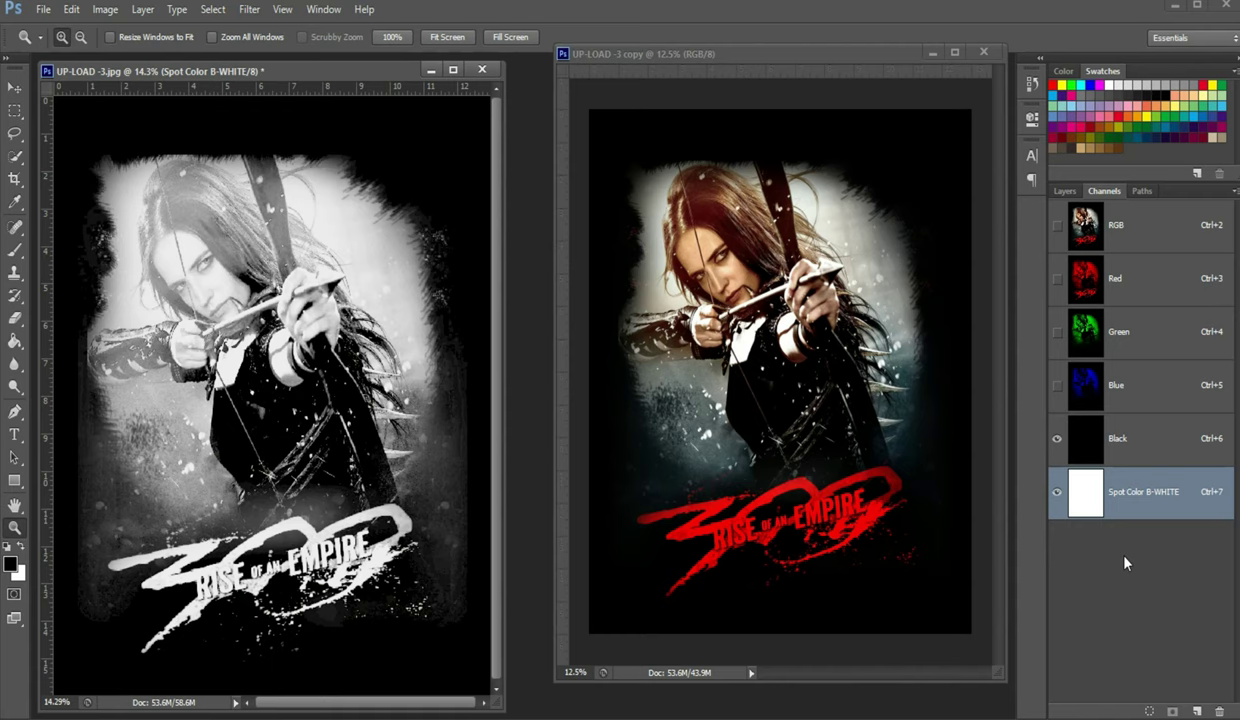
# - Select the poster's Reds with Color Range on the RGB composite
pyautogui.click(1138, 234)
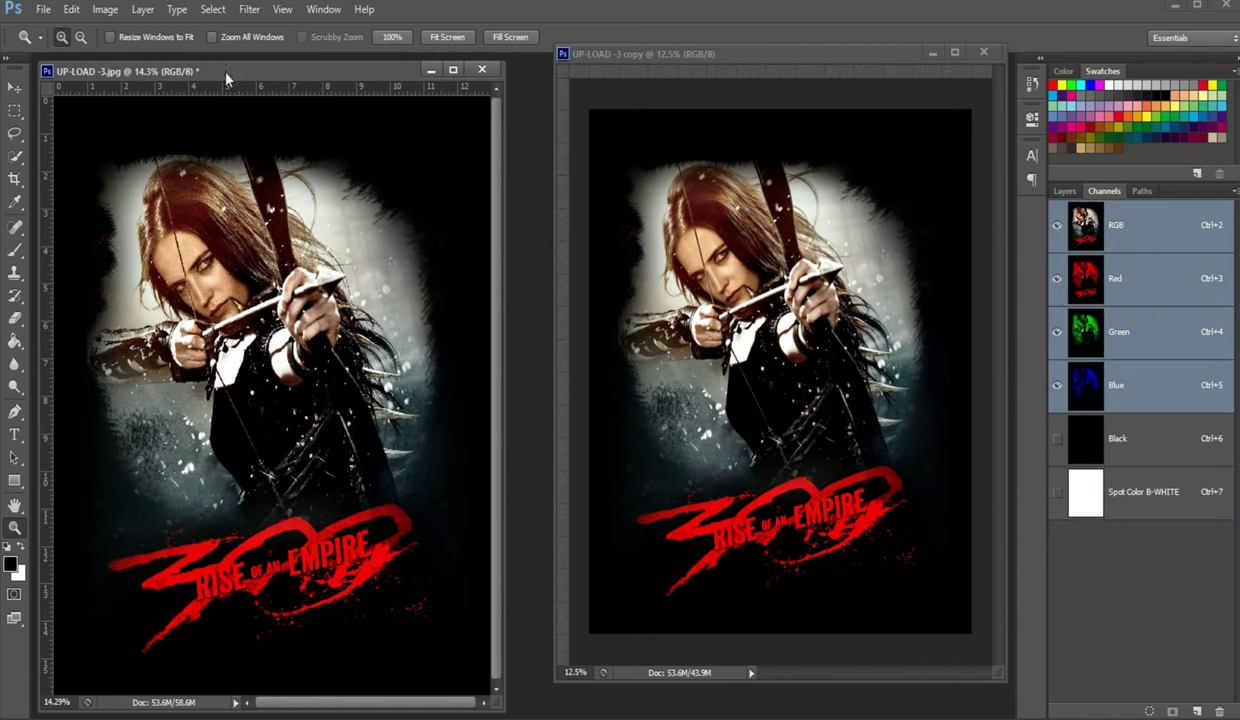
pyautogui.click(213, 9)
pyautogui.click(236, 163)
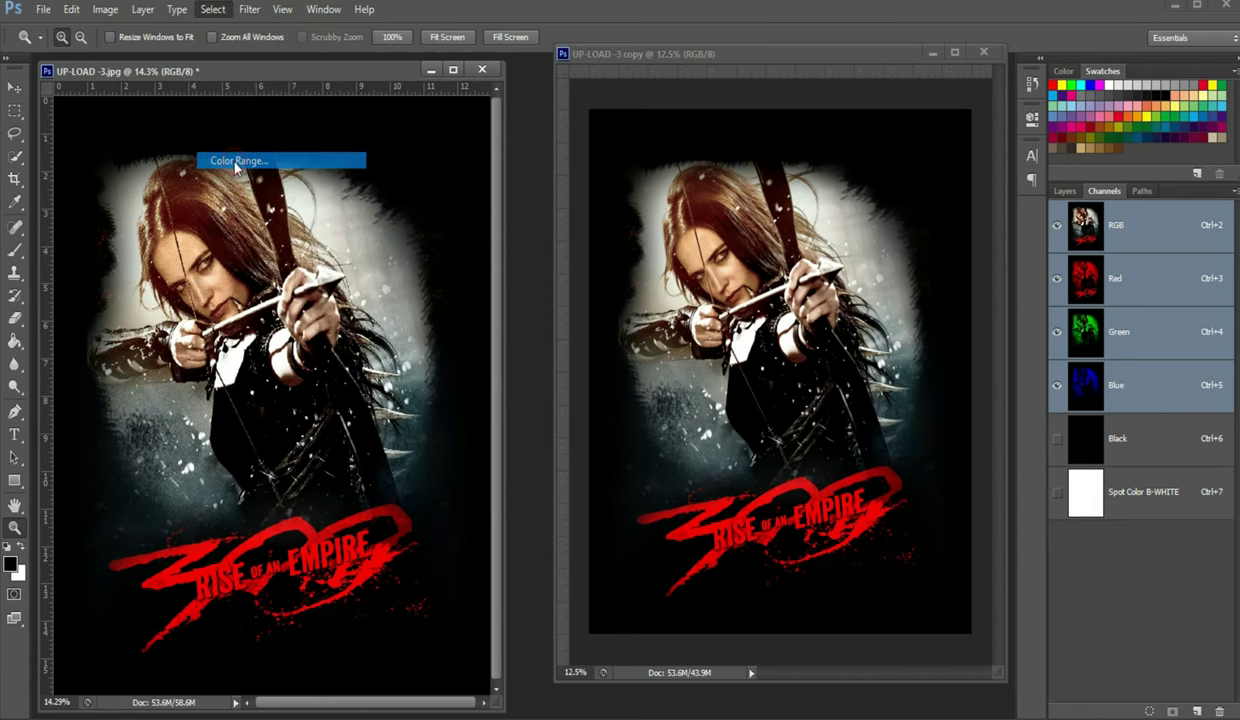
pyautogui.click(452, 70)
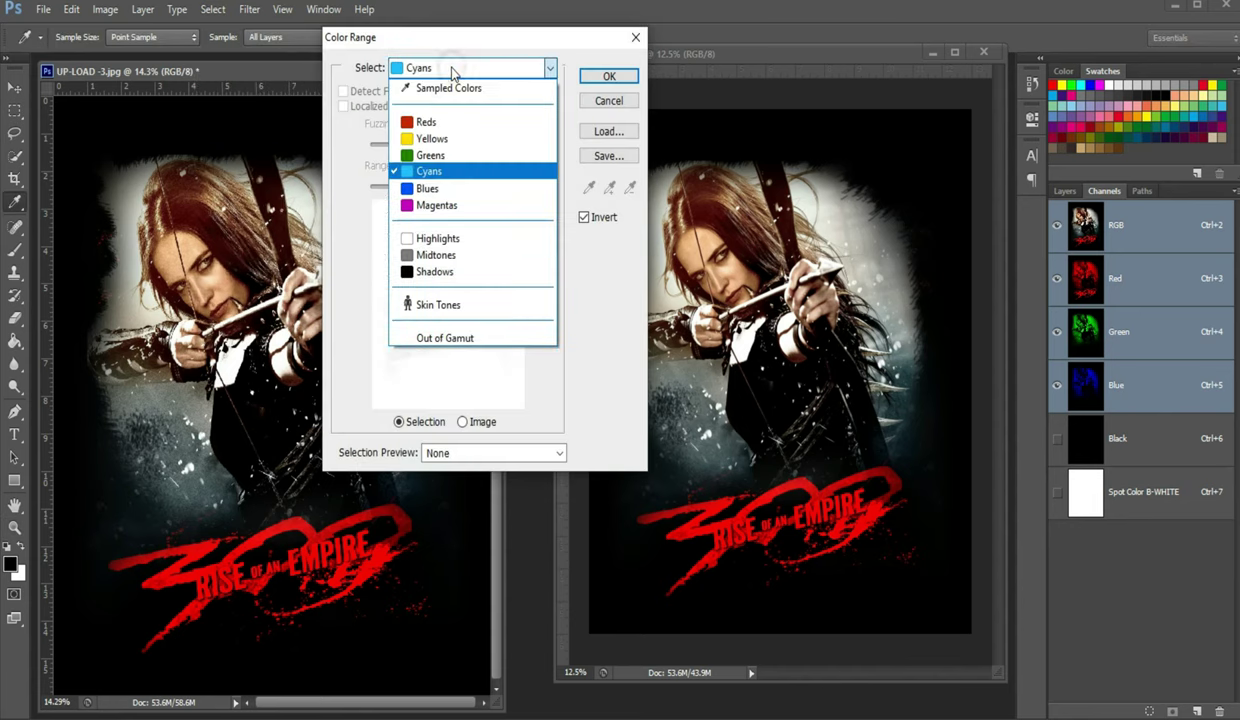
pyautogui.click(458, 121)
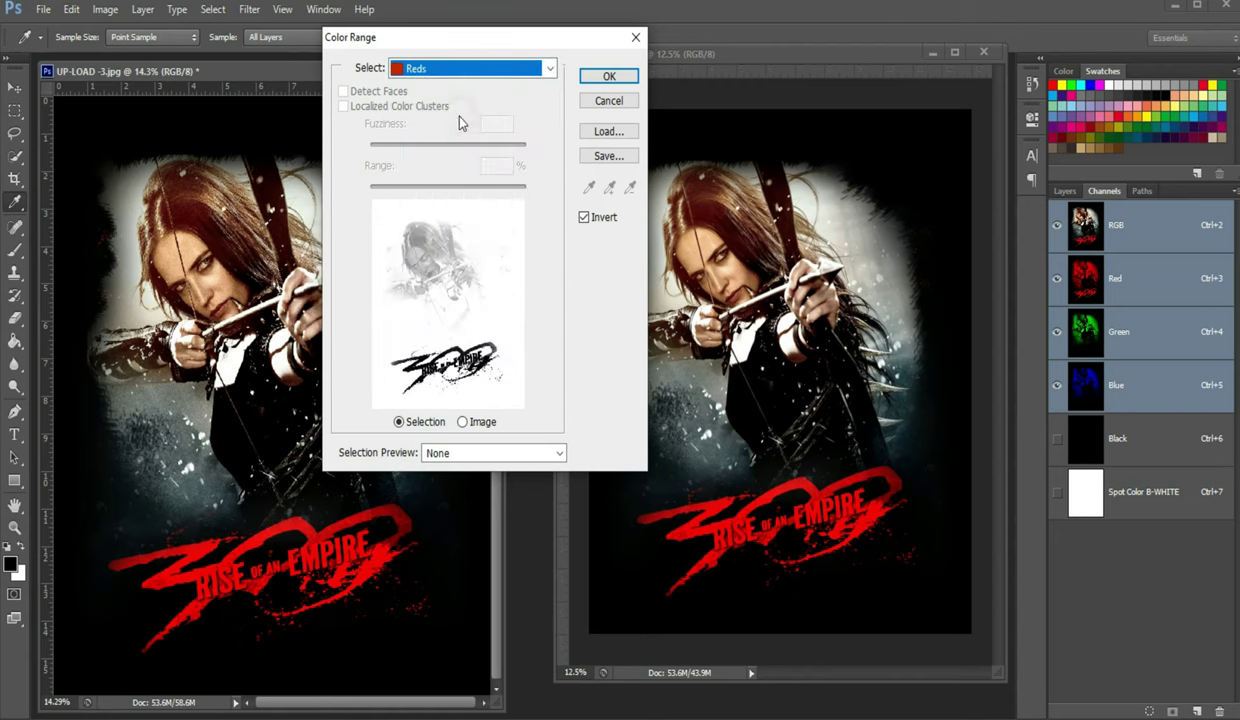
pyautogui.click(603, 80)
pyautogui.press('z')
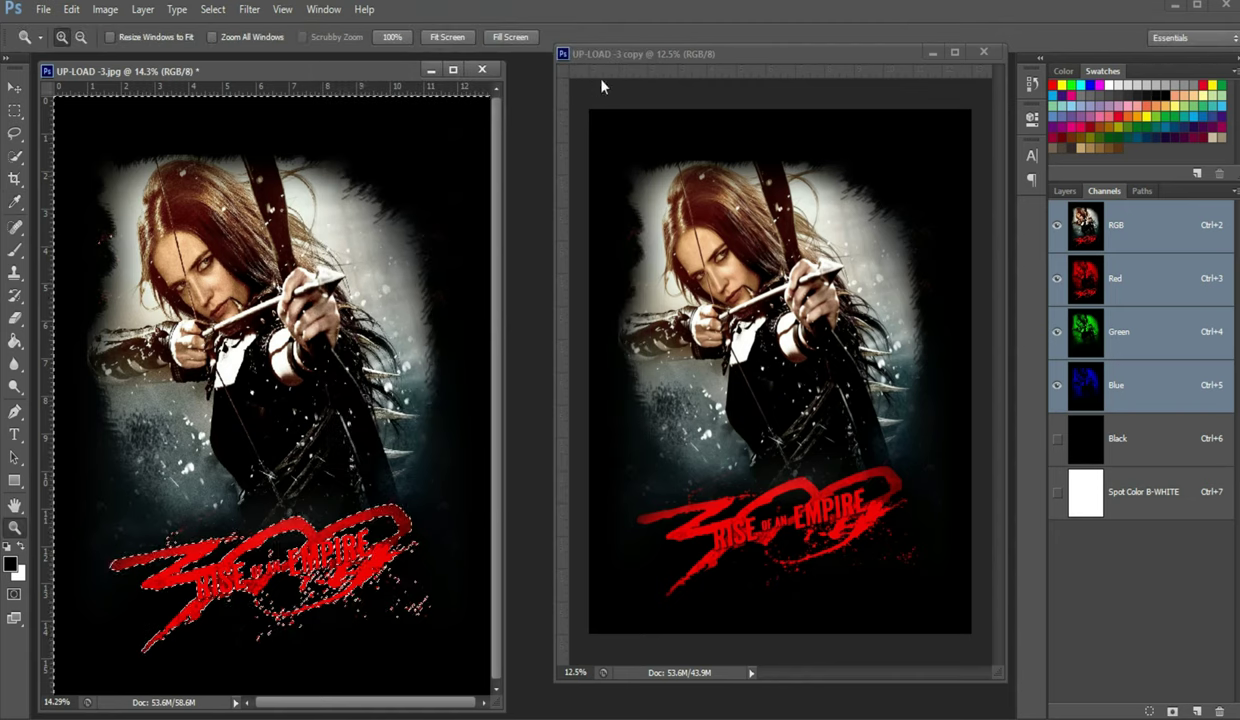
# - Expand the red selection by 1 pixel, save it as Alpha 1, and open its options
pyautogui.click(213, 9)
pyautogui.moveTo(226, 202)
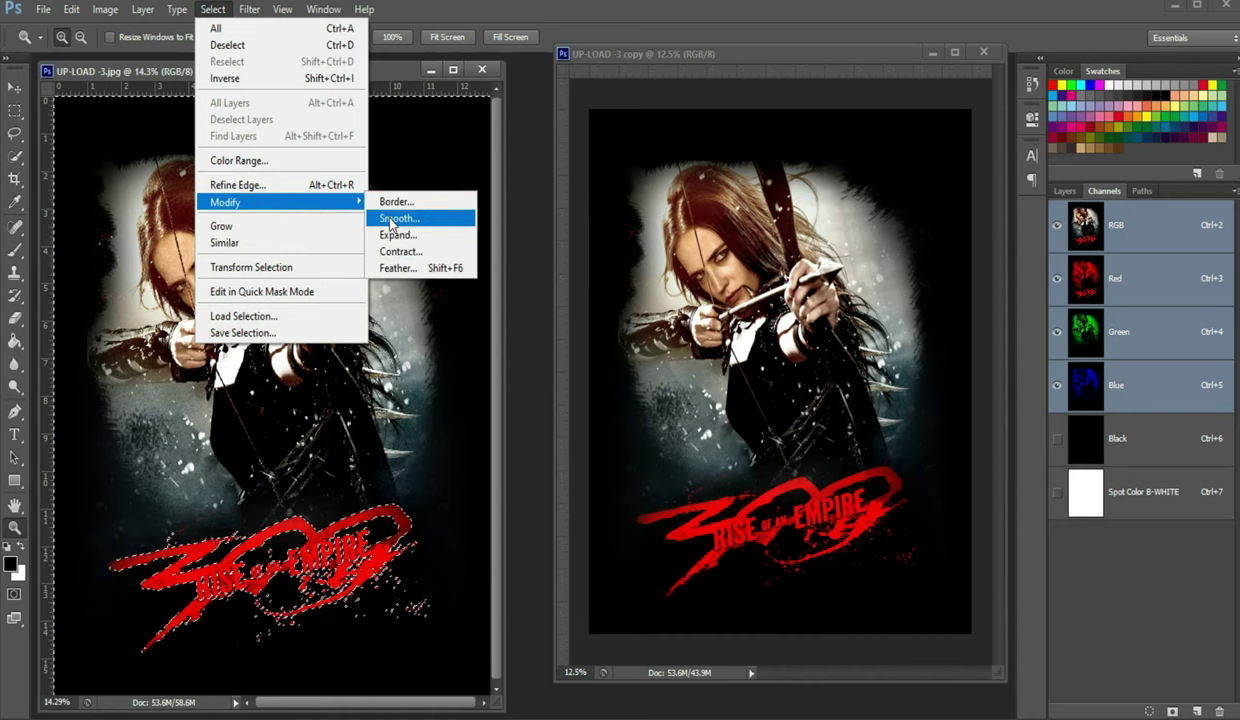
pyautogui.click(417, 236)
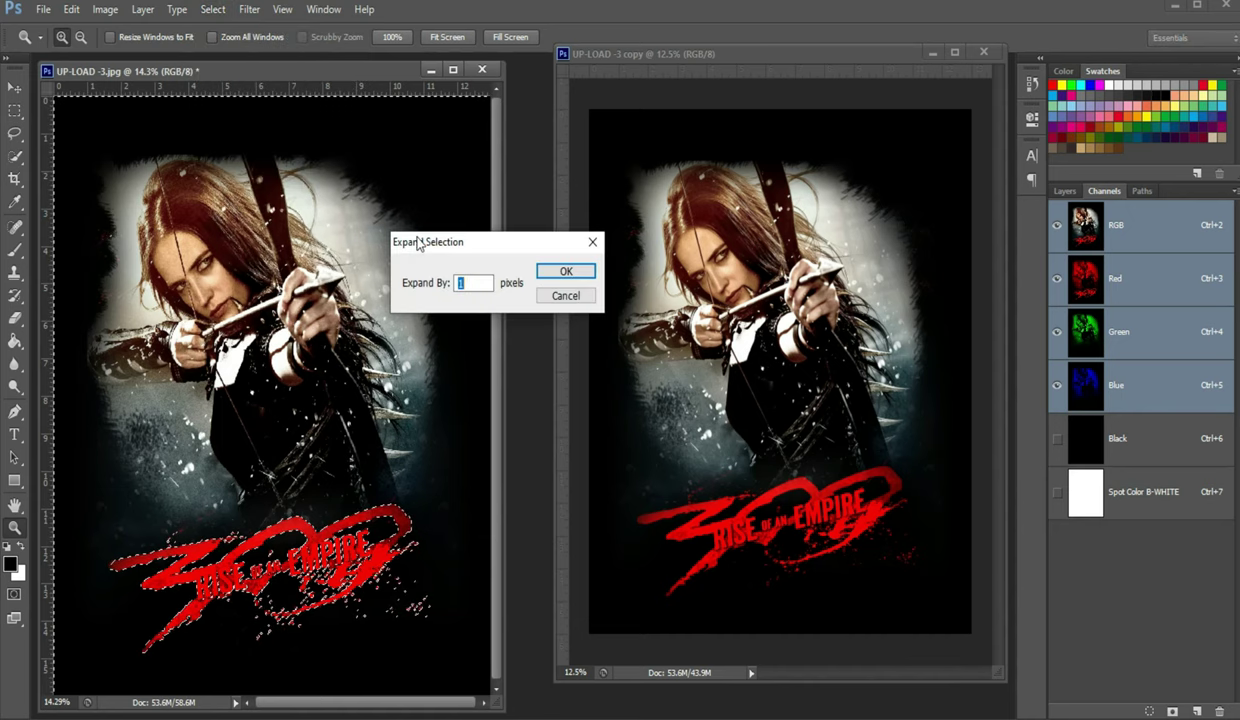
pyautogui.press('Return')
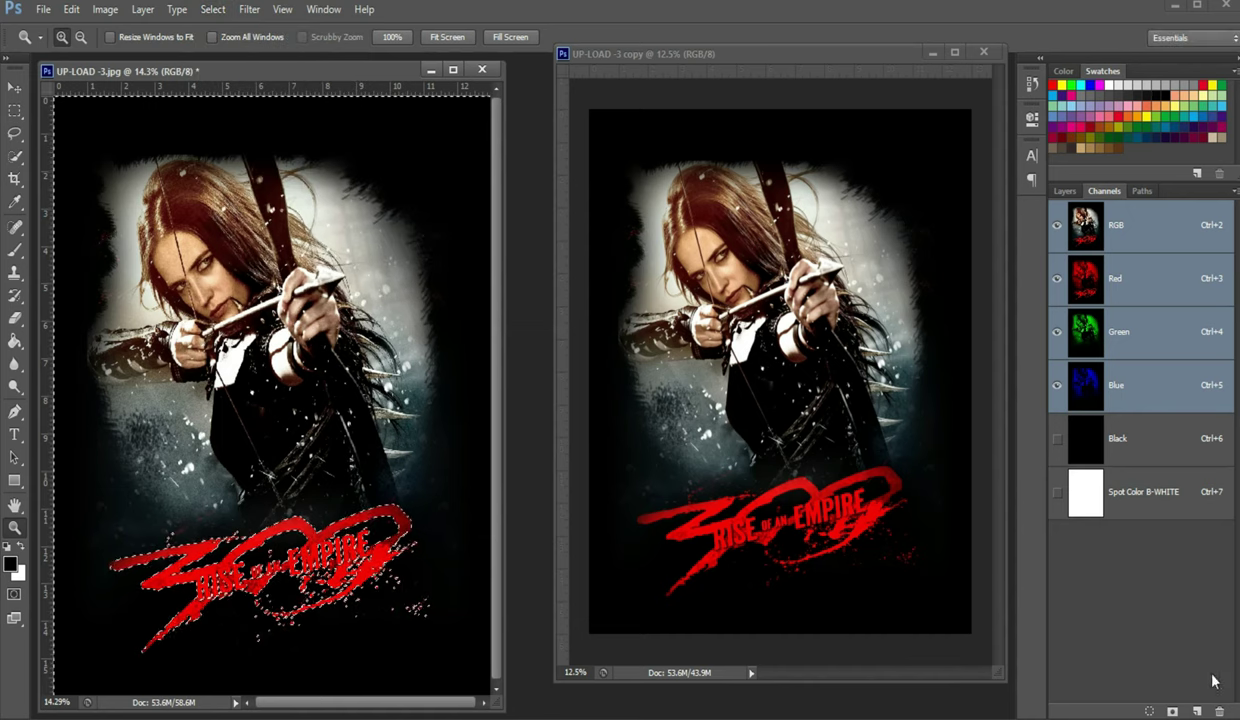
pyautogui.click(1173, 711)
pyautogui.click(1130, 448)
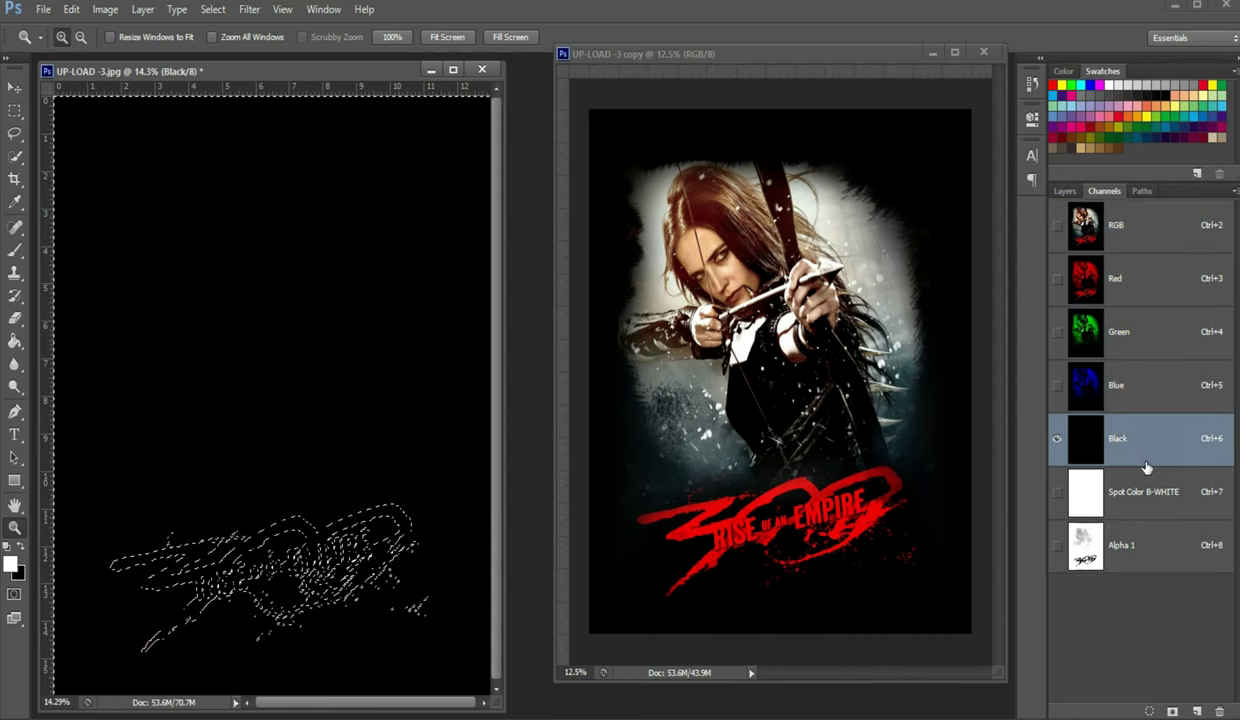
pyautogui.click(1056, 495)
pyautogui.click(1056, 548)
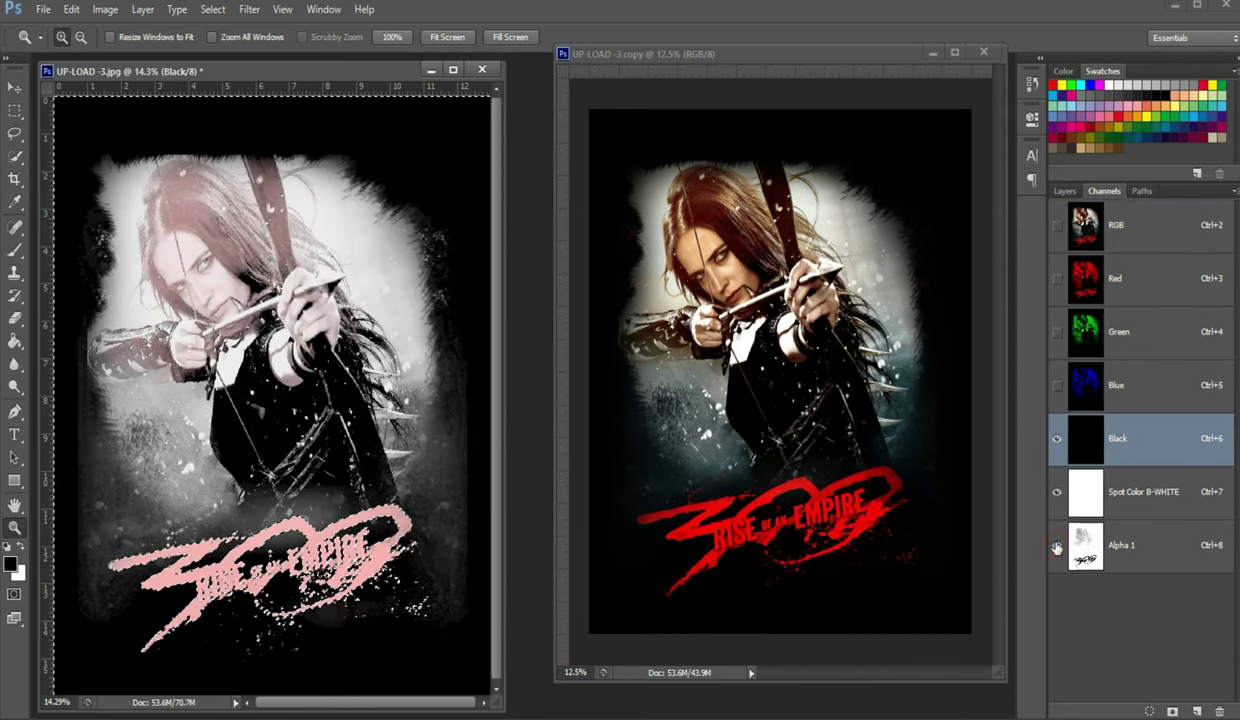
pyautogui.doubleClick(1082, 550)
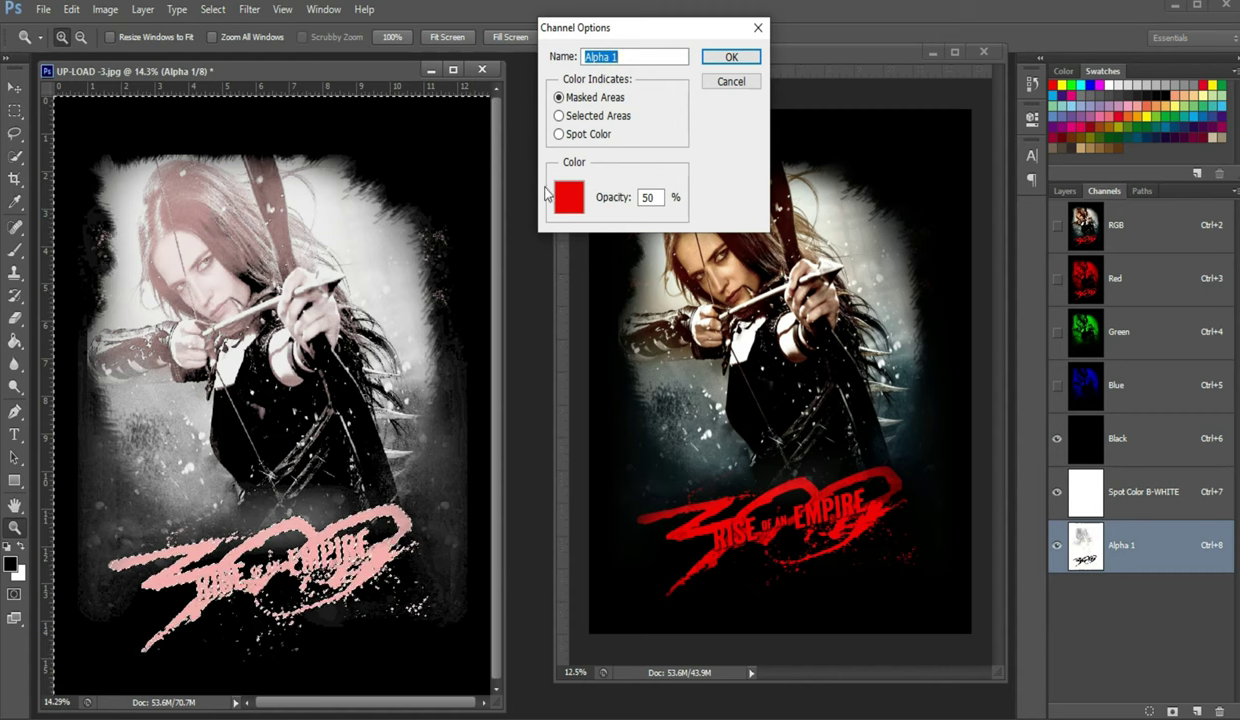
# - Convert Alpha 1 into the red spot channel 'Spot Color RED' at 5% solidity
pyautogui.click(559, 134)
pyautogui.click(638, 56)
pyautogui.write('Spot Color RED')
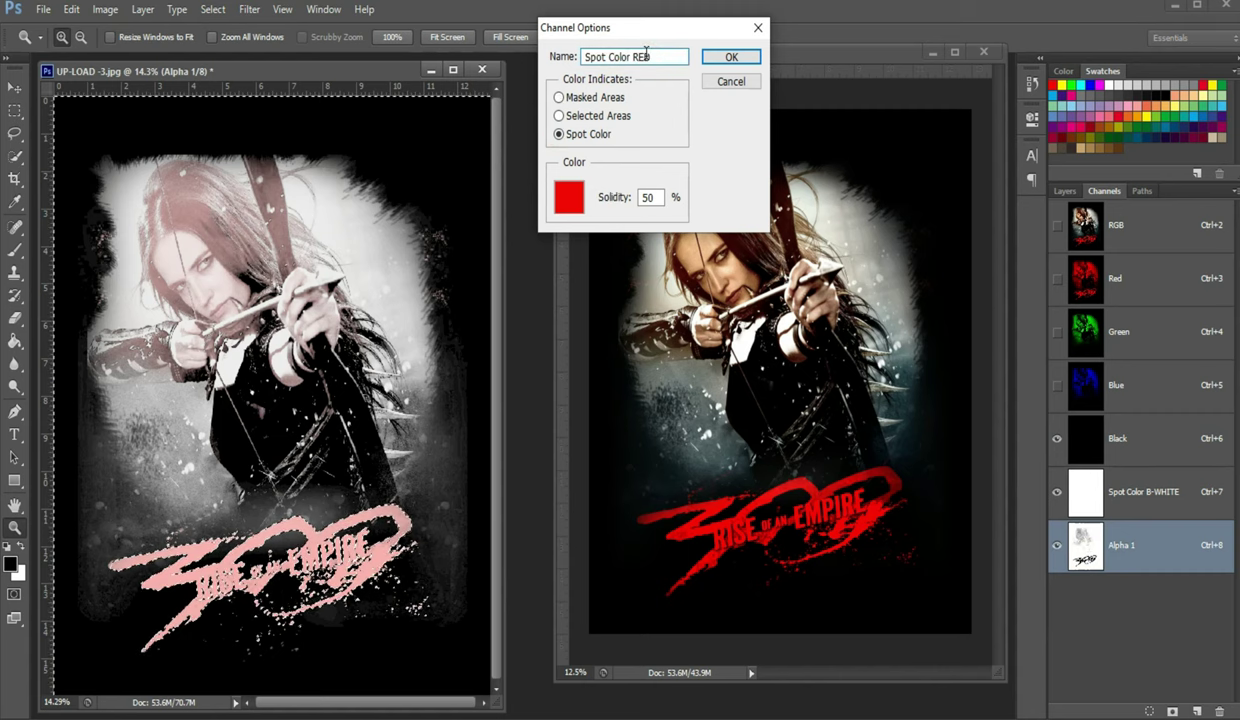
pyautogui.doubleClick(650, 197)
pyautogui.write('5')
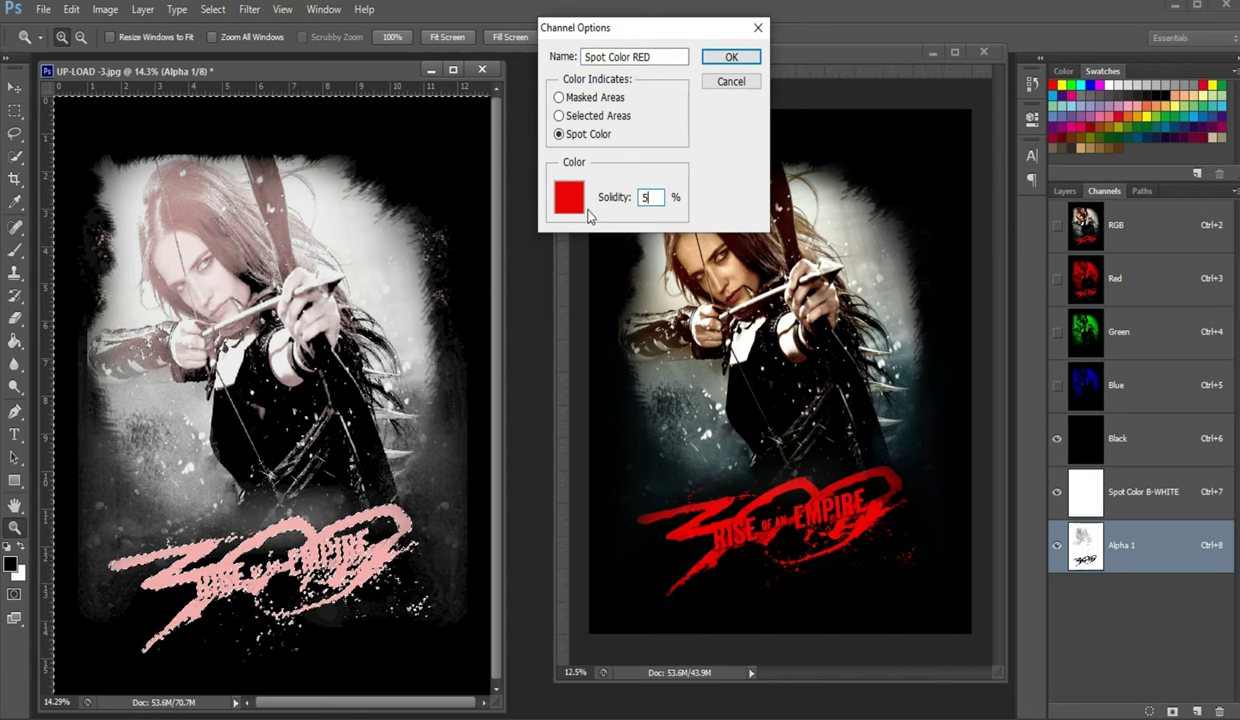
pyautogui.click(568, 198)
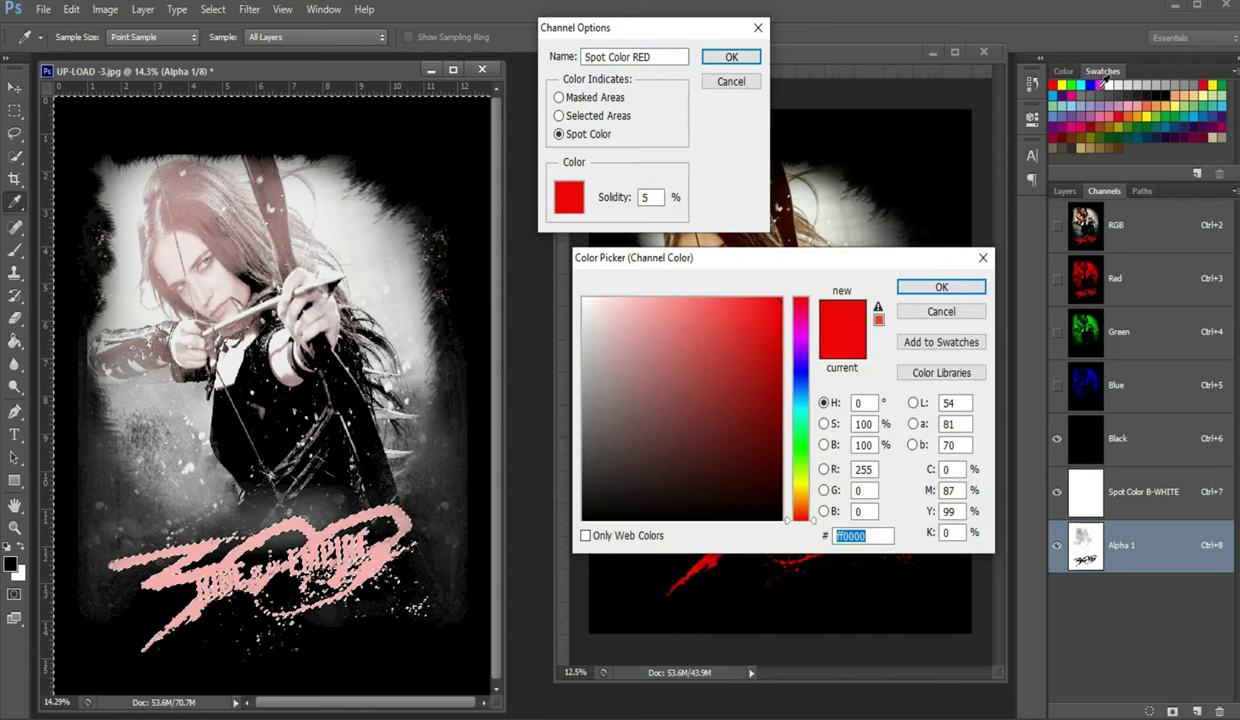
pyautogui.click(941, 288)
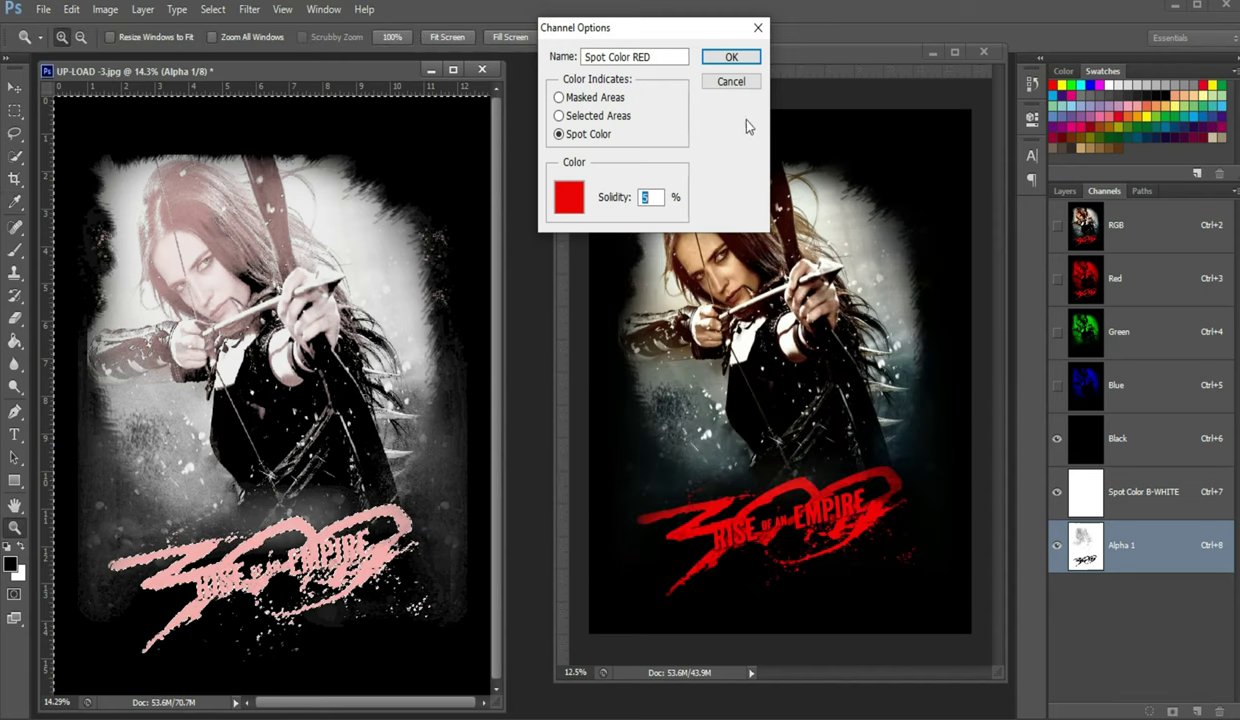
pyautogui.click(731, 58)
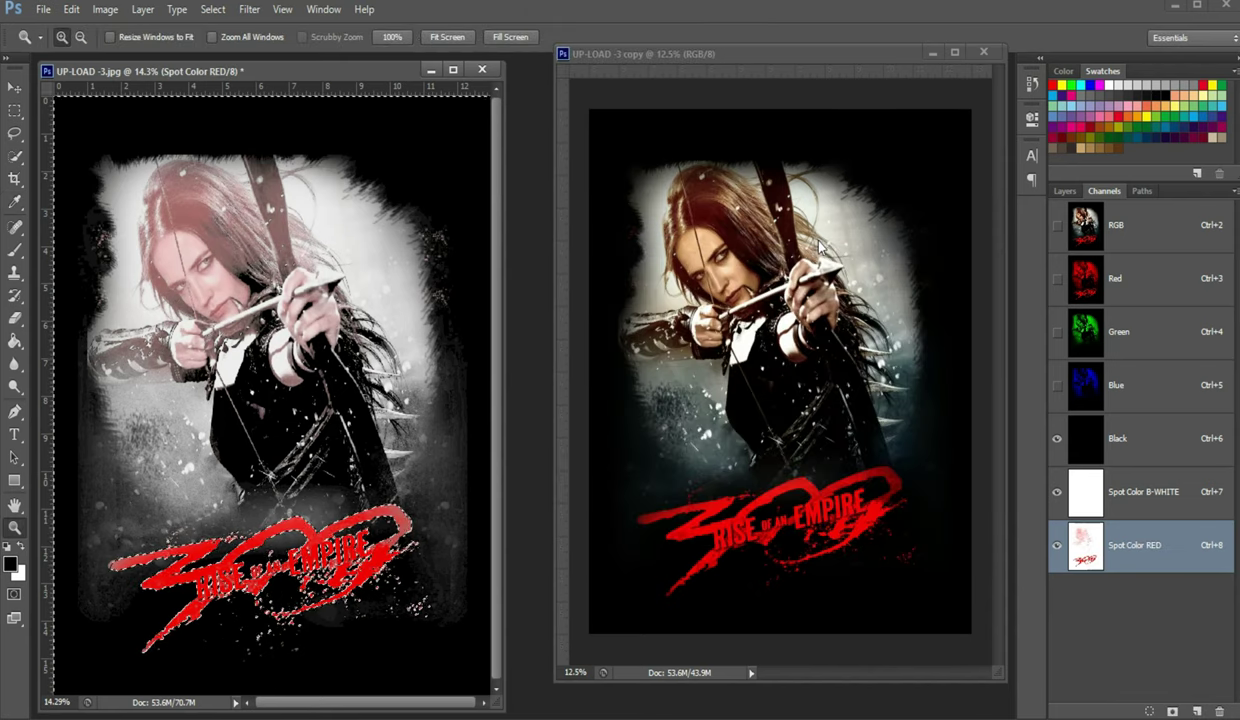
# - Select the poster's Yellows with Color Range on the RGB composite
pyautogui.click(1183, 241)
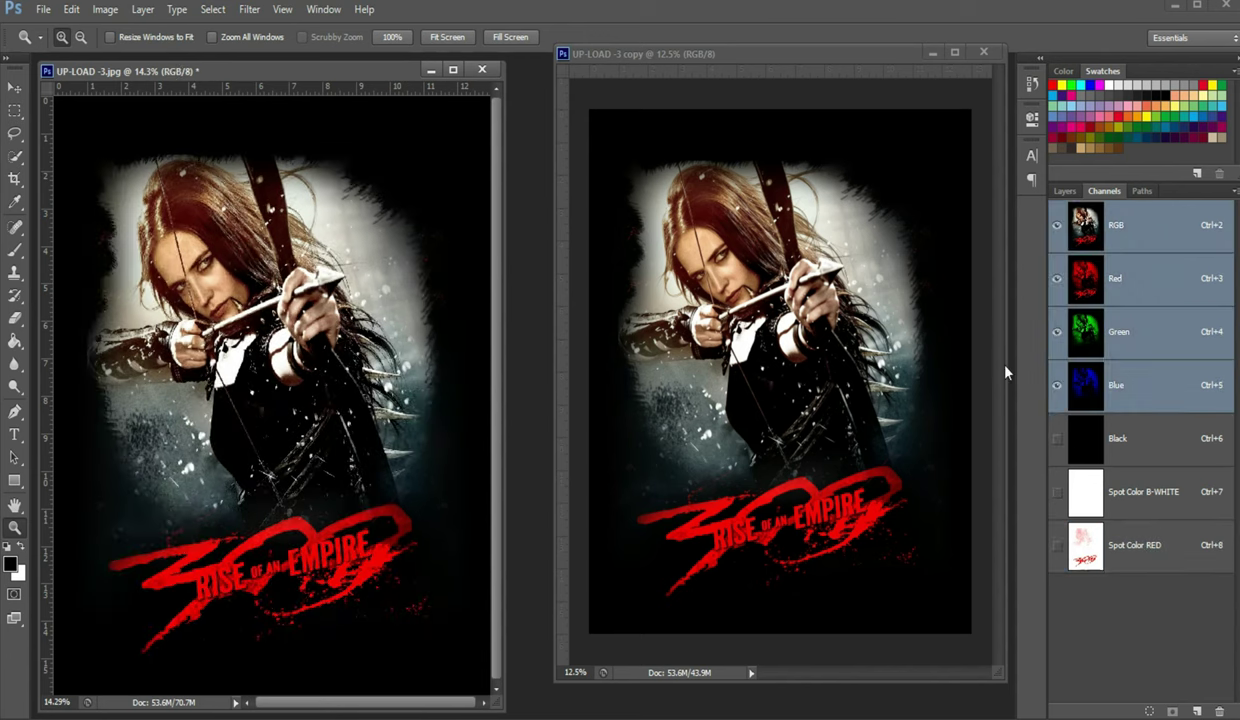
pyautogui.click(223, 10)
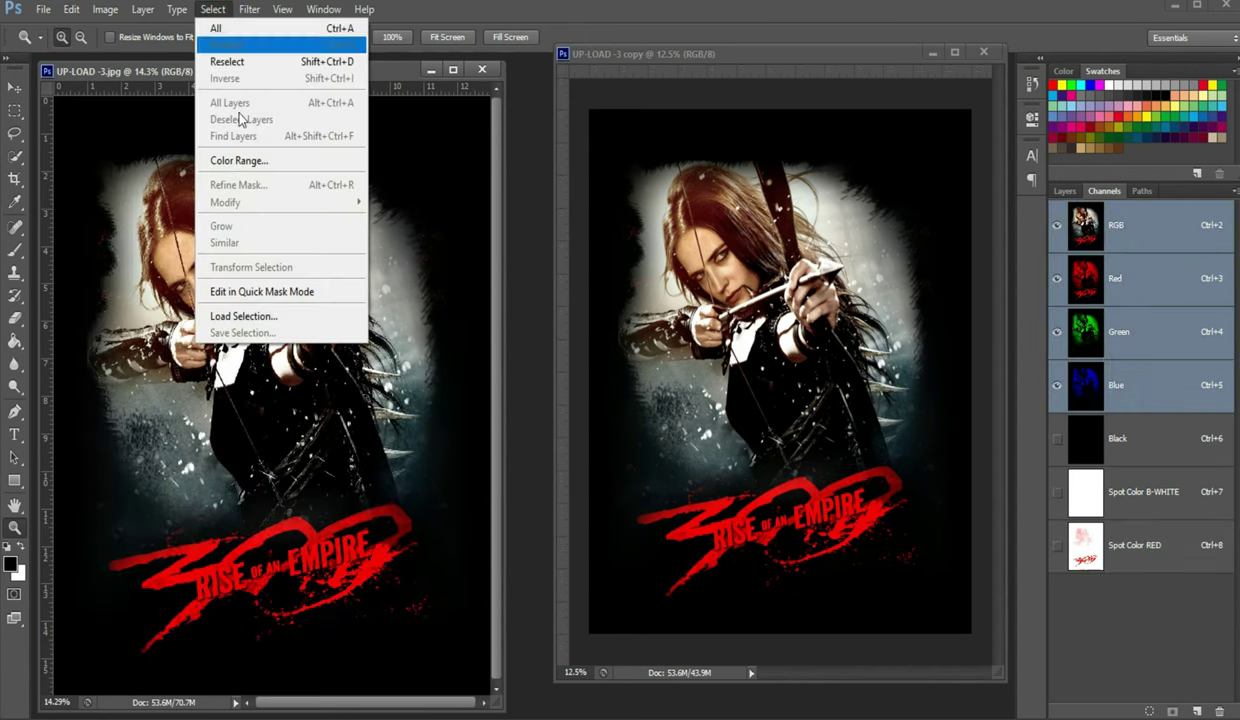
pyautogui.click(240, 159)
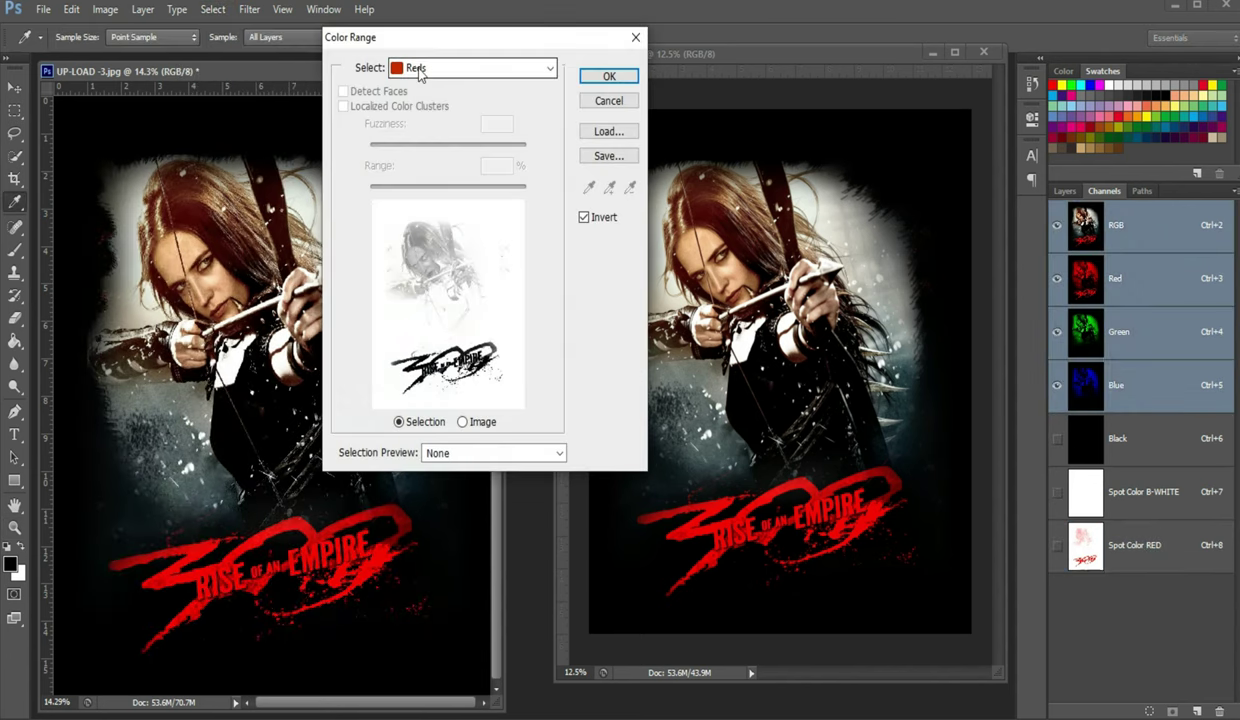
pyautogui.click(470, 68)
pyautogui.click(432, 140)
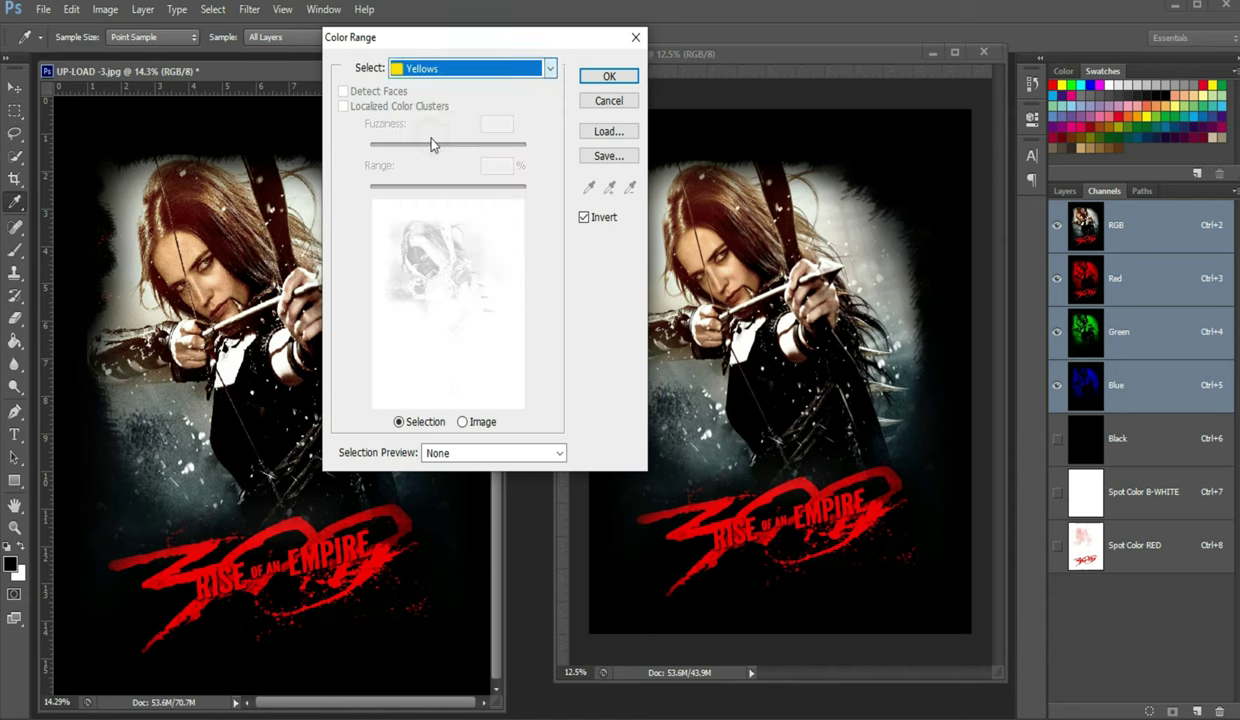
pyautogui.click(603, 80)
pyautogui.press('z')
# - Expand the yellow selection by 1 pixel and save it as a new Alpha 1 channel
pyautogui.click(213, 9)
pyautogui.moveTo(260, 202)
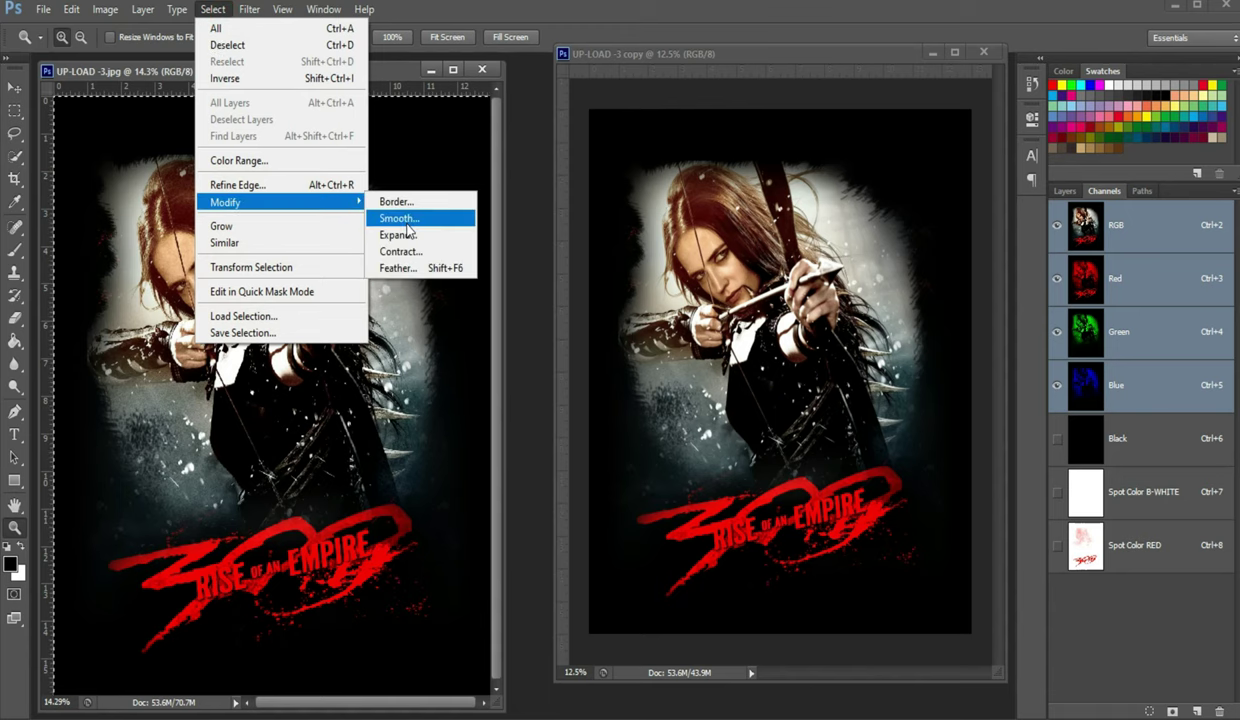
pyautogui.click(397, 234)
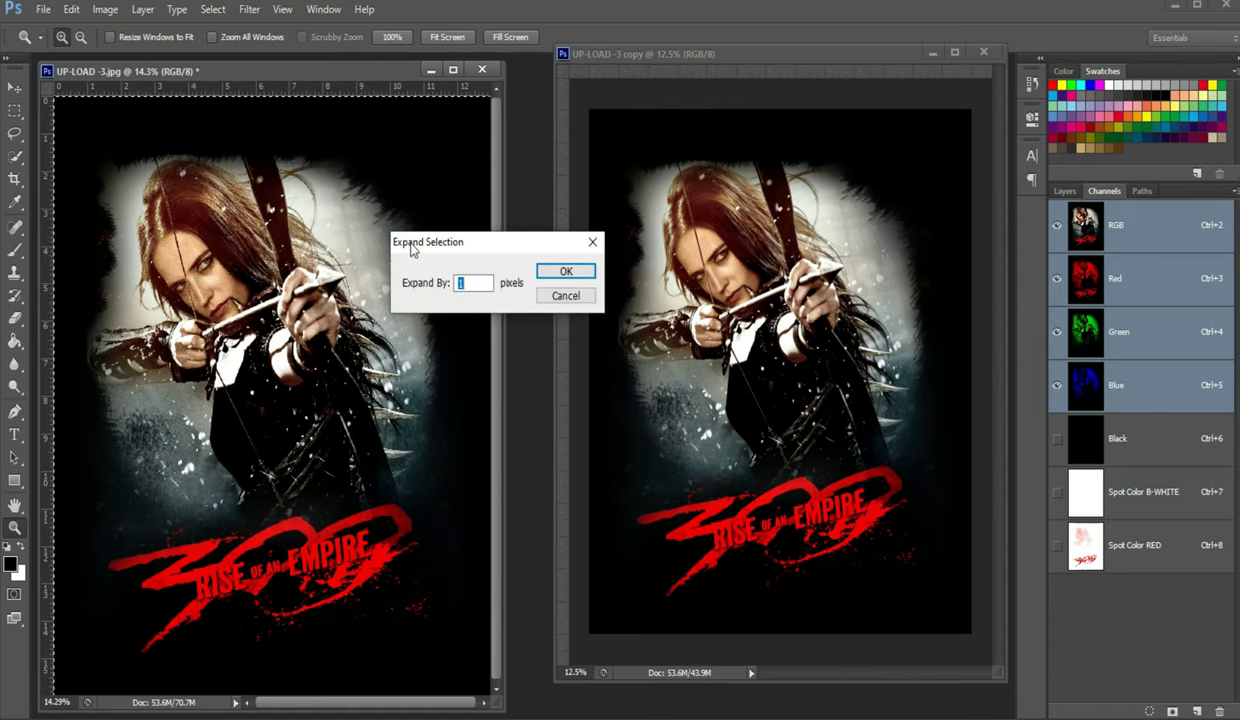
pyautogui.click(566, 273)
pyautogui.click(1172, 711)
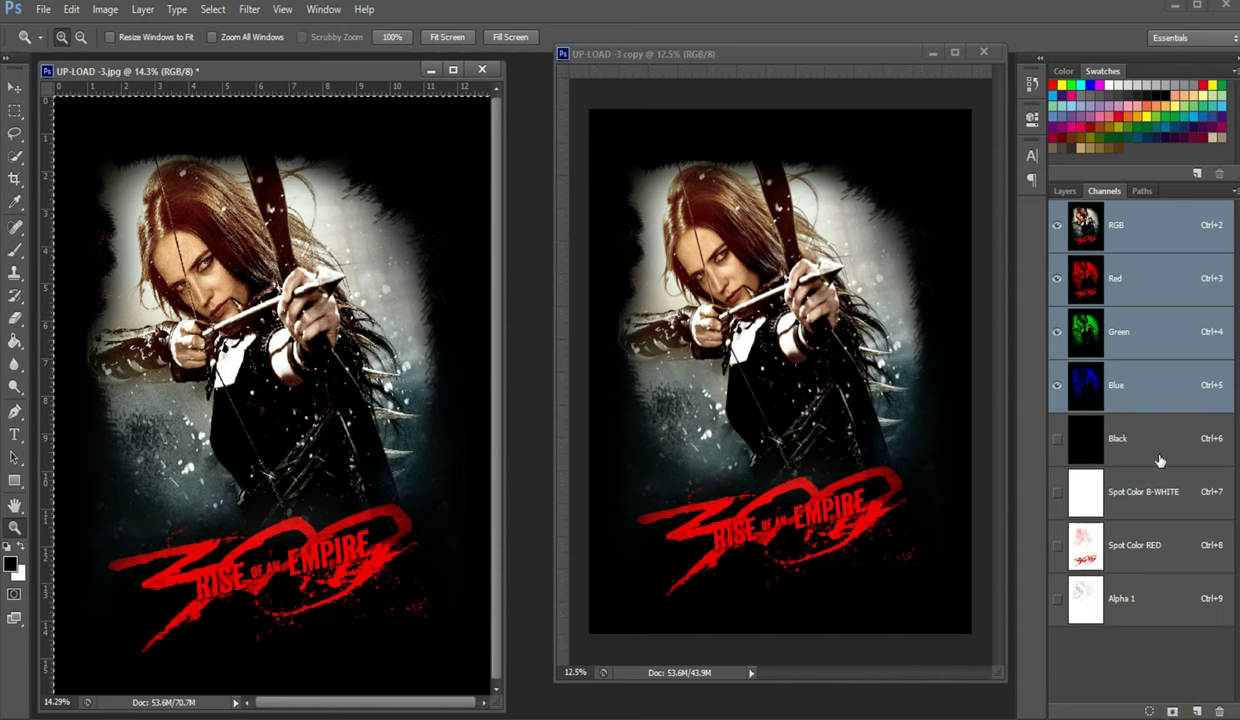
pyautogui.click(1124, 443)
pyautogui.click(1056, 492)
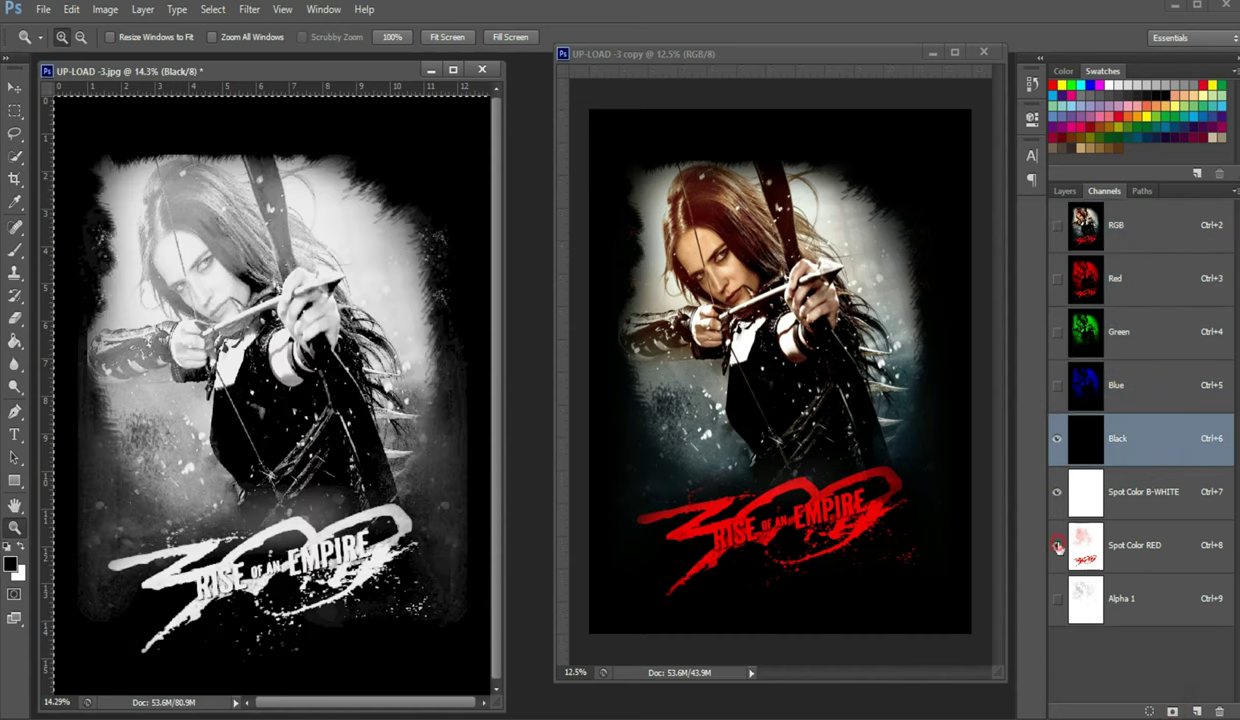
pyautogui.click(1057, 546)
# - Turn Alpha 1 into the yellow spot channel 'Yellow' at 5% solidity, back on the RGB composite
pyautogui.doubleClick(1080, 596)
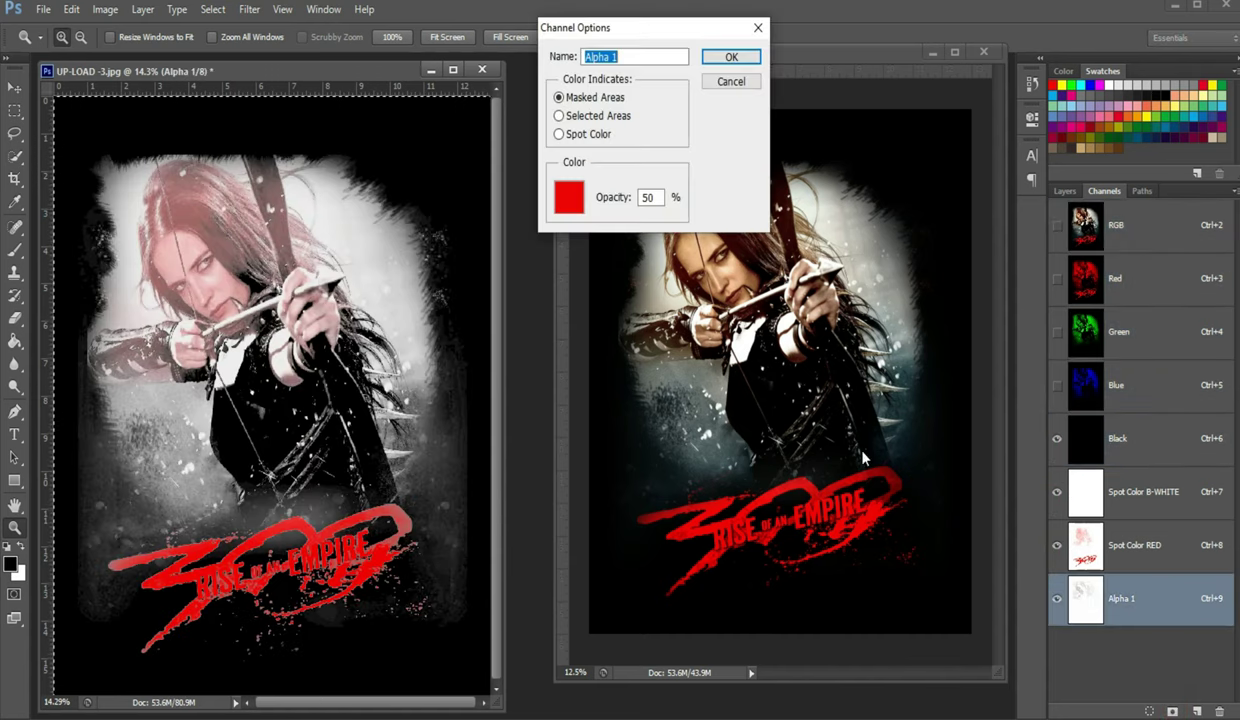
pyautogui.click(558, 134)
pyautogui.click(652, 56)
pyautogui.write('Spot Color YELLOW')
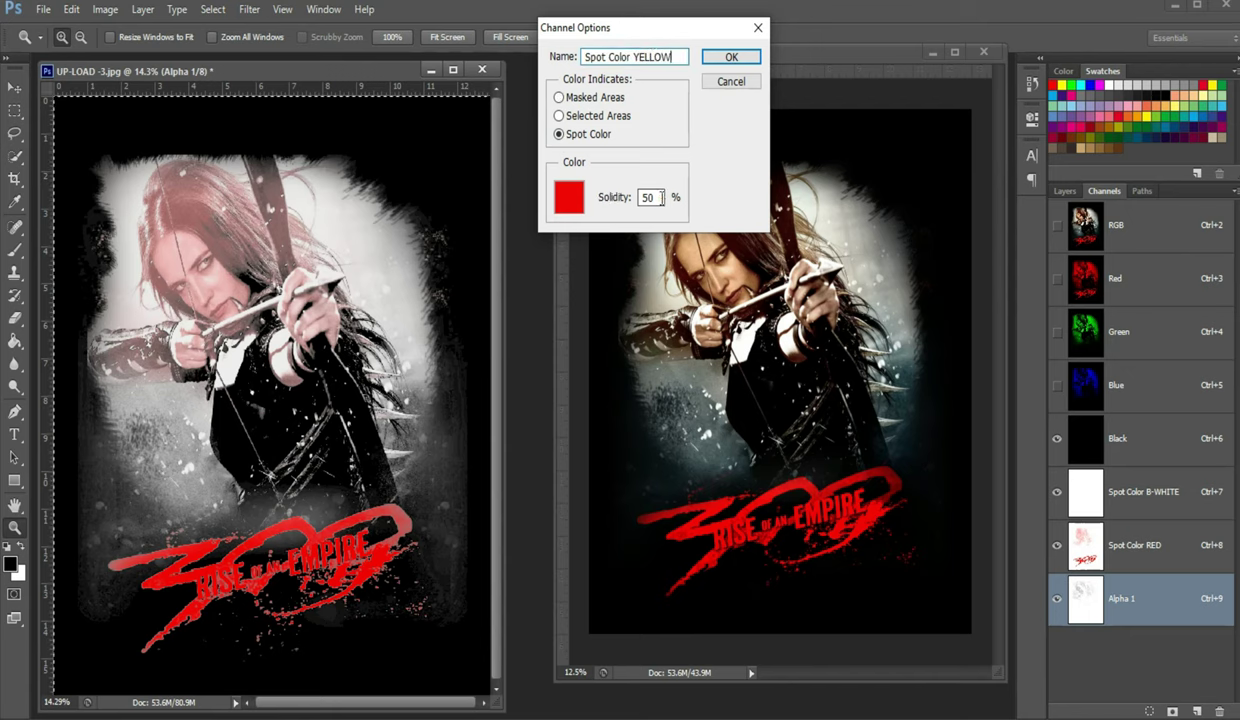
pyautogui.click(655, 196)
pyautogui.click(568, 196)
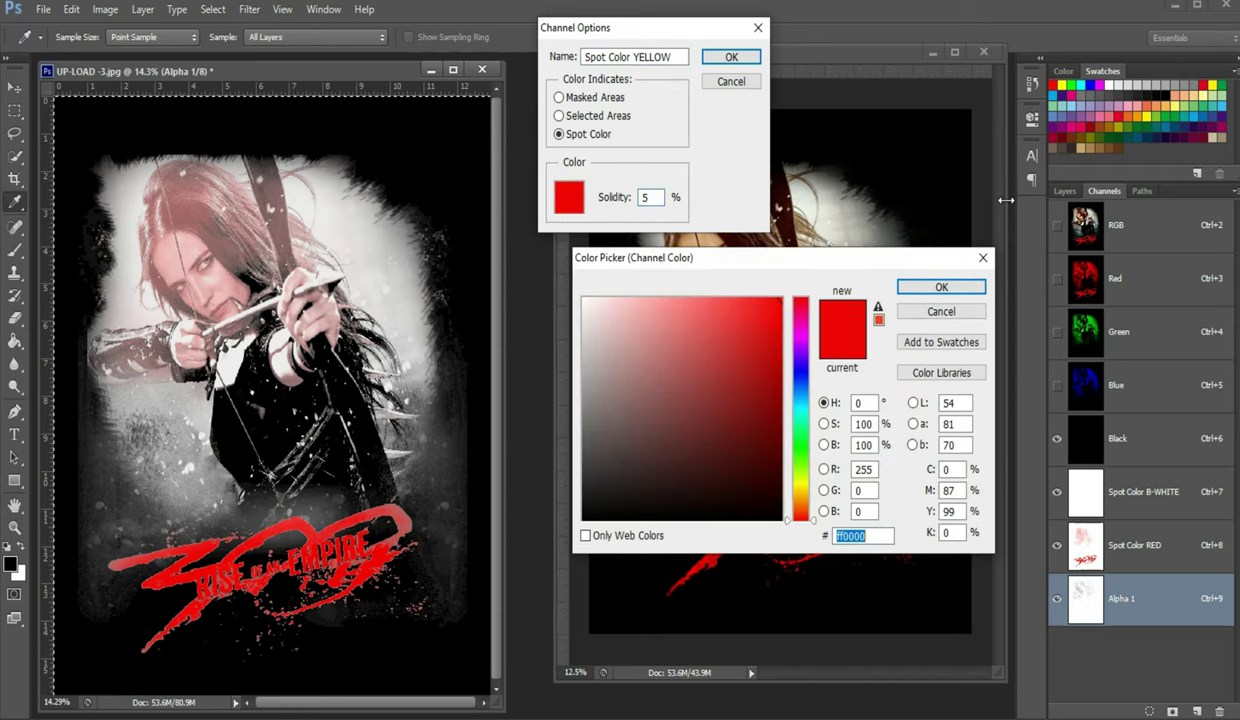
pyautogui.click(1212, 85)
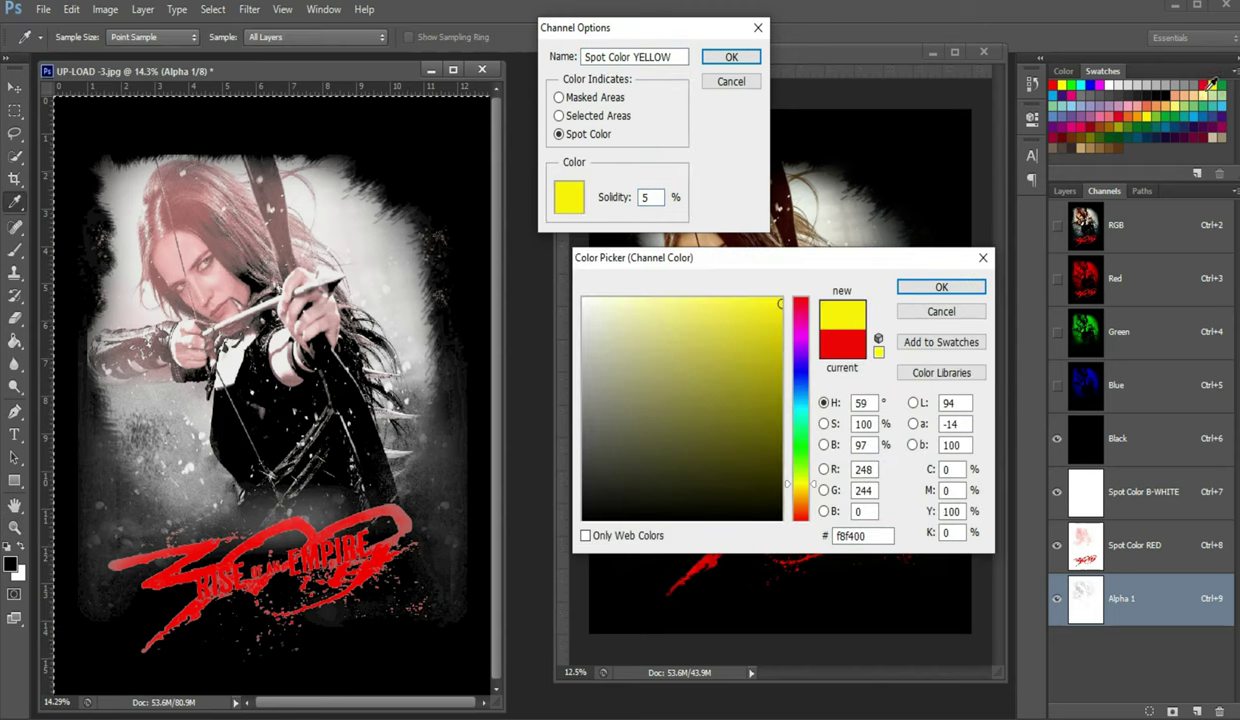
pyautogui.click(945, 286)
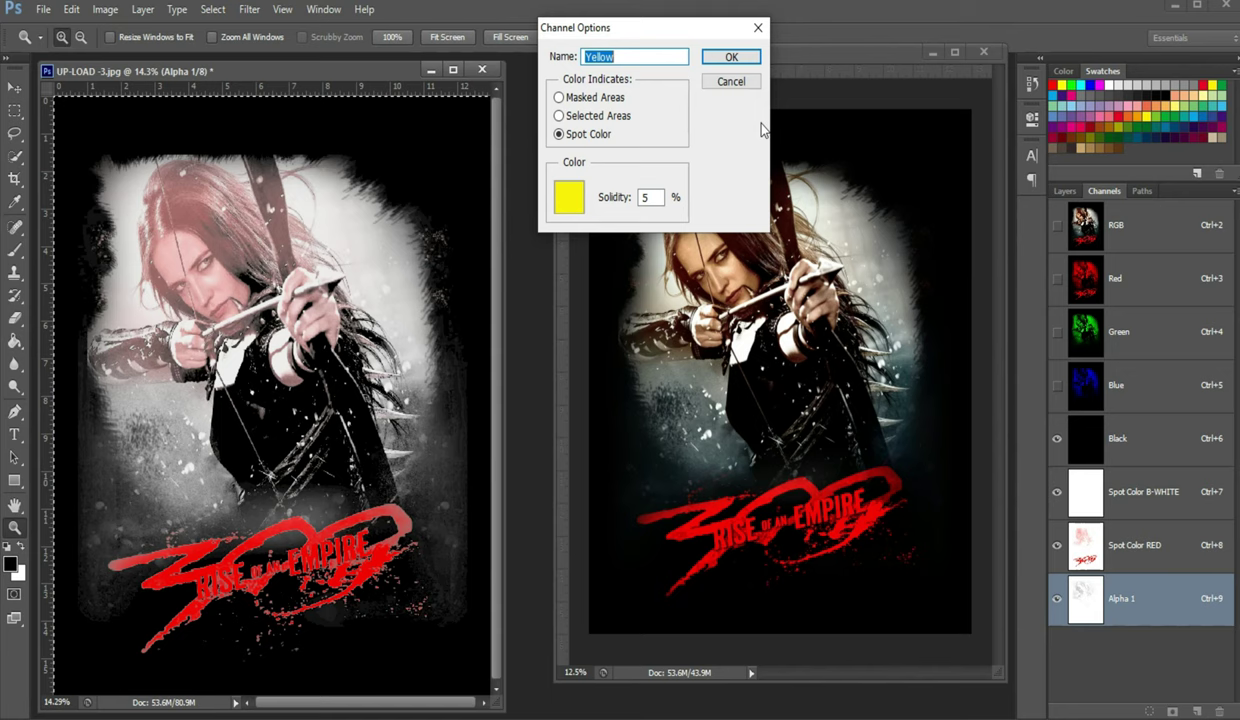
pyautogui.click(735, 60)
pyautogui.click(1141, 234)
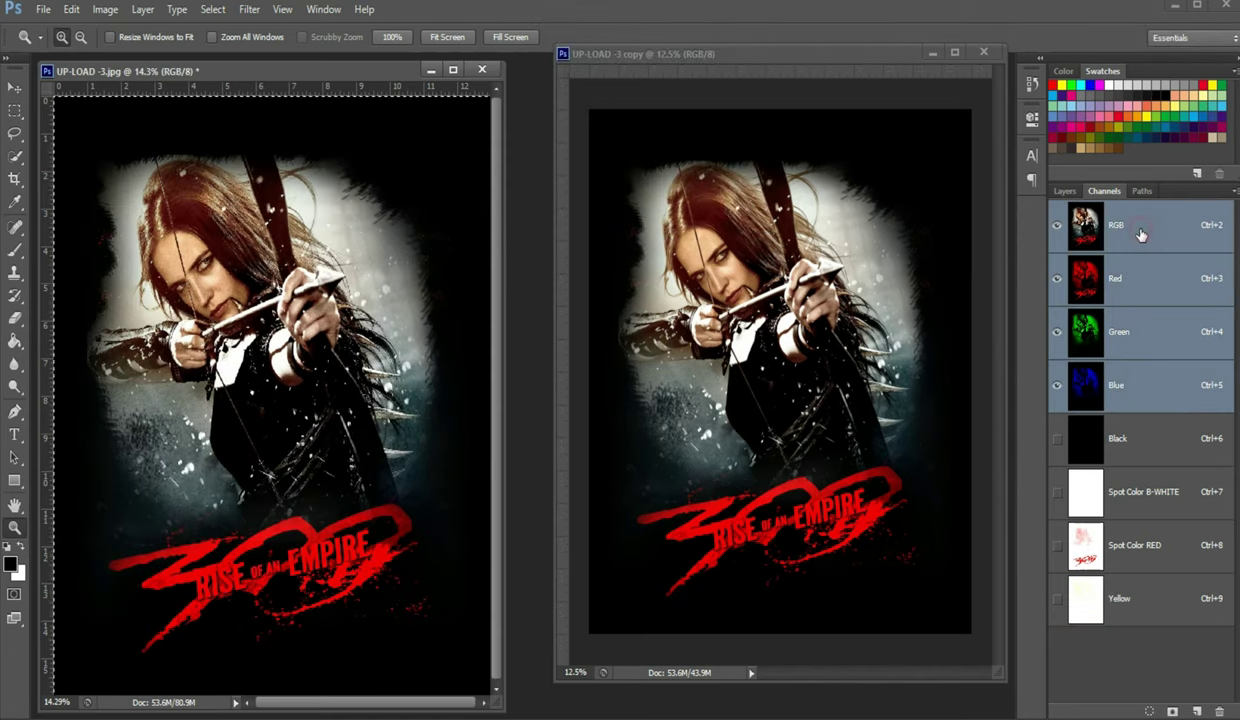
# - Select the poster's Cyans with Color Range
pyautogui.click(213, 9)
pyautogui.click(409, 148)
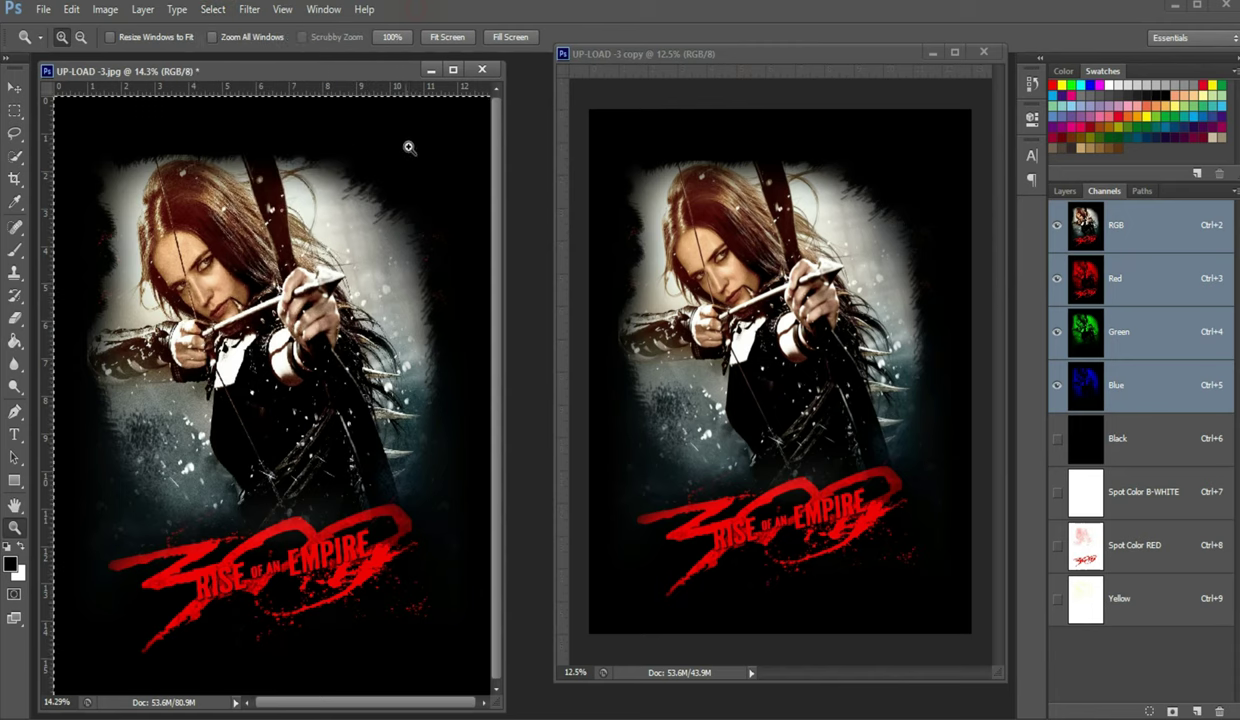
pyautogui.click(208, 9)
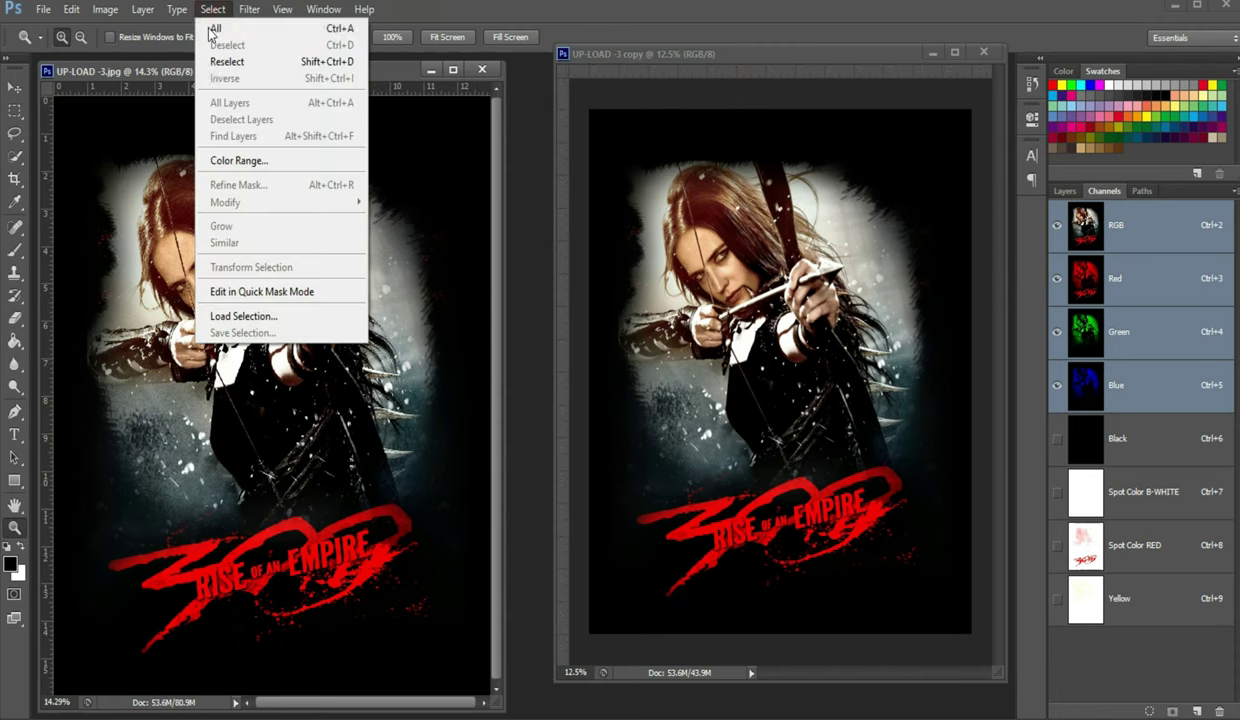
pyautogui.click(228, 162)
pyautogui.click(430, 67)
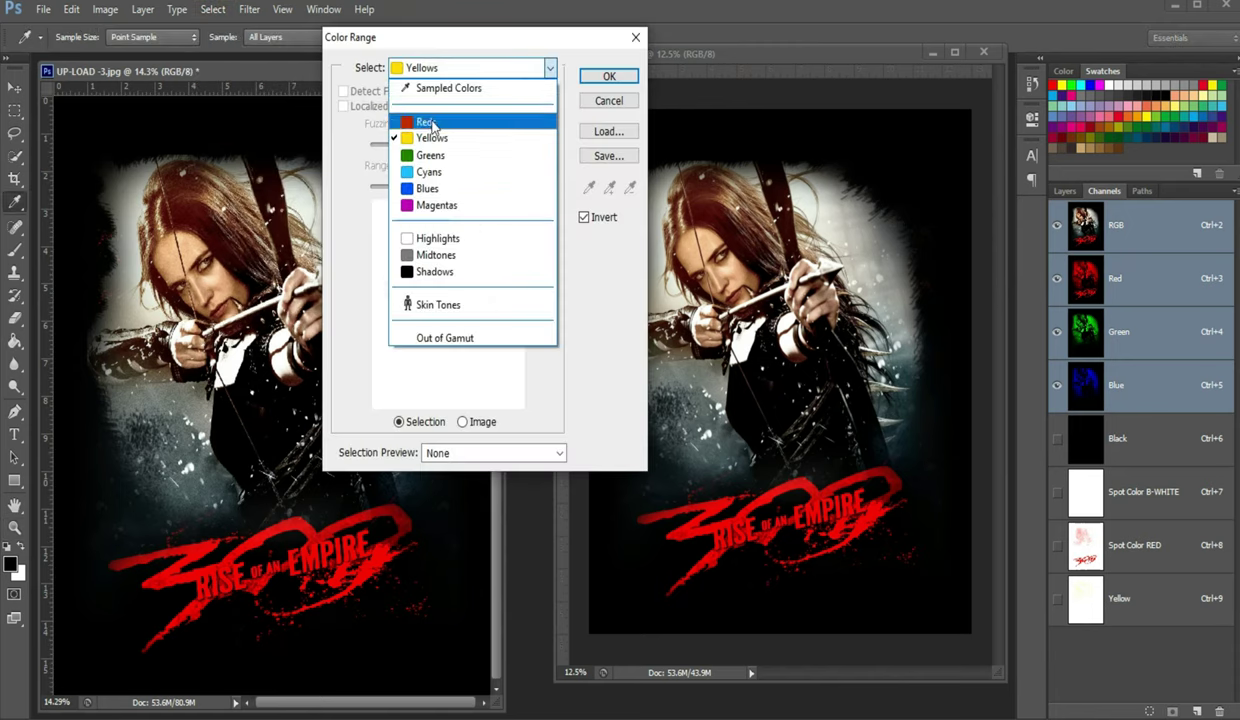
pyautogui.click(470, 178)
pyautogui.click(607, 77)
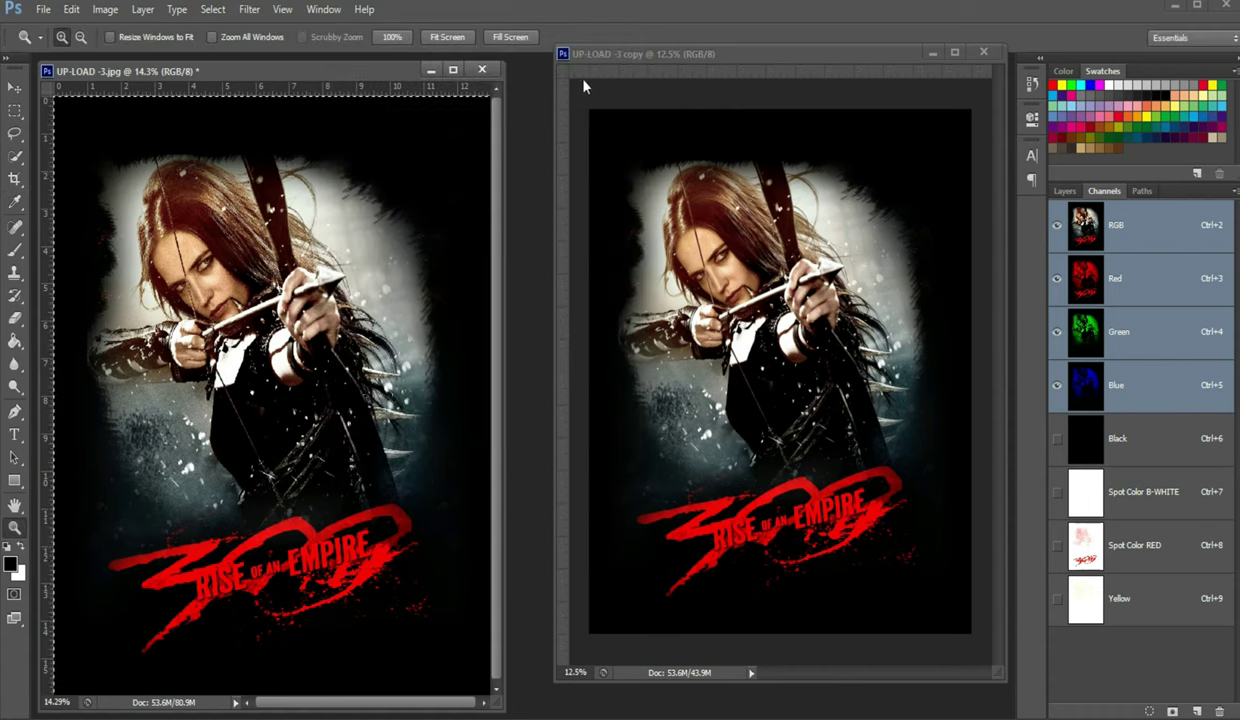
# - Expand the cyan selection, save it as a new Alpha 1 channel, and show all spot channels
pyautogui.click(213, 9)
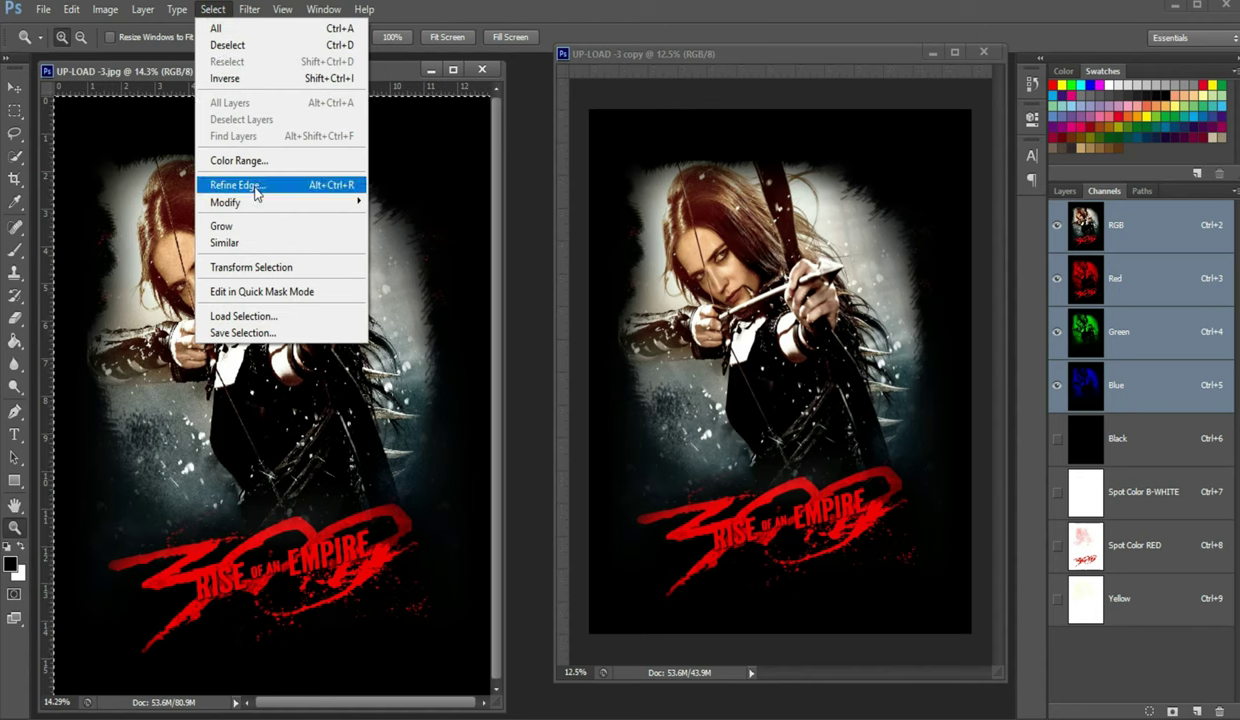
pyautogui.moveTo(226, 202)
pyautogui.click(412, 236)
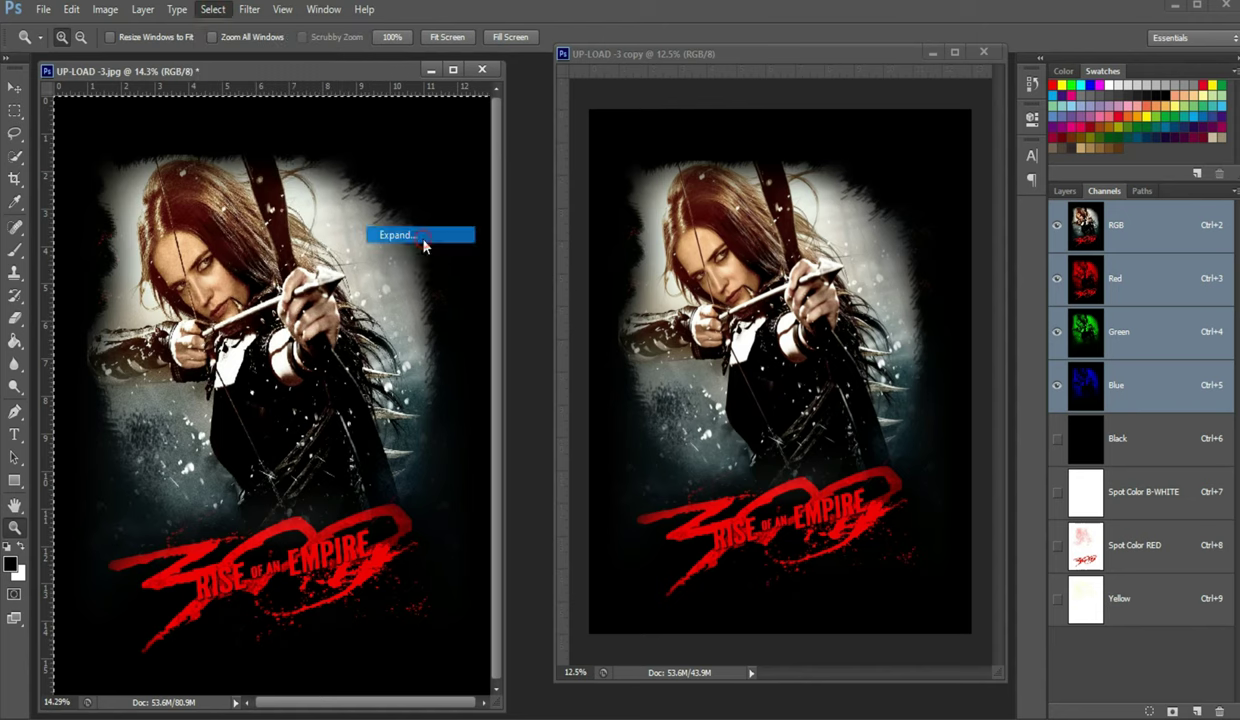
pyautogui.click(565, 271)
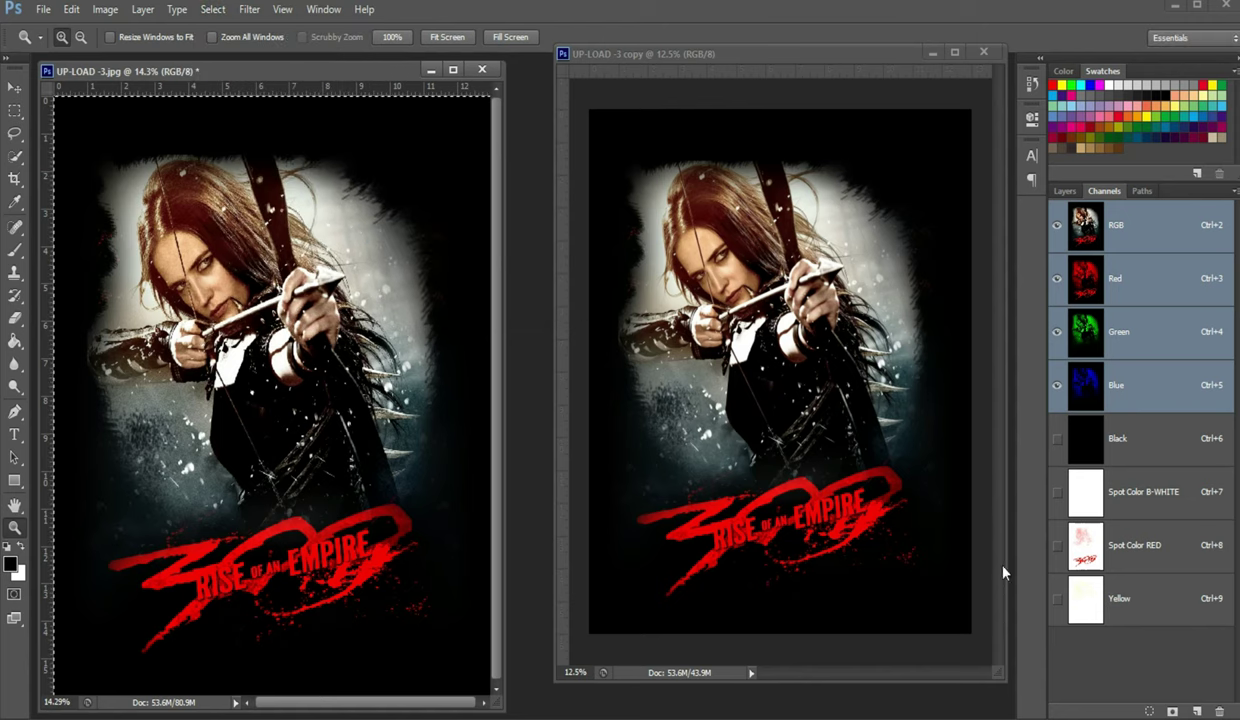
pyautogui.click(1172, 711)
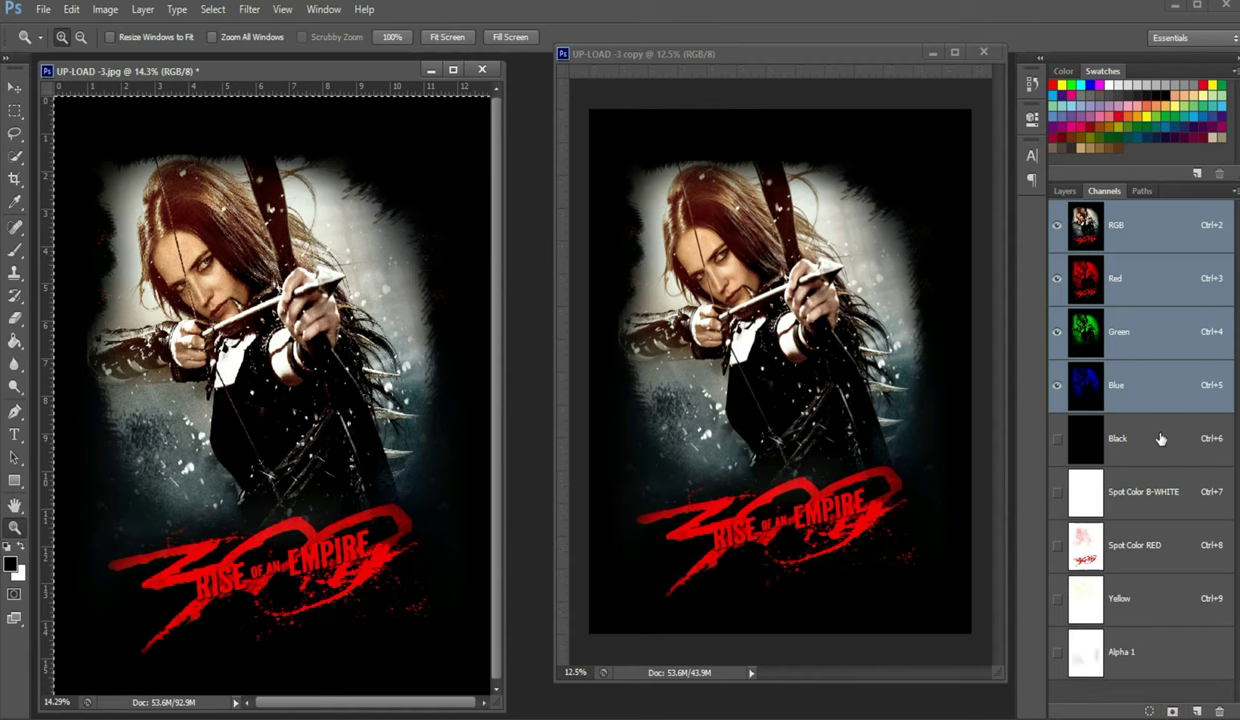
pyautogui.click(1160, 438)
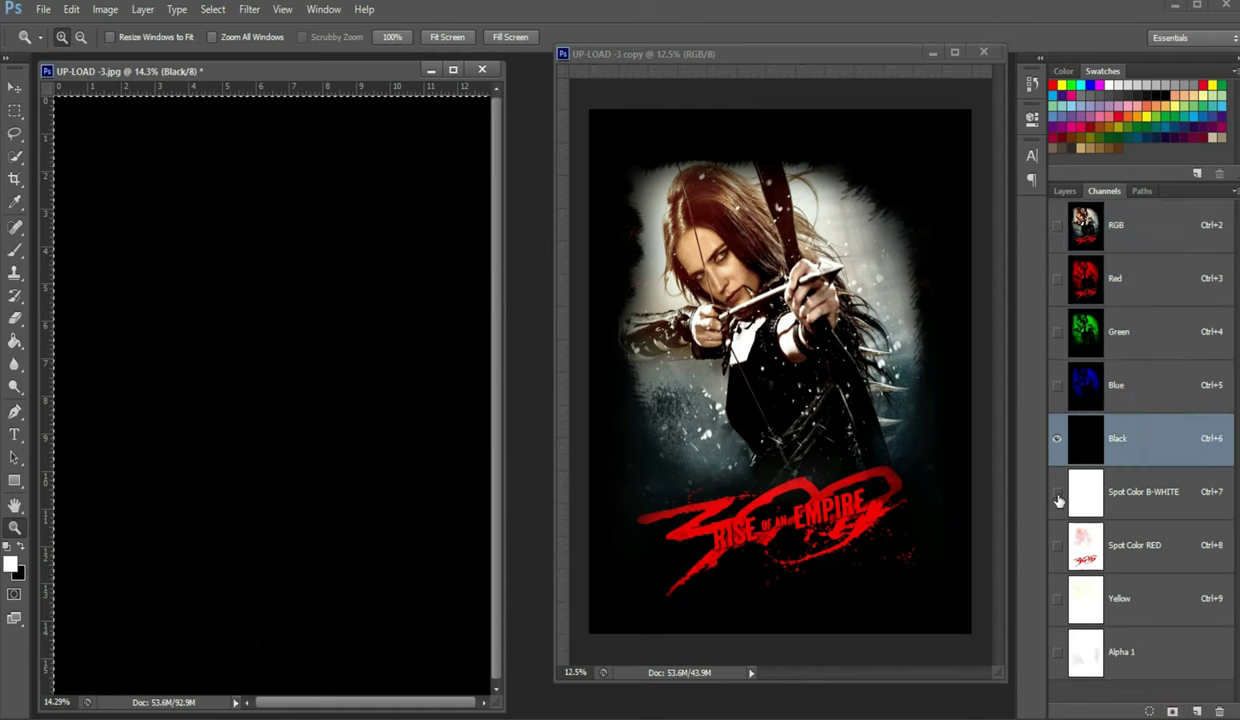
pyautogui.click(1057, 491)
pyautogui.click(1057, 545)
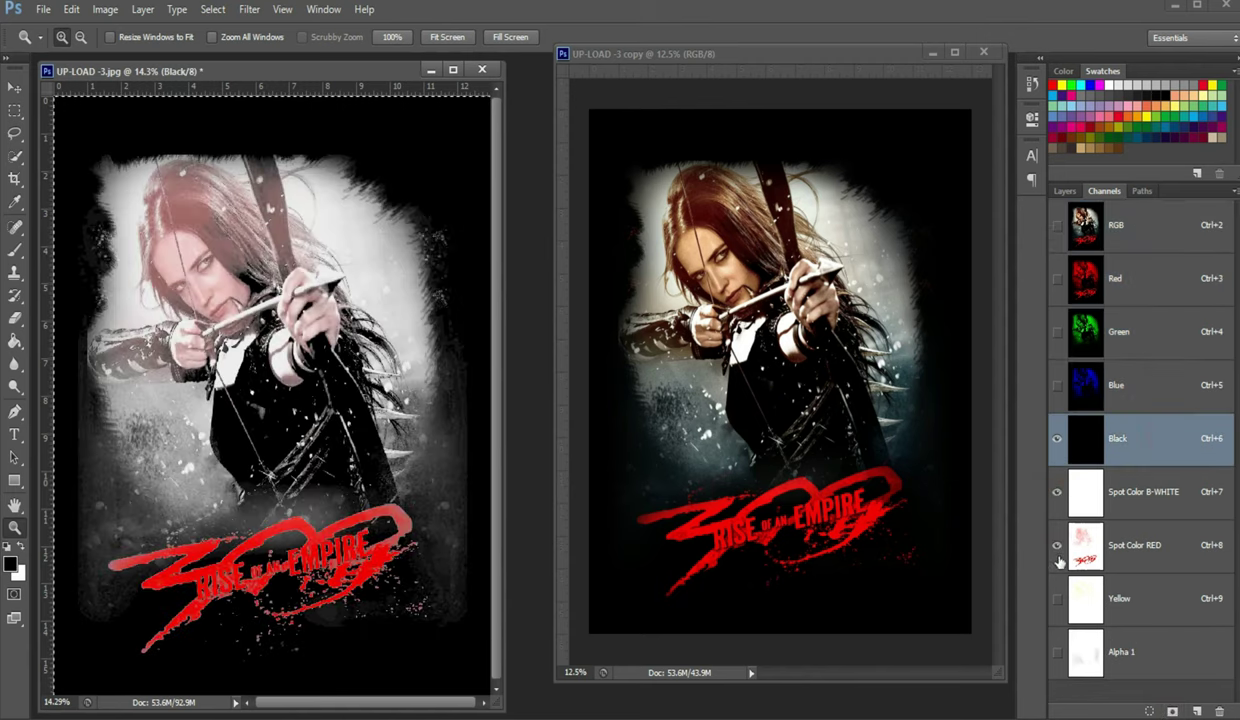
pyautogui.click(1058, 600)
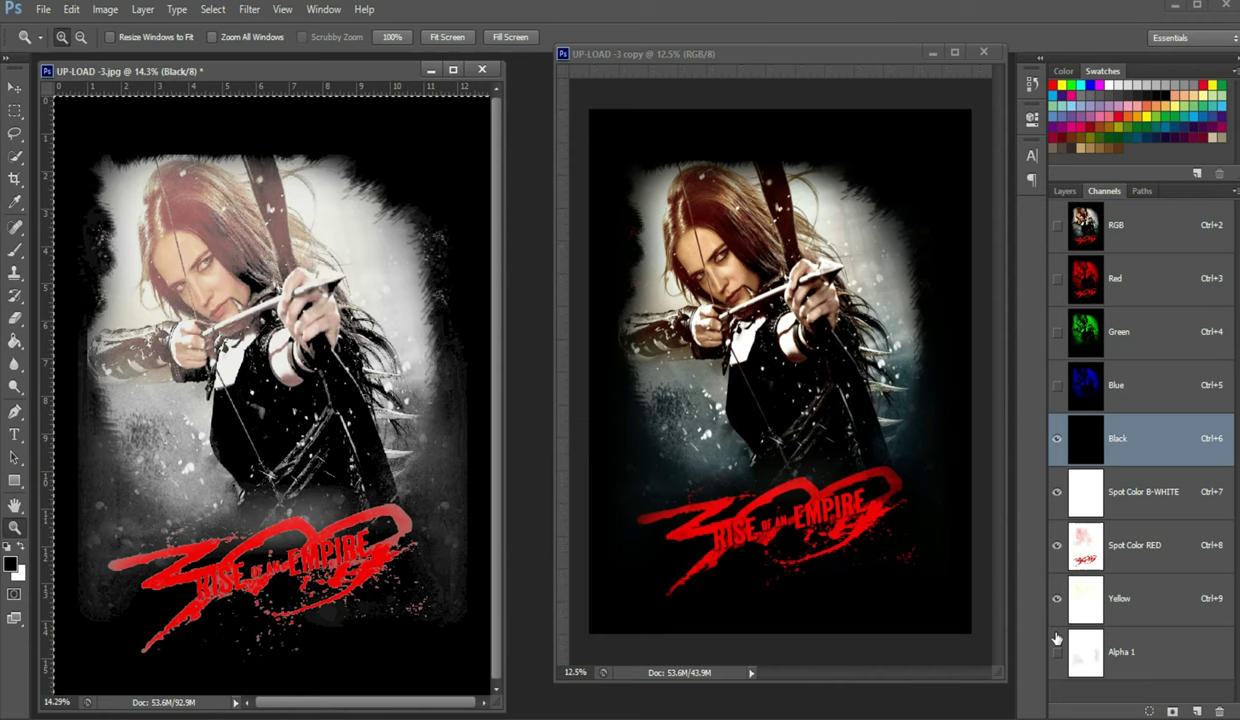
pyautogui.click(1058, 652)
# - Make Alpha 1 the cyan (00ffff) spot channel 'Spot Color Cyn' at 5% solidity
pyautogui.doubleClick(1085, 652)
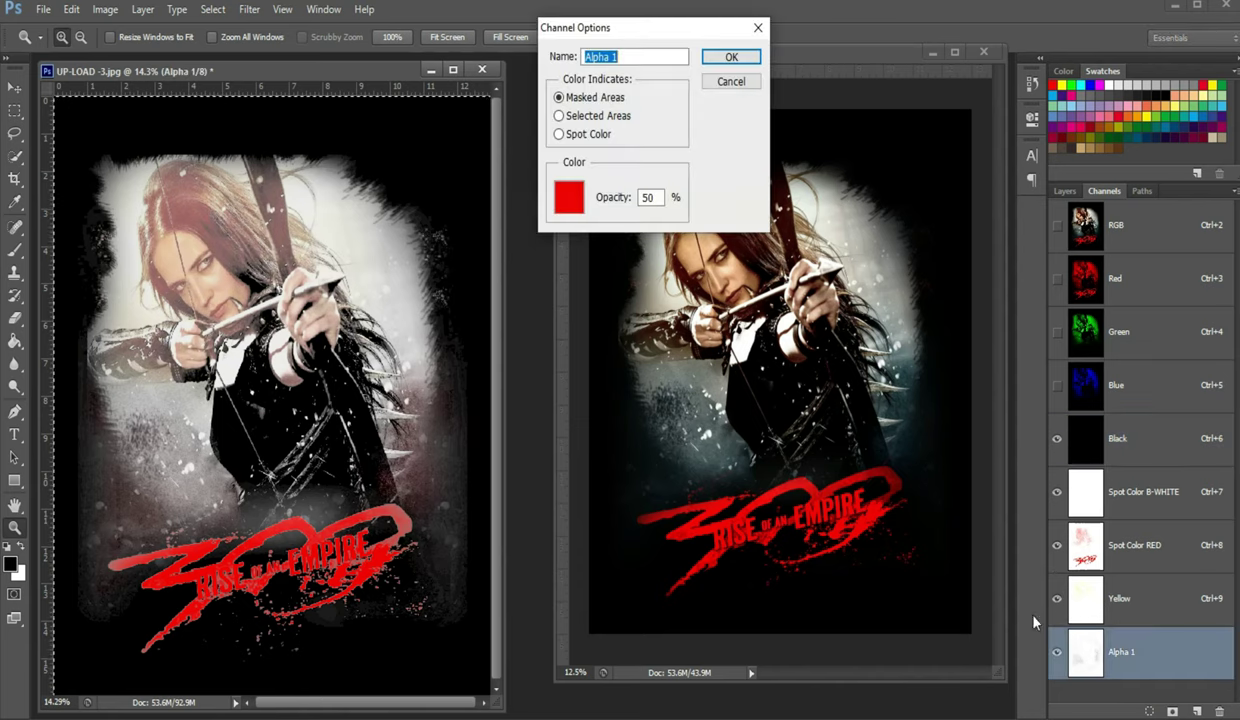
pyautogui.click(574, 134)
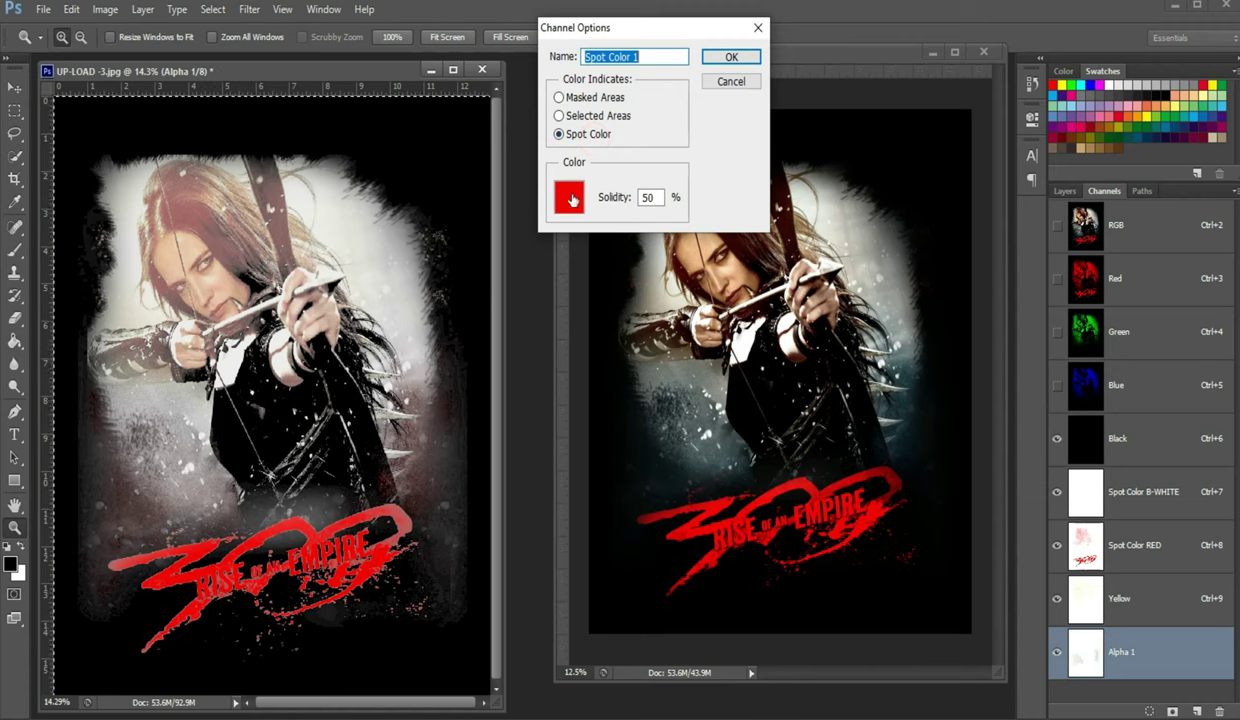
pyautogui.click(572, 198)
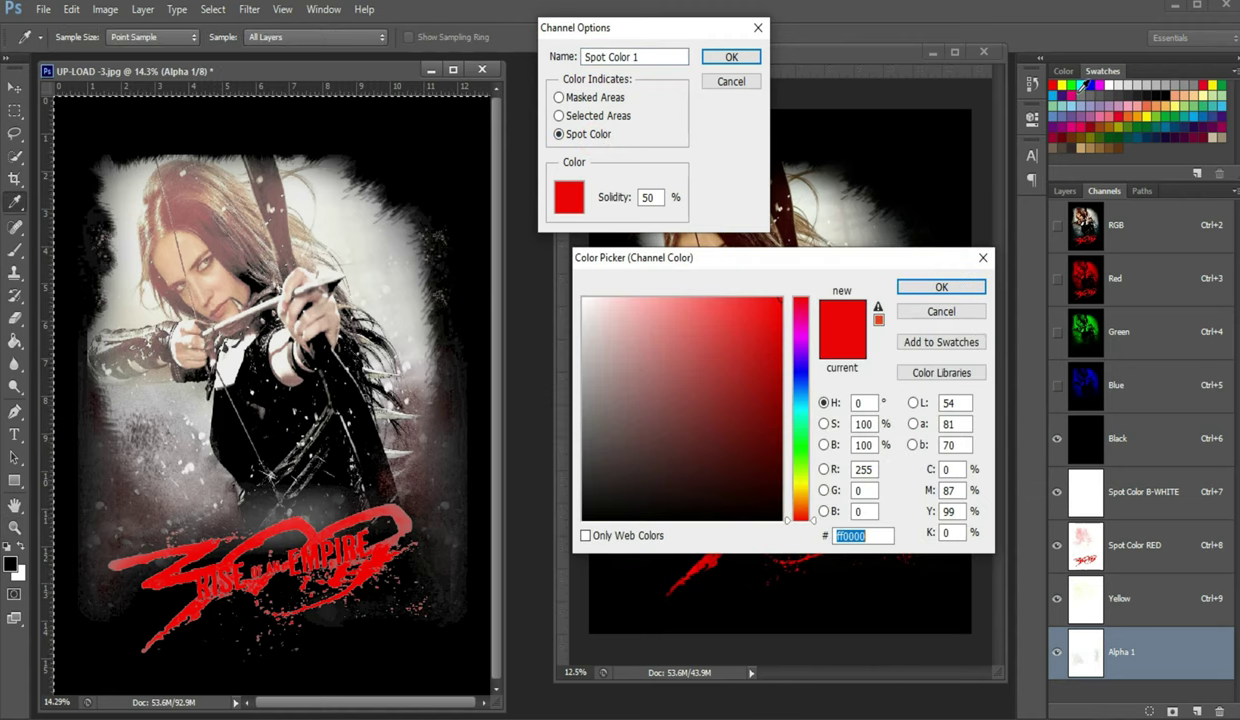
pyautogui.click(1078, 85)
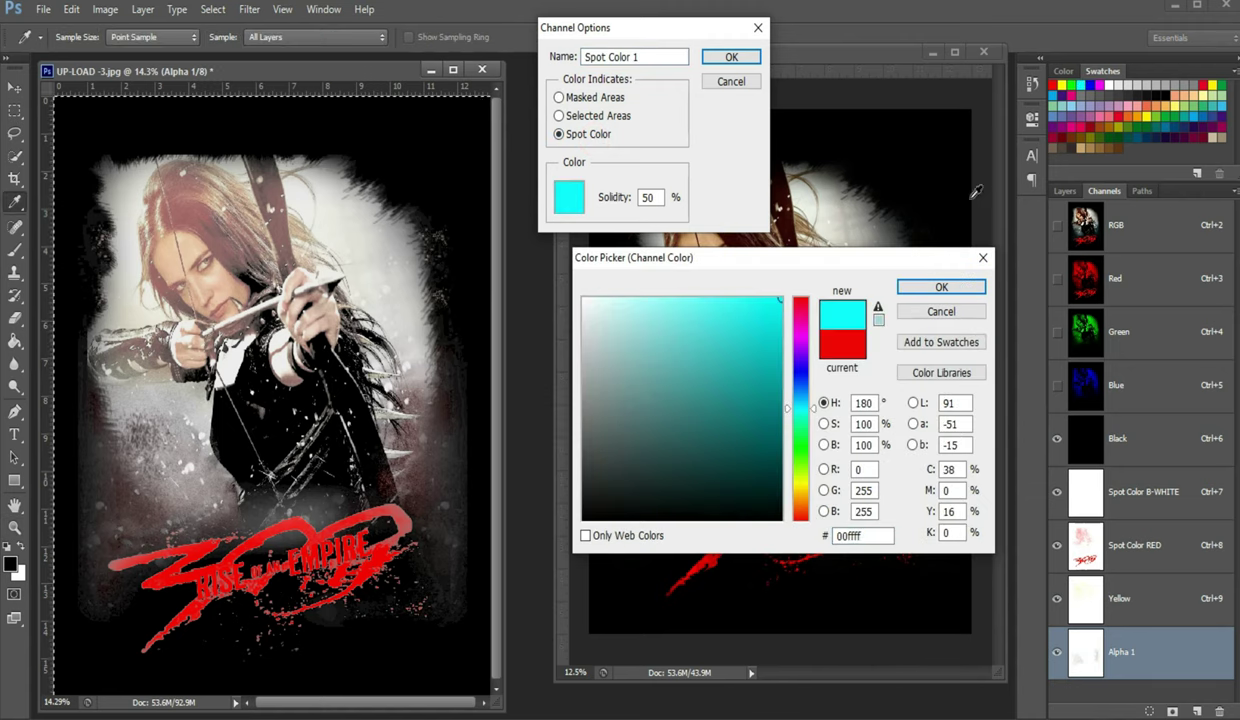
pyautogui.click(942, 289)
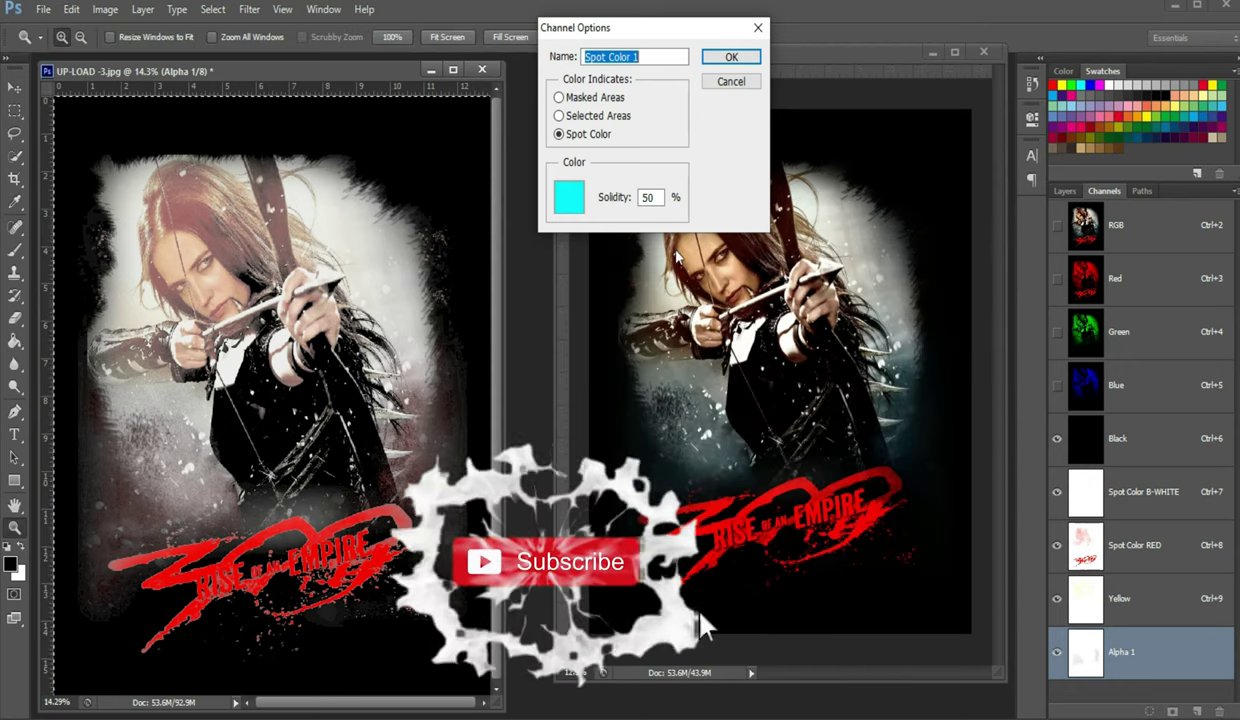
pyautogui.click(652, 197)
pyautogui.press('BackSpace')
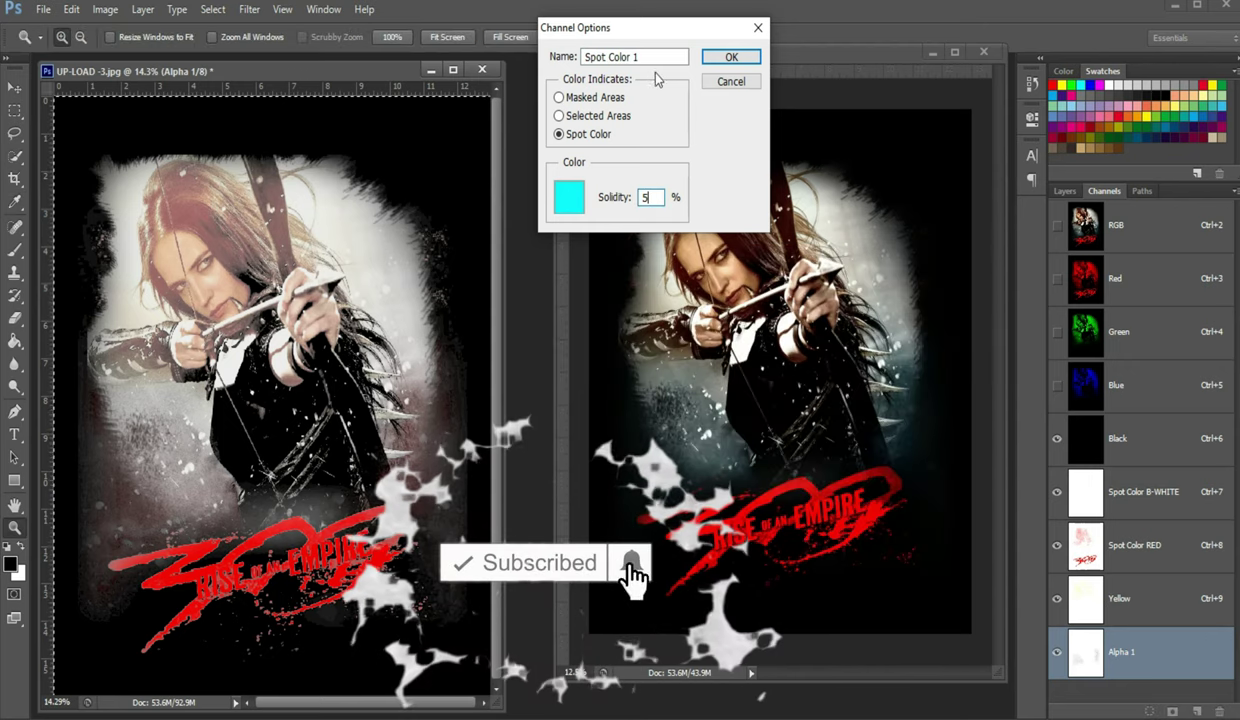
pyautogui.doubleClick(654, 56)
pyautogui.press('BackSpace')
pyautogui.write('Cy')
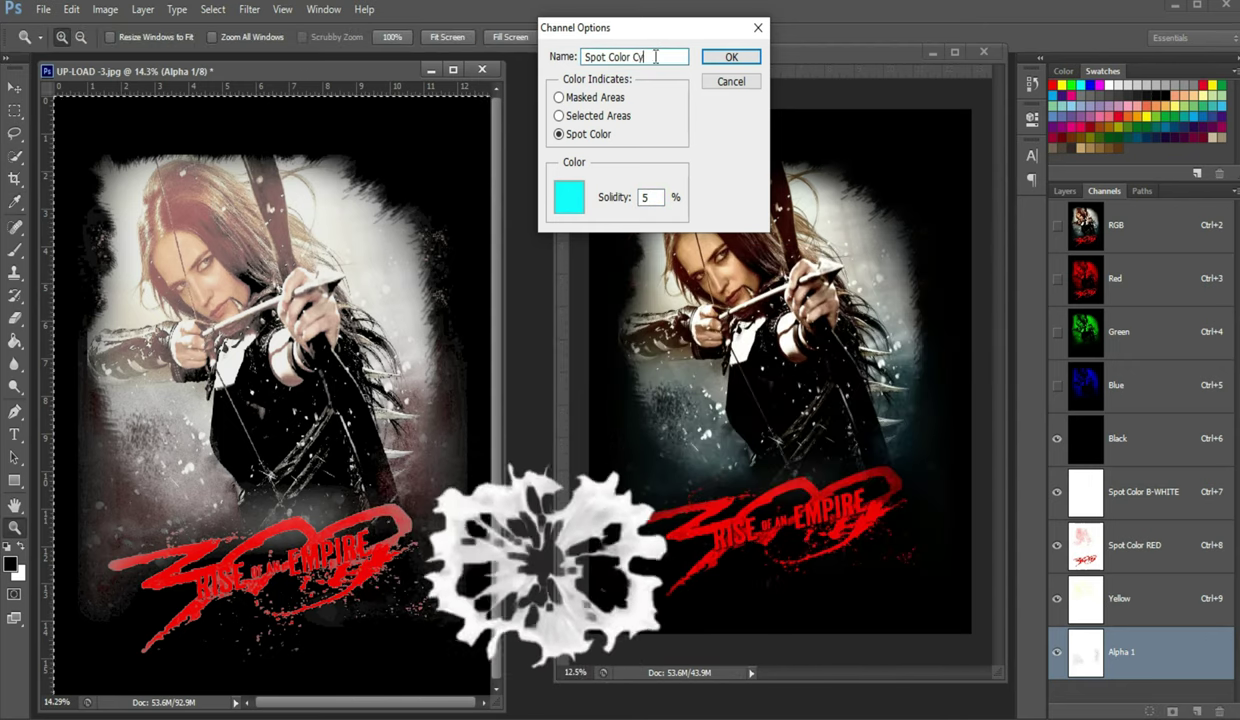
pyautogui.write('n')
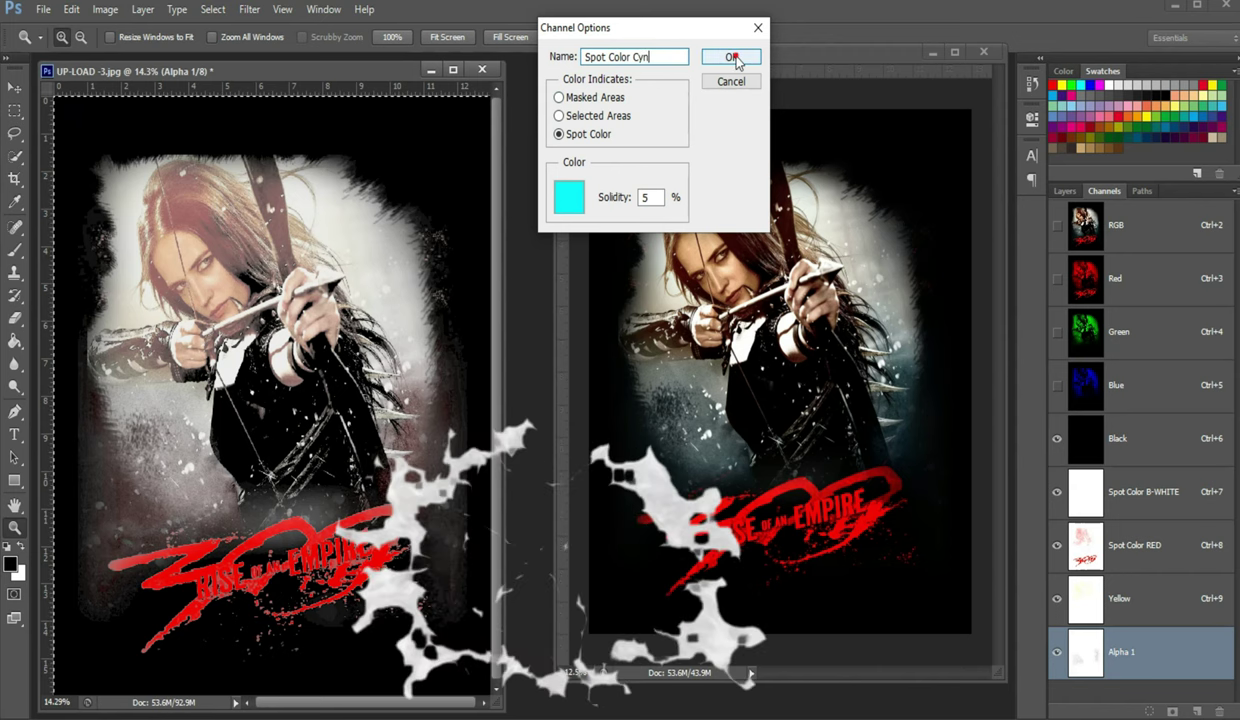
pyautogui.click(735, 60)
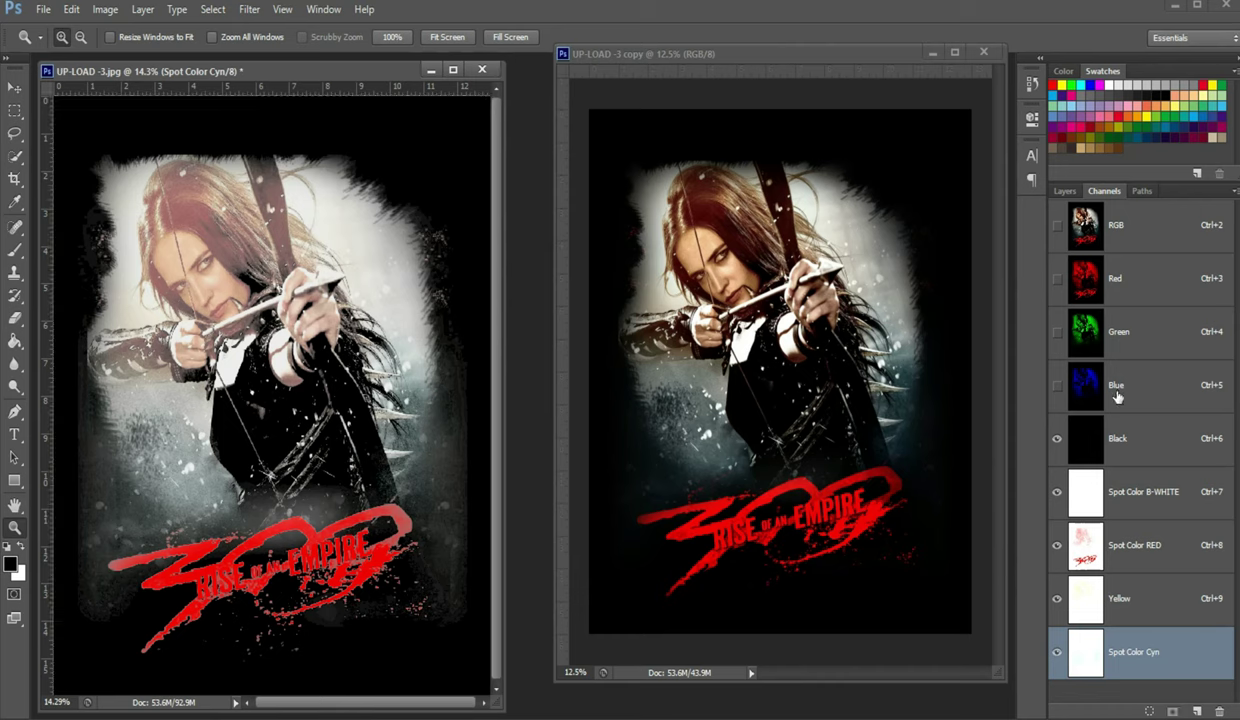
pyautogui.click(1121, 236)
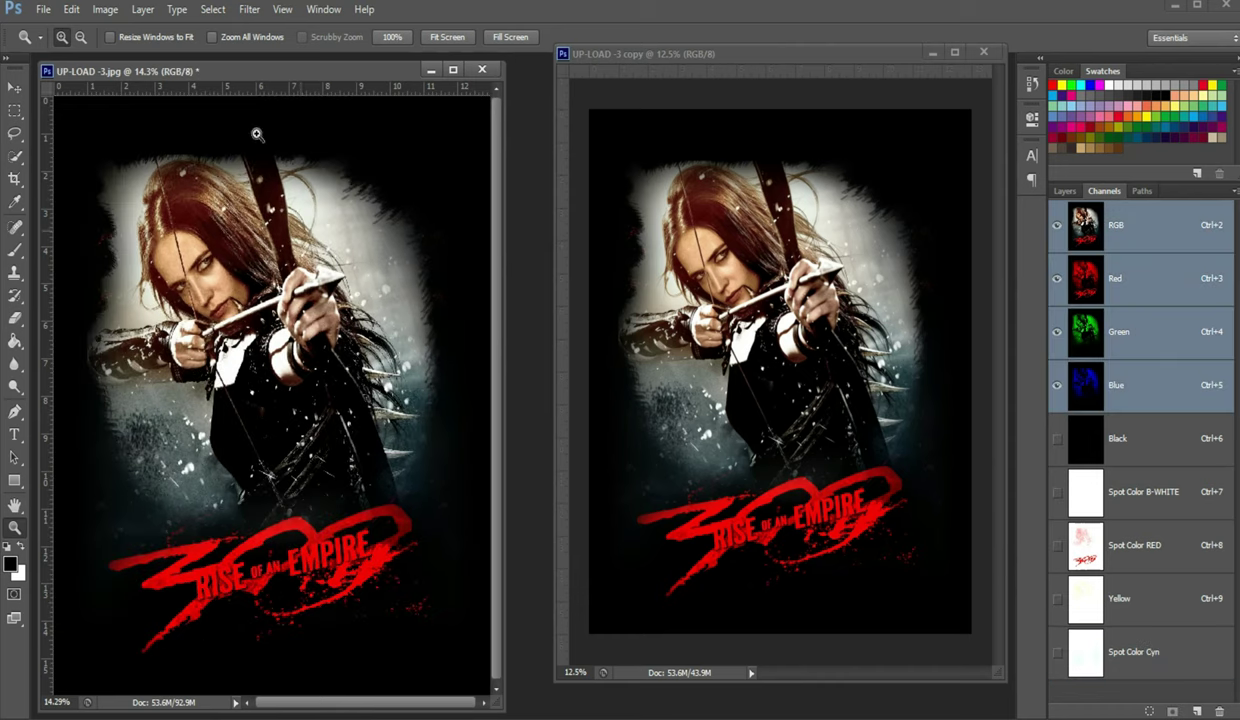
# - Select the poster's blue tones using Color Range's Blues preset
pyautogui.click(213, 9)
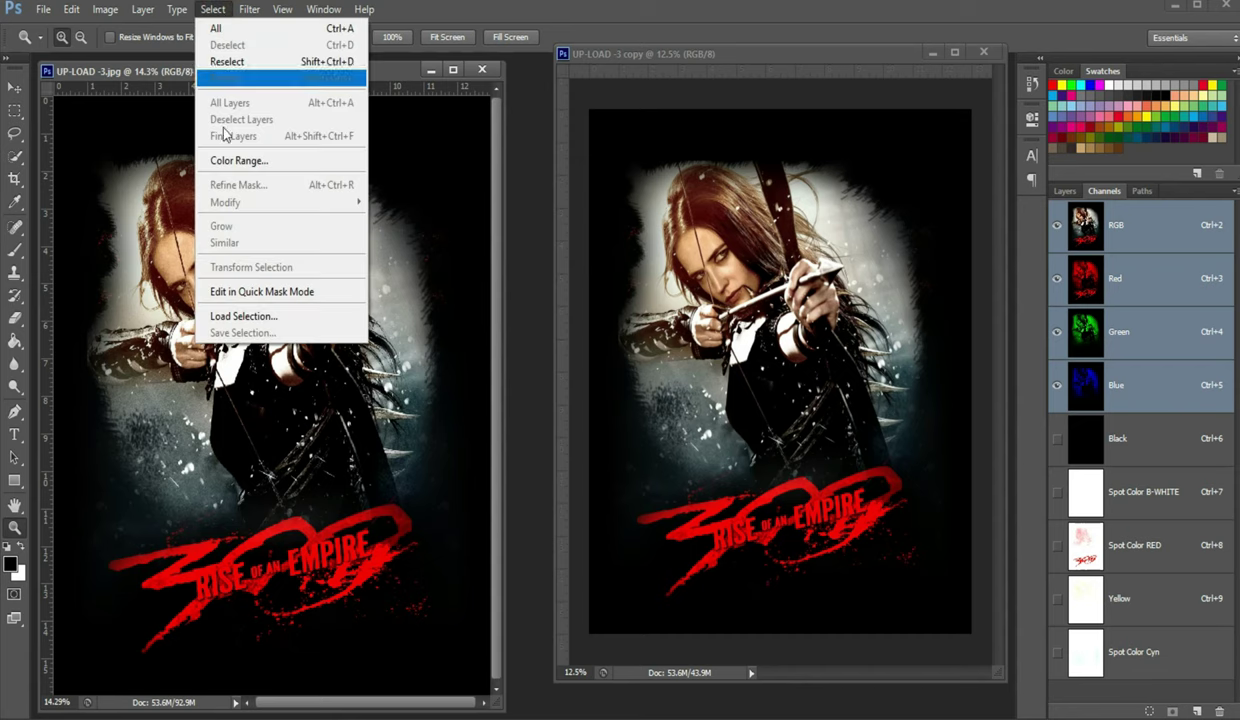
pyautogui.click(228, 162)
pyautogui.click(424, 70)
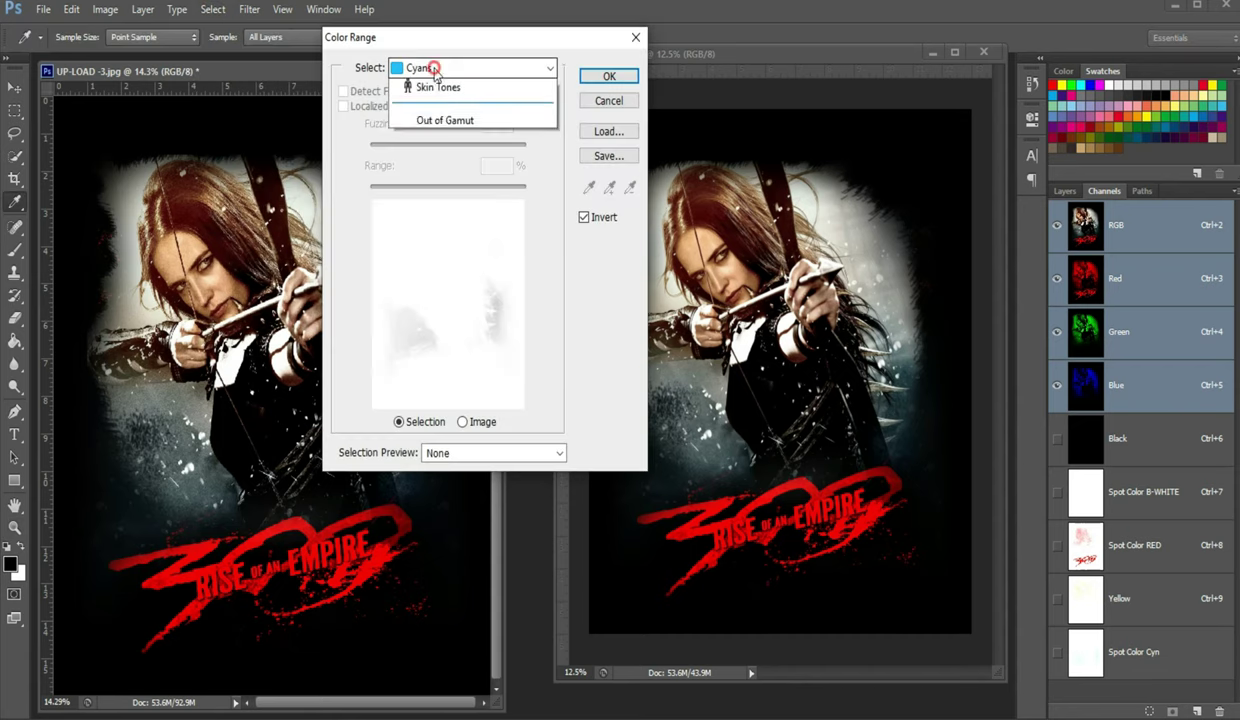
pyautogui.click(438, 188)
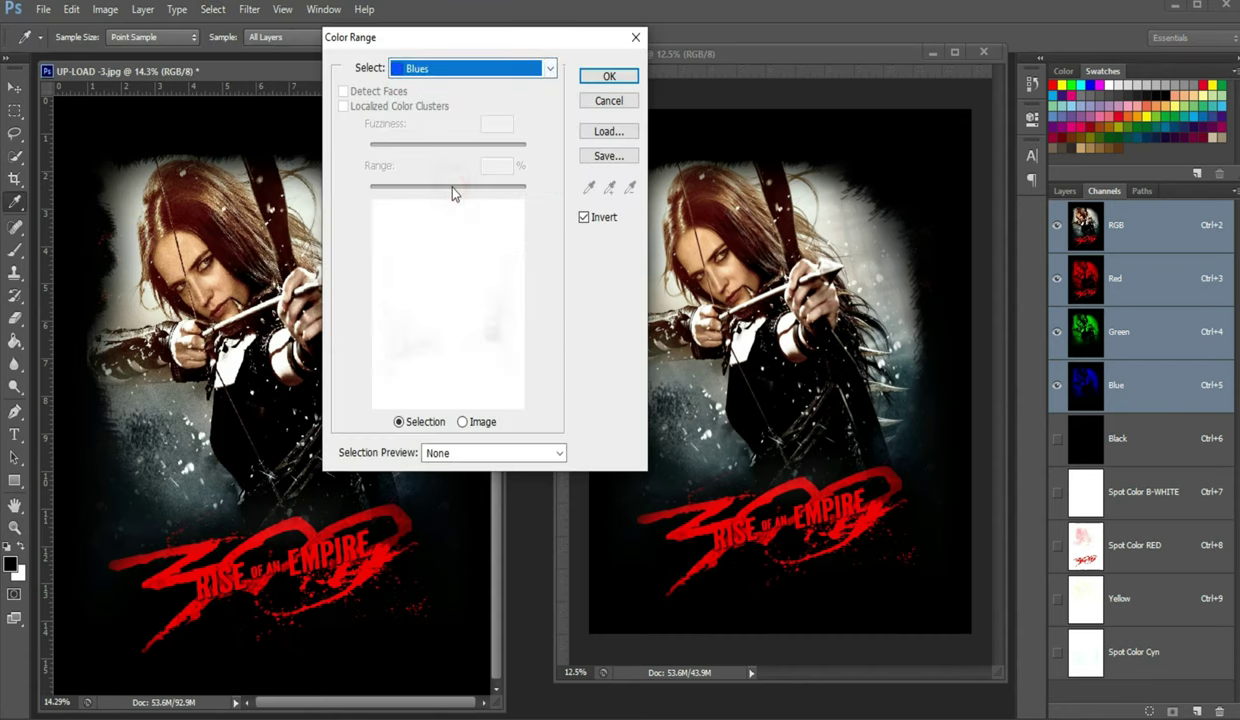
pyautogui.click(598, 80)
pyautogui.press('z')
pyautogui.click(213, 9)
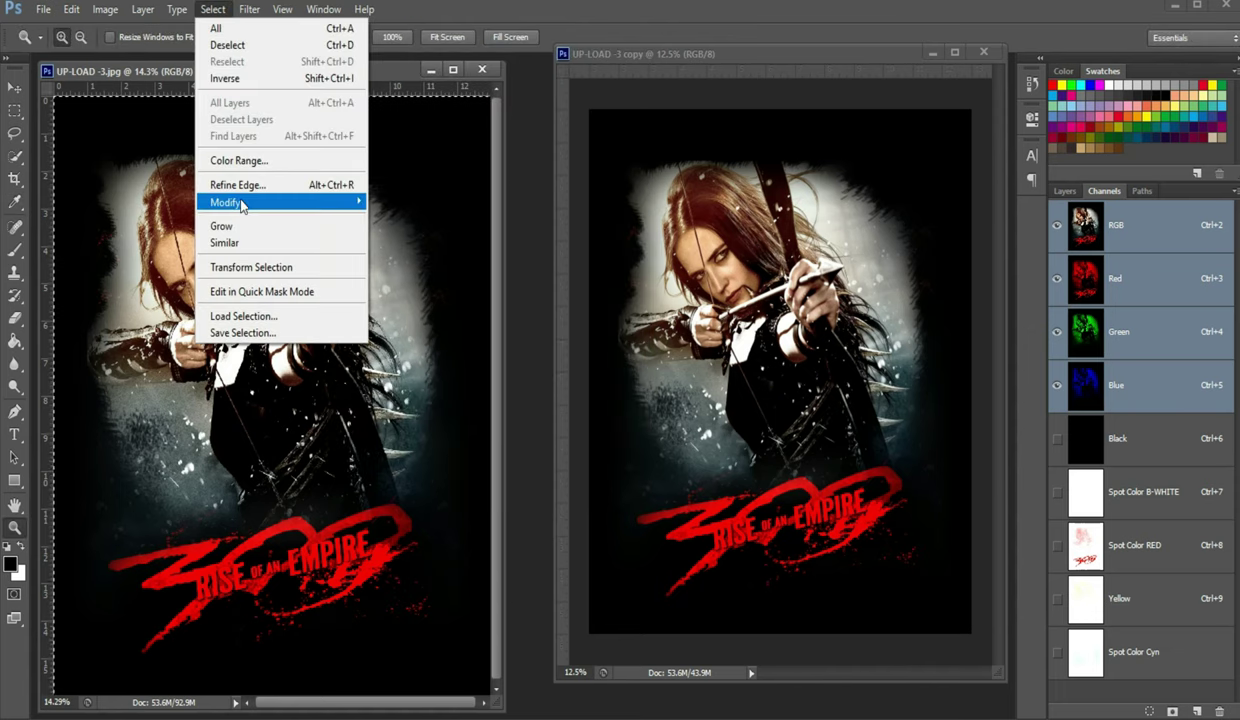
# - Expand the blues selection and save it as a new Alpha 1 channel
pyautogui.moveTo(240, 202)
pyautogui.click(415, 236)
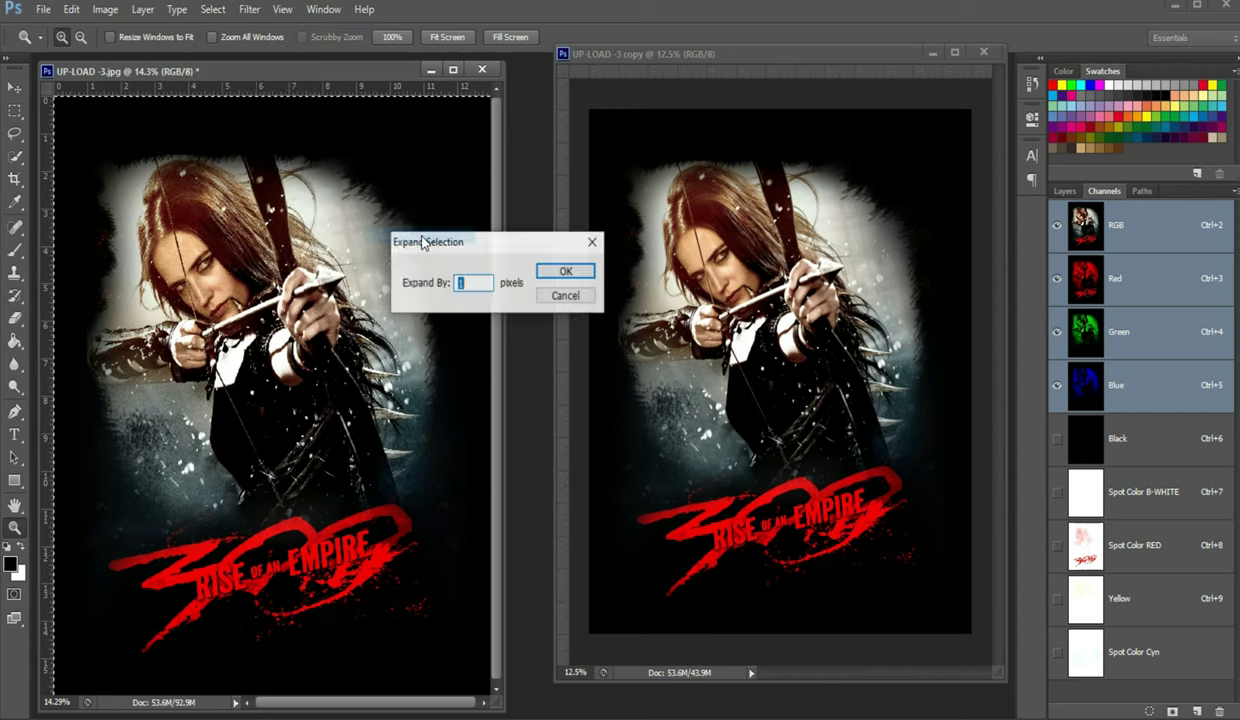
pyautogui.click(564, 272)
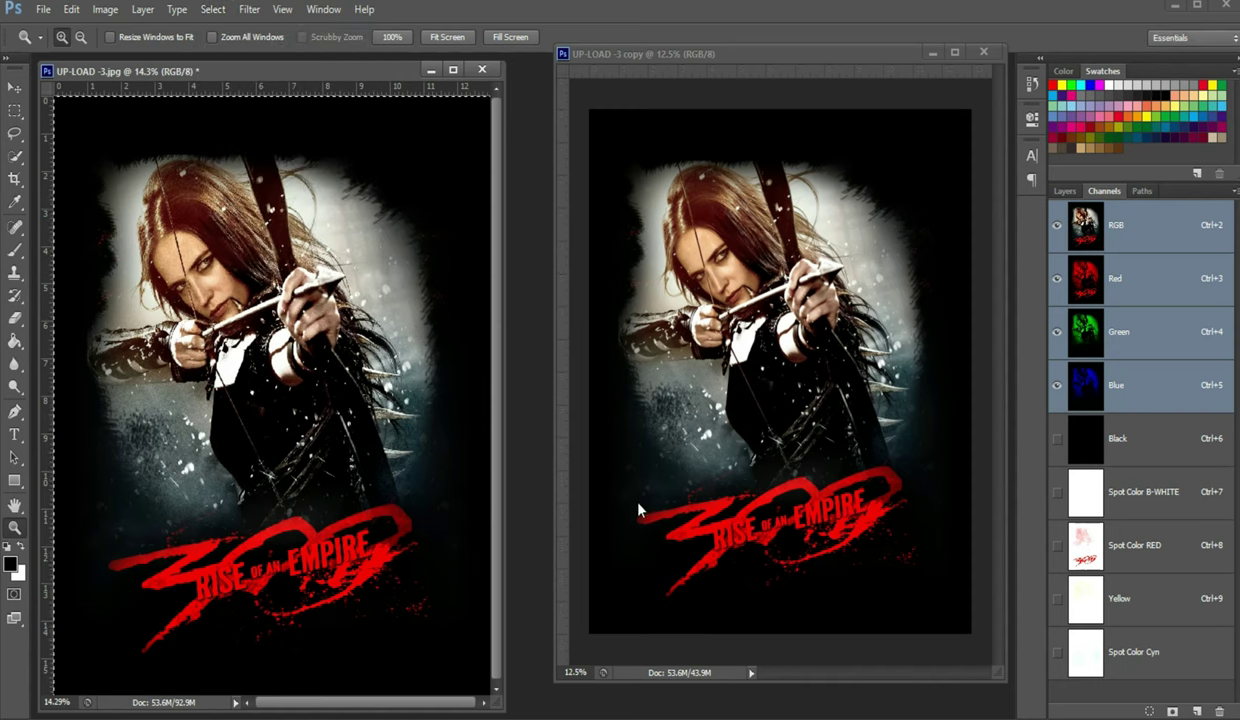
pyautogui.click(1151, 711)
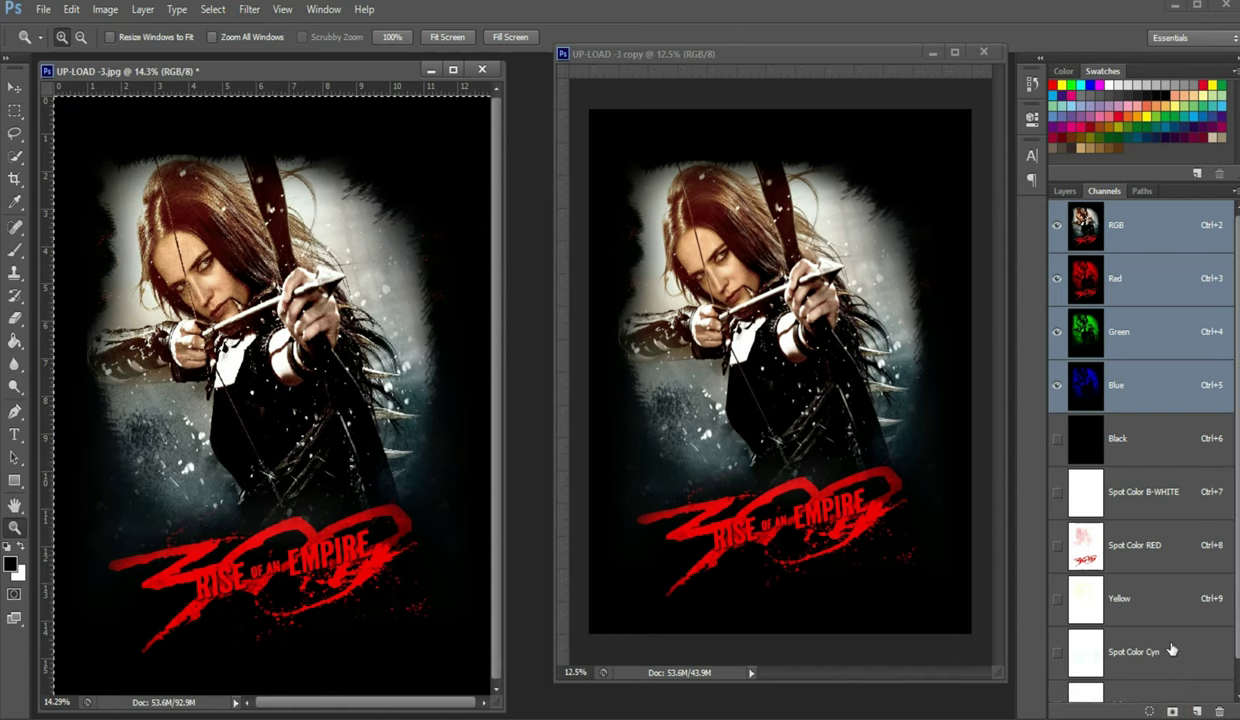
# - Make the Black, B-WHITE, RED, Yellow, Cyn and Alpha 1 channels visible
pyautogui.click(1115, 438)
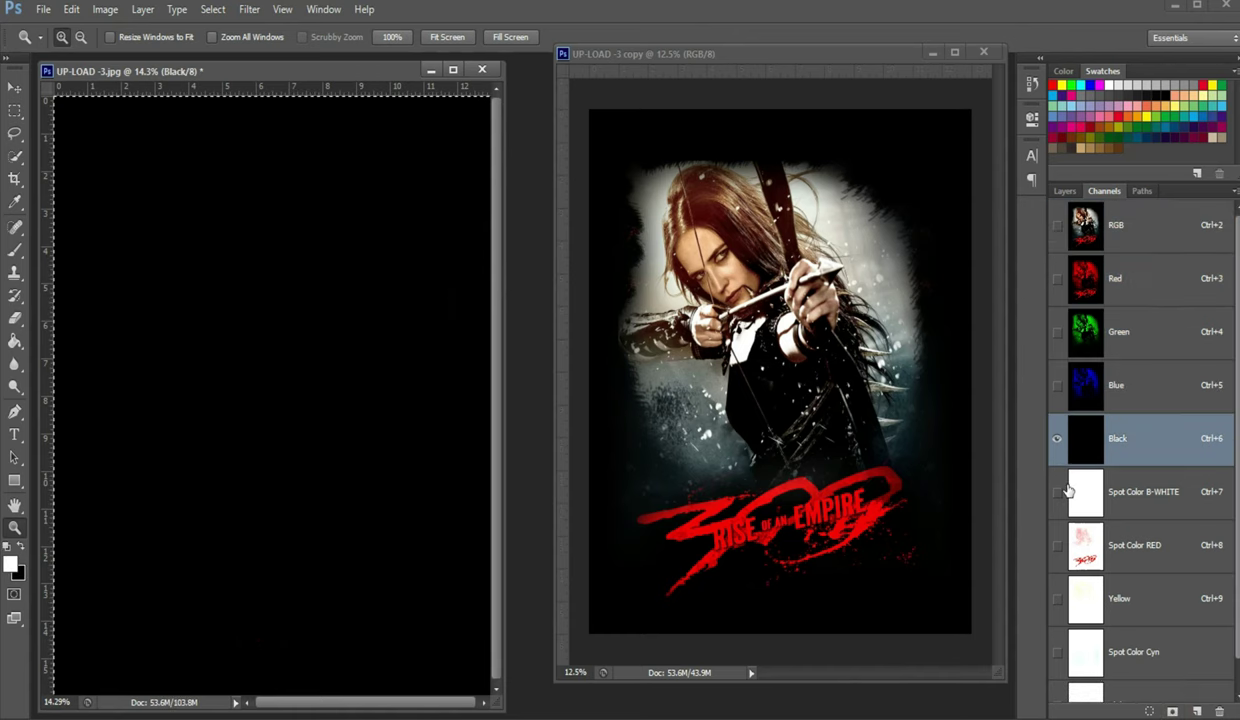
pyautogui.click(1057, 492)
pyautogui.click(1057, 545)
pyautogui.click(1057, 598)
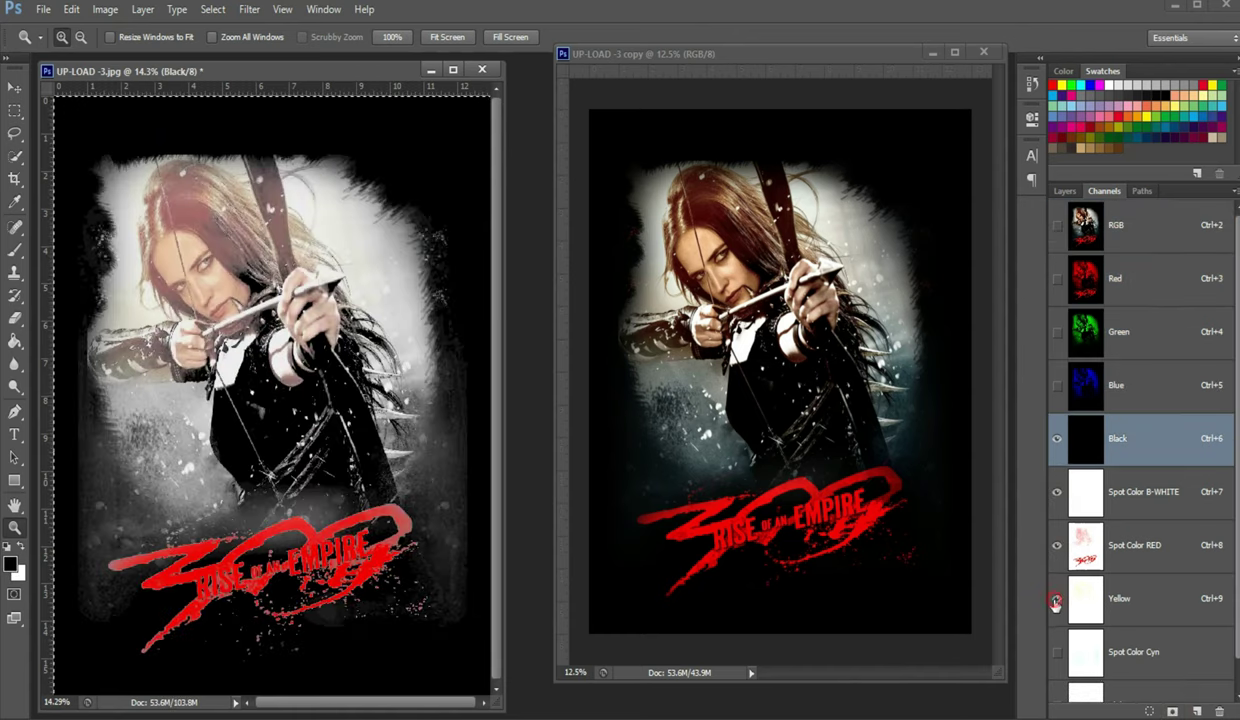
pyautogui.click(1057, 652)
pyautogui.scroll(-1, 1109, 640)
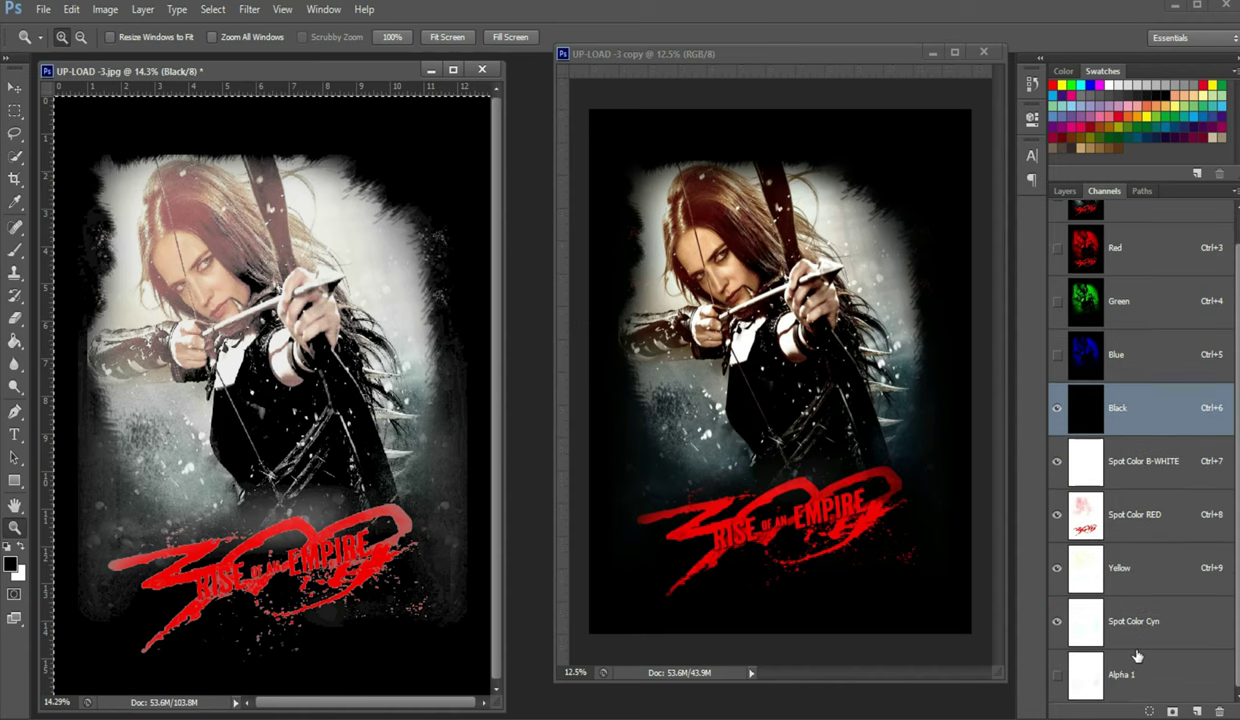
pyautogui.click(1057, 674)
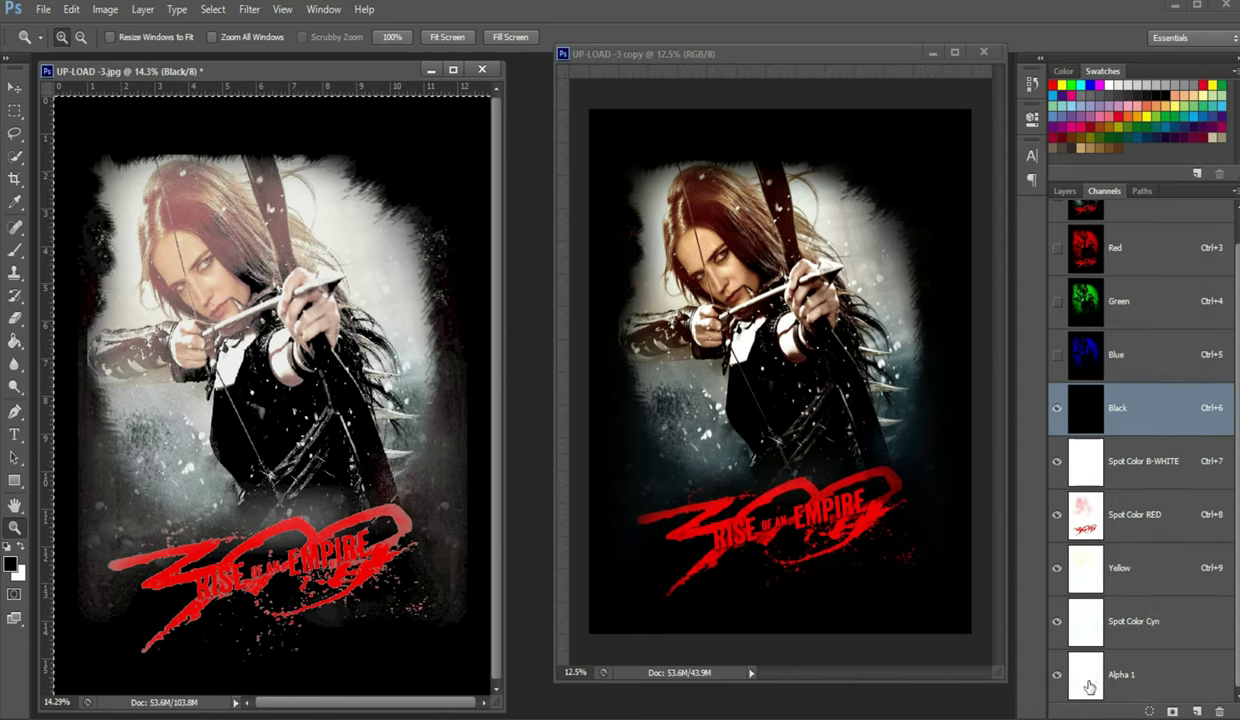
# - Turn Alpha 1 into a blue spot channel named Spot Color Blue at 5% solidity
pyautogui.doubleClick(1087, 680)
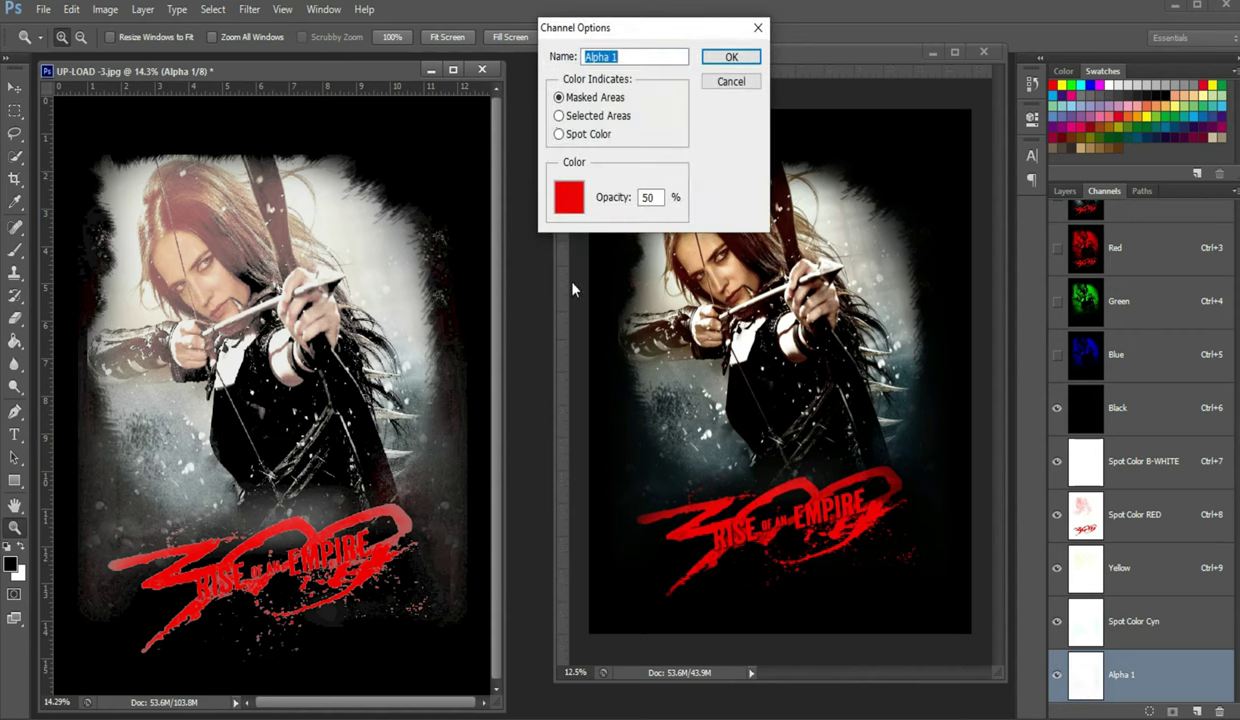
pyautogui.click(559, 133)
pyautogui.click(650, 197)
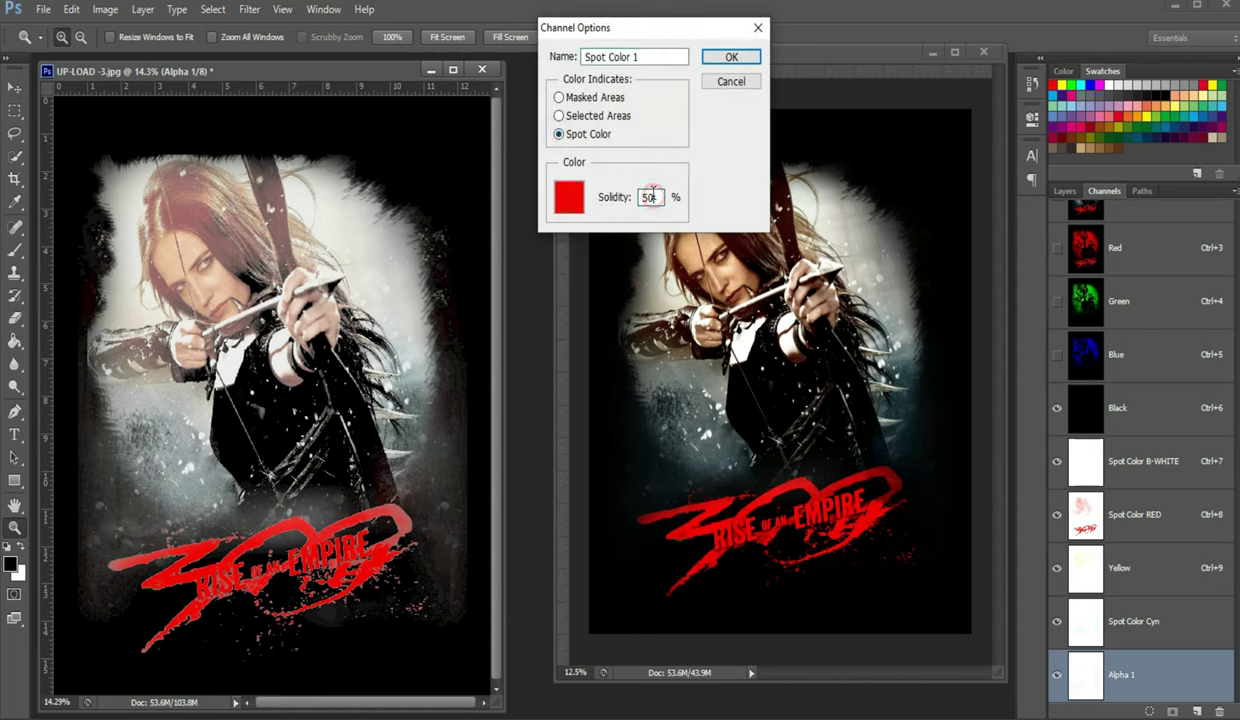
pyautogui.click(639, 56)
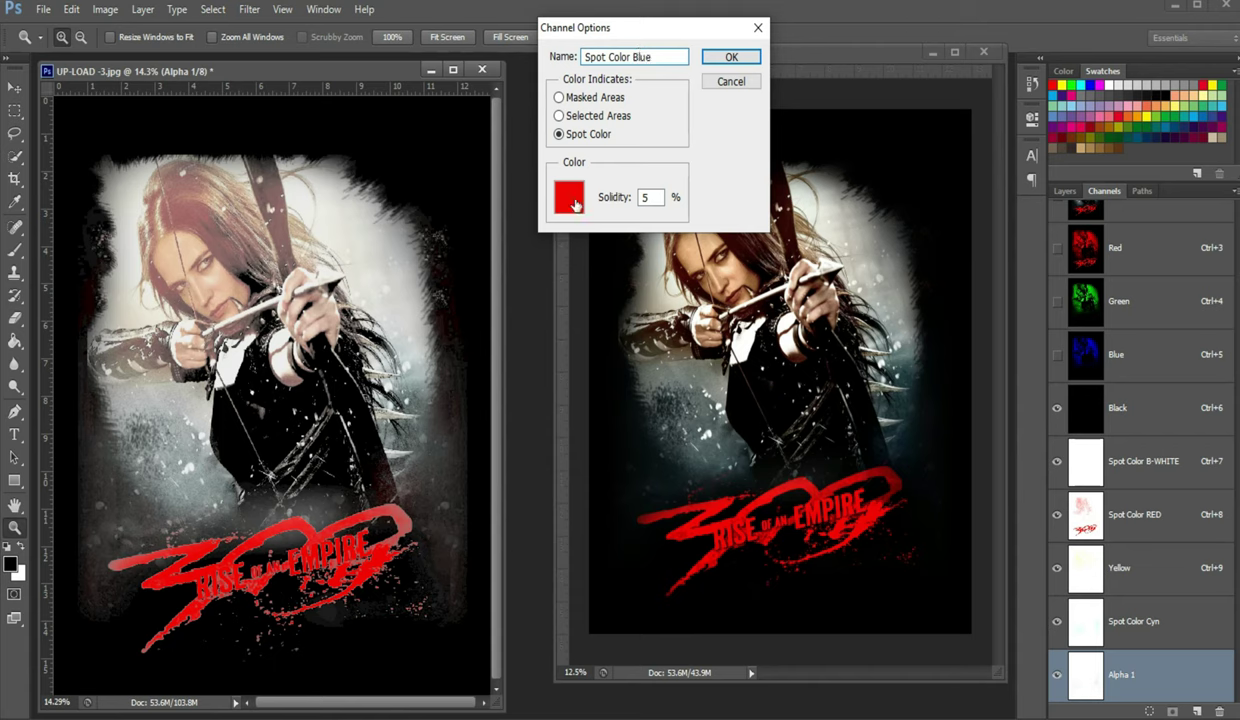
pyautogui.write('Blue')
pyautogui.click(569, 196)
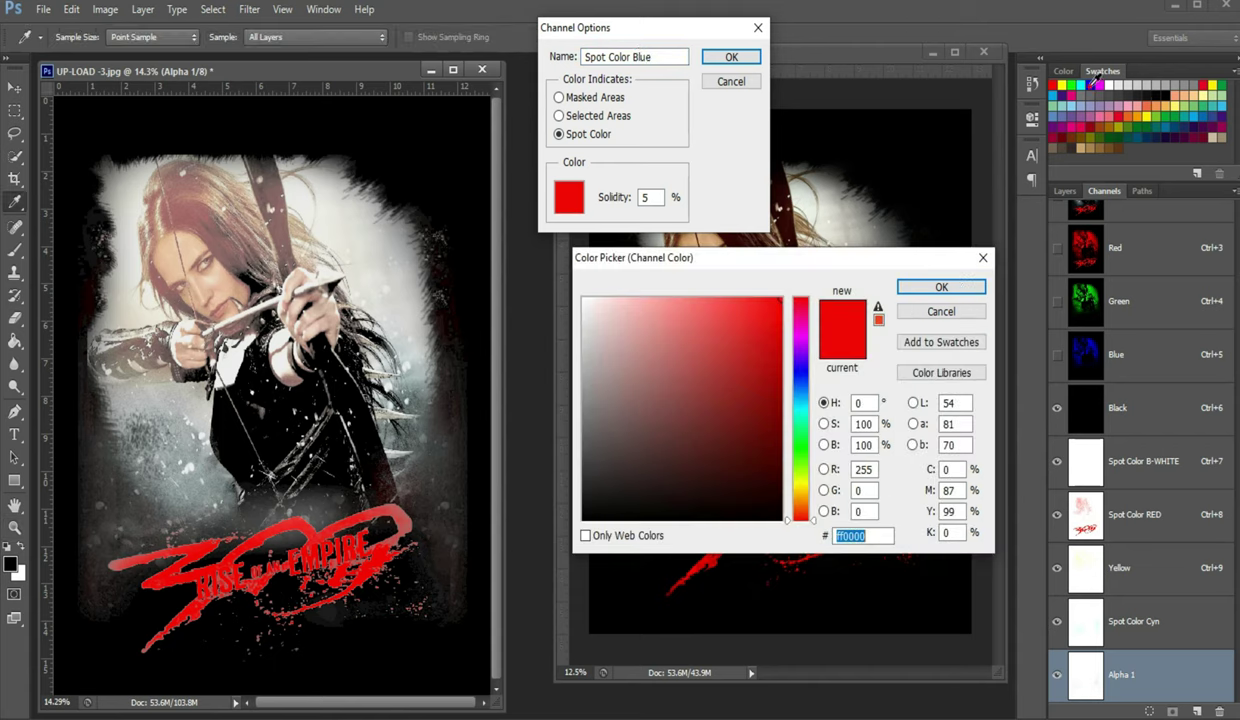
pyautogui.click(1081, 85)
pyautogui.click(941, 287)
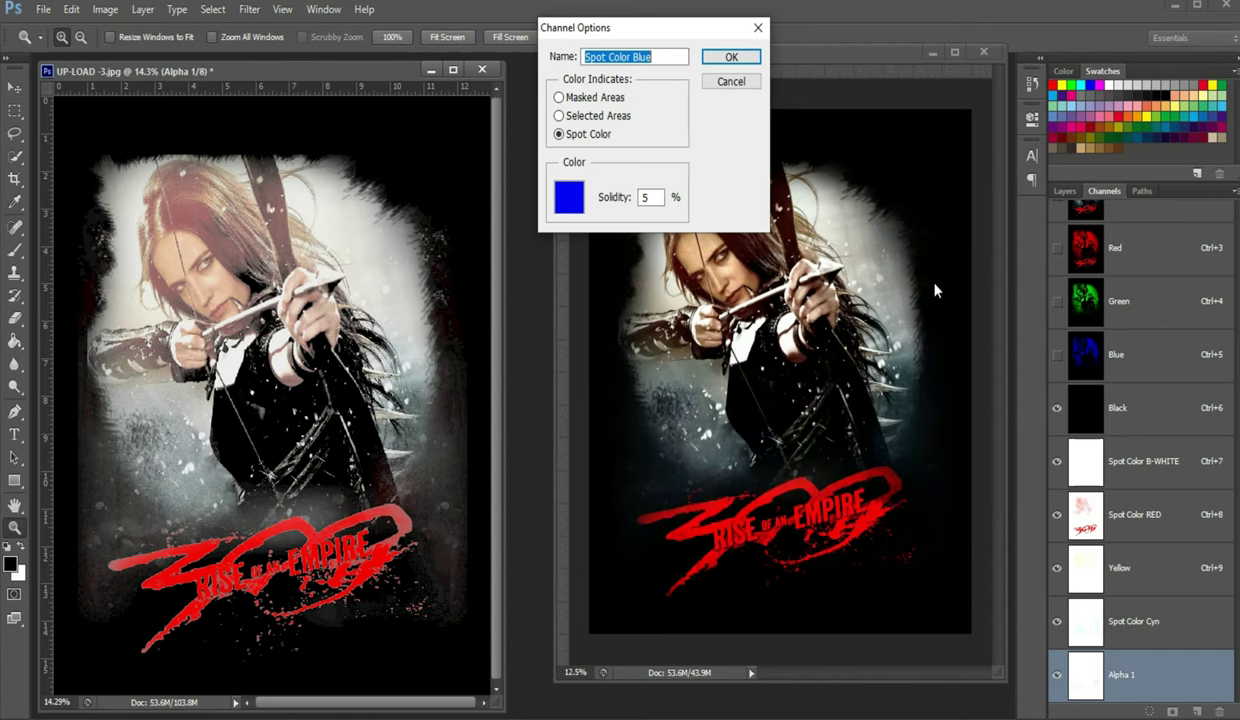
pyautogui.click(730, 56)
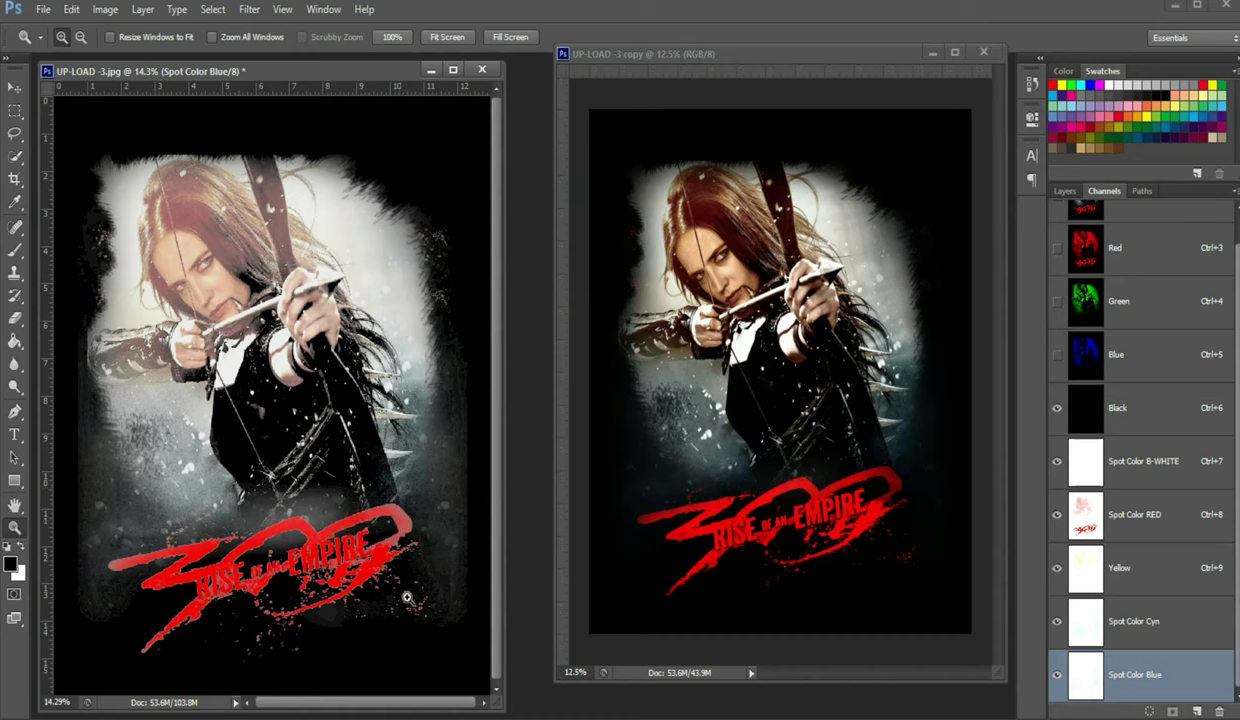
# - Apply Levels to Spot Color B-WHITE with midtone 1.27 and highlight input 243
pyautogui.click(1169, 475)
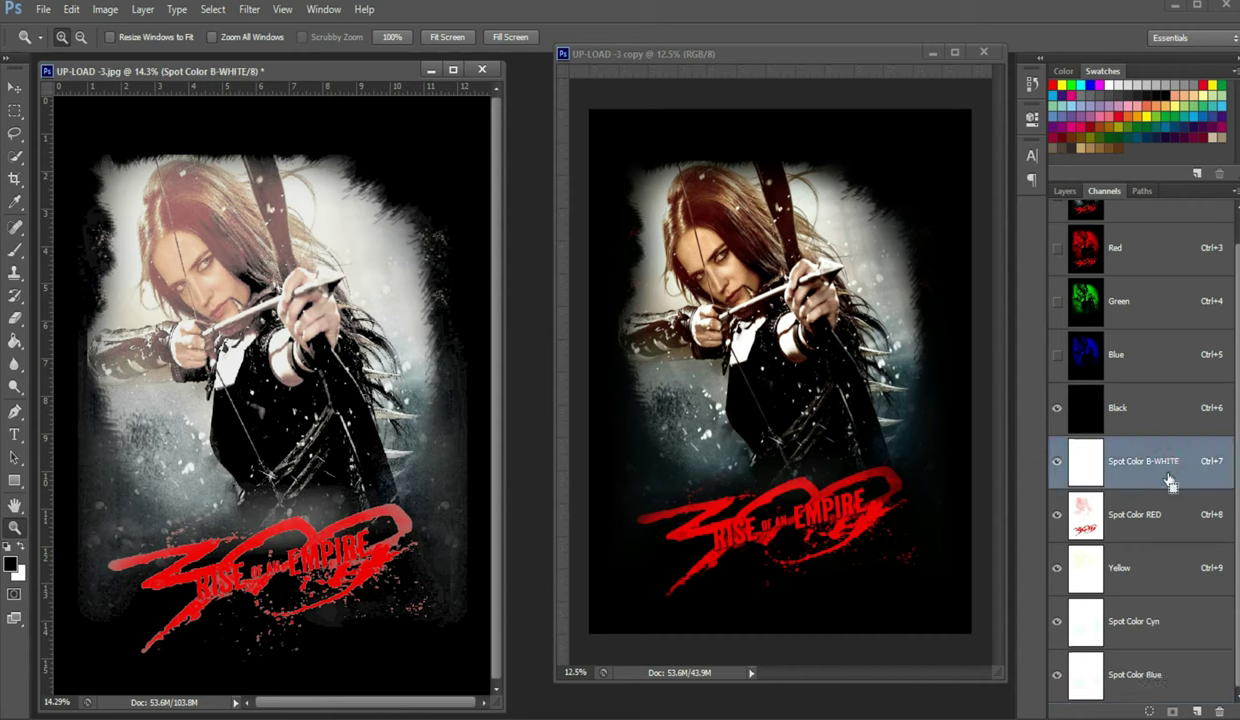
pyautogui.hotkey('ctrl', 'l')
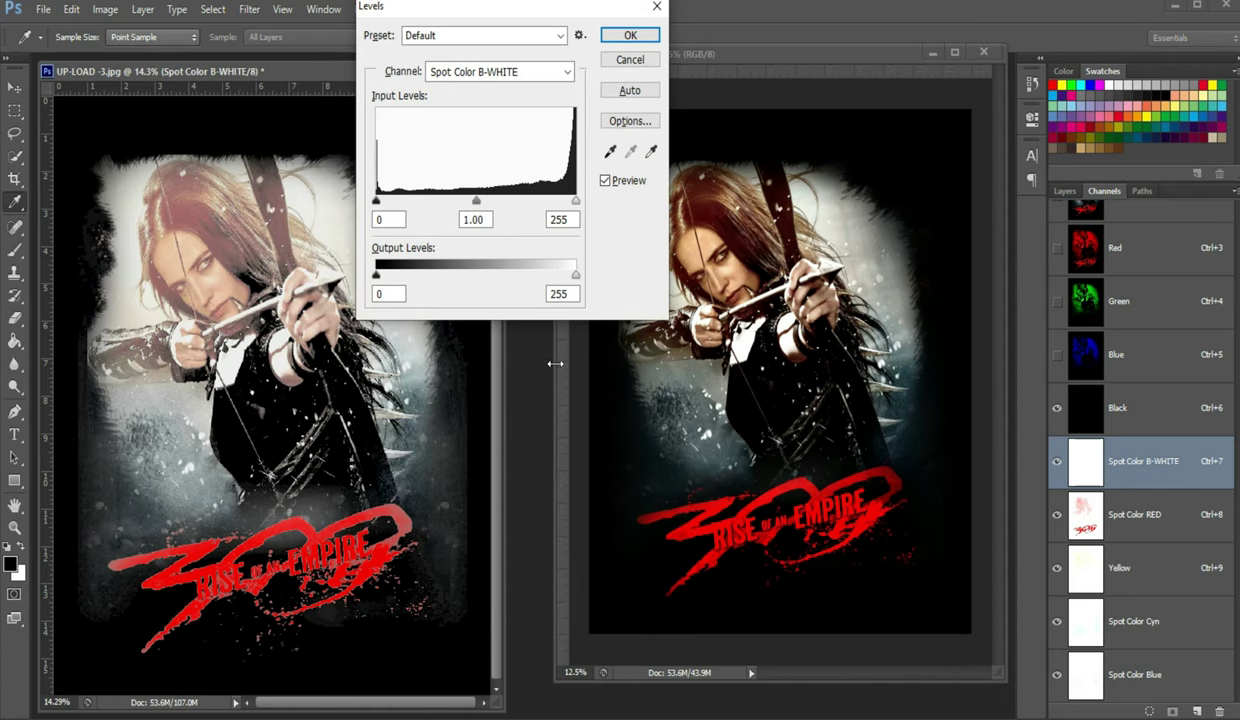
pyautogui.click(485, 219)
pyautogui.write('27')
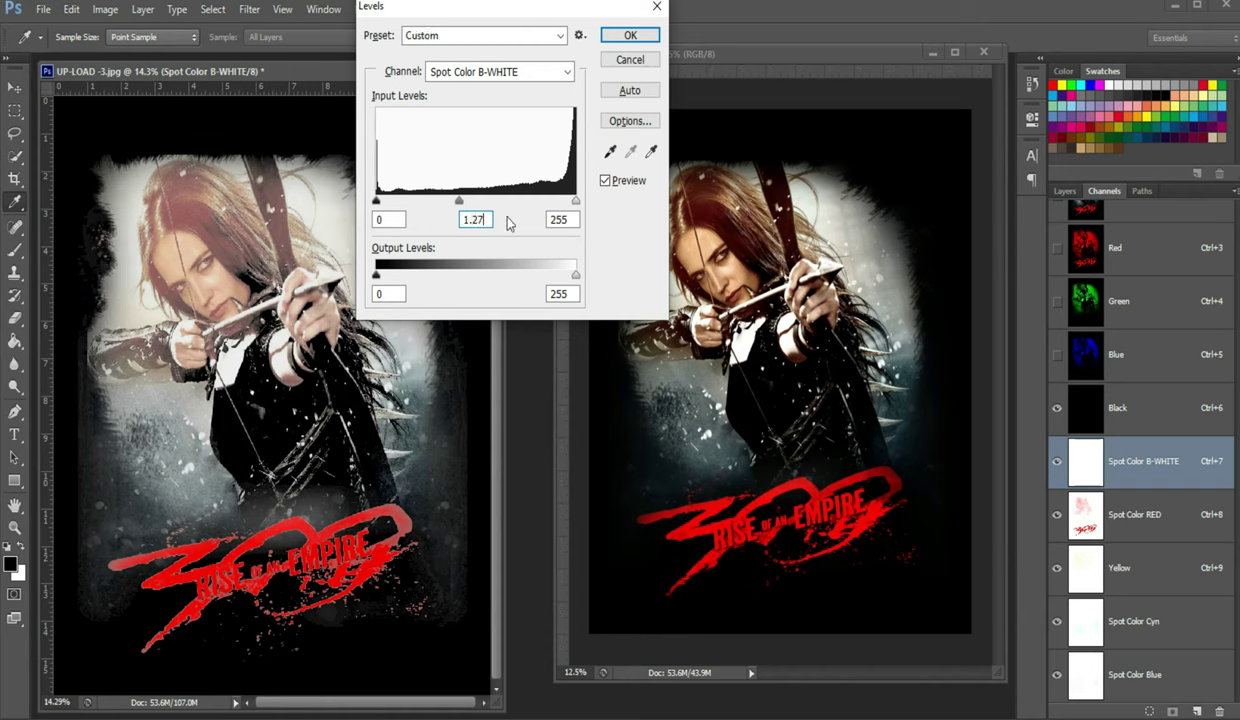
pyautogui.click(560, 219)
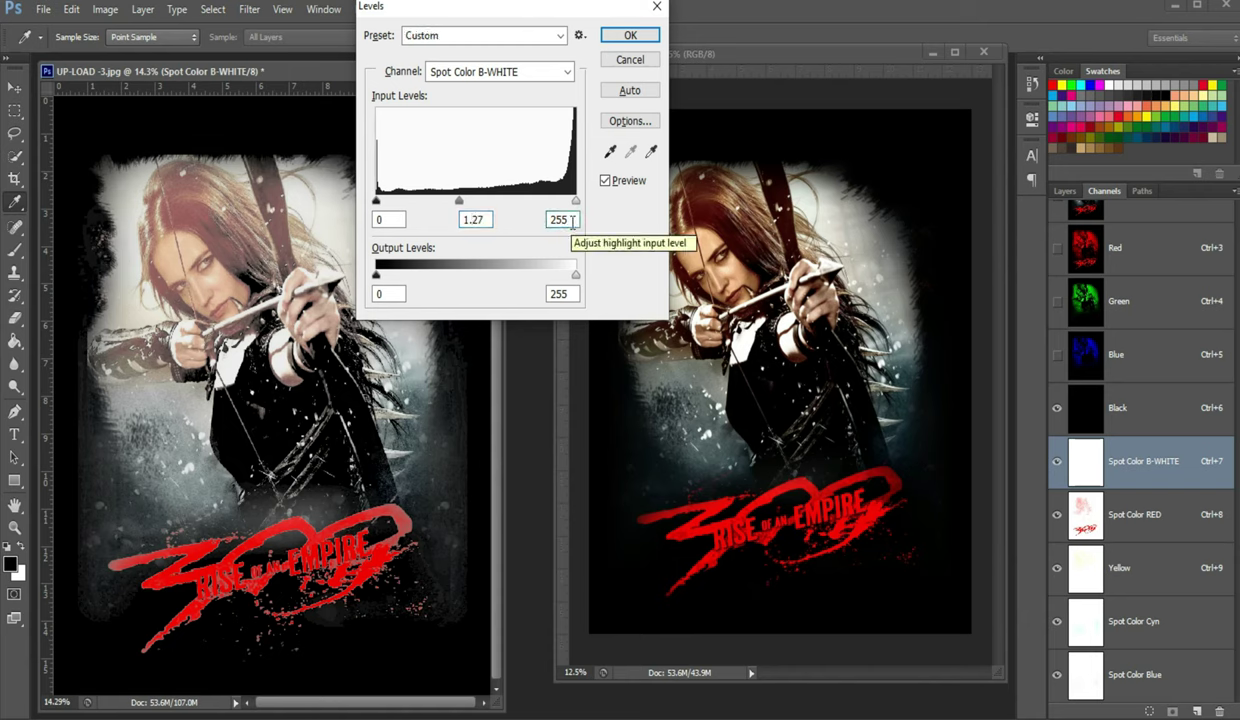
pyautogui.doubleClick(558, 219)
pyautogui.write('2')
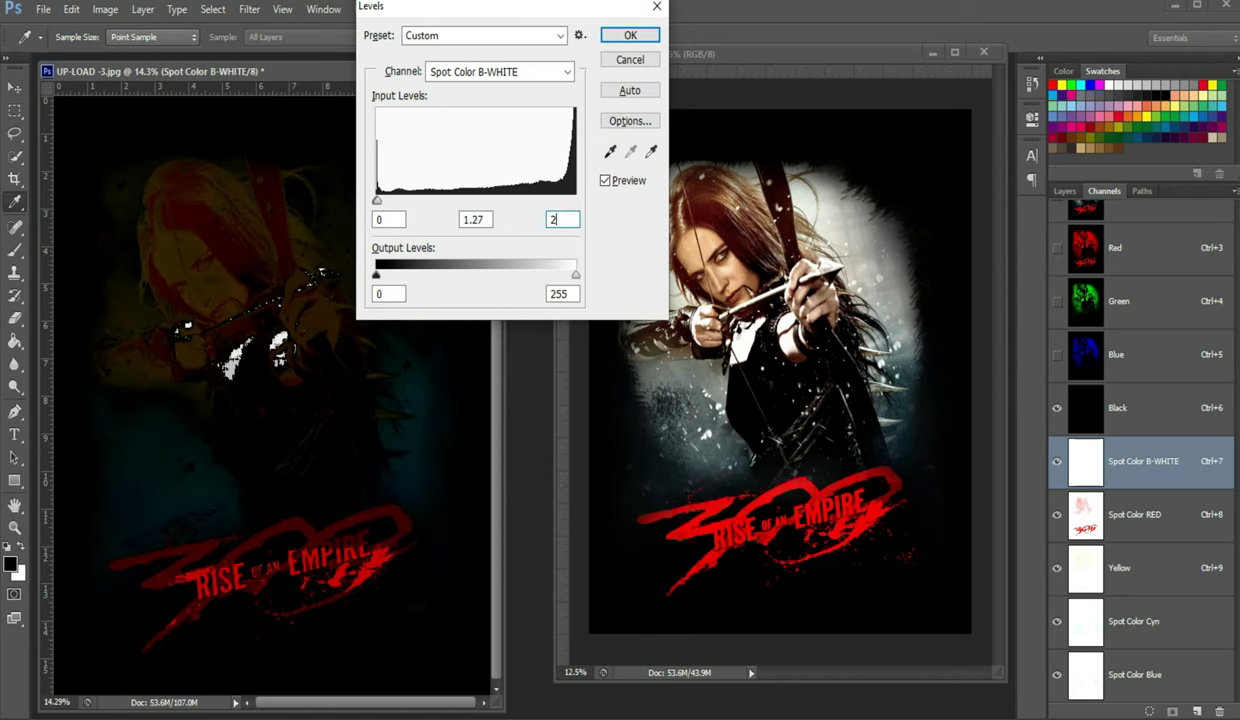
pyautogui.write('43')
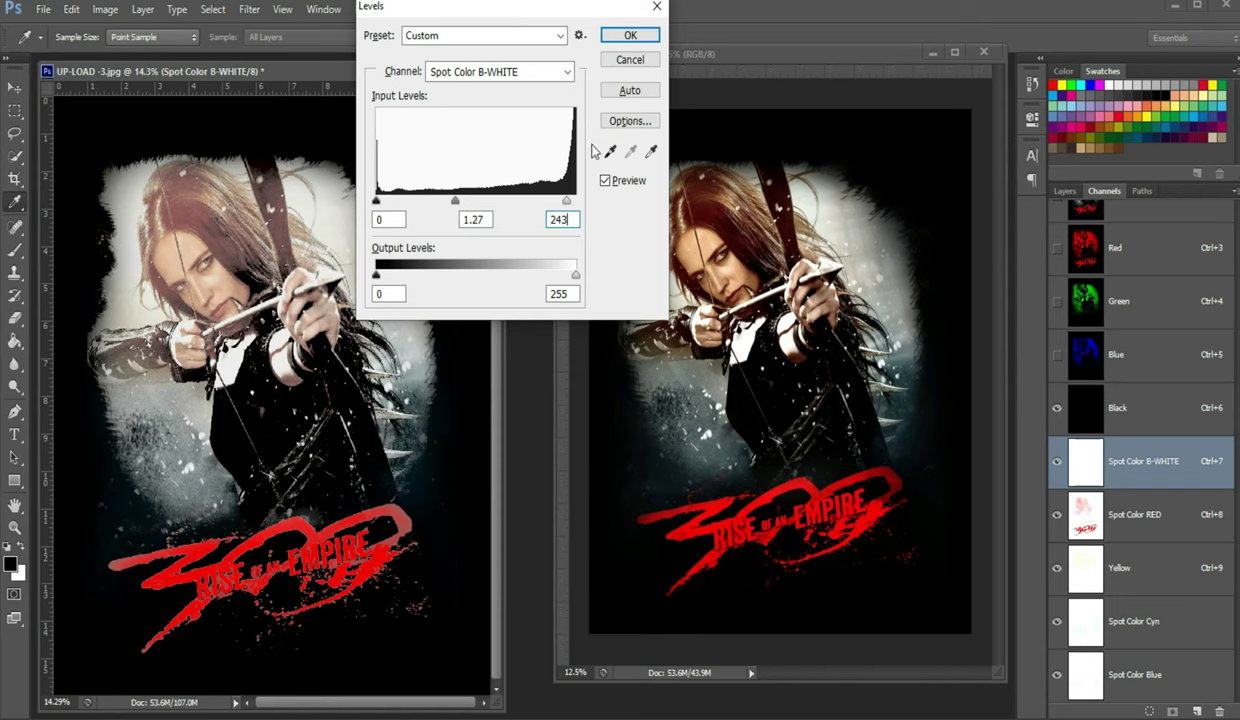
pyautogui.click(630, 35)
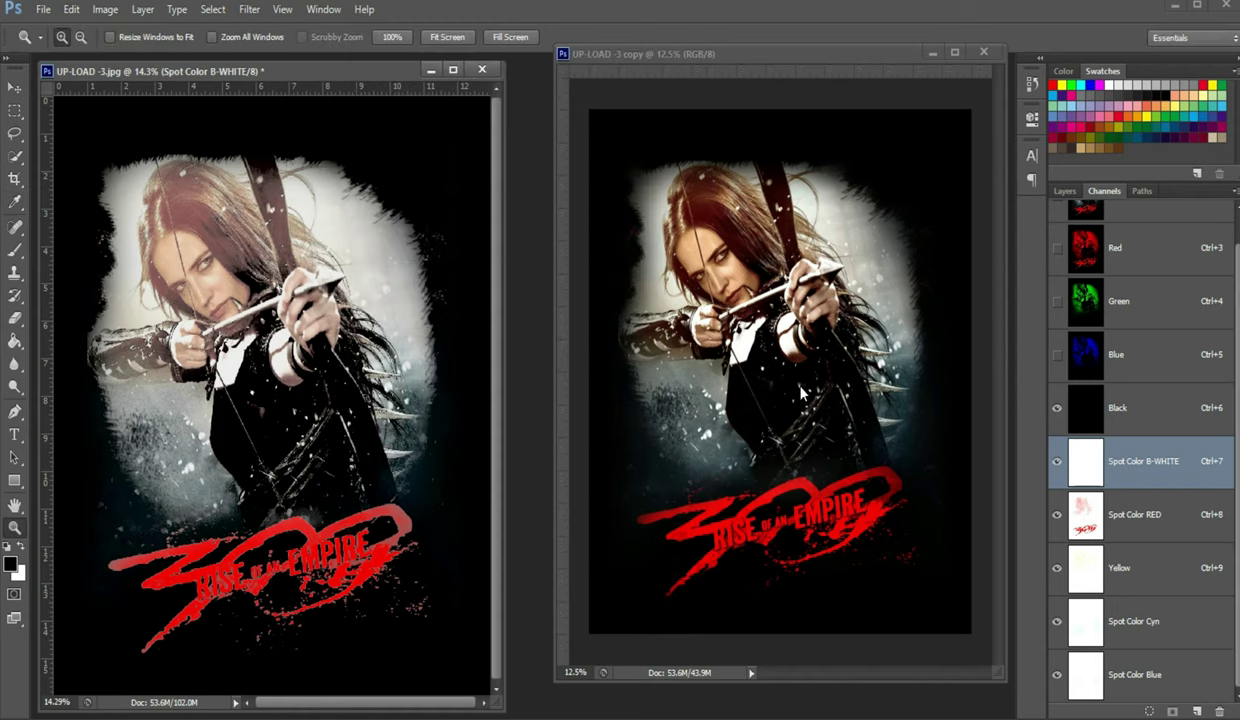
# - Apply Levels to Spot Color RED with midtone 0.45 and highlight input 248
pyautogui.click(1158, 522)
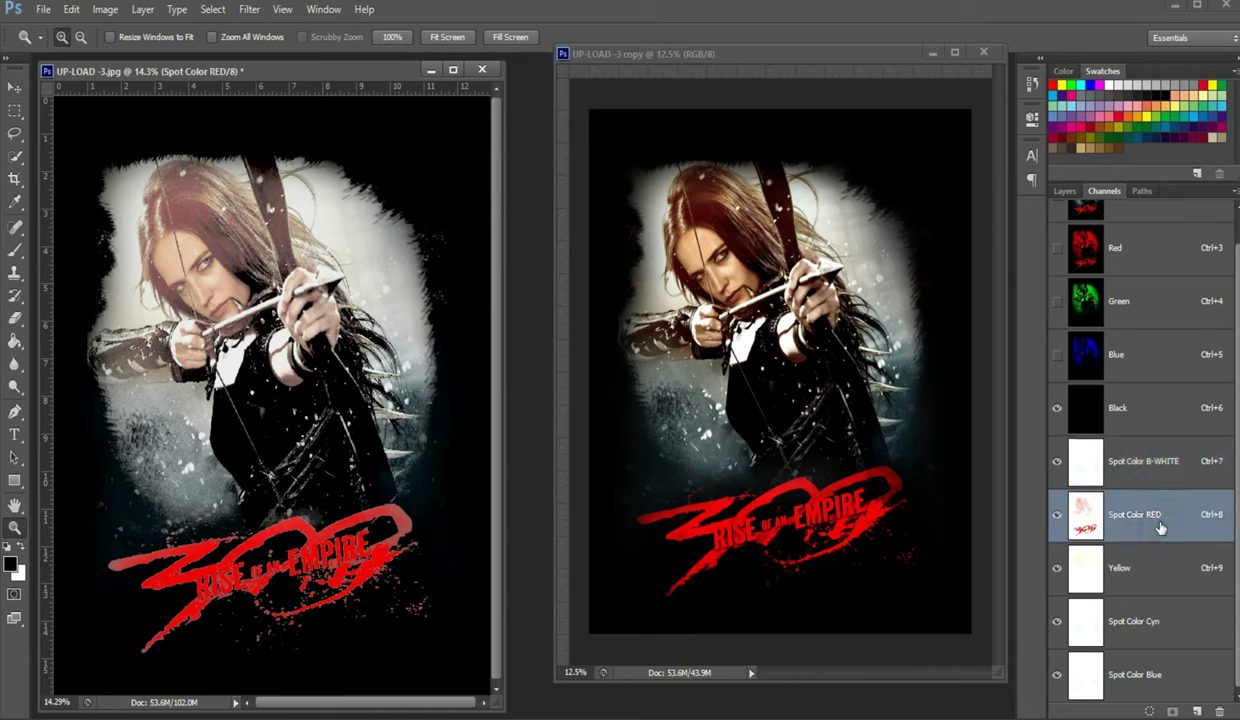
pyautogui.hotkey('ctrl', 'l')
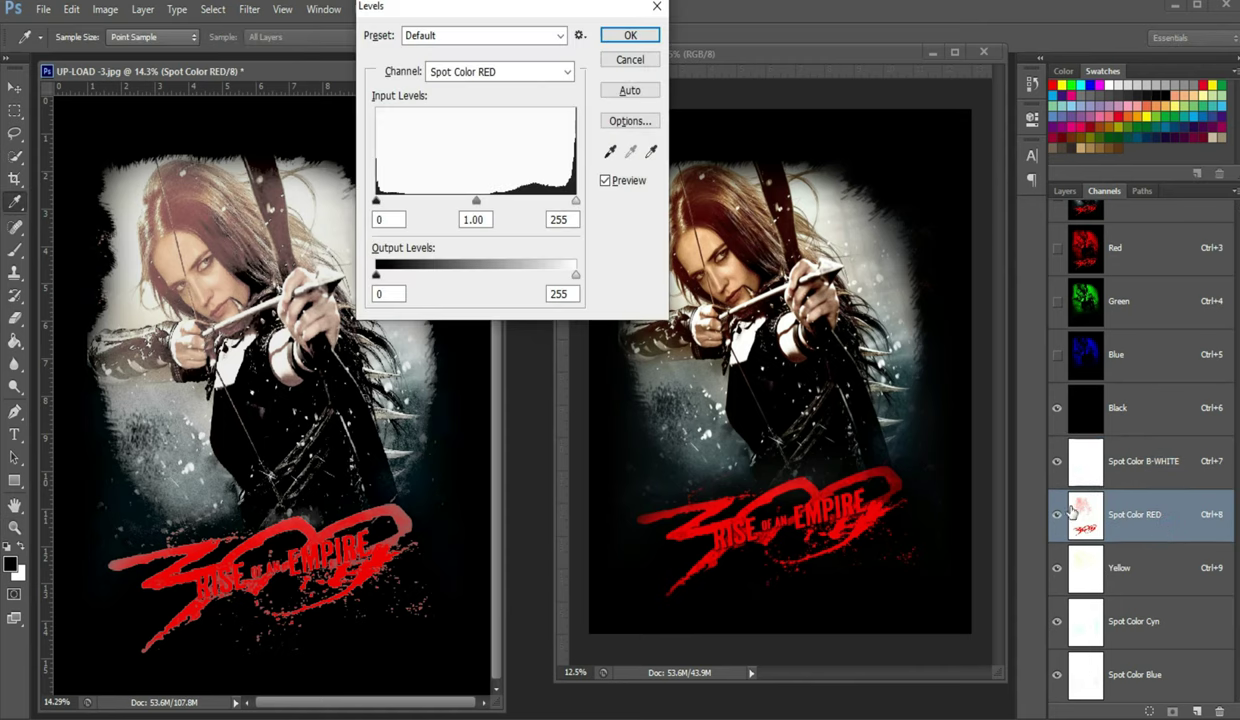
pyautogui.click(553, 294)
pyautogui.click(488, 219)
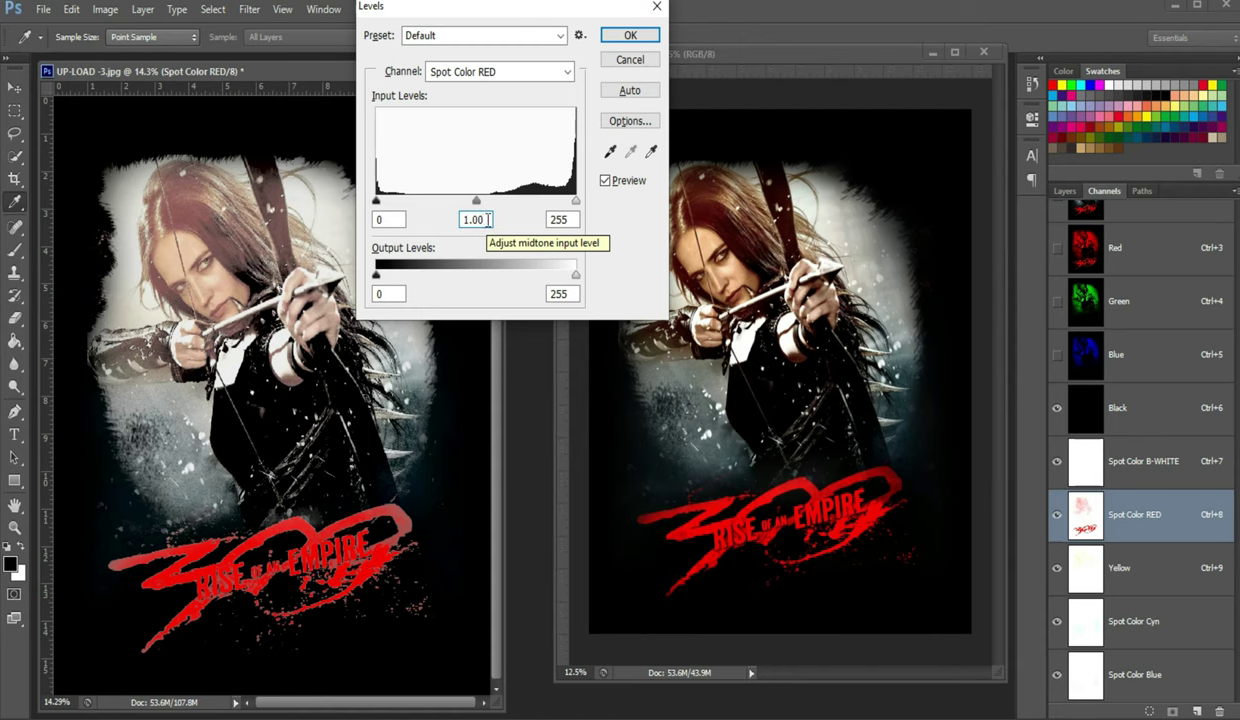
pyautogui.press('BackSpace')
pyautogui.press('BackSpace')
pyautogui.press('BackSpace')
pyautogui.write('0.')
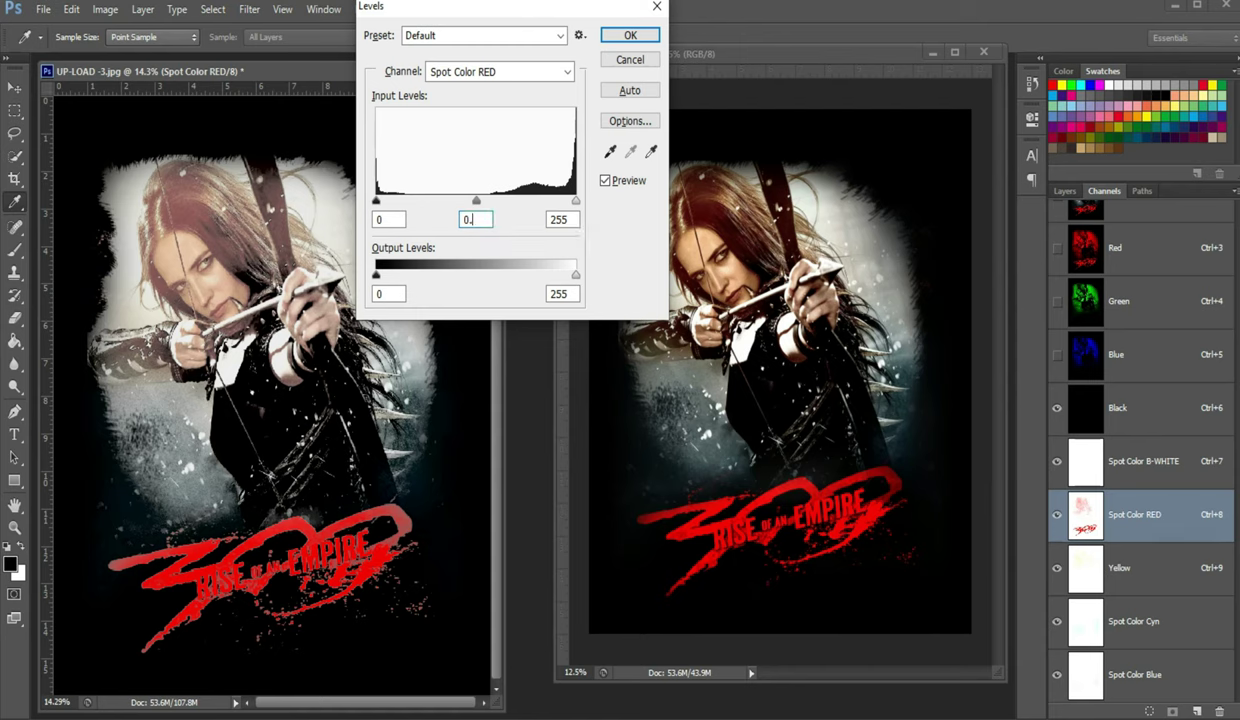
pyautogui.write('45')
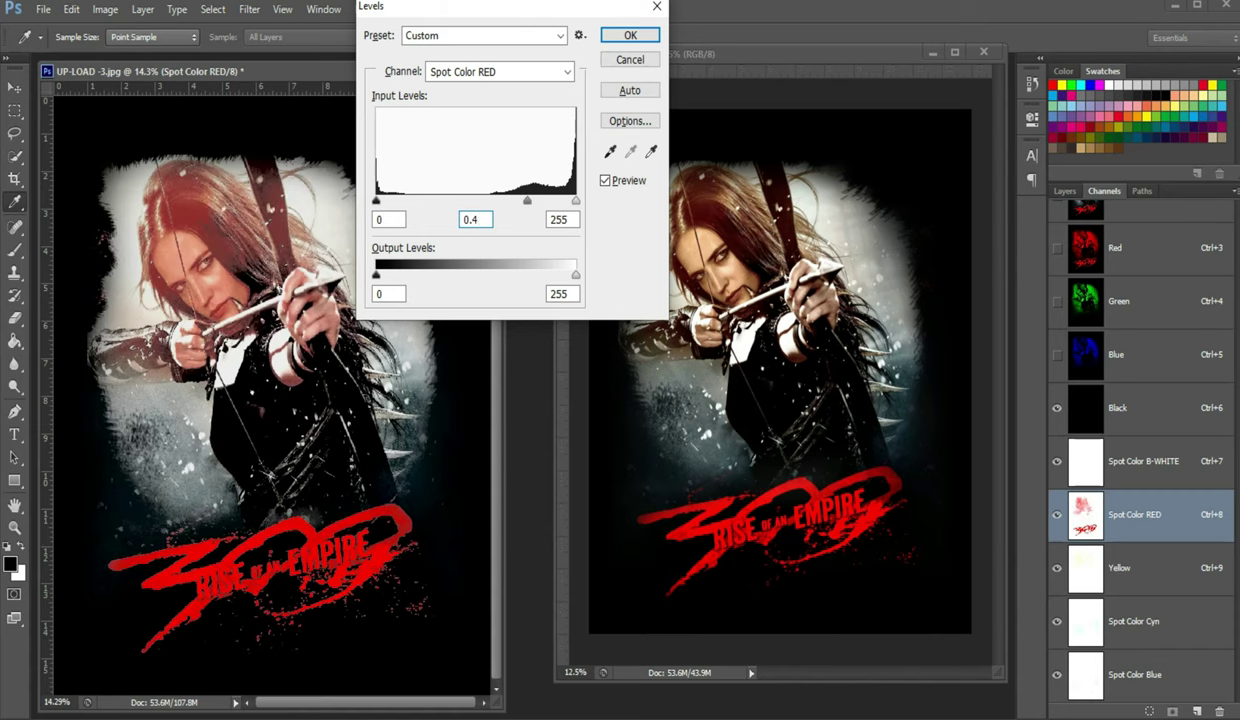
pyautogui.click(566, 220)
pyautogui.press('BackSpace')
pyautogui.press('BackSpace')
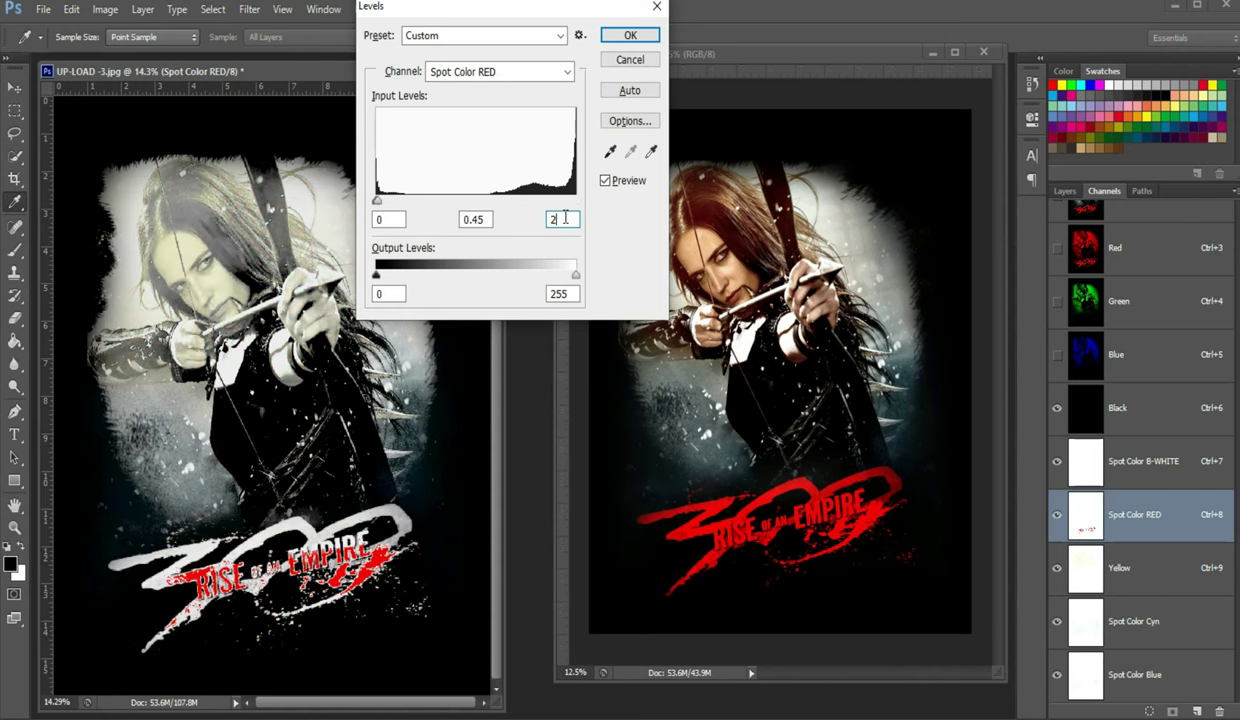
pyautogui.write('48')
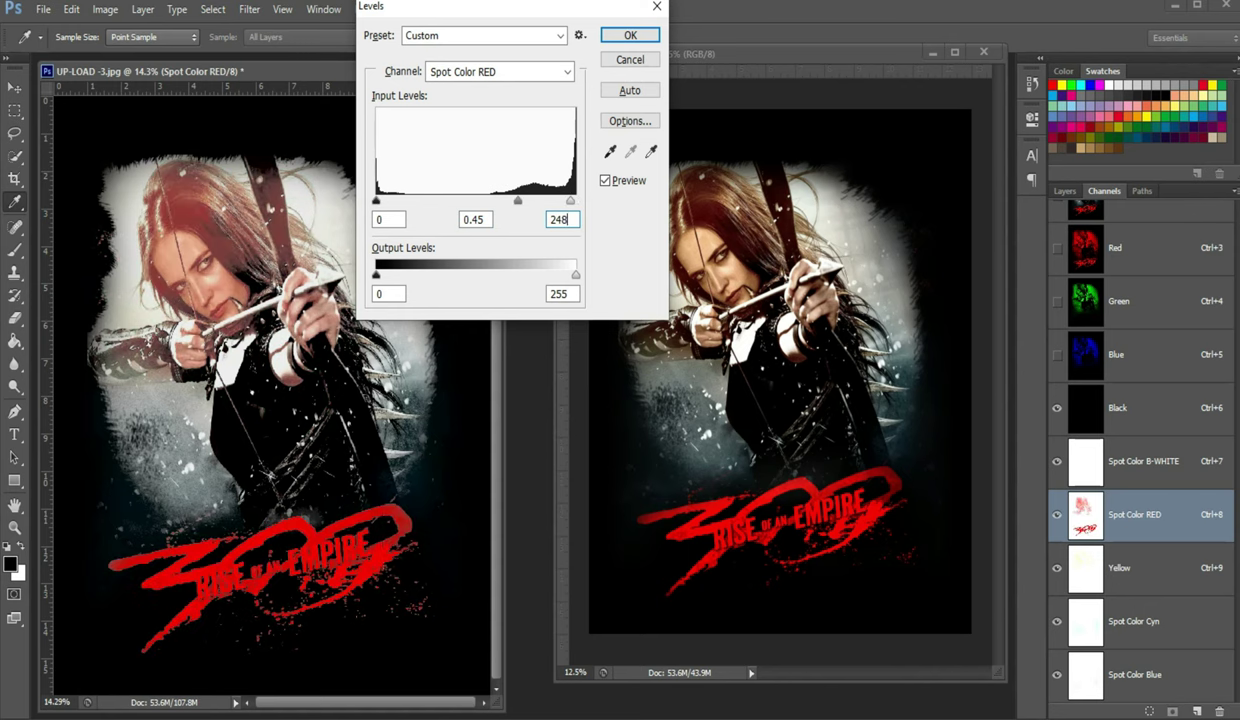
pyautogui.click(630, 35)
# - Apply Levels to the Yellow channel with midtone 0.35 and highlight input 246
pyautogui.click(1156, 581)
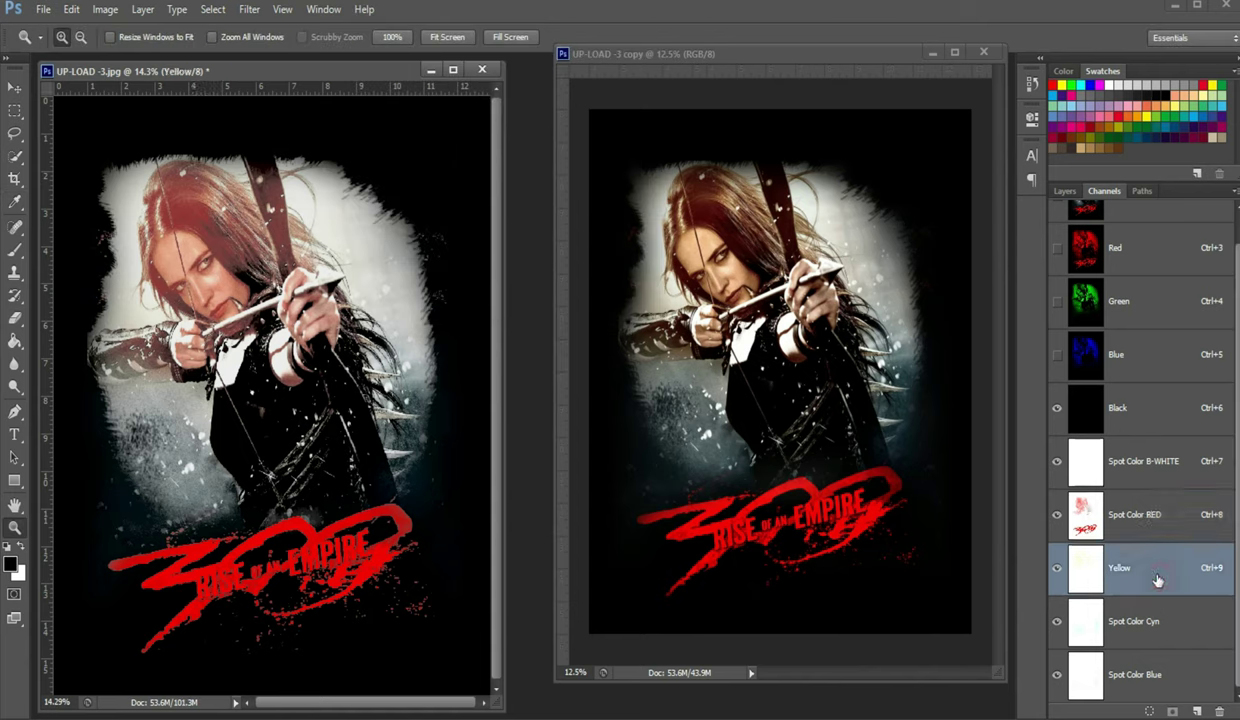
pyautogui.hotkey('ctrl', 'l')
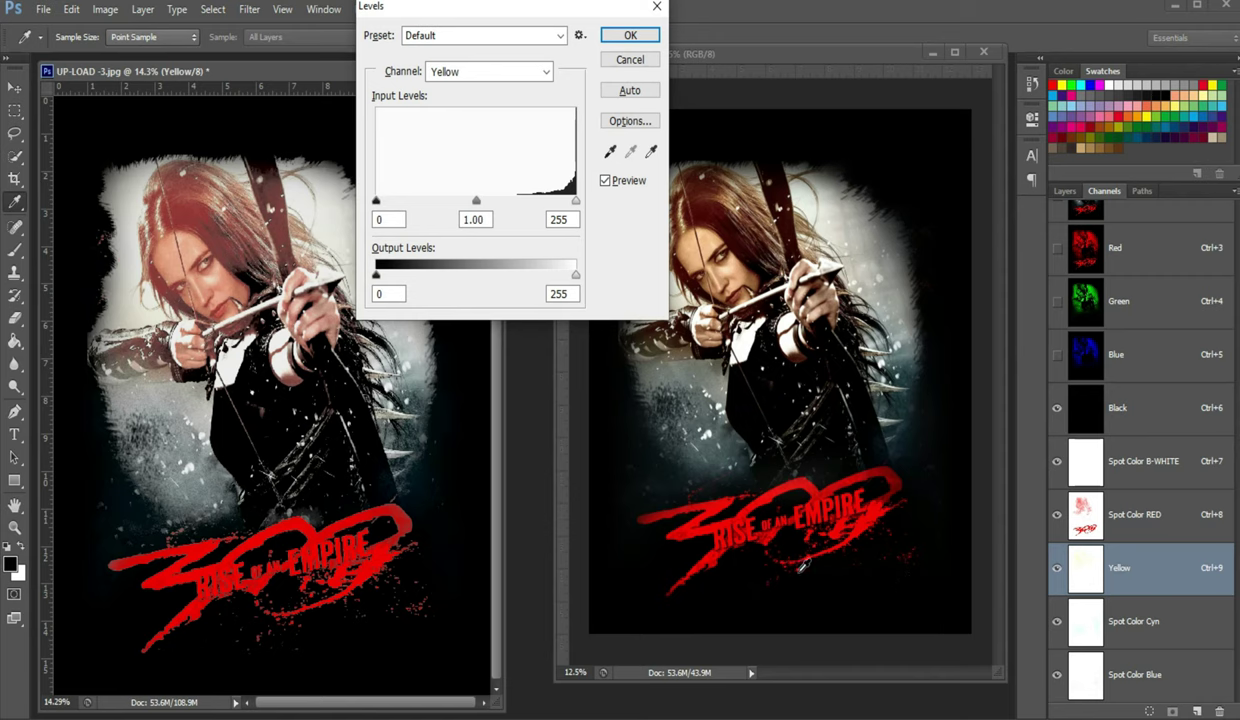
pyautogui.click(484, 220)
pyautogui.write('35')
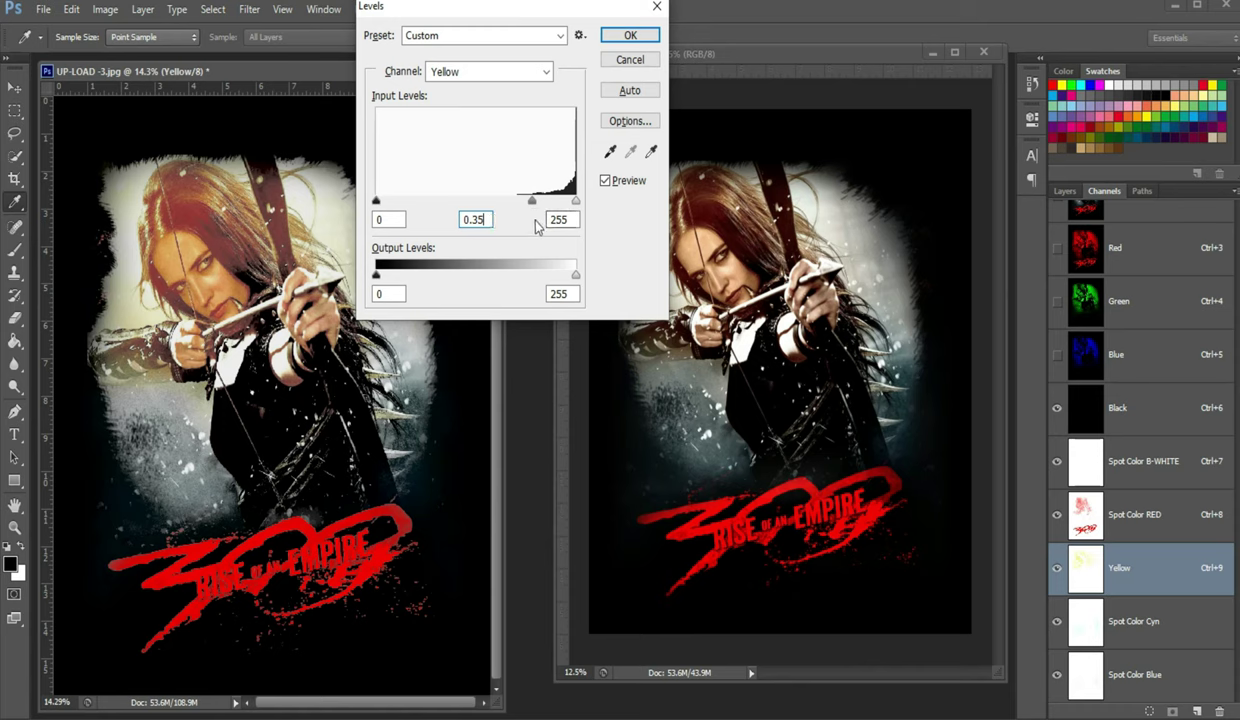
pyautogui.doubleClick(572, 219)
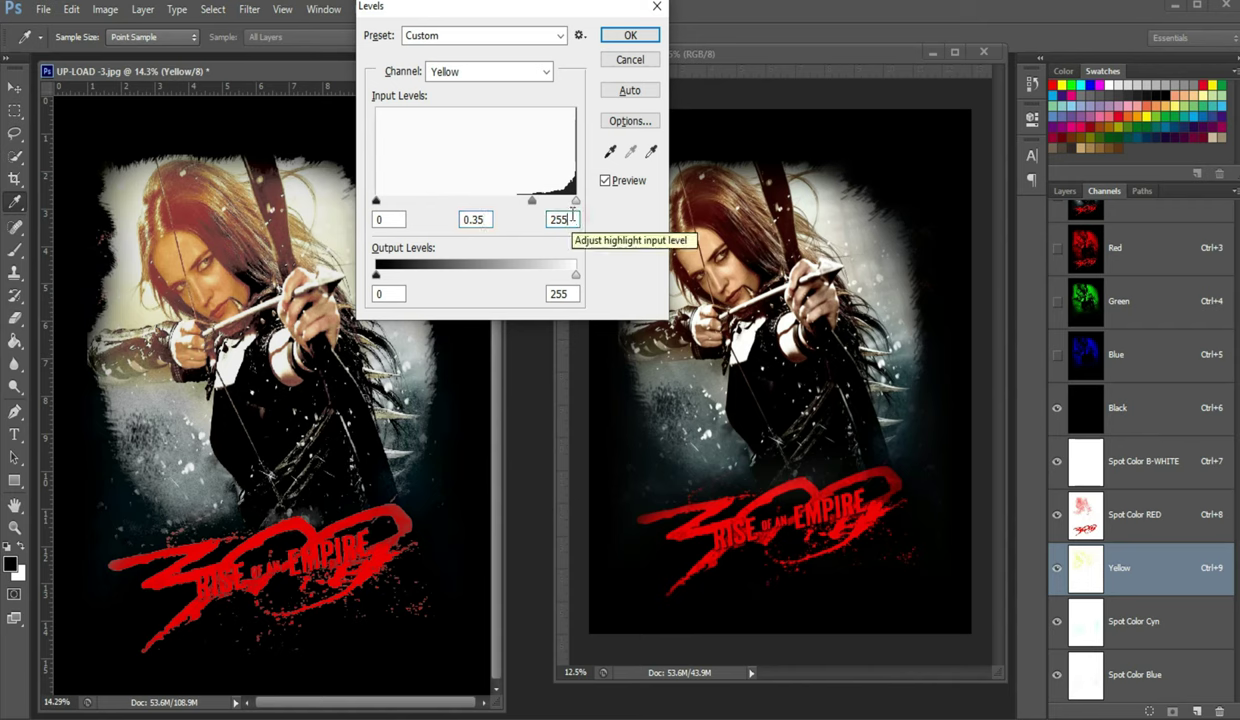
pyautogui.write('2')
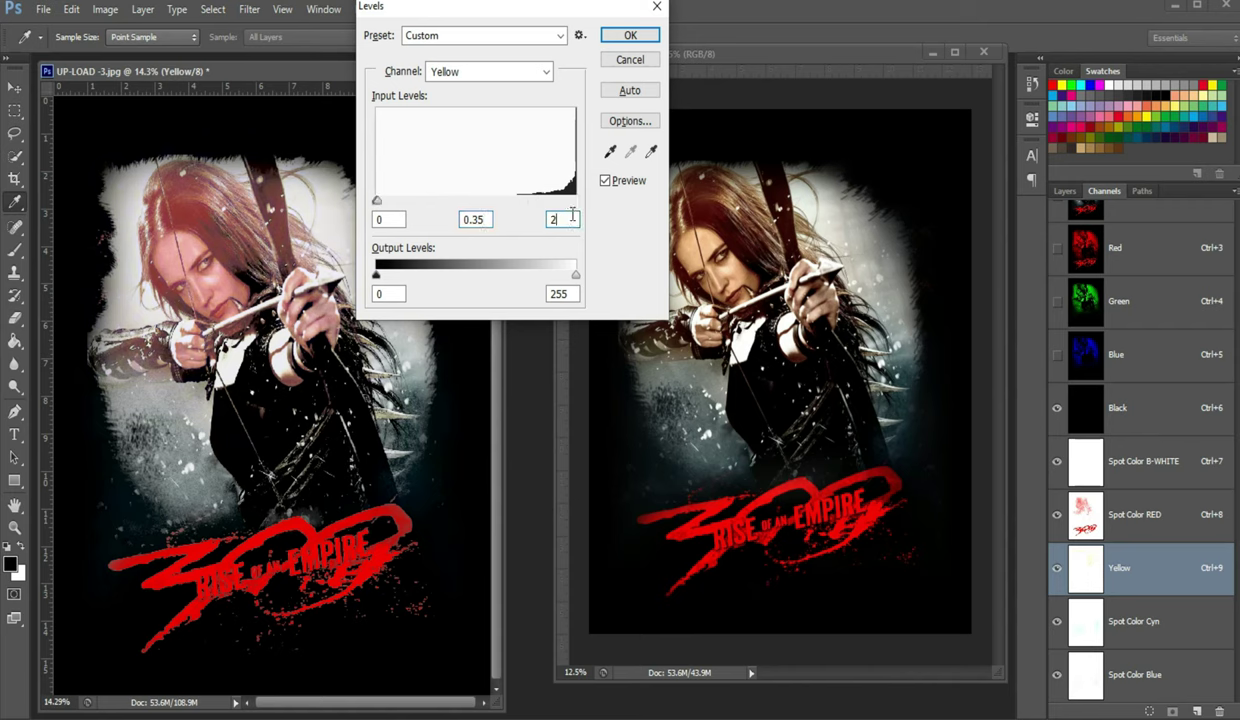
pyautogui.write('46')
pyautogui.click(628, 35)
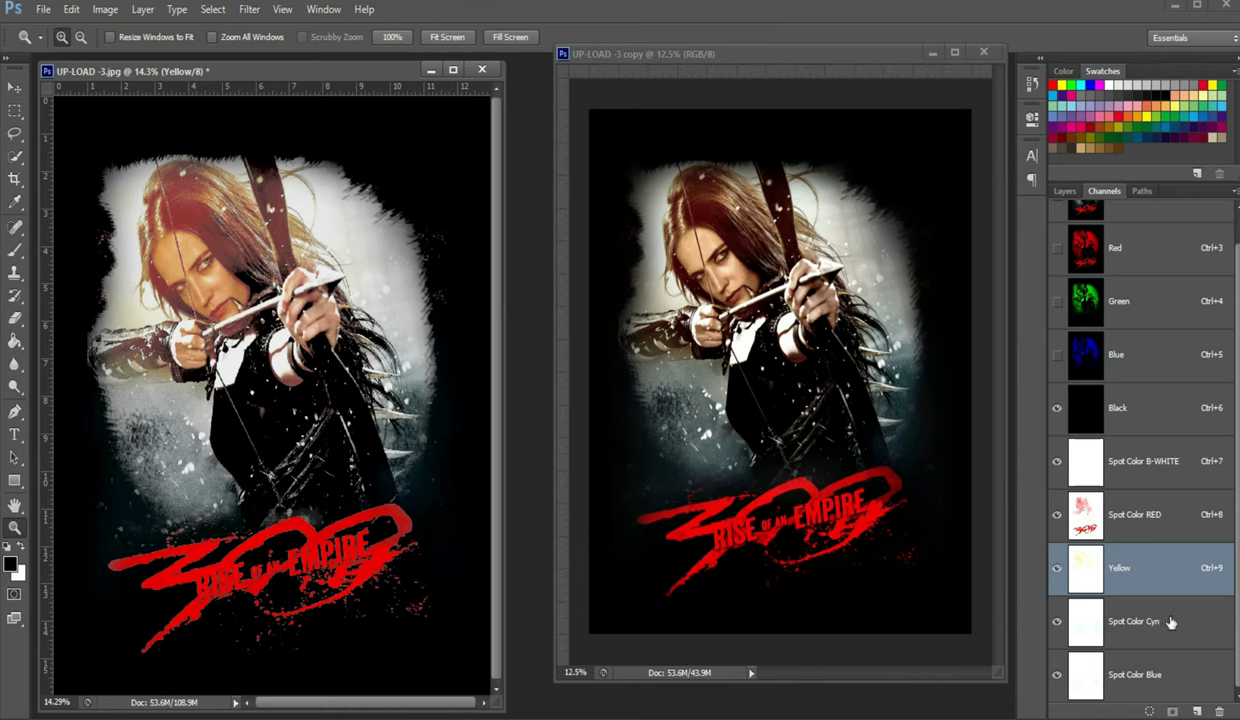
# - Apply Levels to Spot Color Cyn with input levels 0 / 0.50 / 246
pyautogui.click(1190, 633)
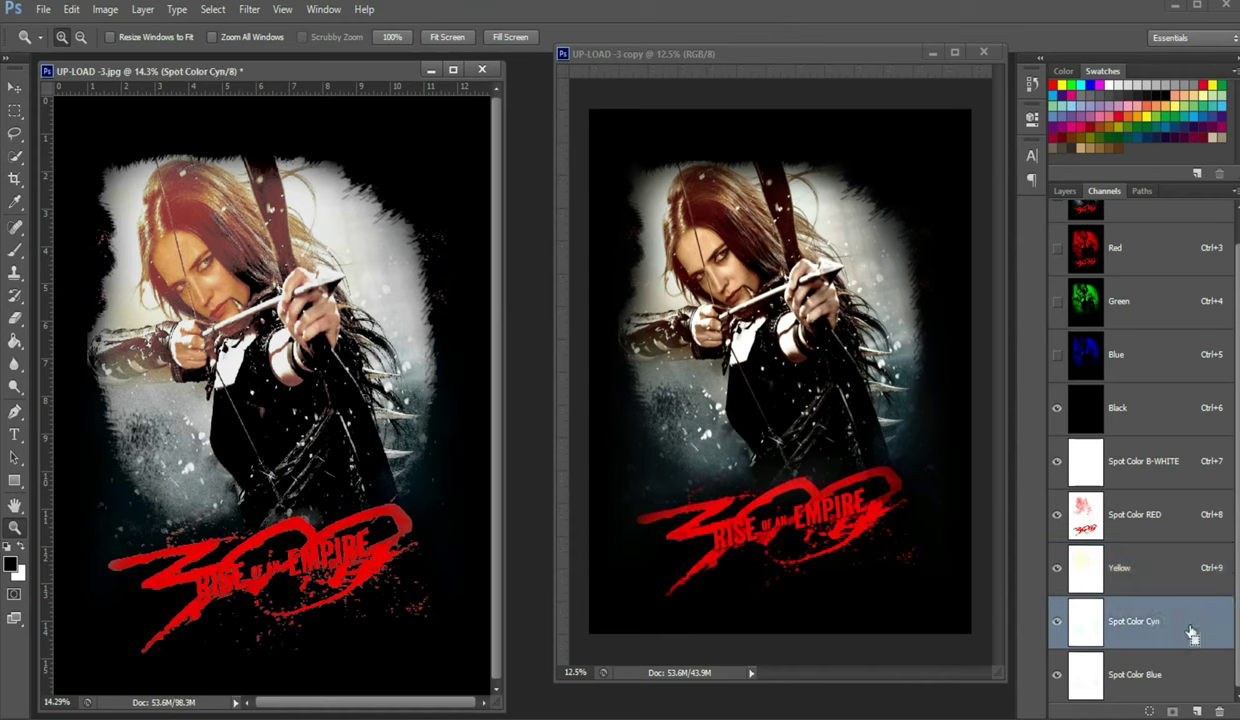
pyautogui.hotkey('ctrl', 'l')
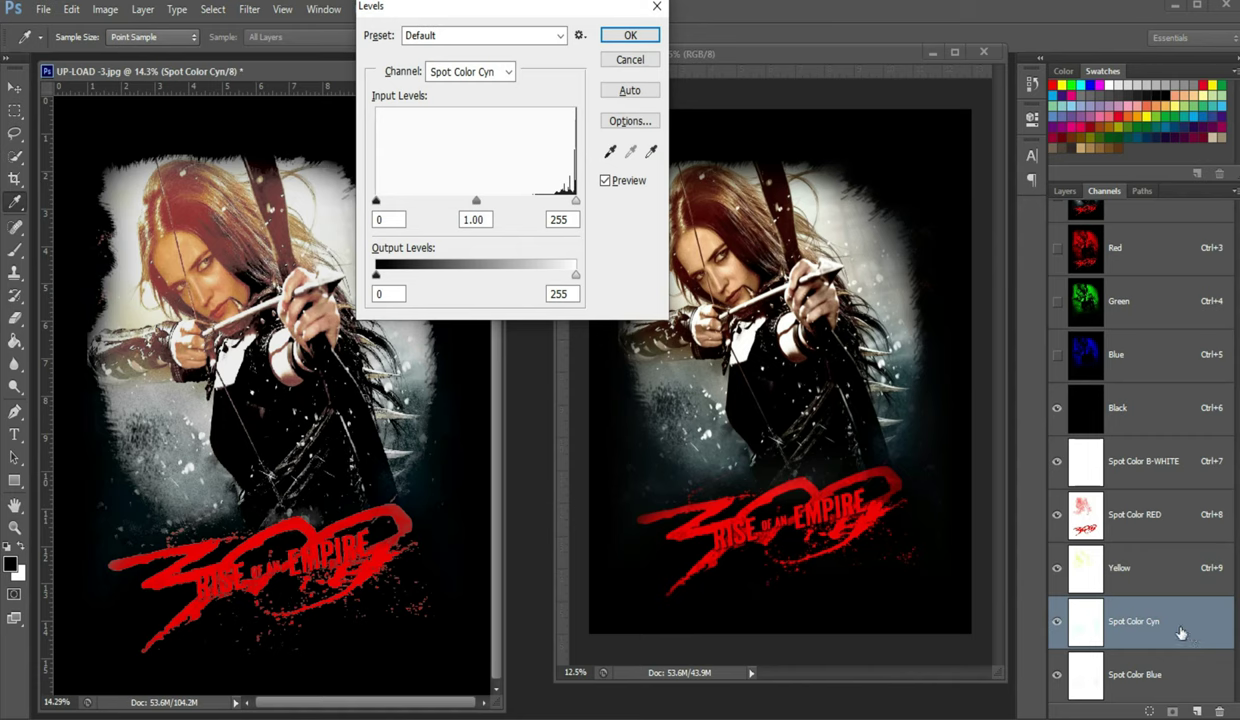
pyautogui.click(487, 220)
pyautogui.write('29')
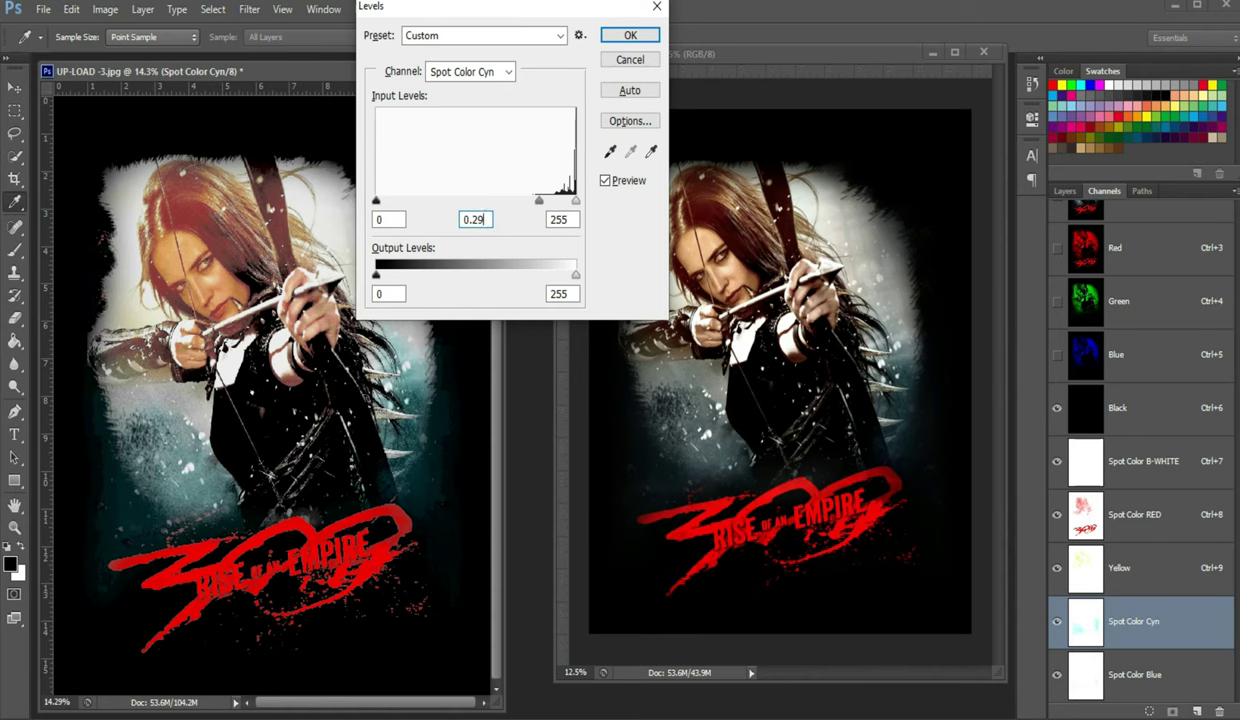
pyautogui.click(565, 219)
pyautogui.press('BackSpace')
pyautogui.press('BackSpace')
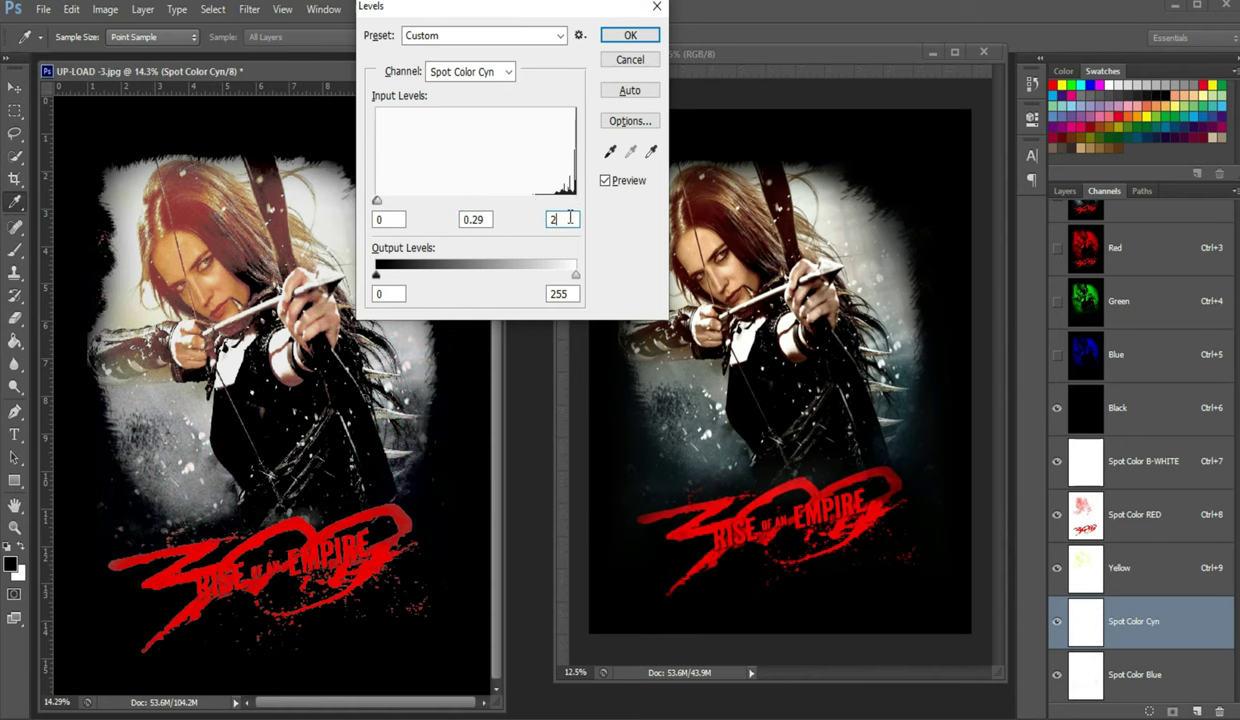
pyautogui.write('5')
pyautogui.write('46')
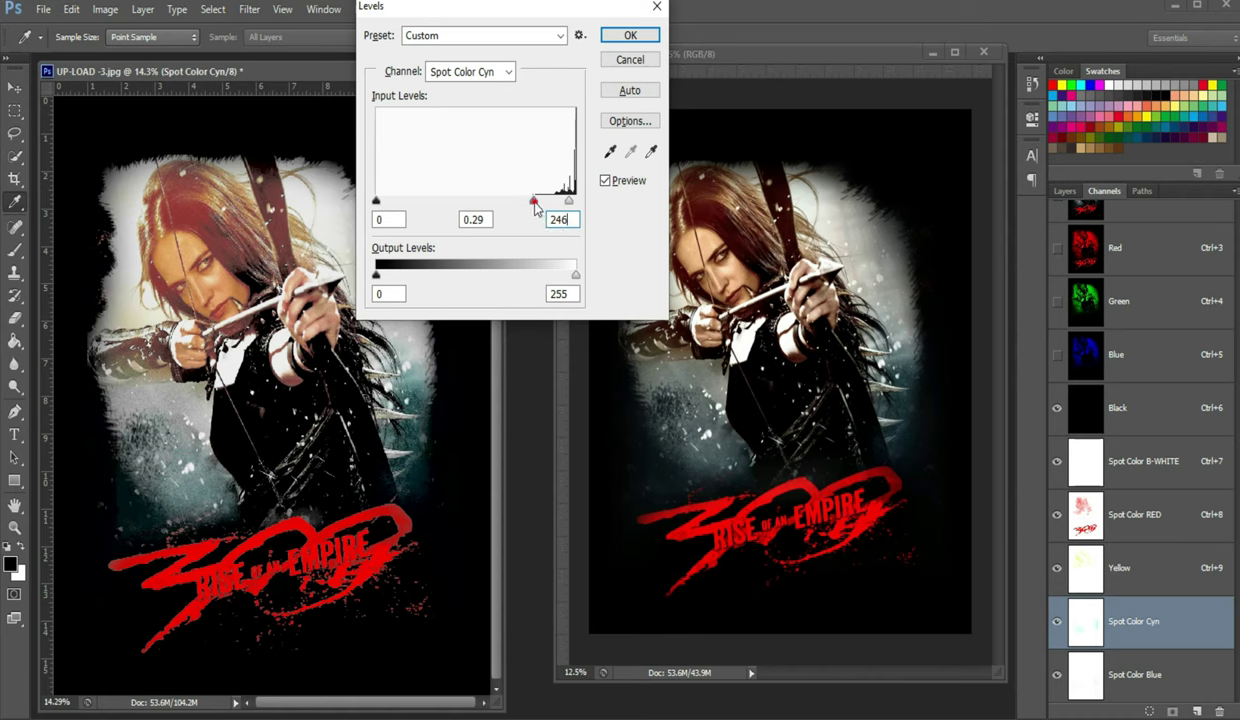
pyautogui.moveTo(535, 205); pyautogui.dragTo(490, 207)
pyautogui.moveTo(490, 208); pyautogui.dragTo(511, 210)
pyautogui.moveTo(513, 207); pyautogui.dragTo(511, 207)
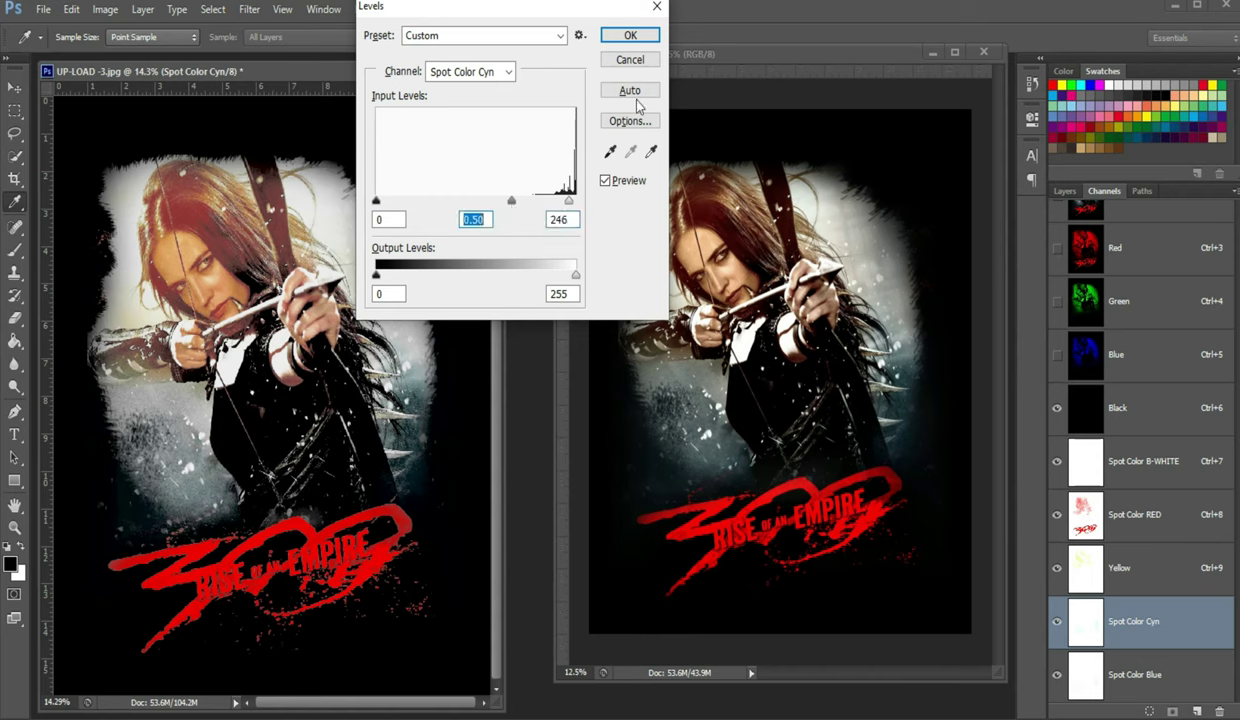
pyautogui.click(630, 37)
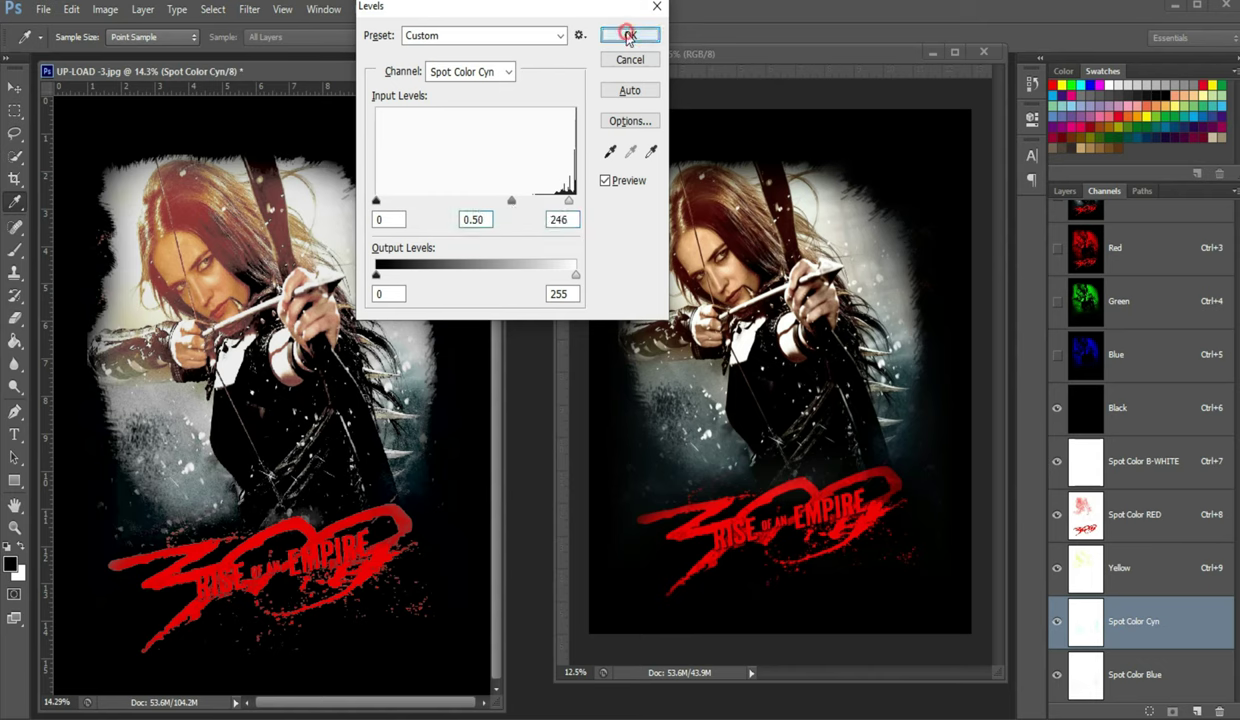
# - Apply Levels to Spot Color Blue with input levels 0 / 0.20 / 247
pyautogui.click(1189, 682)
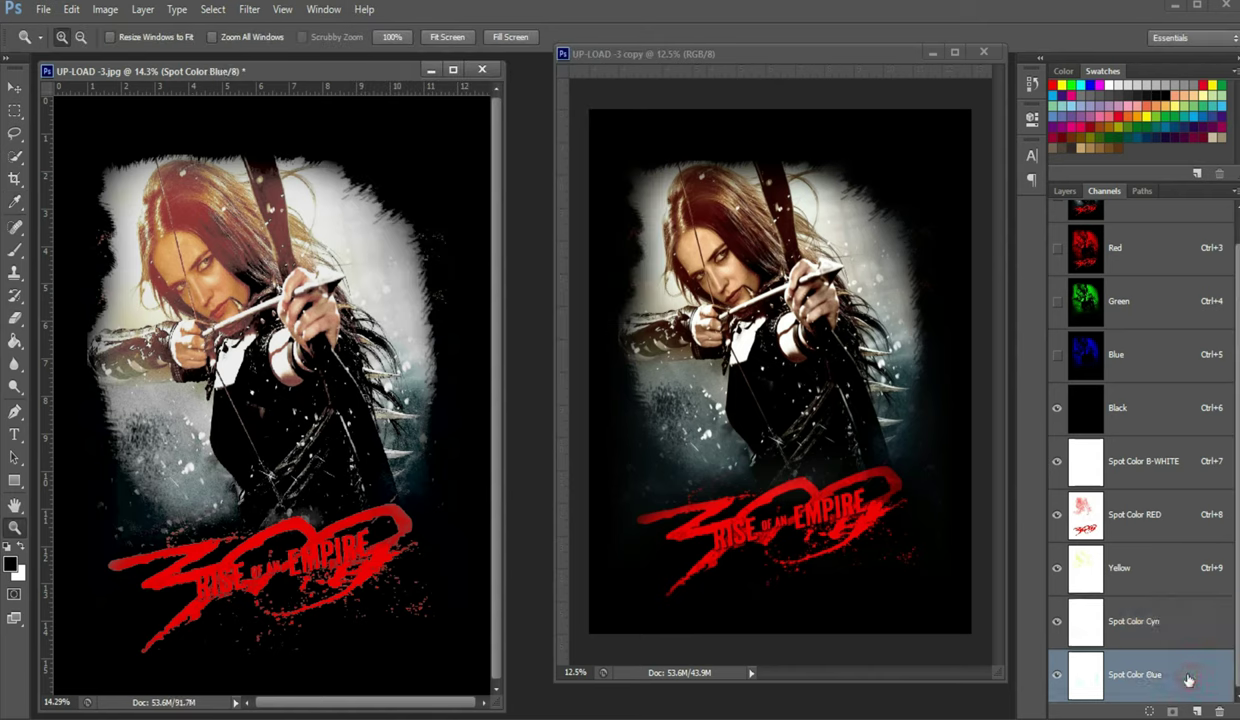
pyautogui.hotkey('ctrl', 'l')
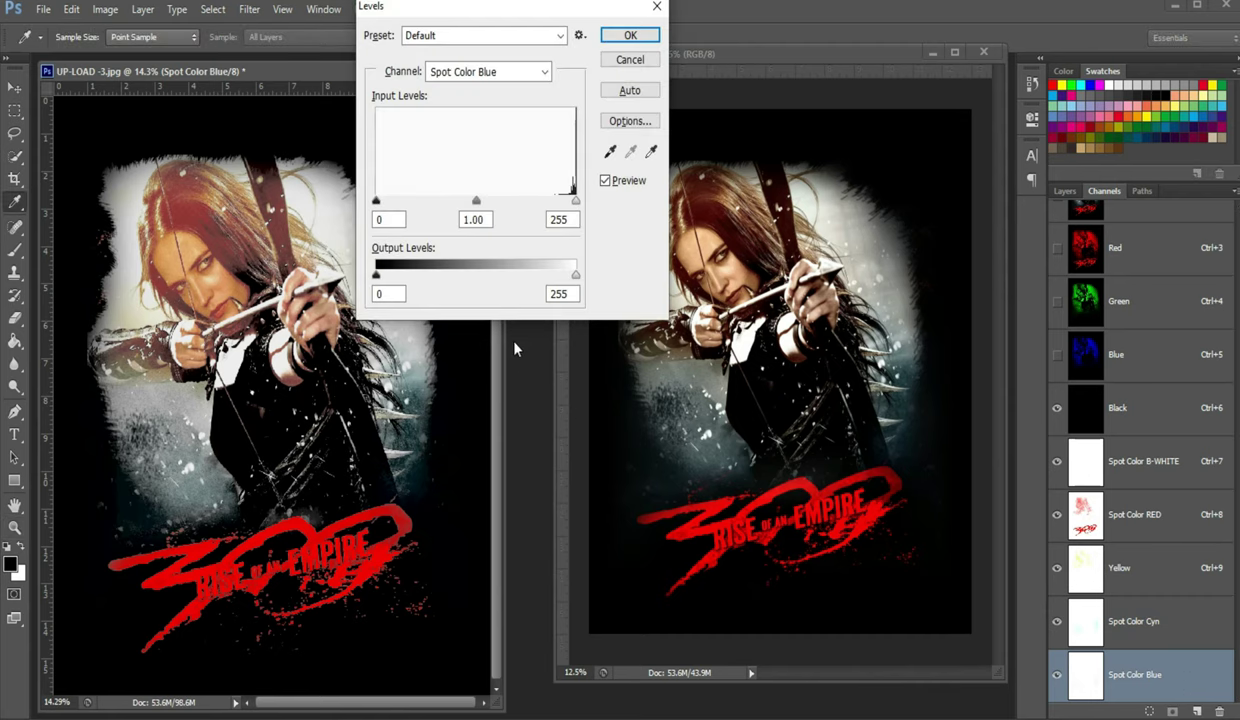
pyautogui.click(480, 219)
pyautogui.write('19')
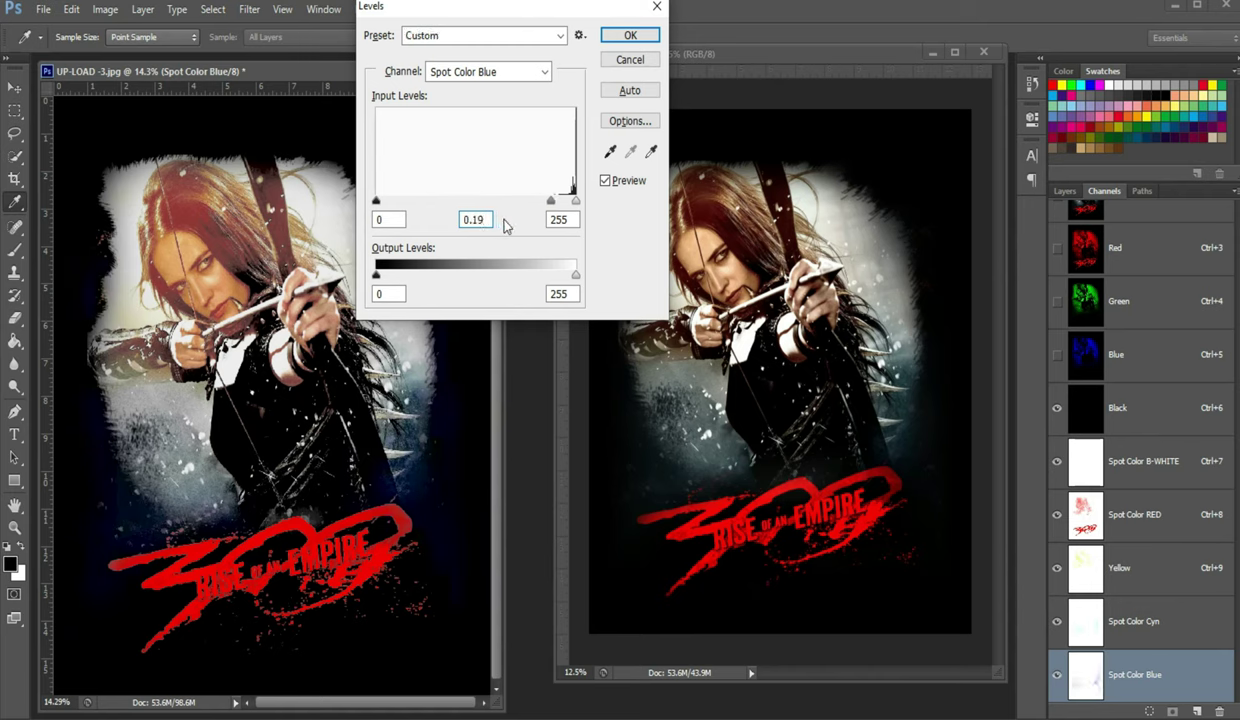
pyautogui.click(573, 219)
pyautogui.doubleClick(573, 219)
pyautogui.write('25')
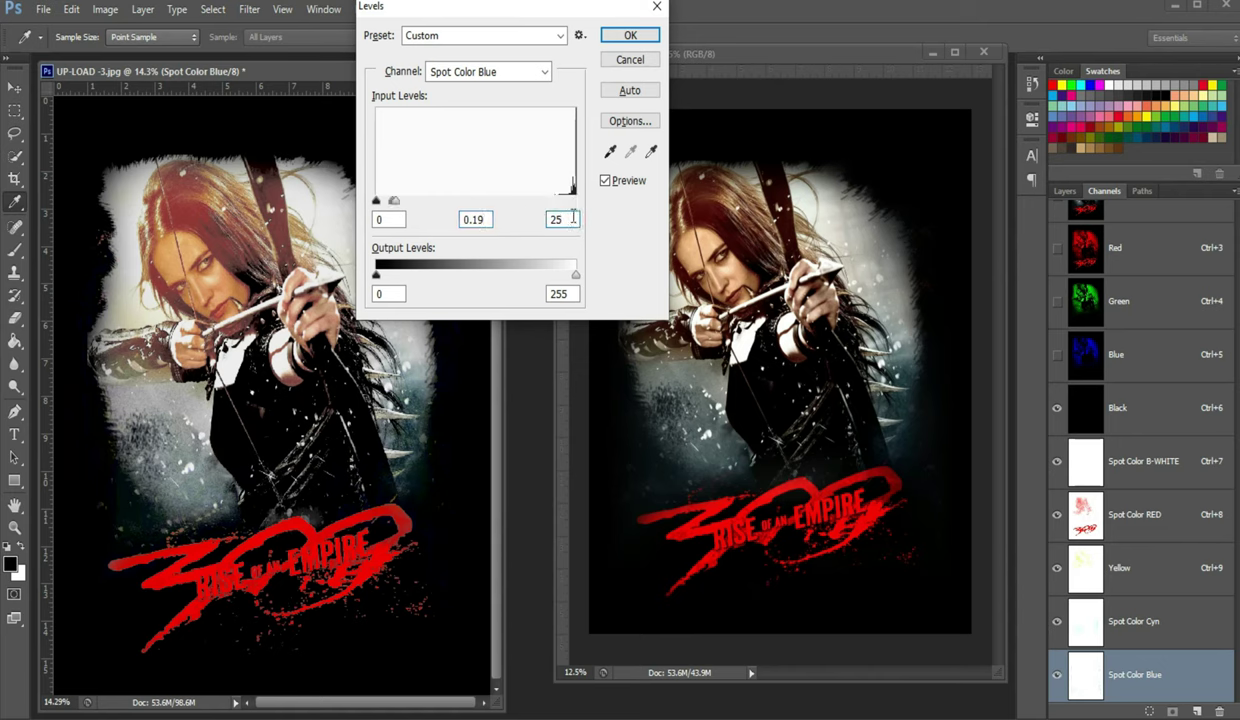
pyautogui.write('1')
pyautogui.moveTo(572, 201)
pyautogui.mouseDown()
pyautogui.moveTo(561, 201)
pyautogui.moveTo(570, 206)
pyautogui.mouseUp()
pyautogui.moveTo(545, 201)
pyautogui.mouseDown()
pyautogui.moveTo(558, 203)
pyautogui.moveTo(544, 204)
pyautogui.mouseUp()
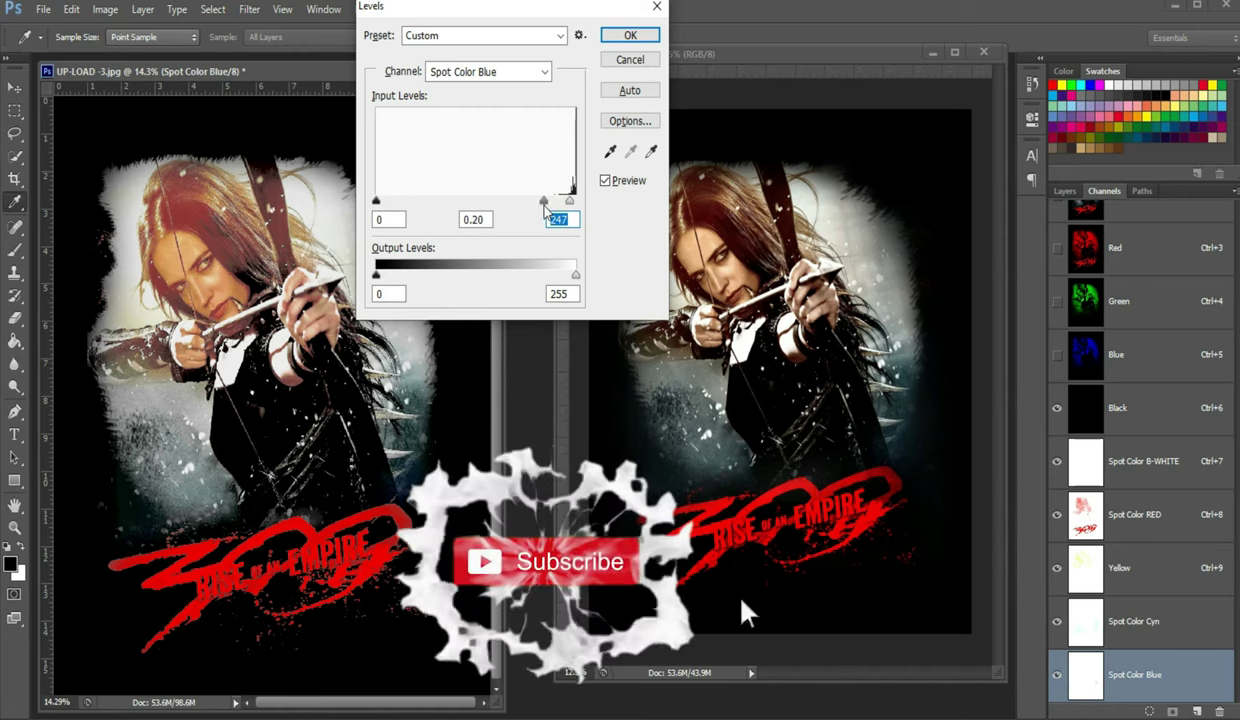
pyautogui.hotkey('shift', 'Tab')
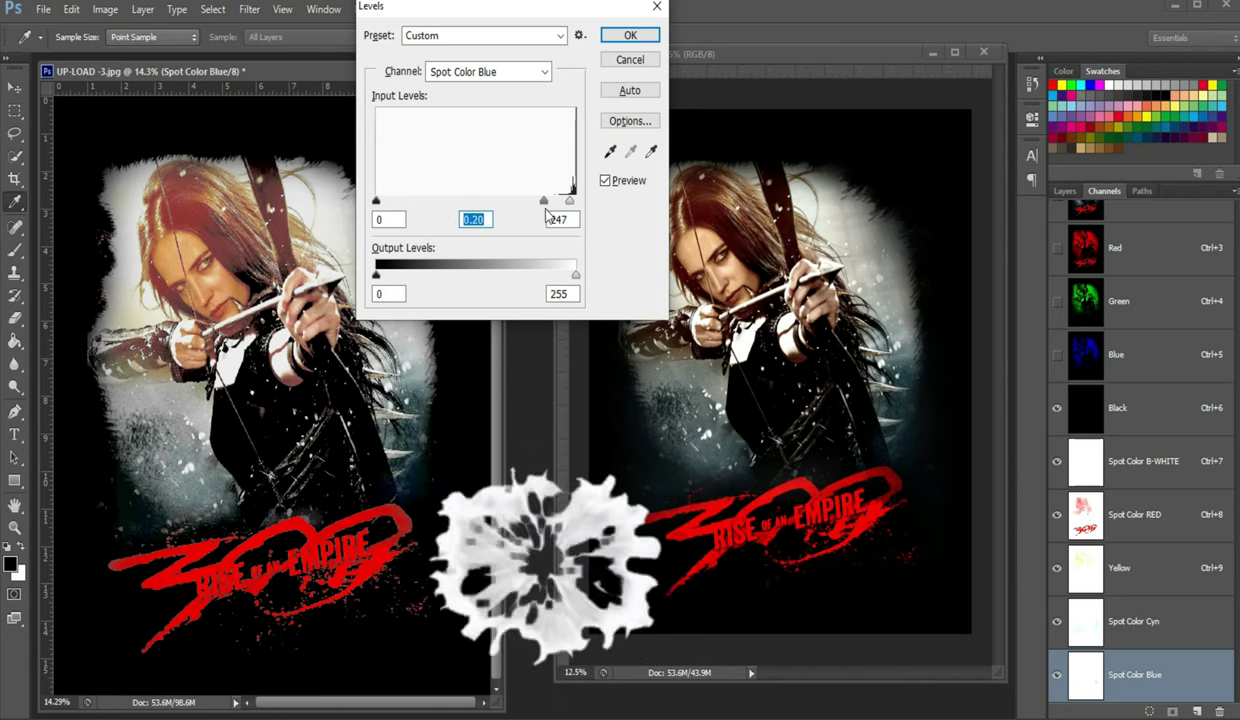
pyautogui.click(625, 37)
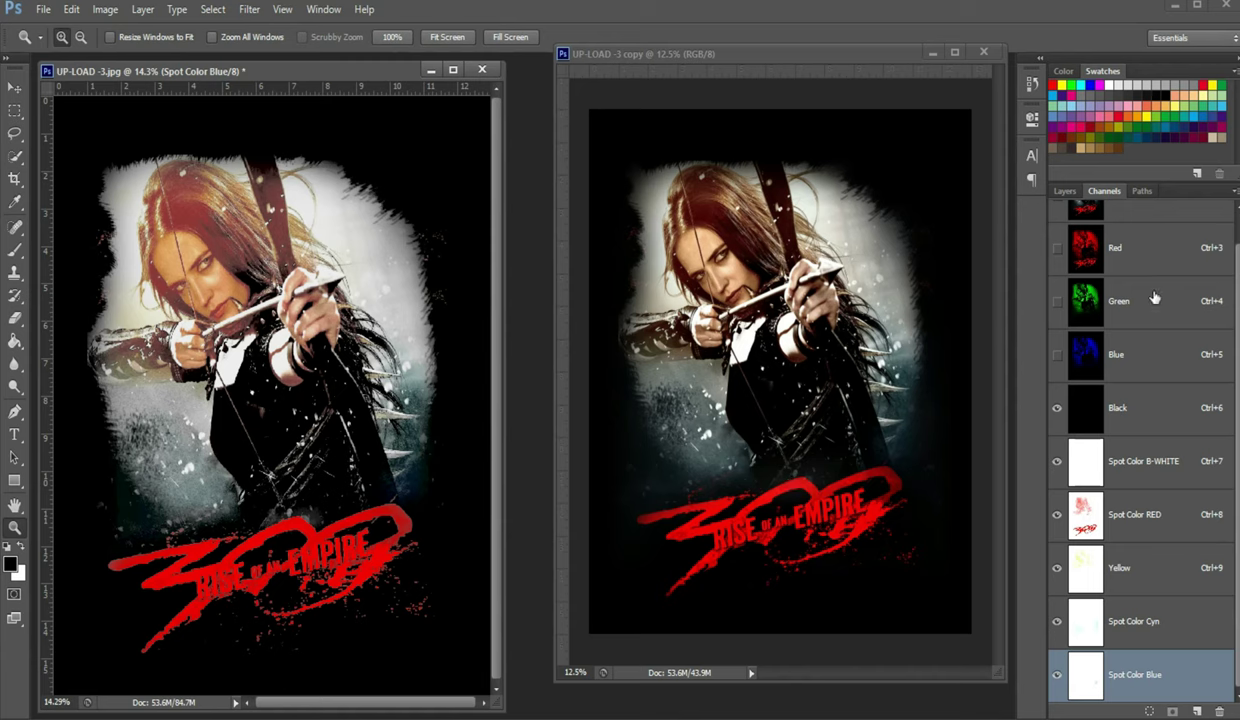
pyautogui.scroll(1, 1127, 275)
# - Delete the RGB composite and its Red, Green and Blue channels from the poster
pyautogui.click(1170, 233)
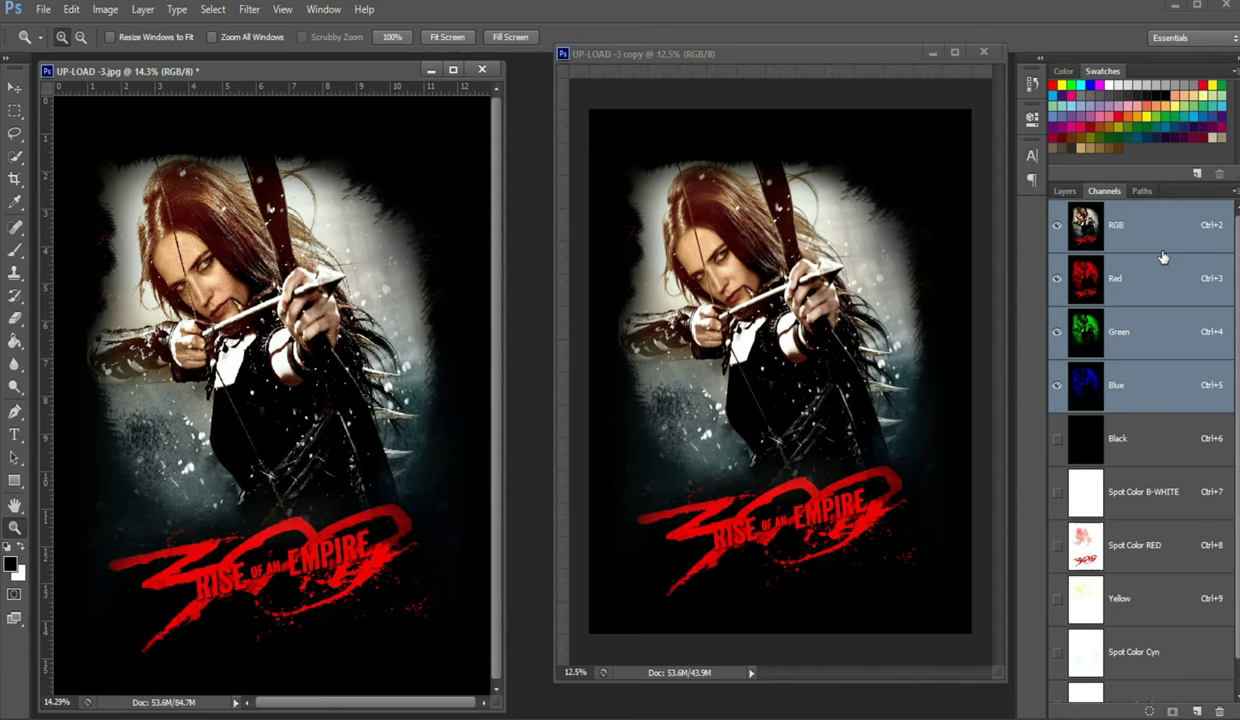
pyautogui.click(1148, 231)
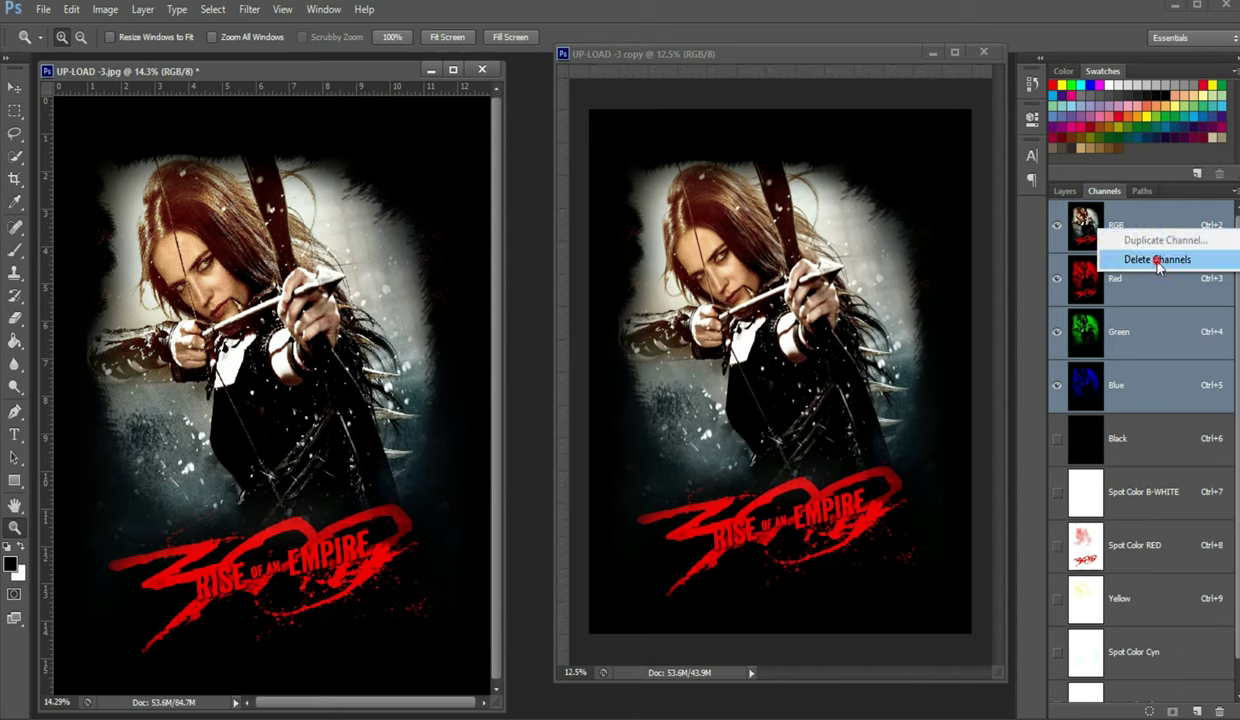
pyautogui.click(1122, 257)
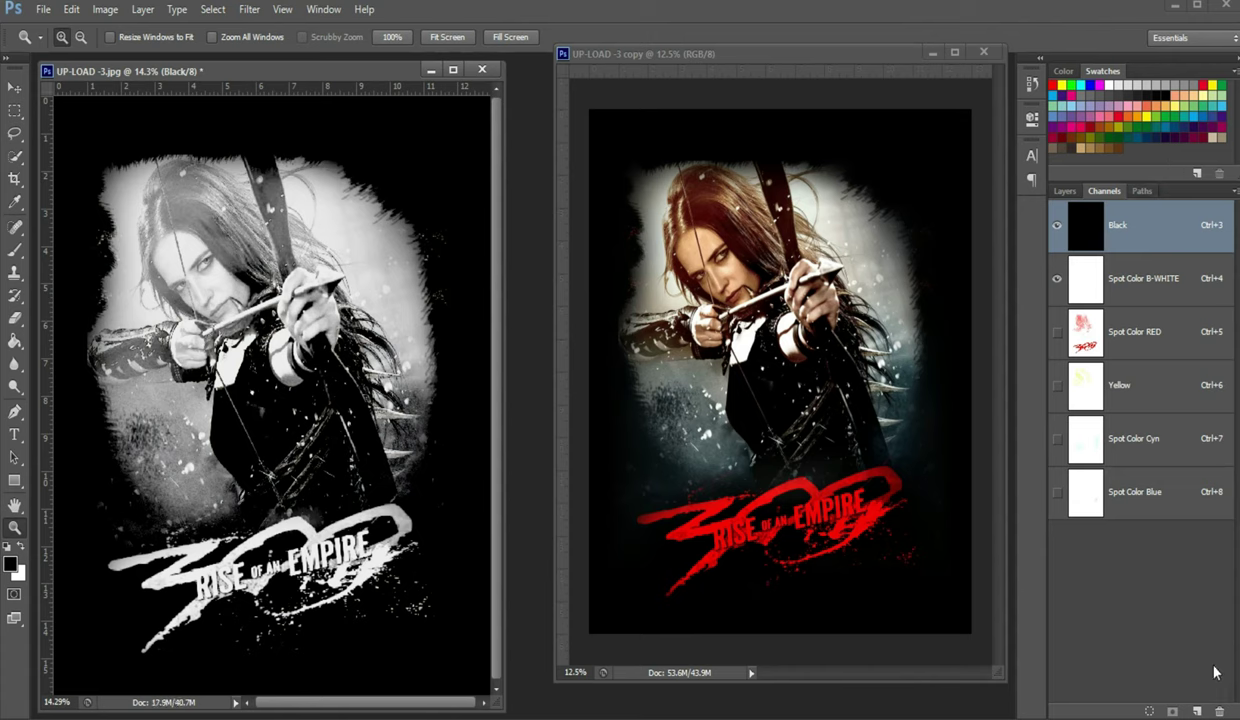
# - Show the RED, Yellow and Cyn spot channels, close the copy, and dock the poster as a tab
pyautogui.click(1057, 333)
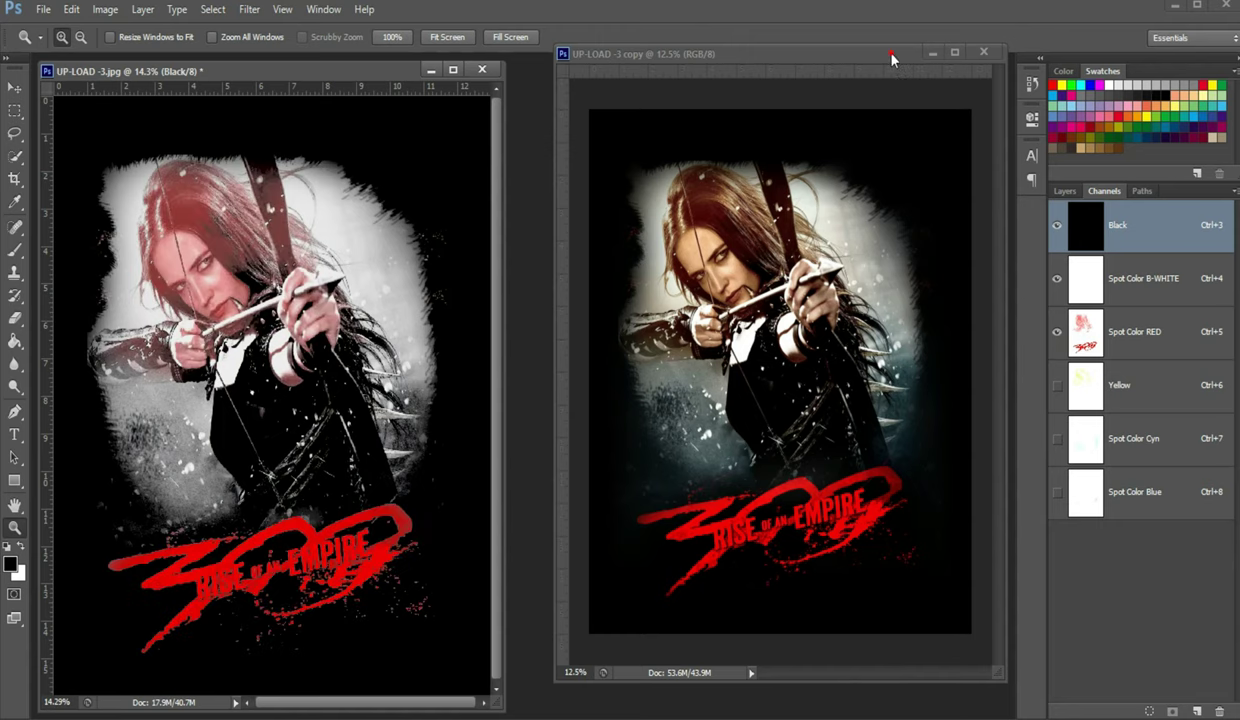
pyautogui.click(862, 50)
pyautogui.click(983, 51)
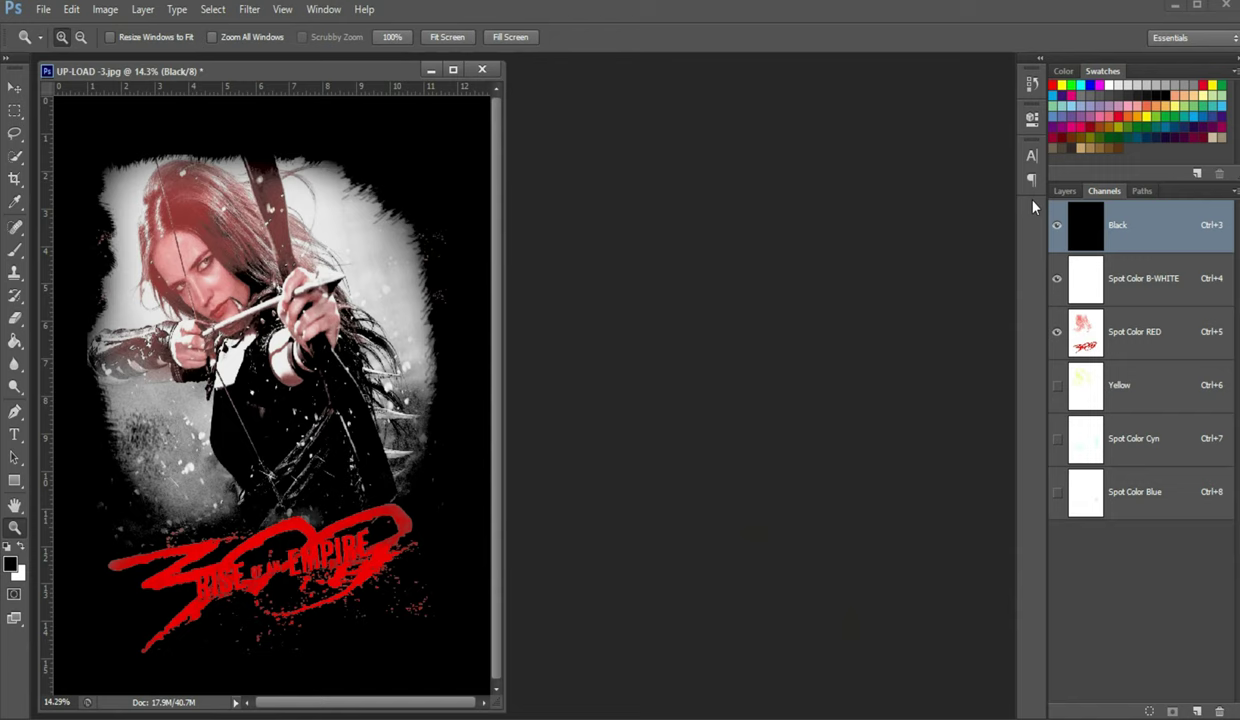
pyautogui.click(1057, 385)
pyautogui.click(1057, 440)
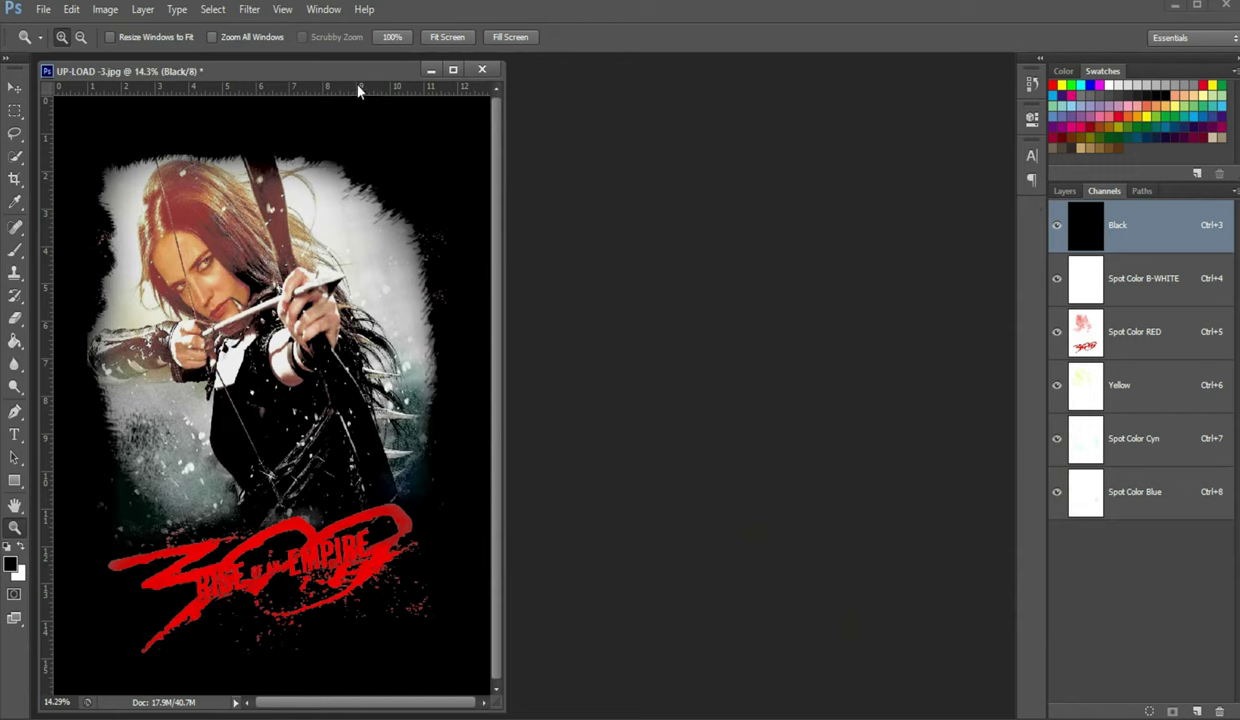
pyautogui.moveTo(366, 71); pyautogui.dragTo(619, 79)
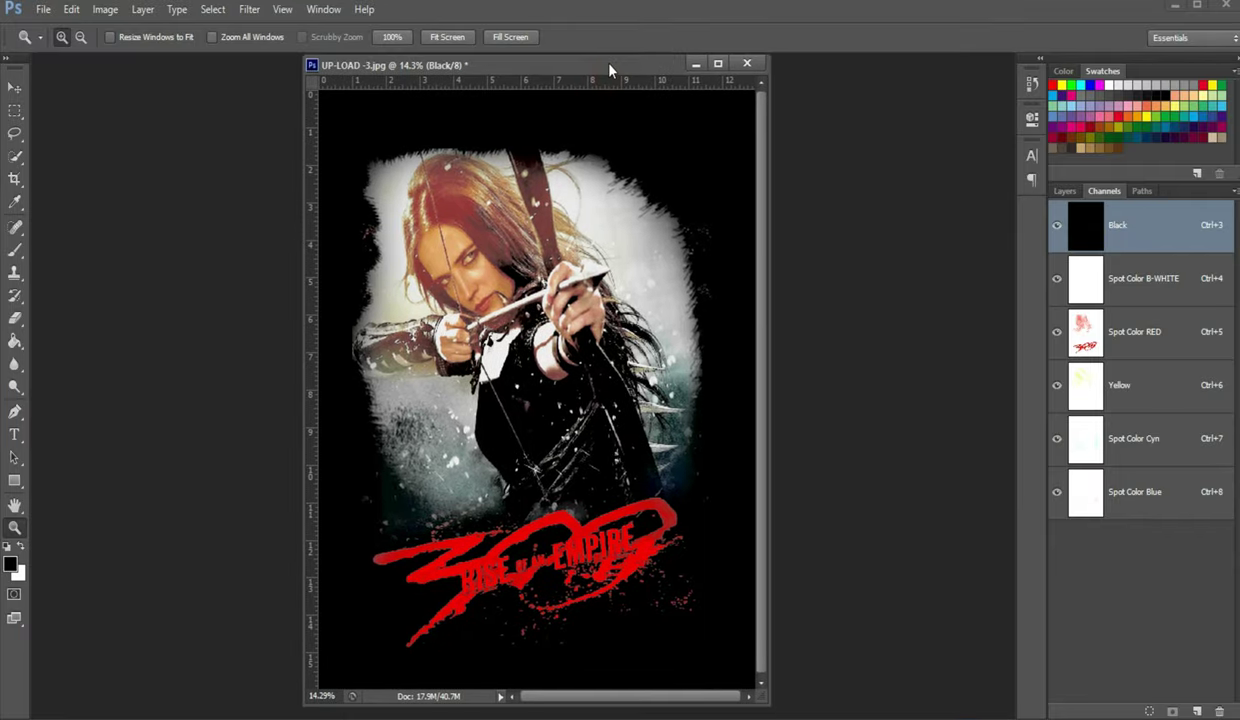
pyautogui.moveTo(619, 79); pyautogui.dragTo(610, 69)
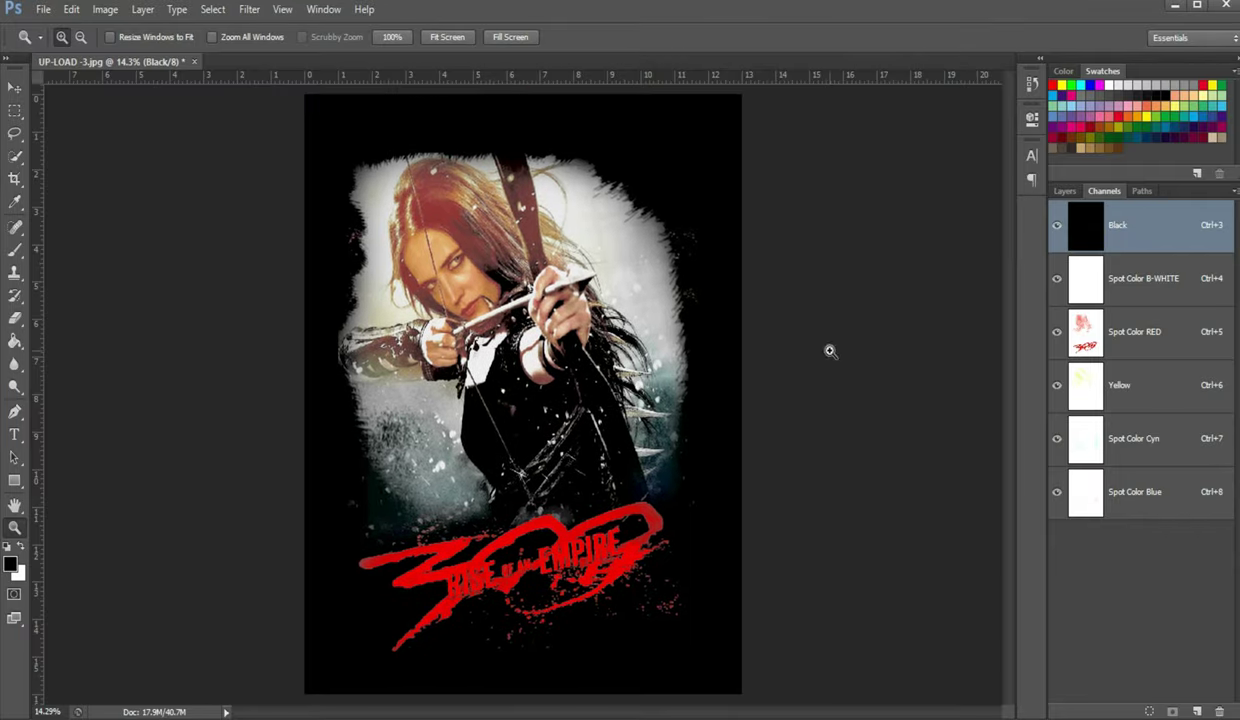
# - Delete the Black channel and split the spot channels into separate documents
pyautogui.rightClick(1146, 227)
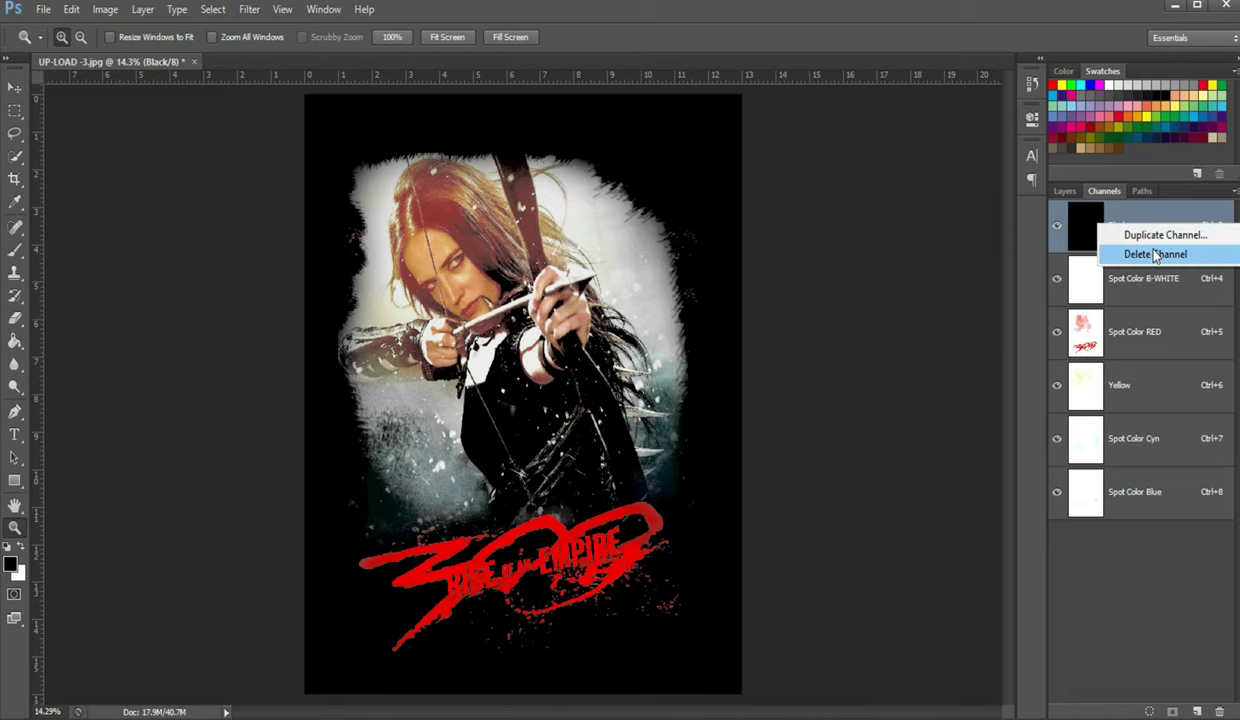
pyautogui.click(1120, 255)
pyautogui.click(1234, 190)
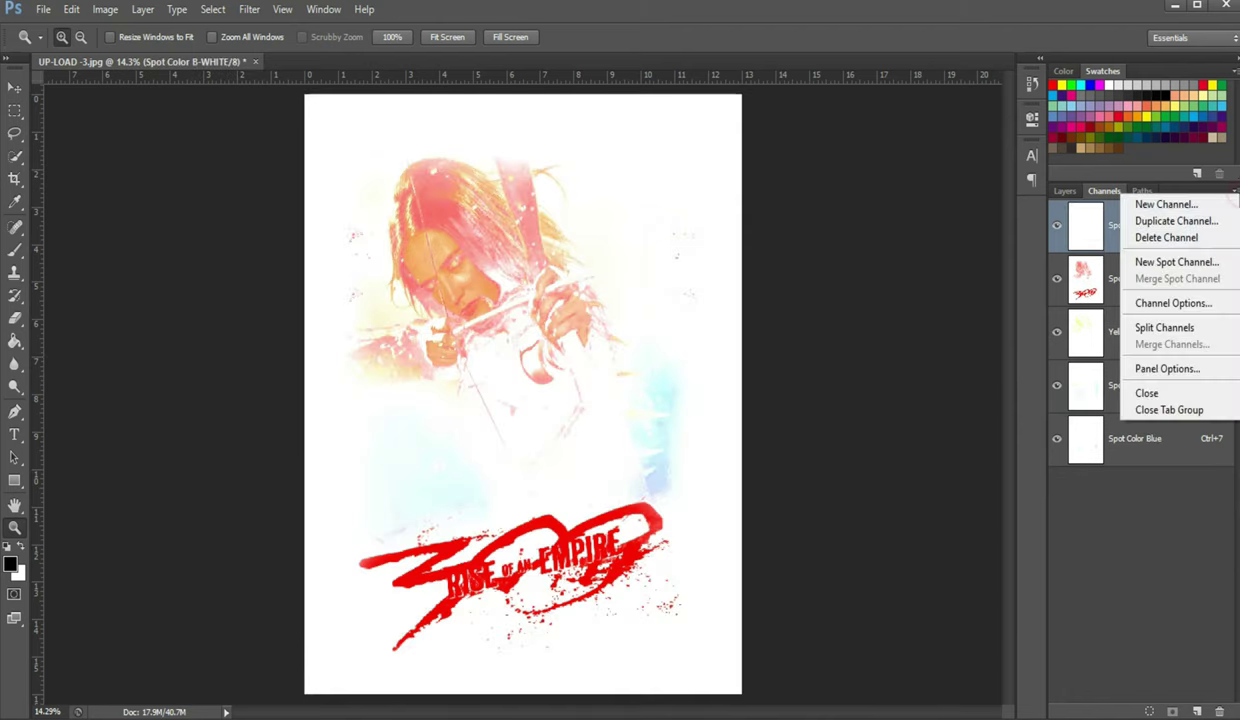
pyautogui.click(1201, 330)
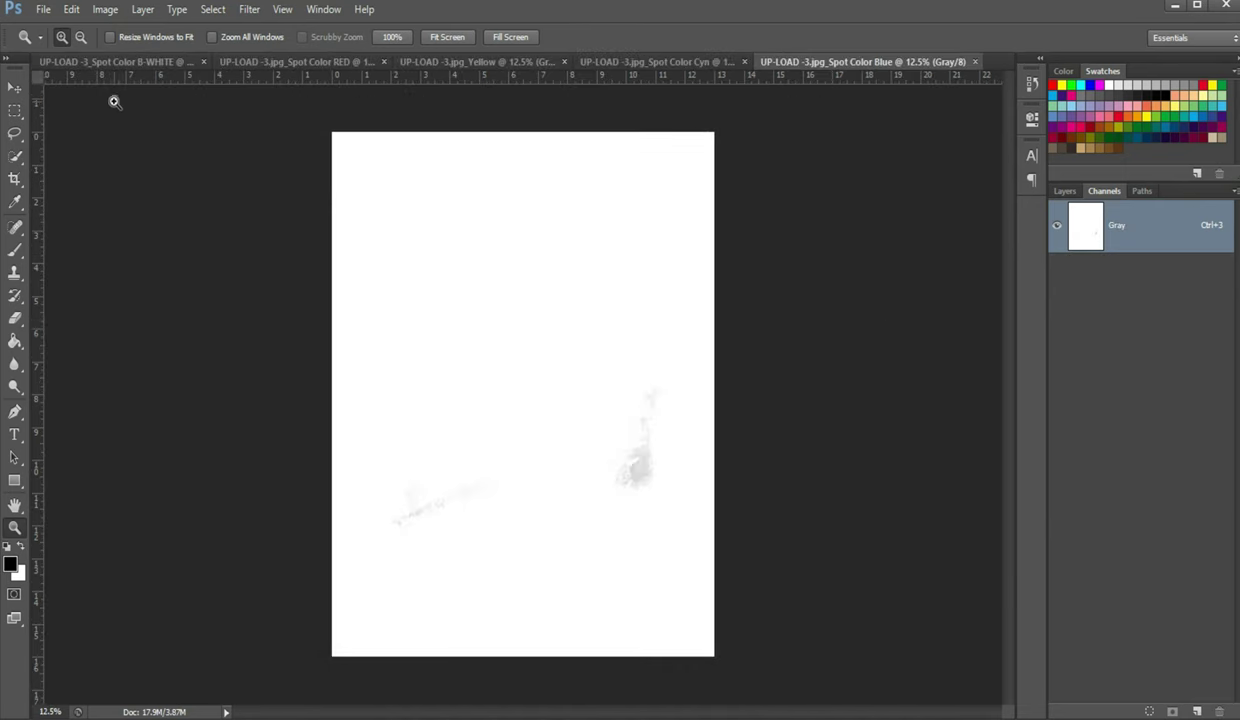
# - Fit each of the five spot-colour documents on screen, finishing on B-WHITE
pyautogui.click(115, 61)
pyautogui.rightClick(373, 228)
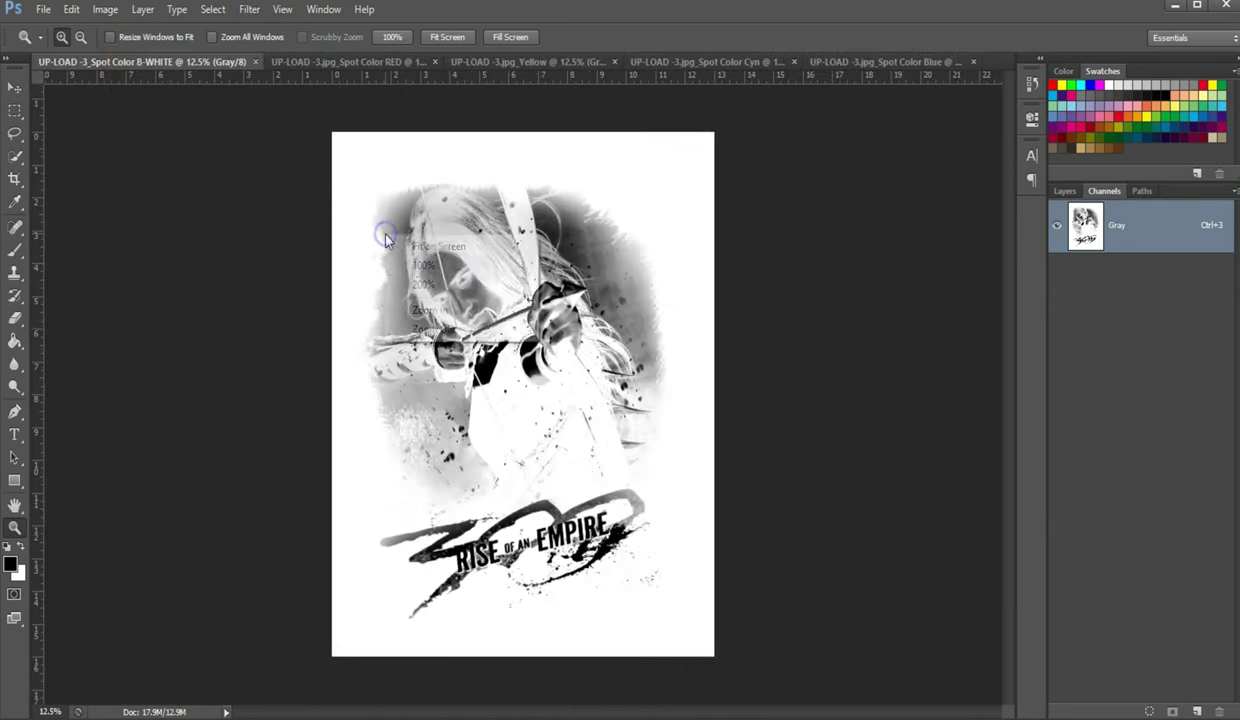
pyautogui.click(432, 240)
pyautogui.click(343, 64)
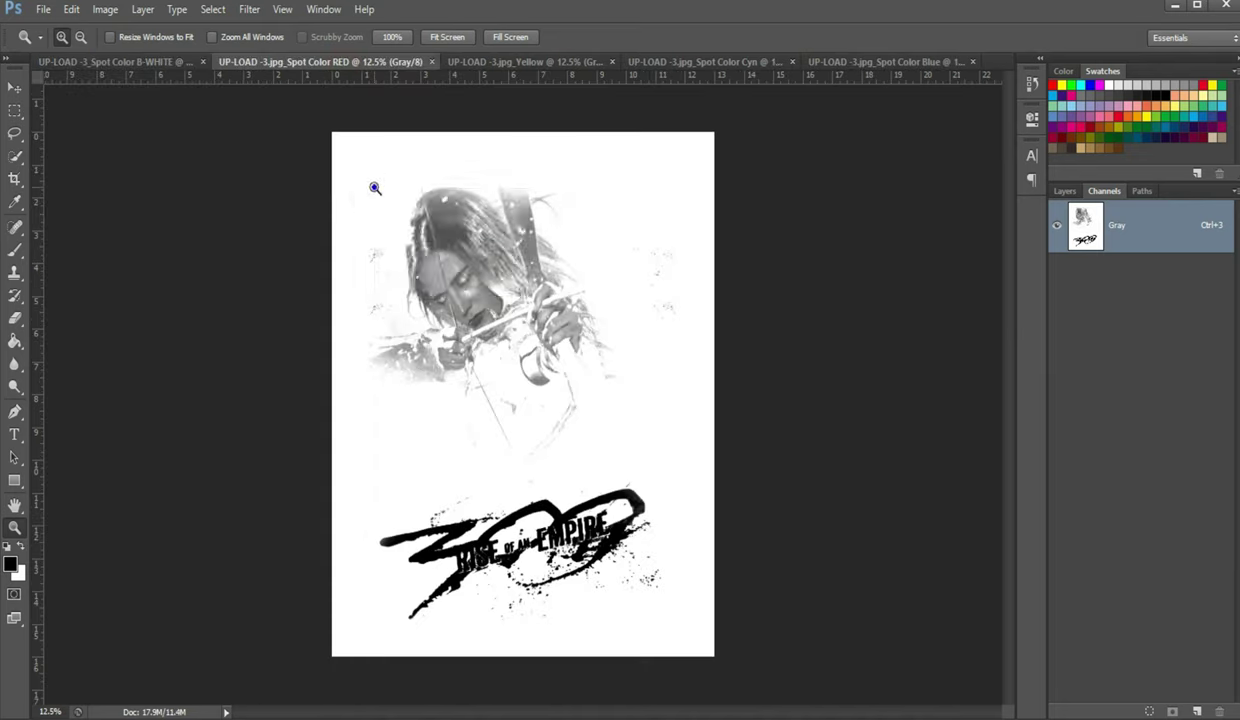
pyautogui.rightClick(368, 187)
pyautogui.click(436, 199)
pyautogui.click(495, 62)
pyautogui.rightClick(460, 193)
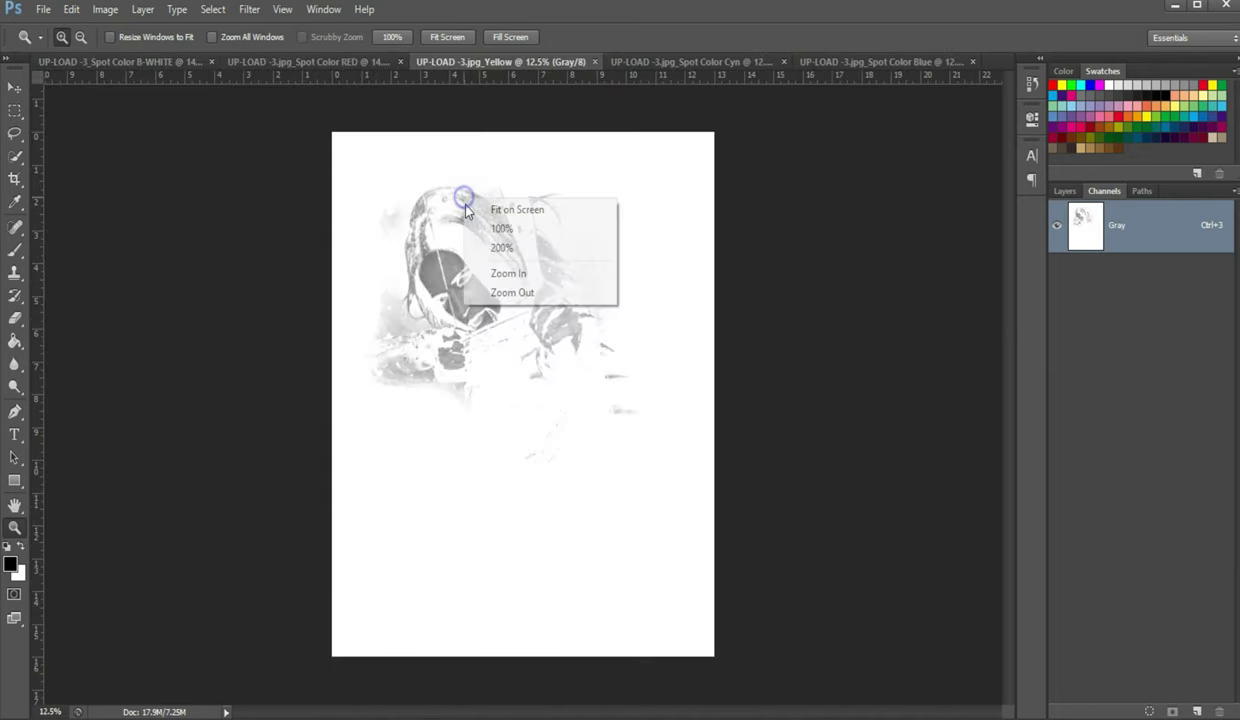
pyautogui.click(478, 207)
pyautogui.click(645, 65)
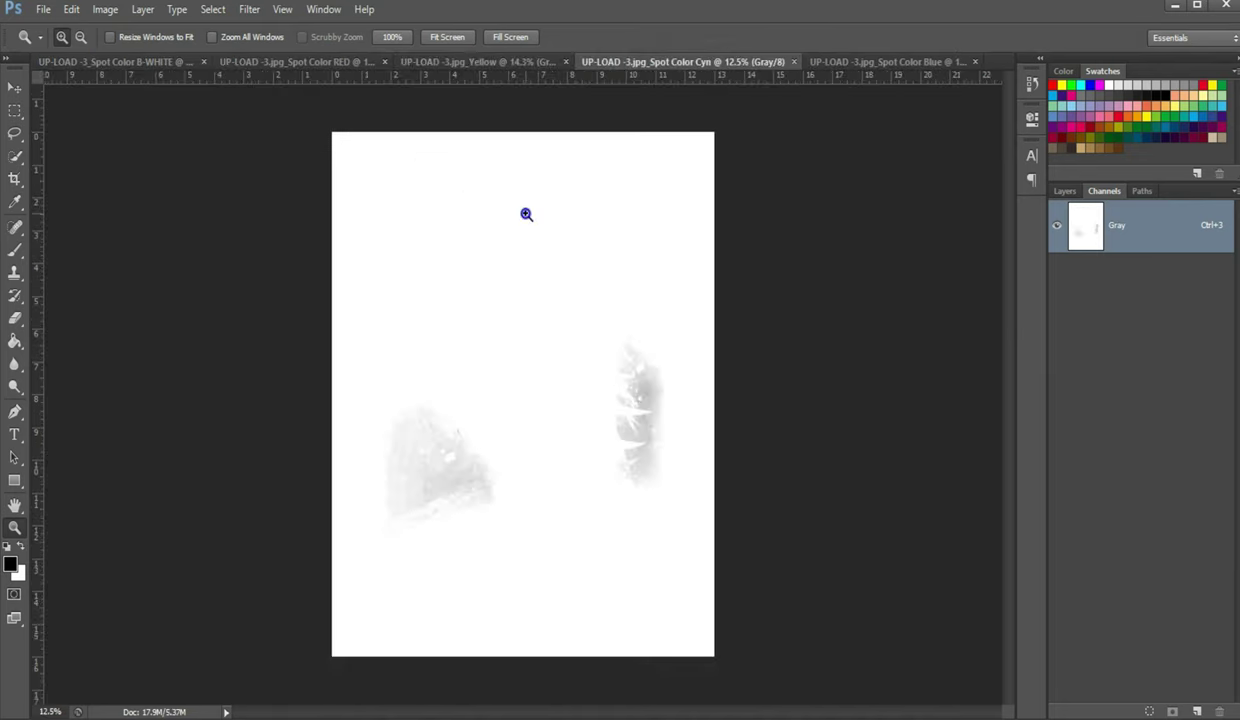
pyautogui.rightClick(512, 209)
pyautogui.click(532, 226)
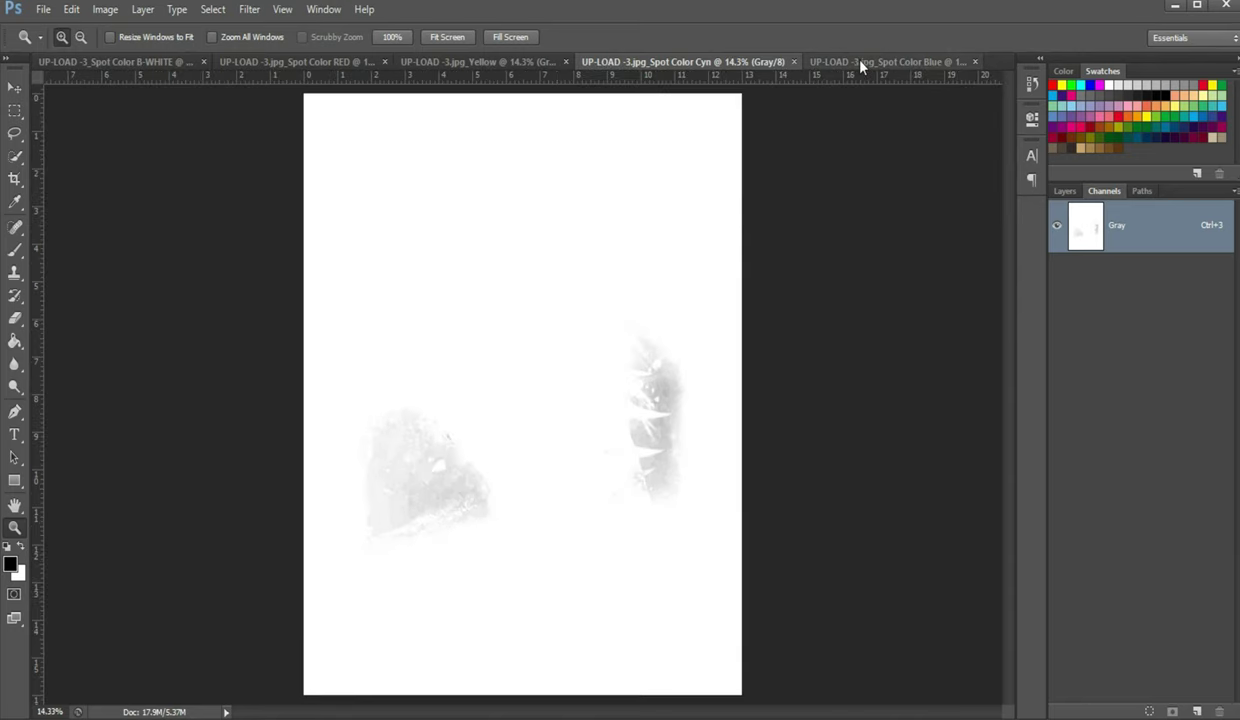
pyautogui.click(855, 62)
pyautogui.rightClick(535, 259)
pyautogui.click(554, 272)
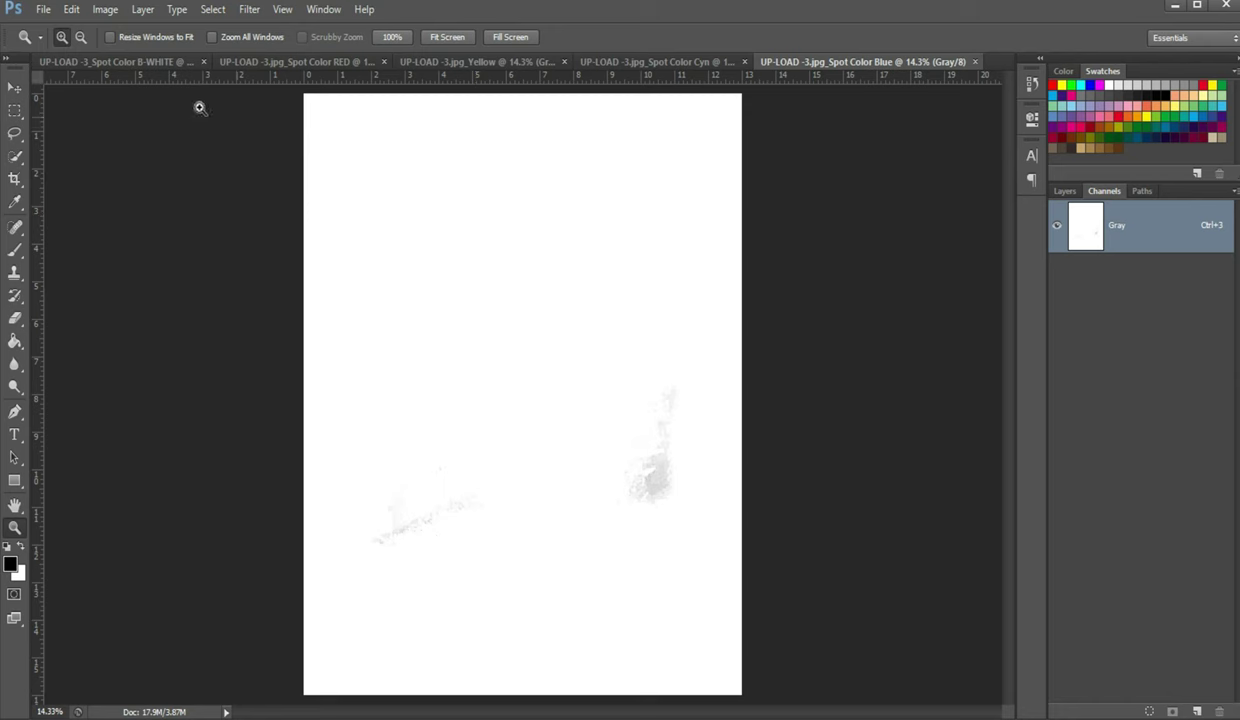
pyautogui.click(130, 62)
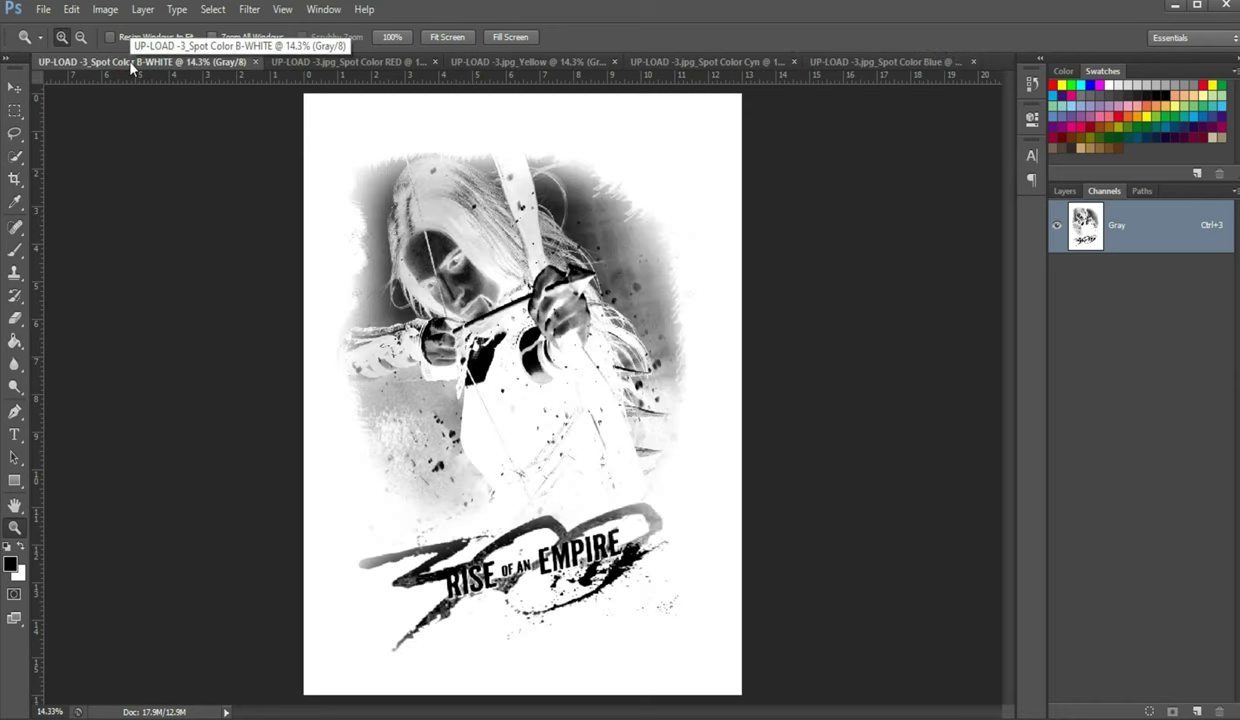
# - Begin converting Spot Color B-WHITE to Bitmap with the Halftone Screen method
pyautogui.click(106, 10)
pyautogui.moveTo(160, 29)
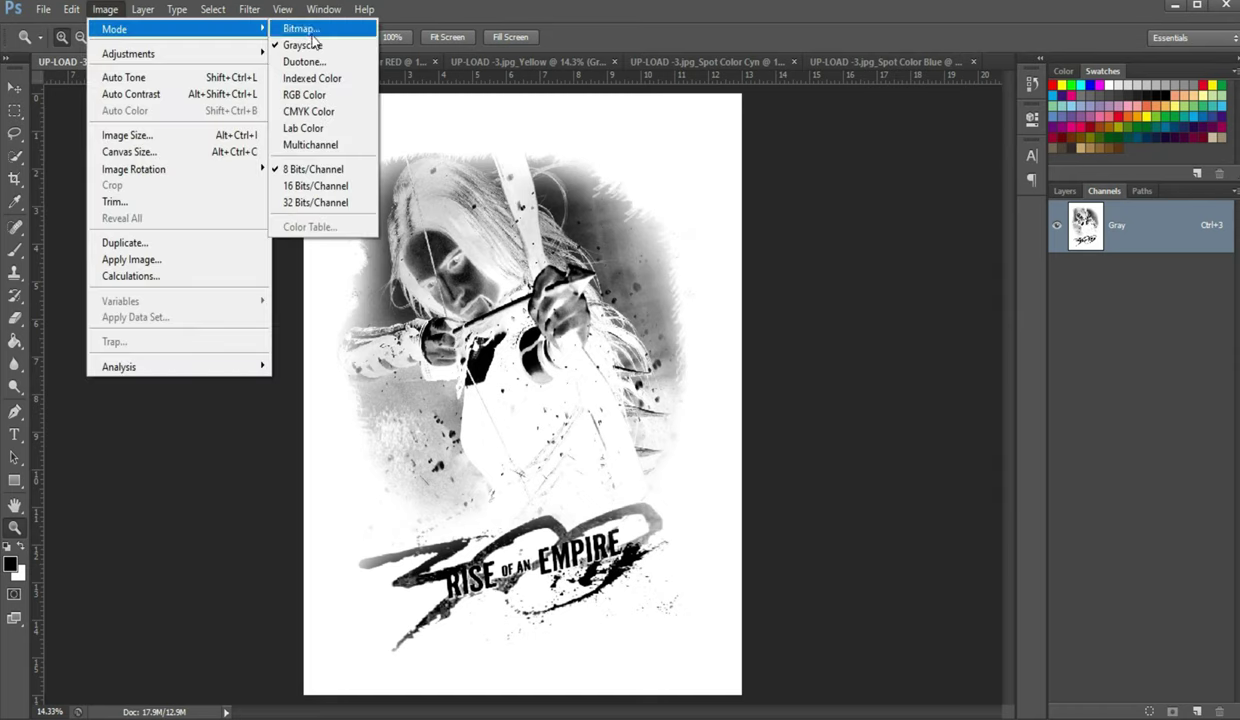
pyautogui.click(301, 31)
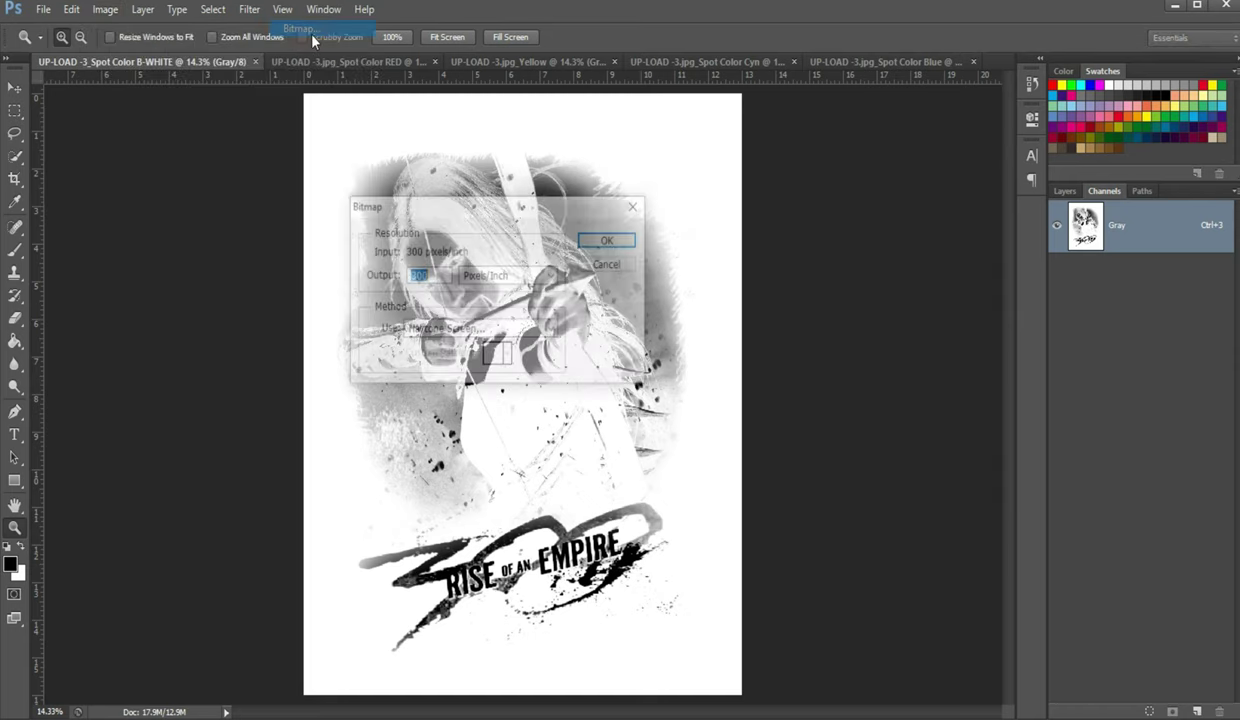
pyautogui.click(460, 330)
pyautogui.click(471, 390)
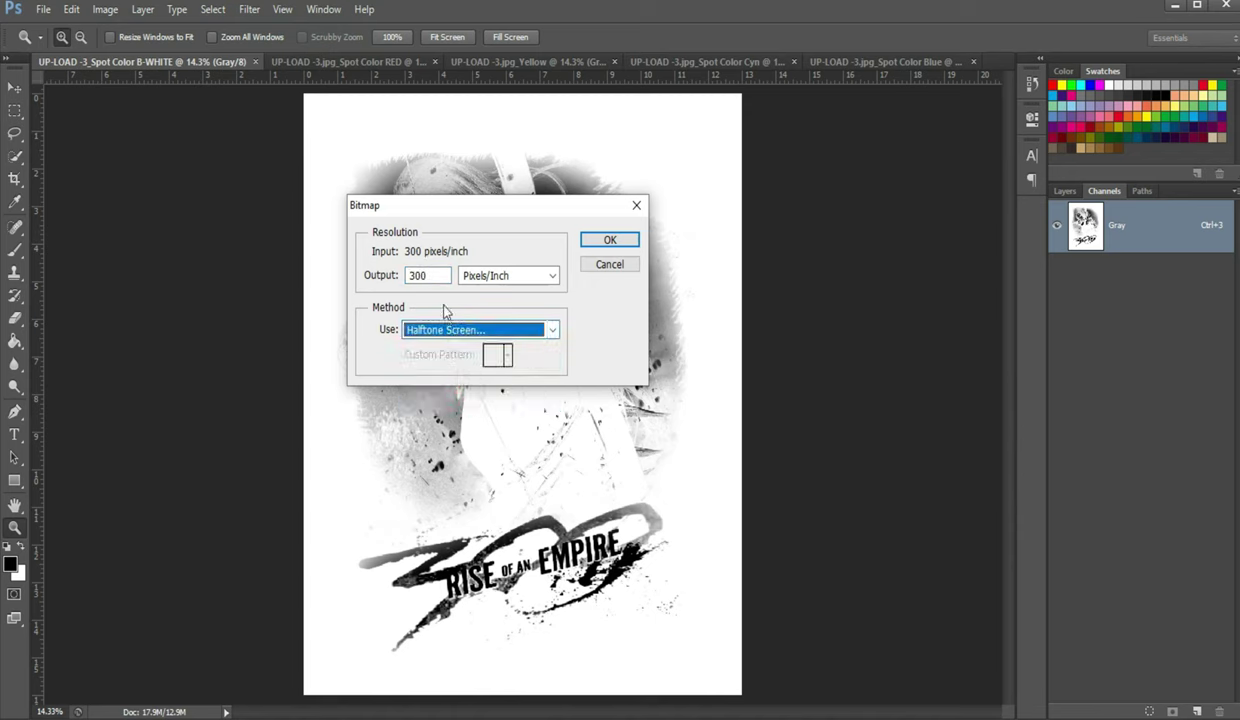
pyautogui.doubleClick(425, 275)
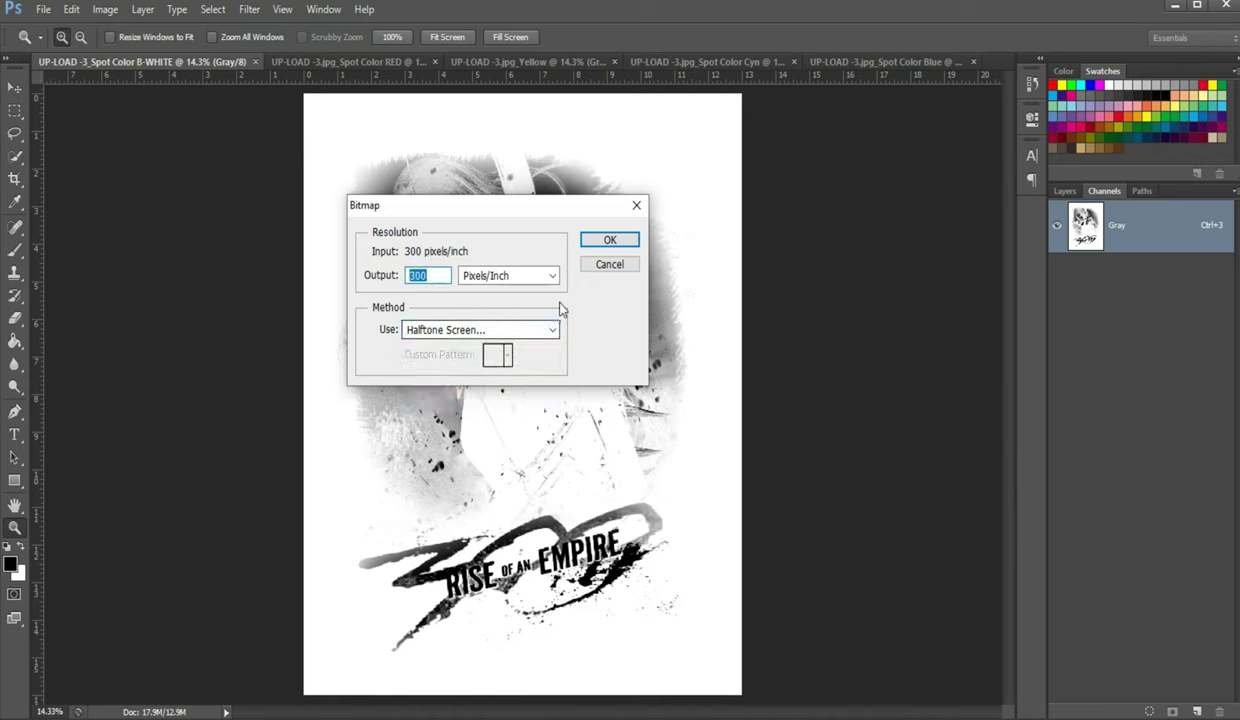
pyautogui.click(593, 246)
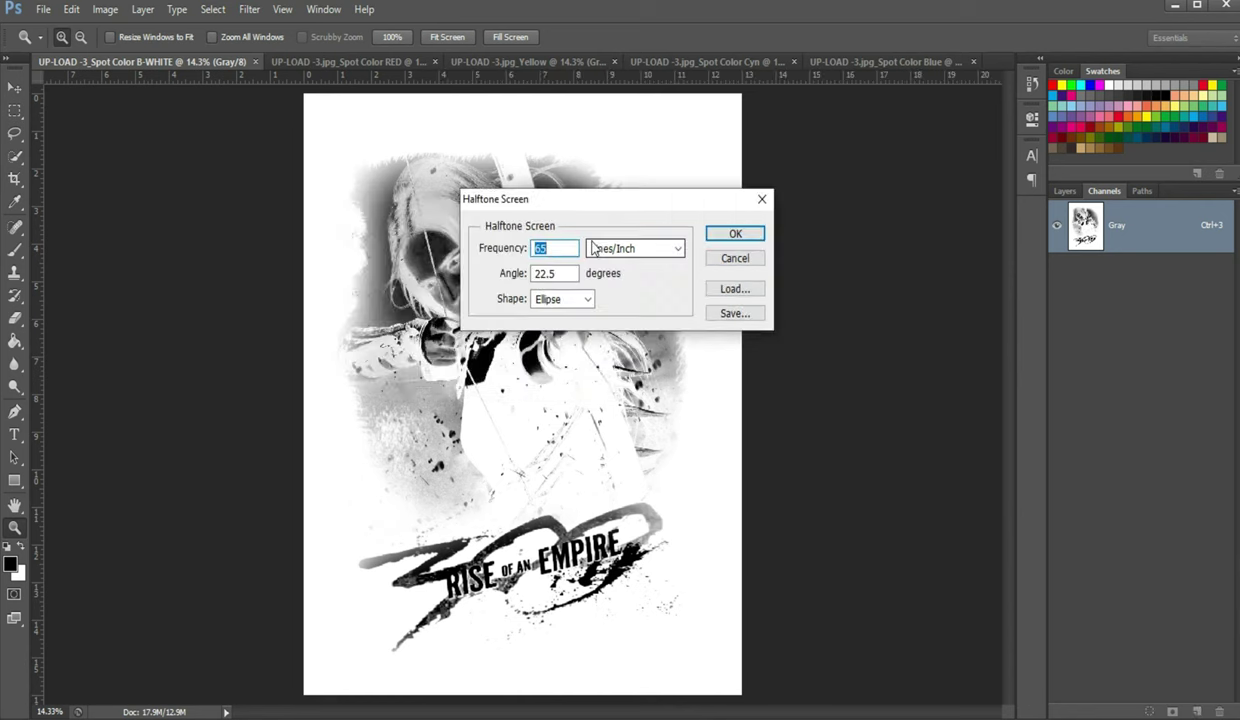
# - Apply a 65 lines/inch, 22.5°, Ellipse halftone screen
pyautogui.moveTo(600, 199); pyautogui.dragTo(805, 140)
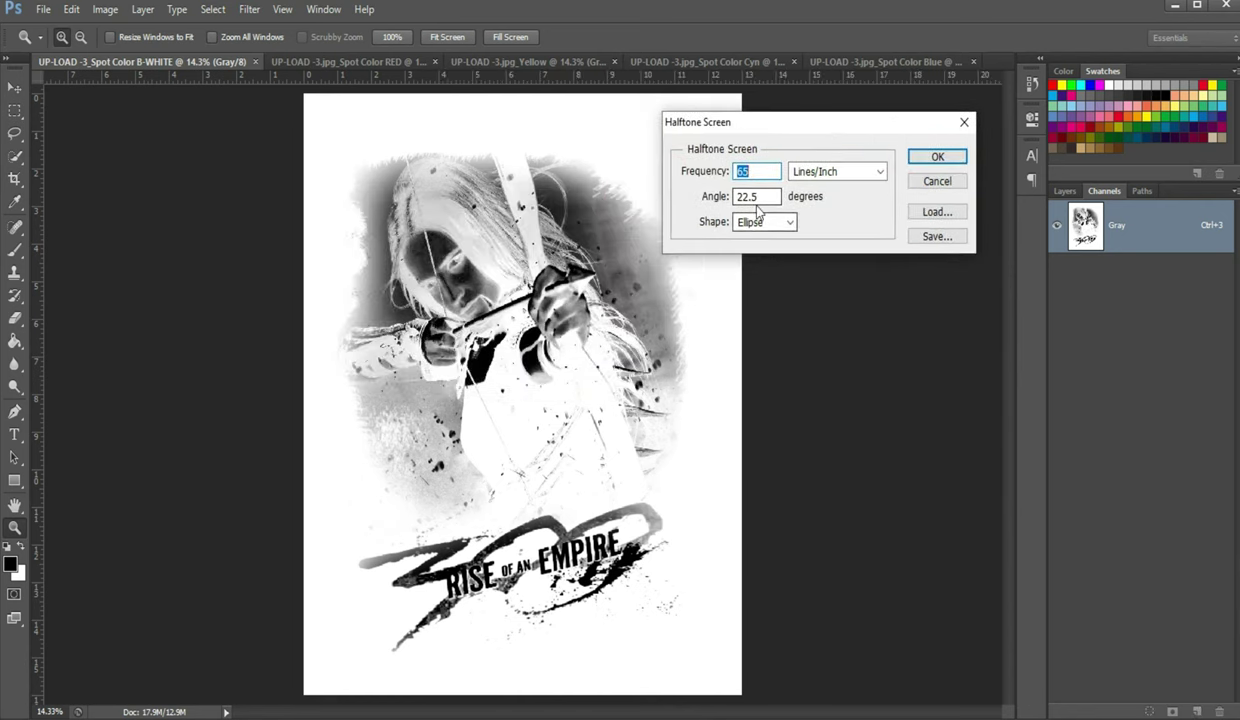
pyautogui.click(760, 171)
pyautogui.click(770, 226)
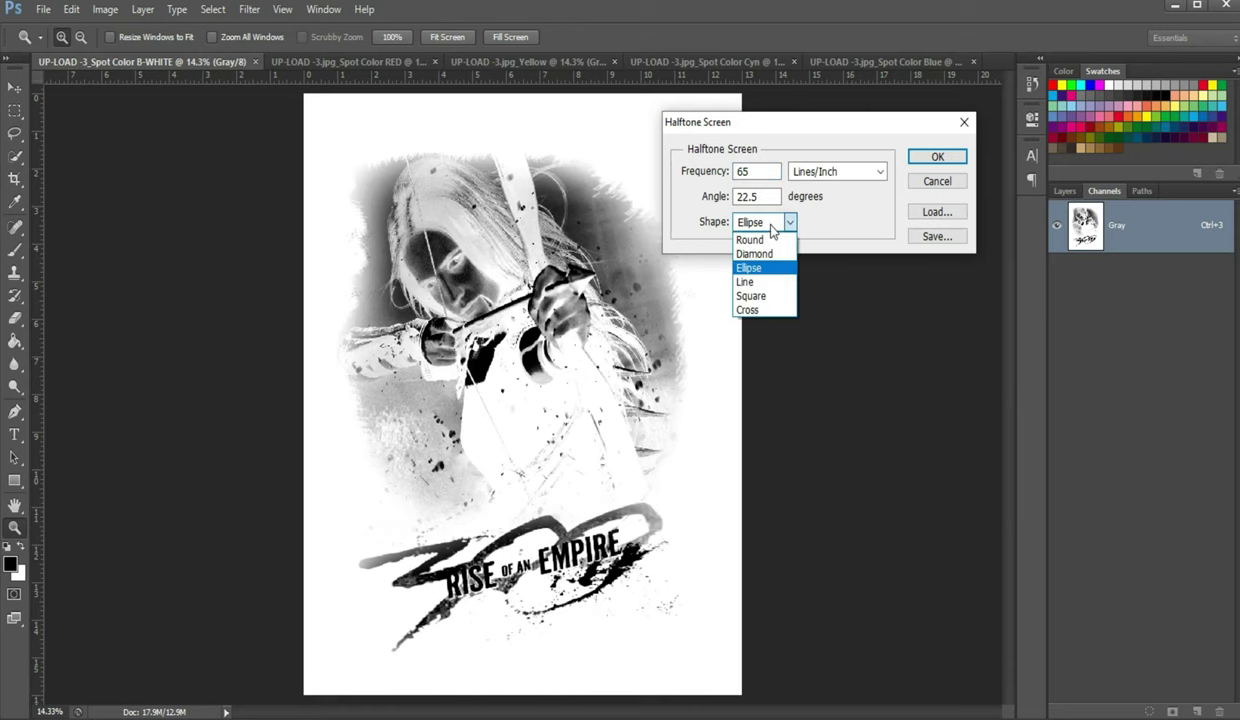
pyautogui.click(772, 230)
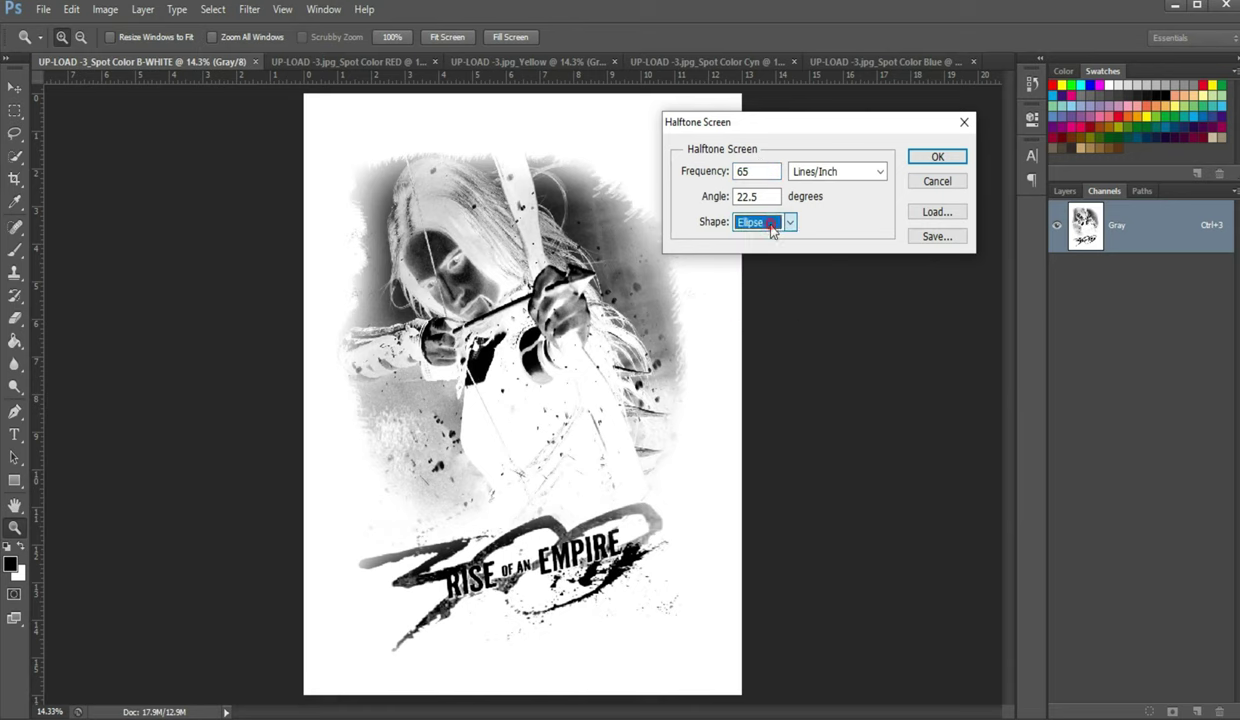
pyautogui.click(933, 158)
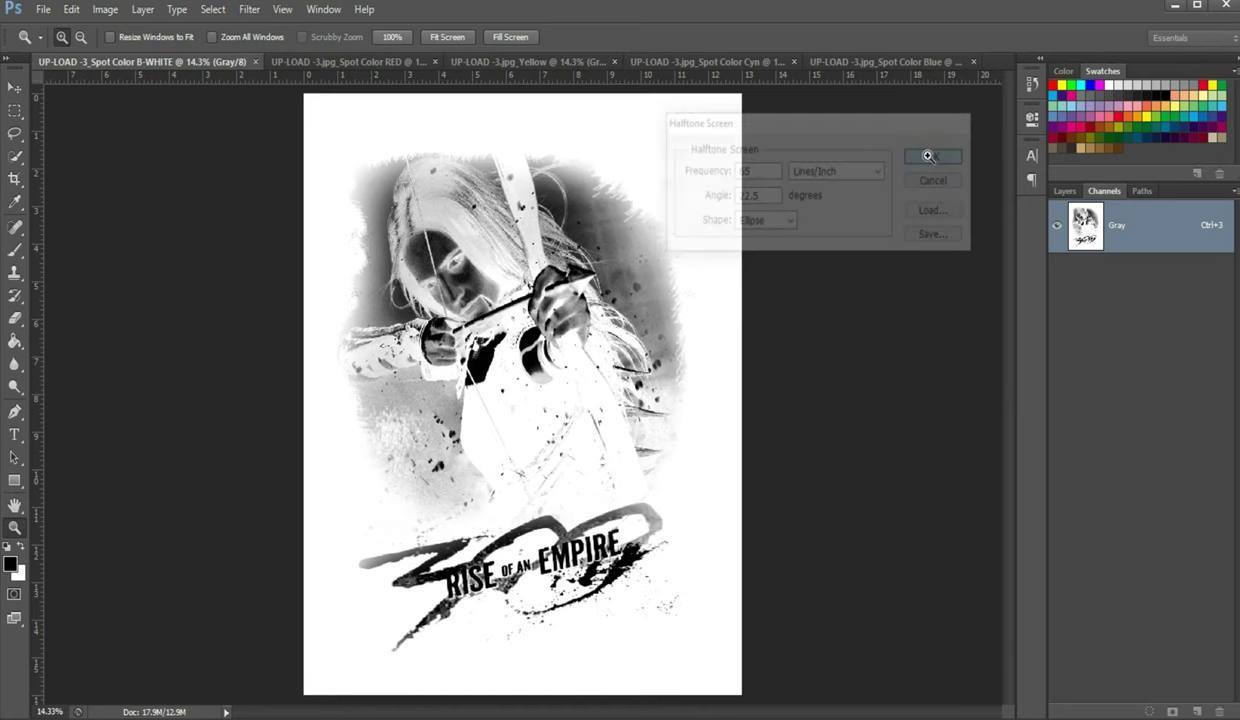
# - Zoom in on the archer's face to inspect the halftone dots, then fit the poster on screen
pyautogui.click(450, 240)
pyautogui.click(490, 258)
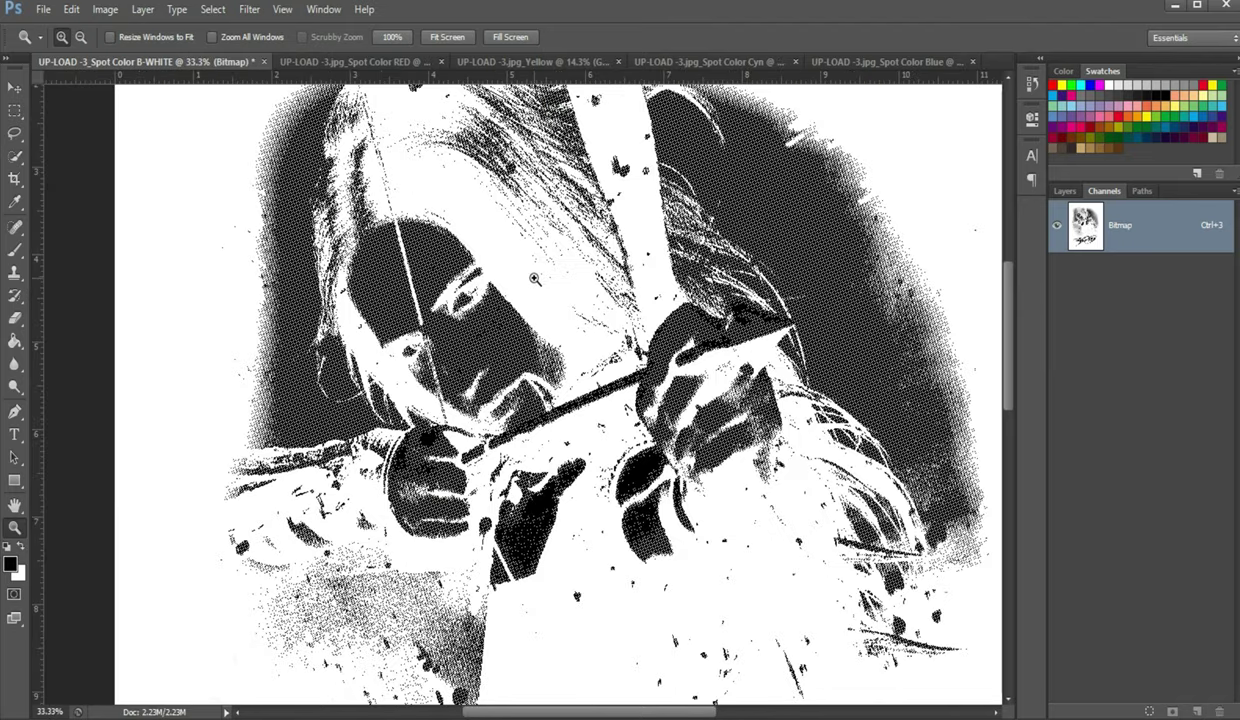
pyautogui.click(534, 278)
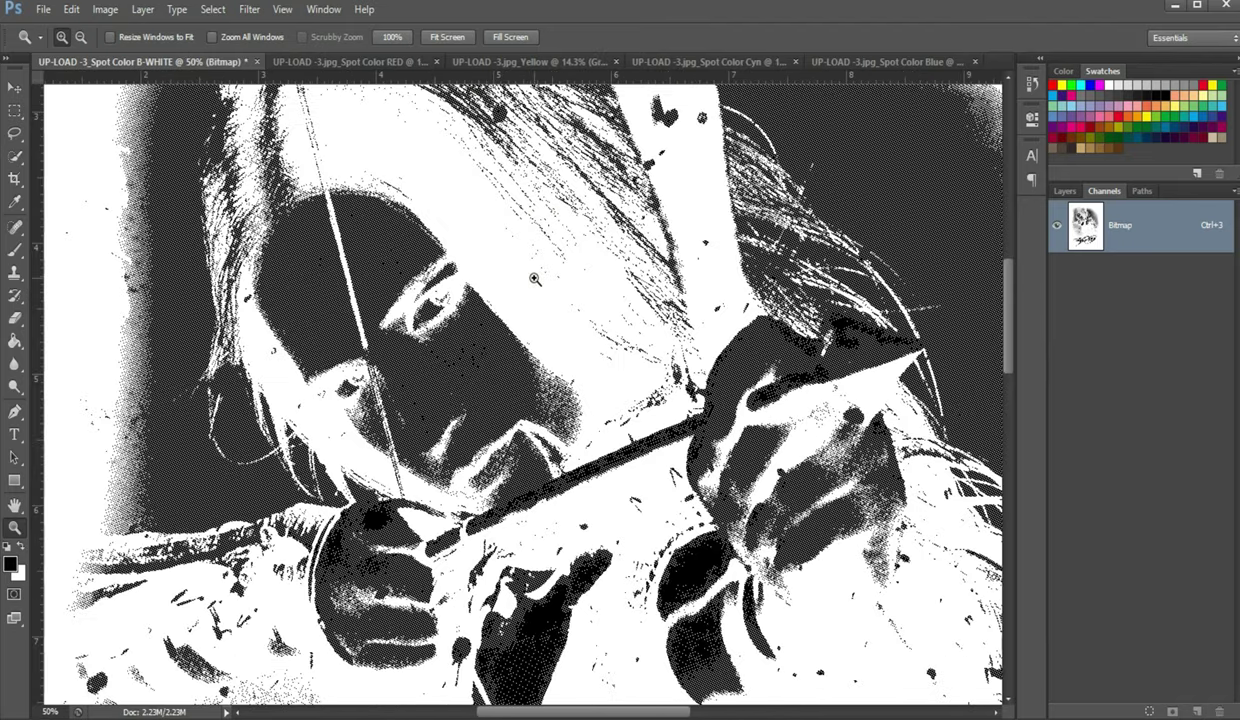
pyautogui.click(634, 344)
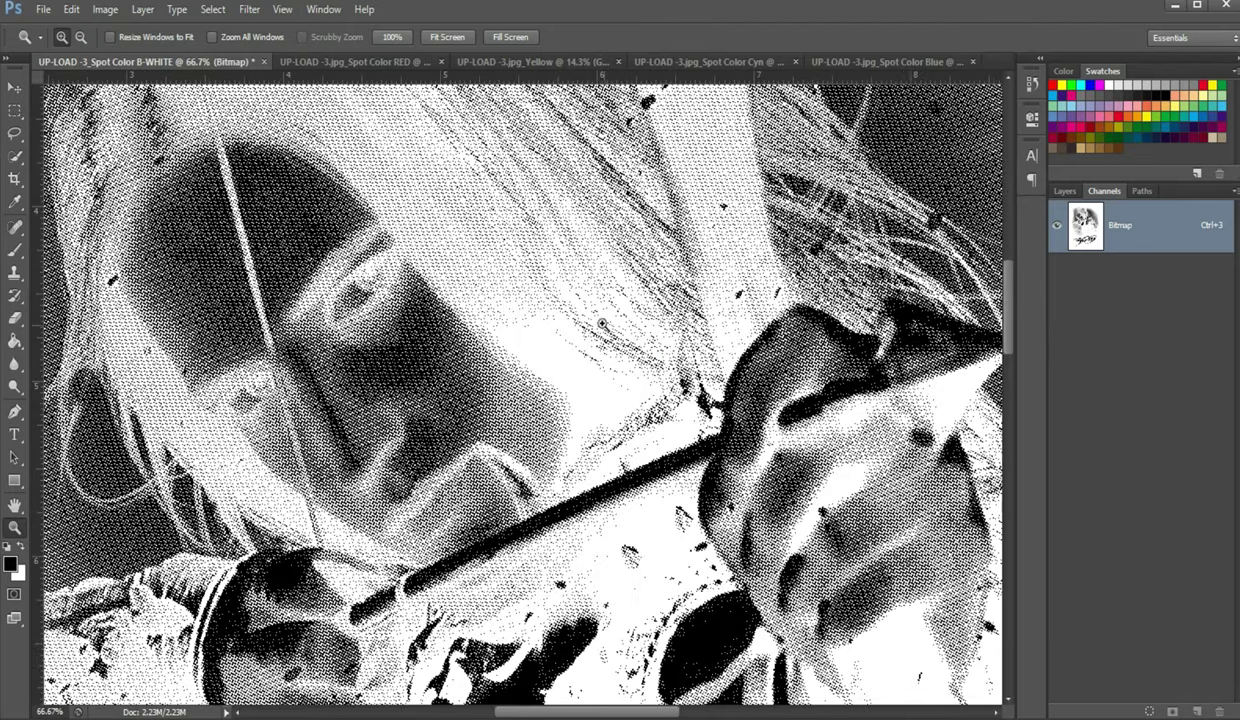
pyautogui.rightClick(566, 297)
pyautogui.click(600, 318)
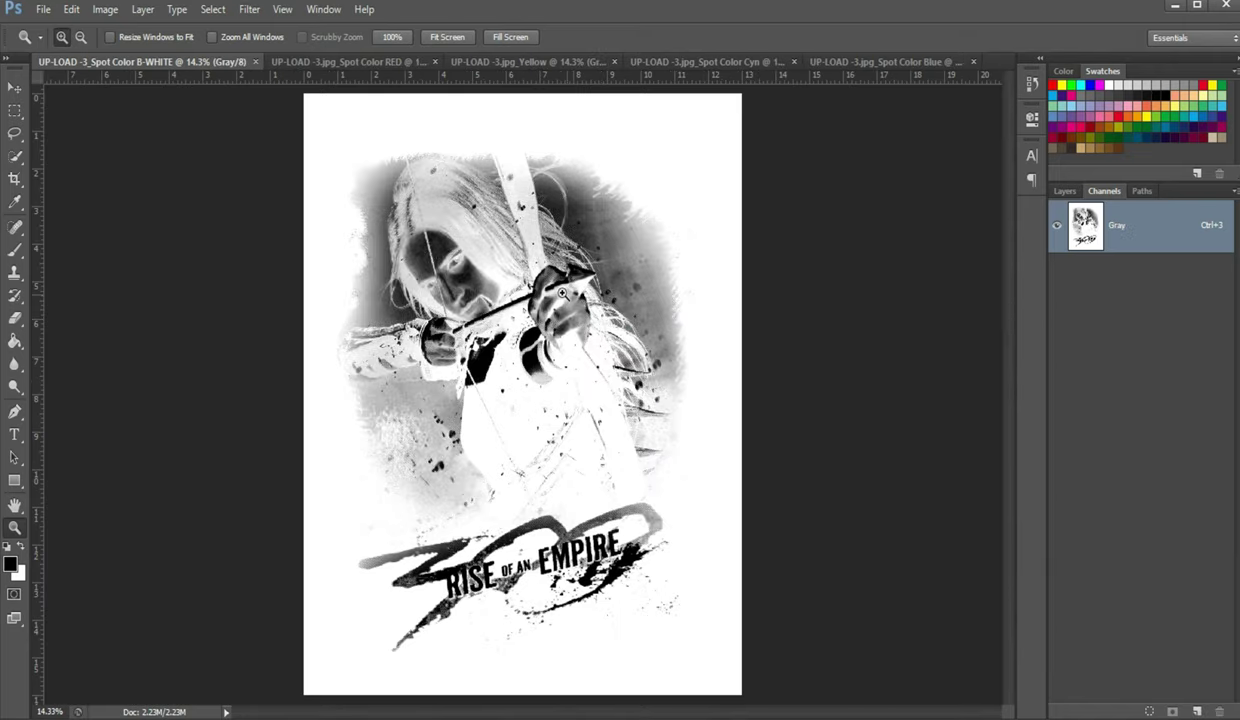
# - Convert the B-WHITE poster to a 300 ppi Bitmap halftone at 55 lines per inch
pyautogui.click(118, 10)
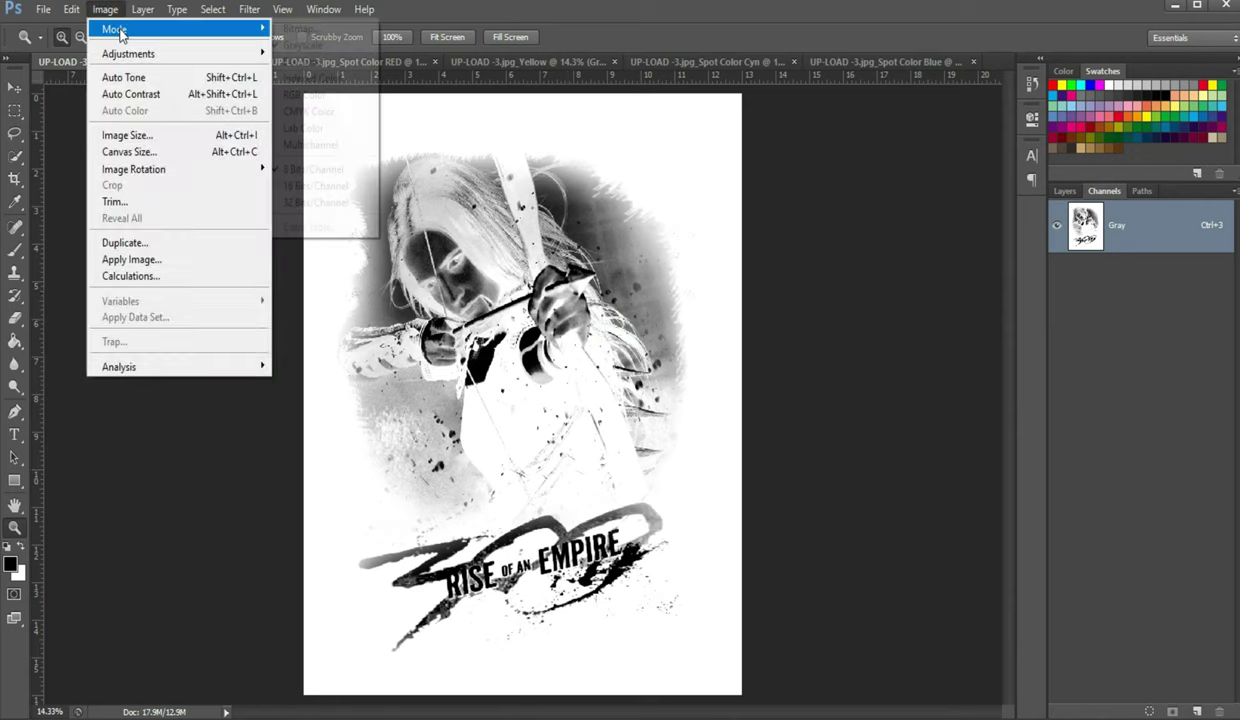
pyautogui.click(292, 29)
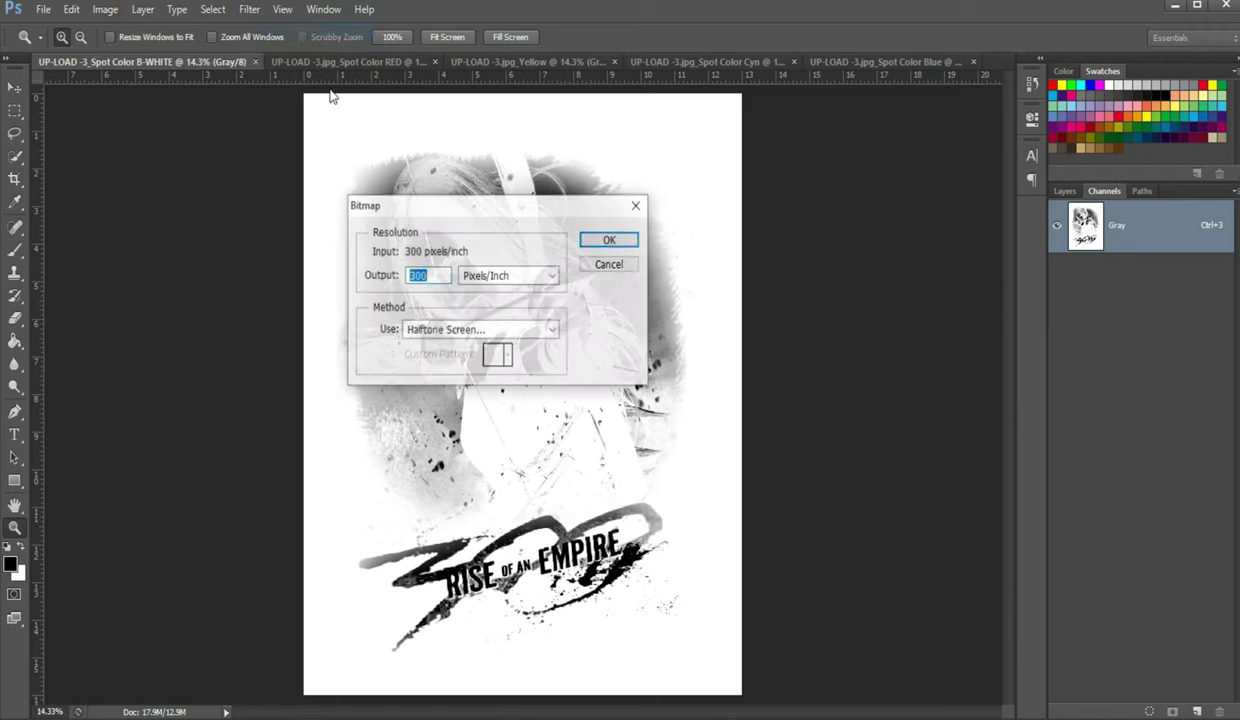
pyautogui.click(604, 240)
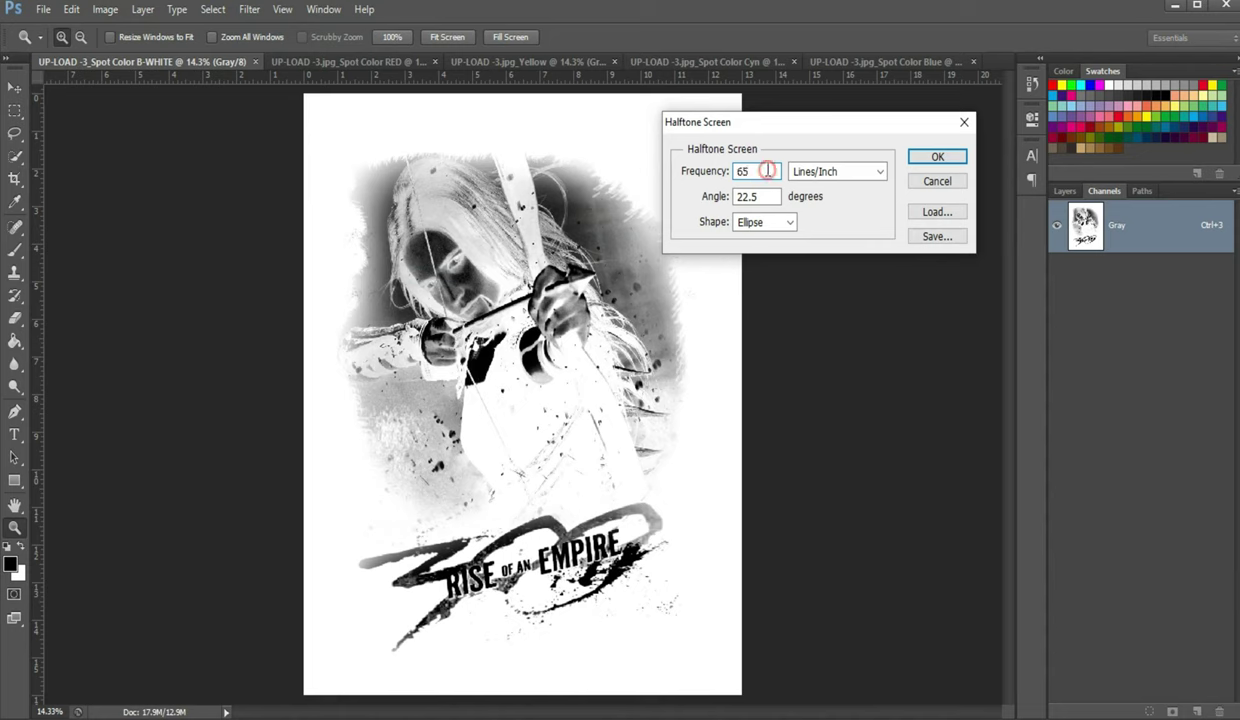
pyautogui.click(766, 171)
pyautogui.write('55')
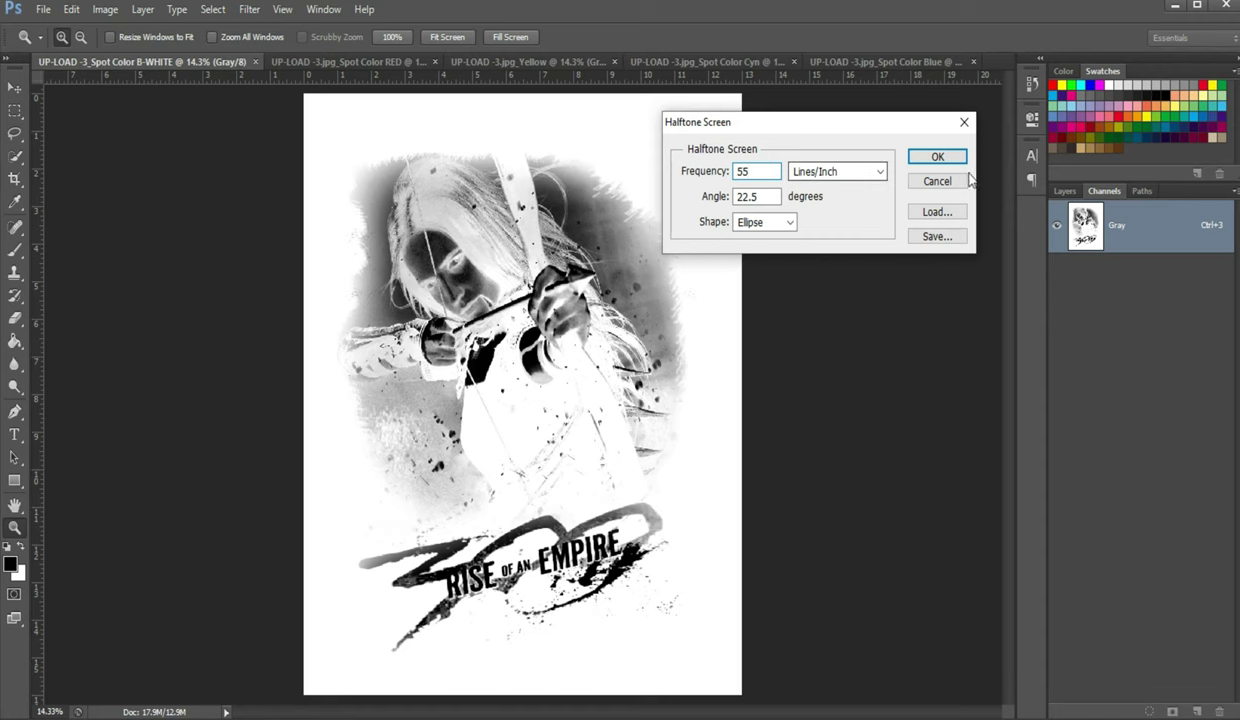
pyautogui.click(910, 156)
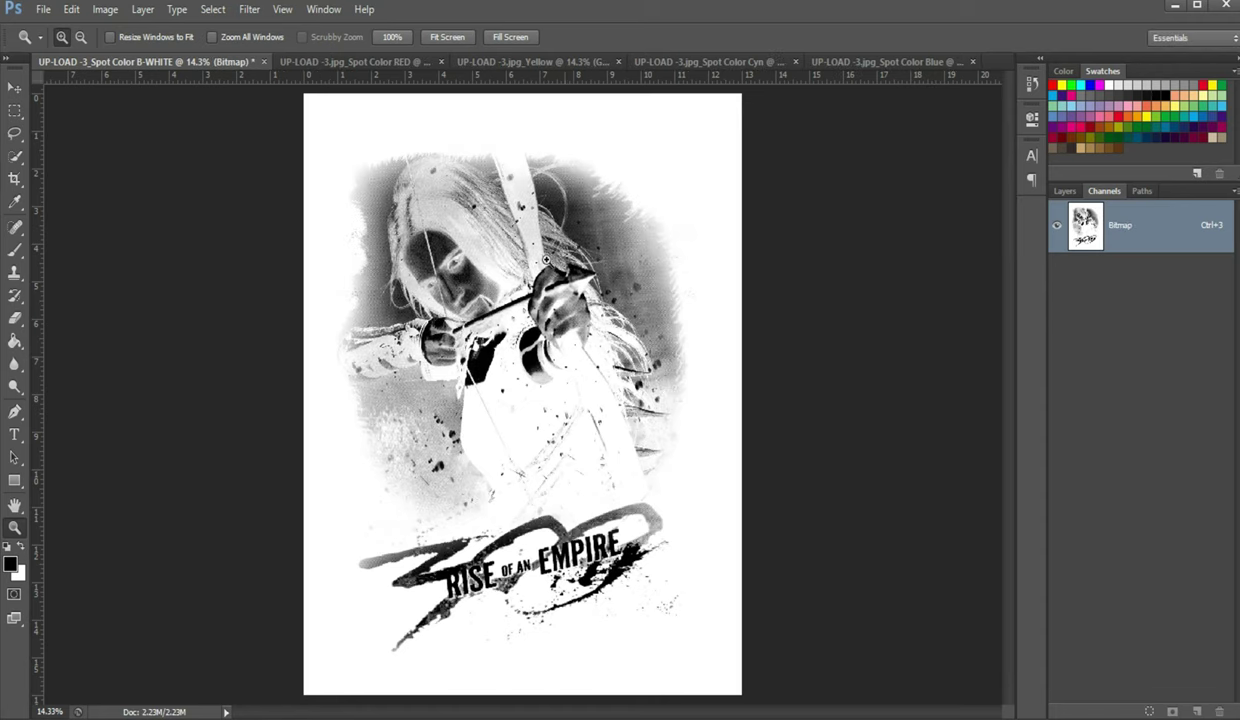
# - Zoom in on the archer to inspect the halftone dots, then fit the poster on screen
pyautogui.click(531, 253)
pyautogui.click(544, 260)
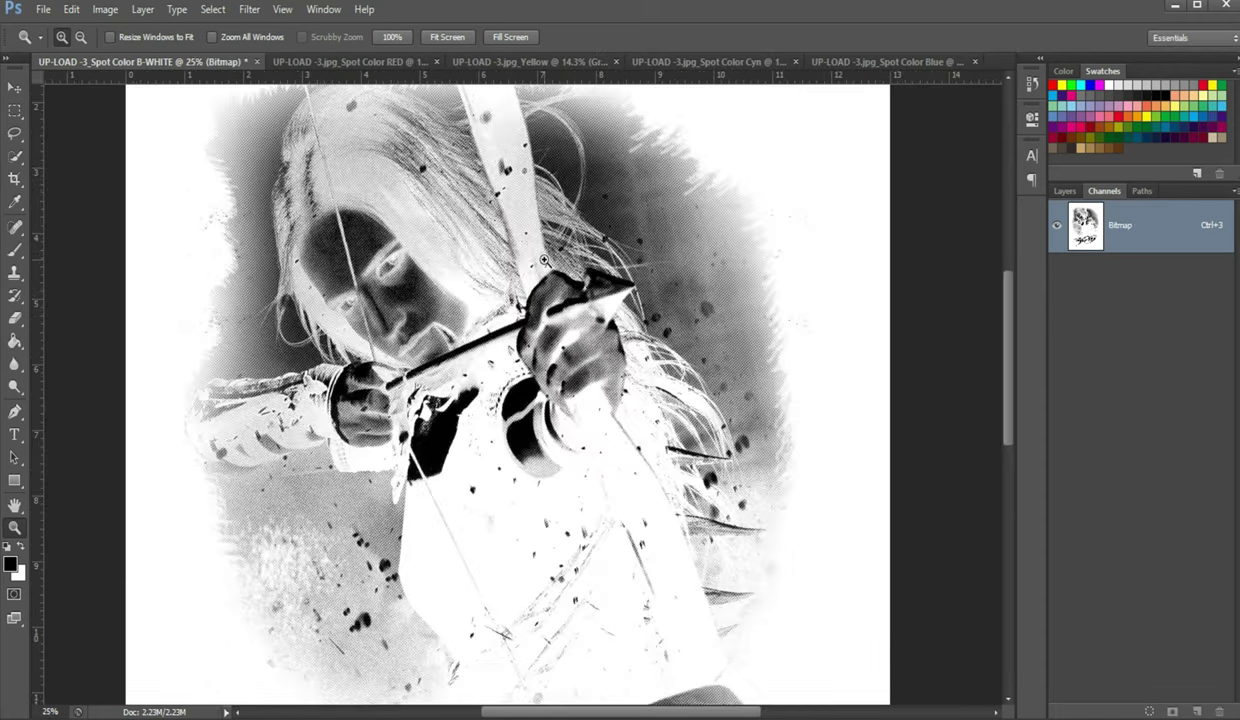
pyautogui.click(544, 260)
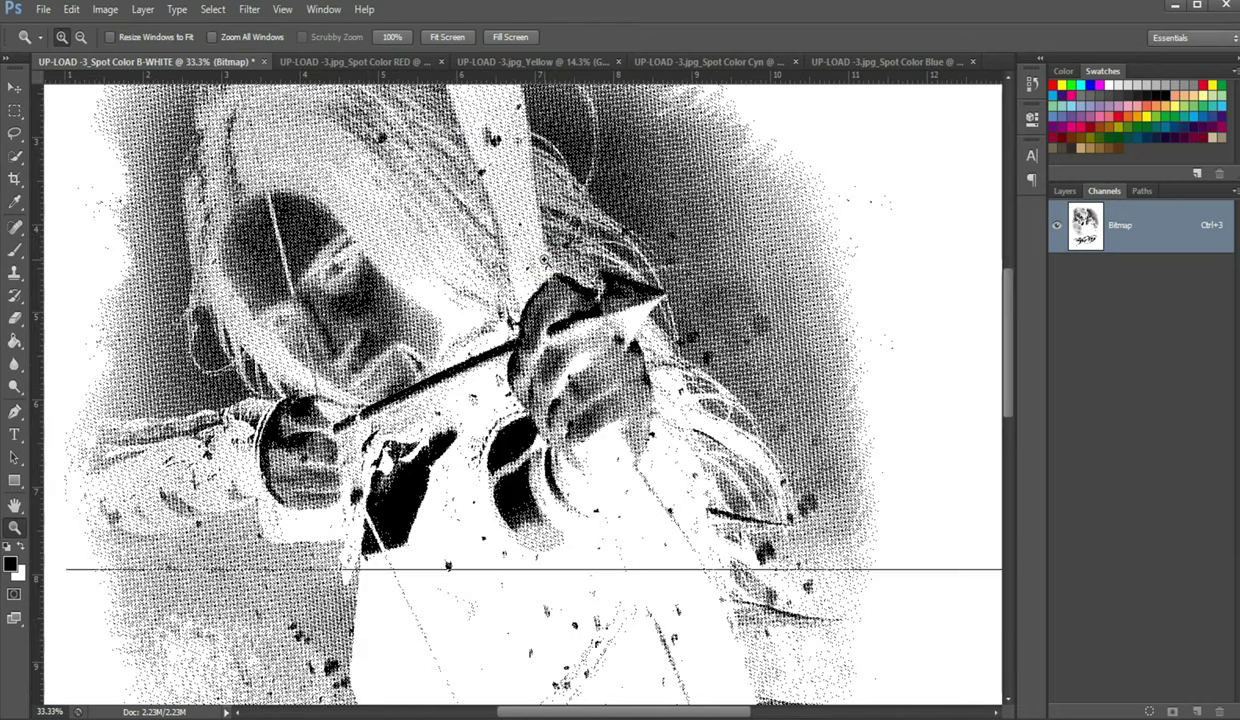
pyautogui.click(544, 260)
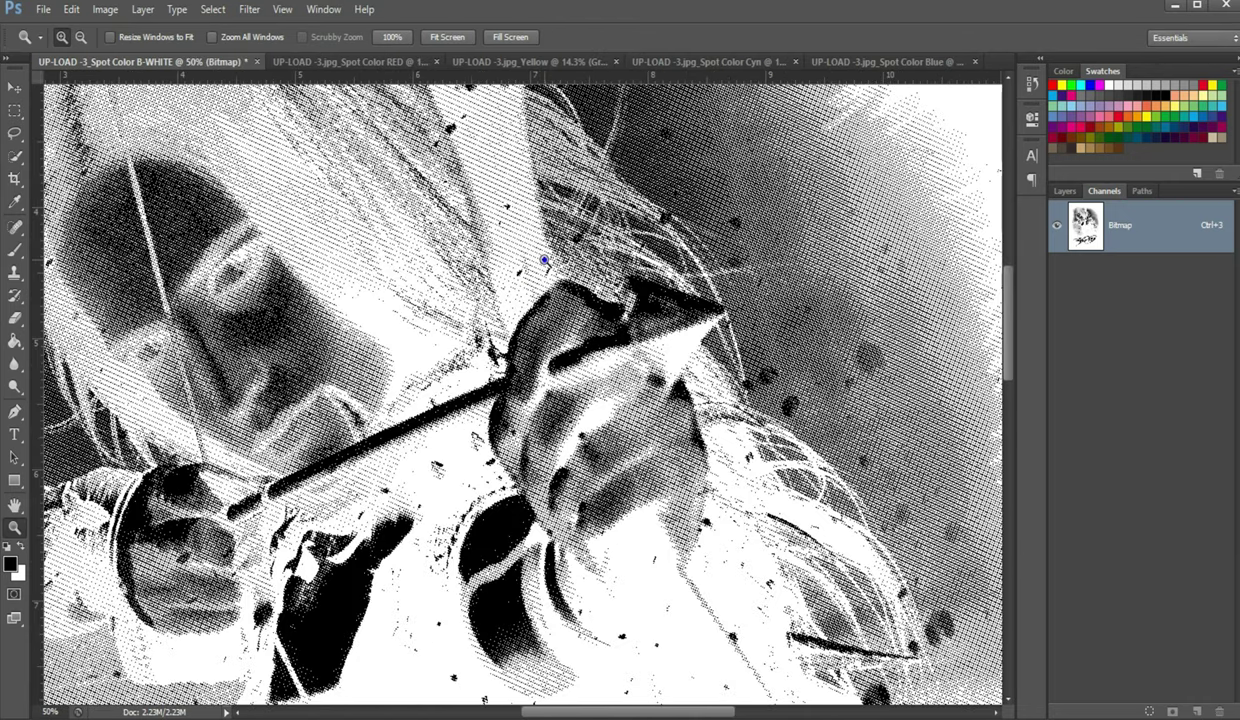
pyautogui.rightClick(544, 260)
pyautogui.click(556, 272)
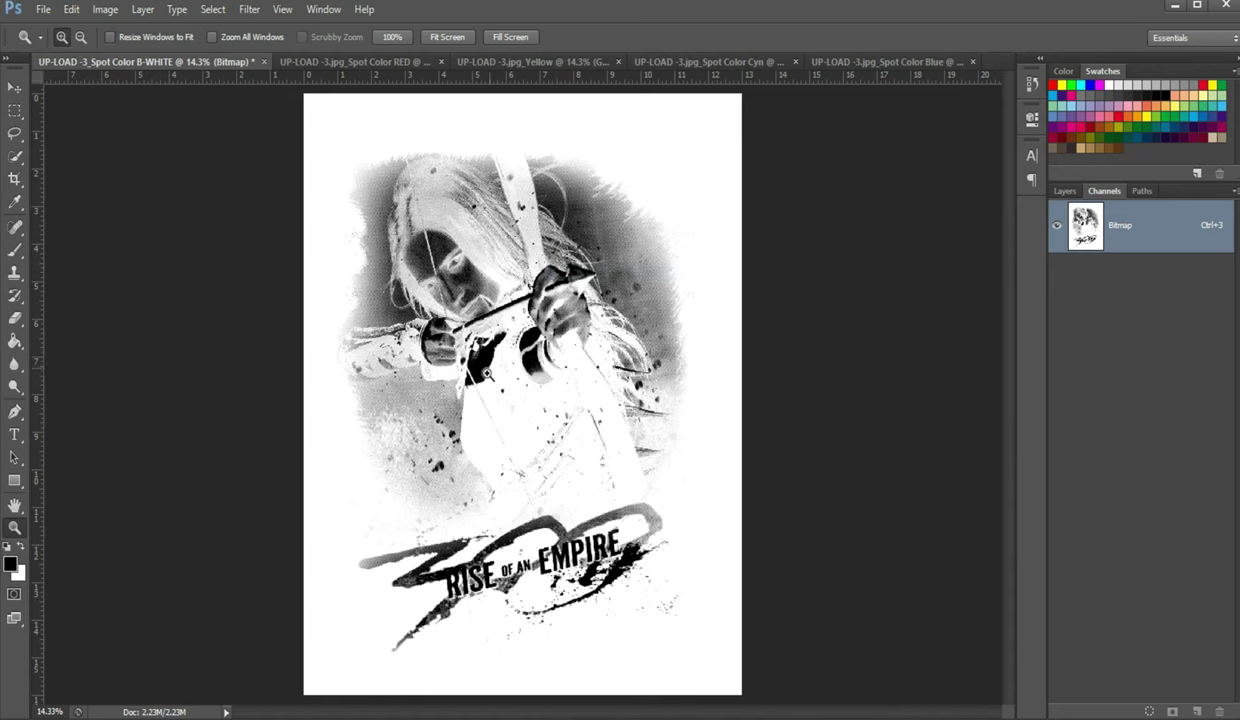
# - Zoom in again and centre the archer's face at 100% to check dot detail
pyautogui.click(447, 380)
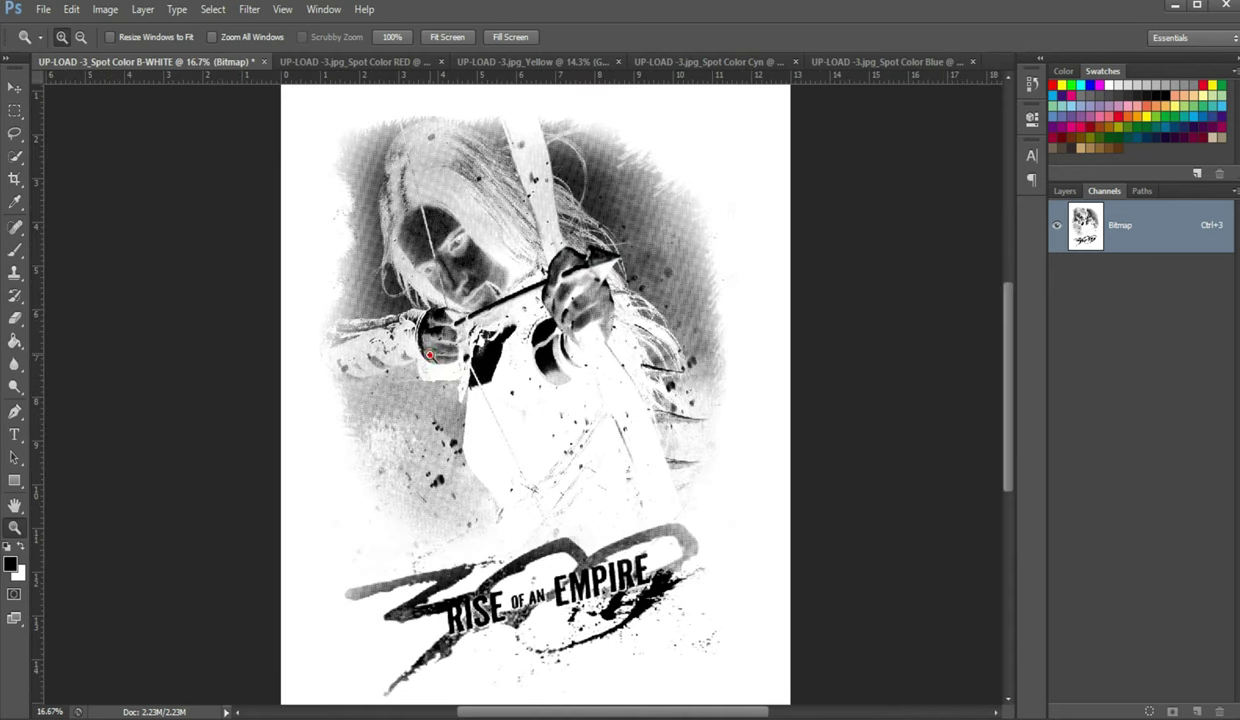
pyautogui.click(430, 355)
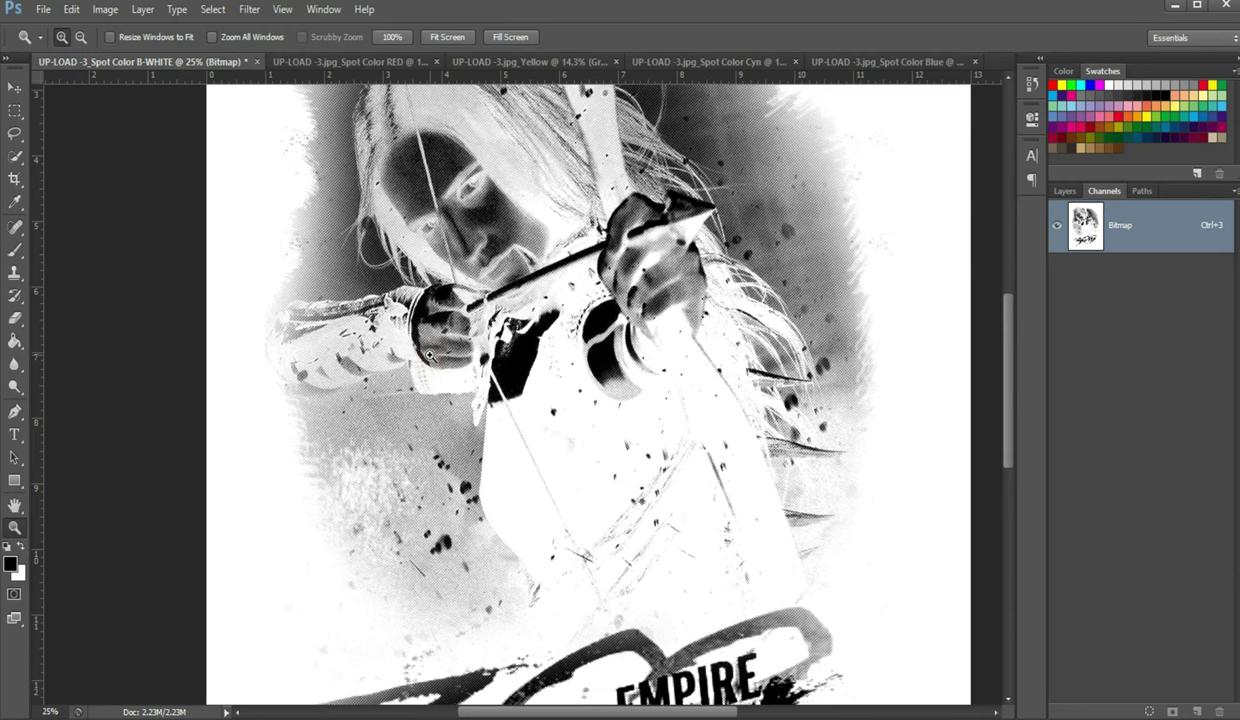
pyautogui.click(430, 355)
pyautogui.click(430, 355)
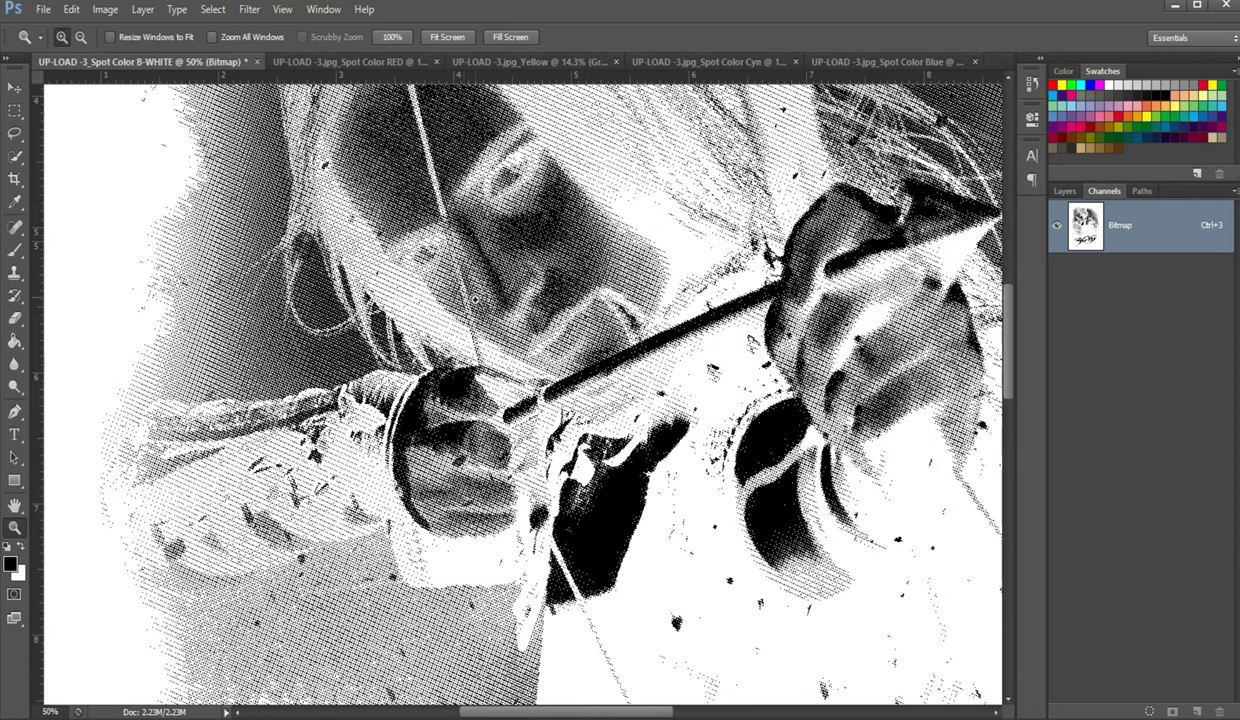
pyautogui.press('h')
pyautogui.moveTo(475, 298); pyautogui.dragTo(478, 370)
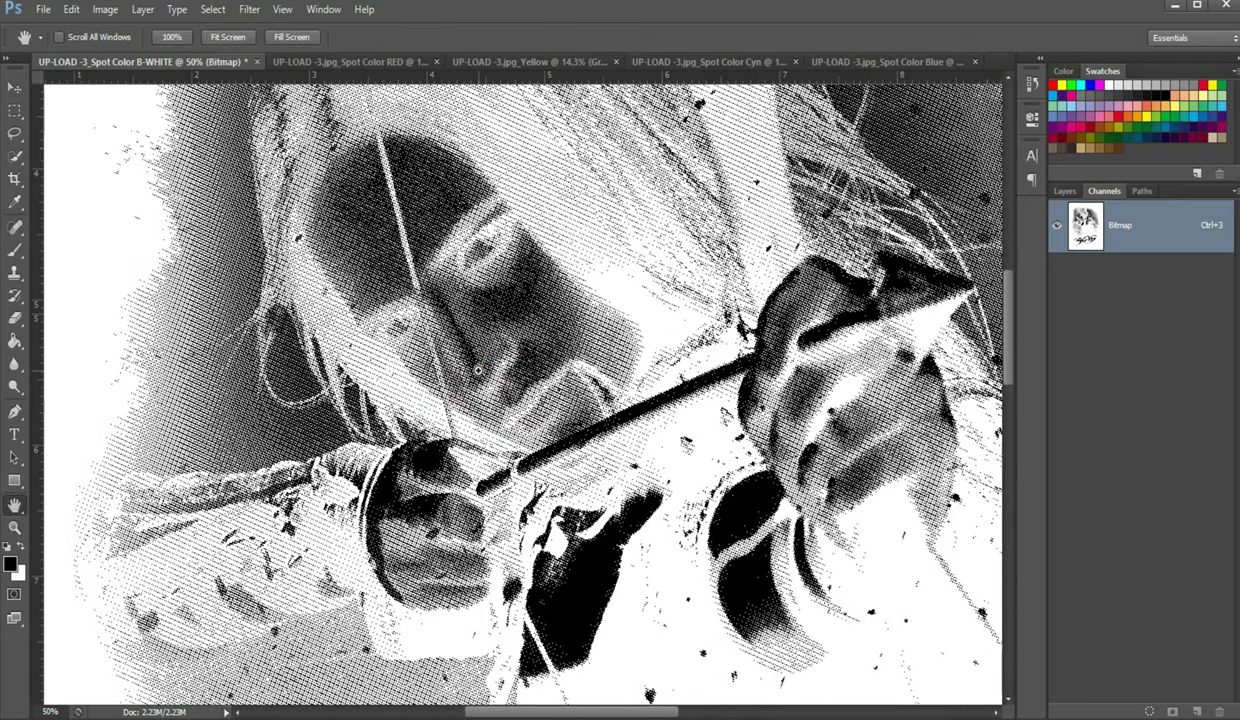
pyautogui.press('z')
pyautogui.click(478, 370)
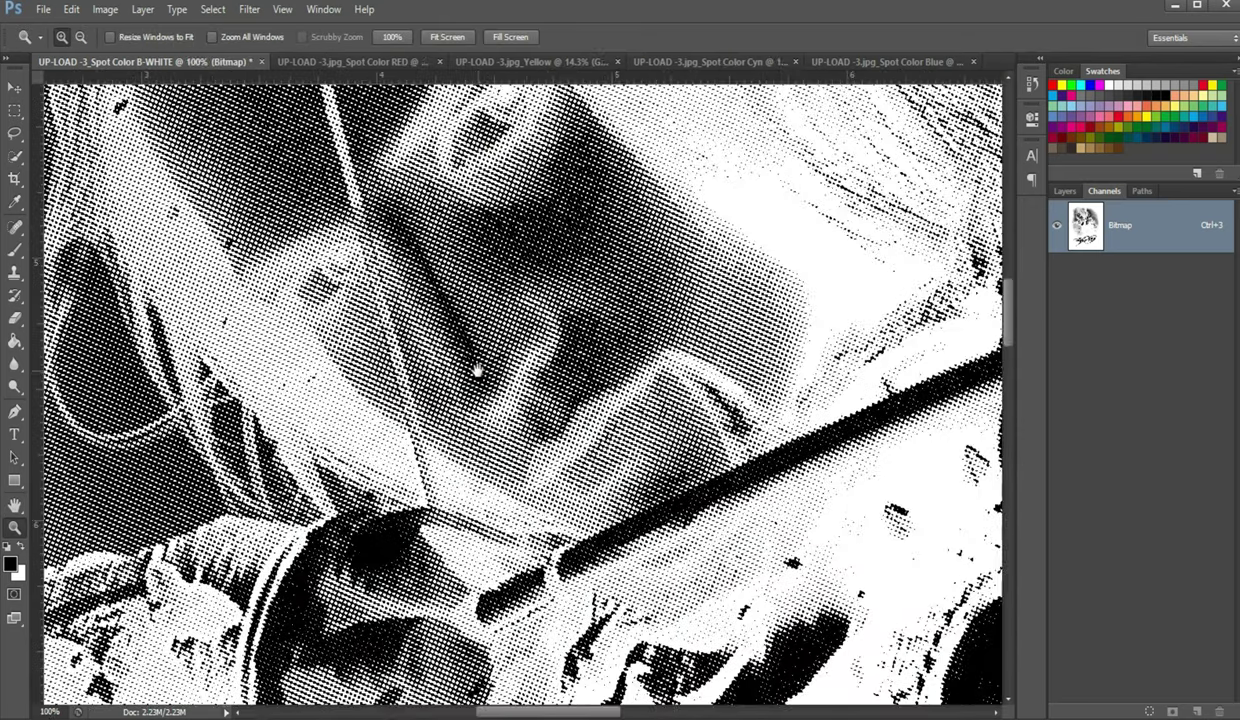
# - Pan across the archer's hair to check the dots, then fit the poster on screen
pyautogui.press('h')
pyautogui.moveTo(540, 385)
pyautogui.mouseDown()
pyautogui.moveTo(34, 240)
pyautogui.moveTo(573, 615)
pyautogui.moveTo(455, 250)
pyautogui.moveTo(414, 326)
pyautogui.moveTo(412, 378)
pyautogui.mouseUp()
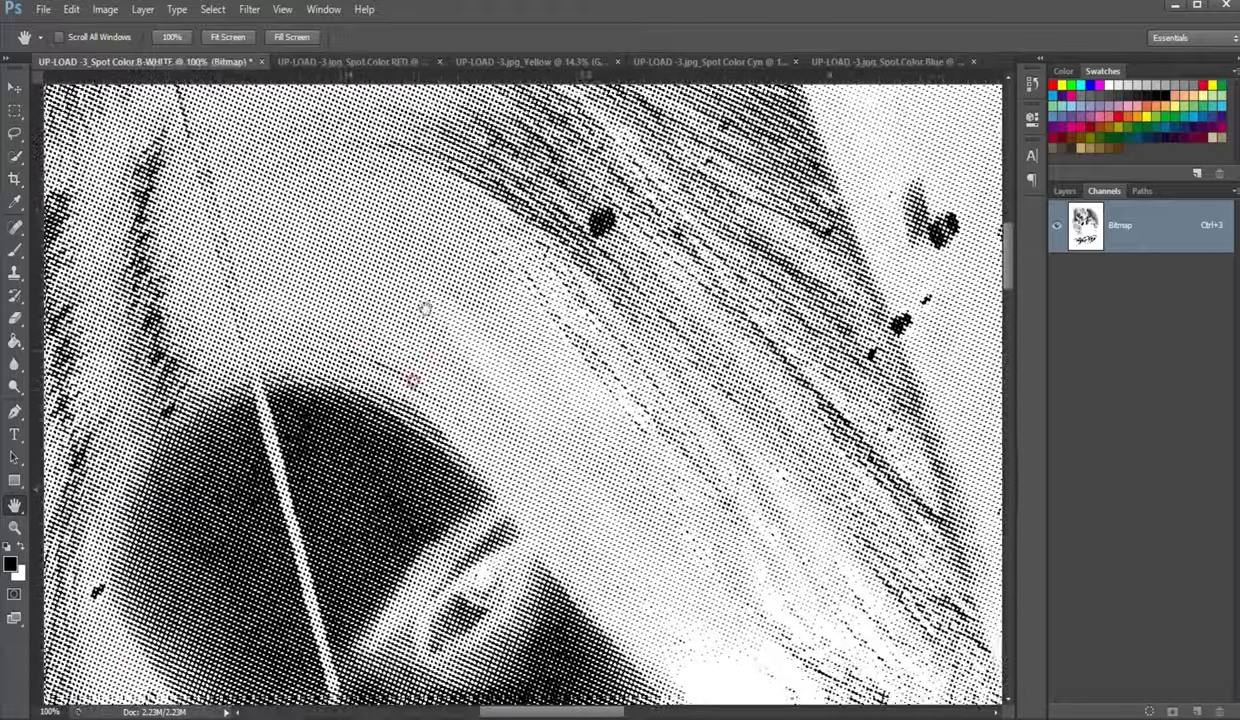
pyautogui.moveTo(425, 309); pyautogui.dragTo(450, 214)
pyautogui.press('z')
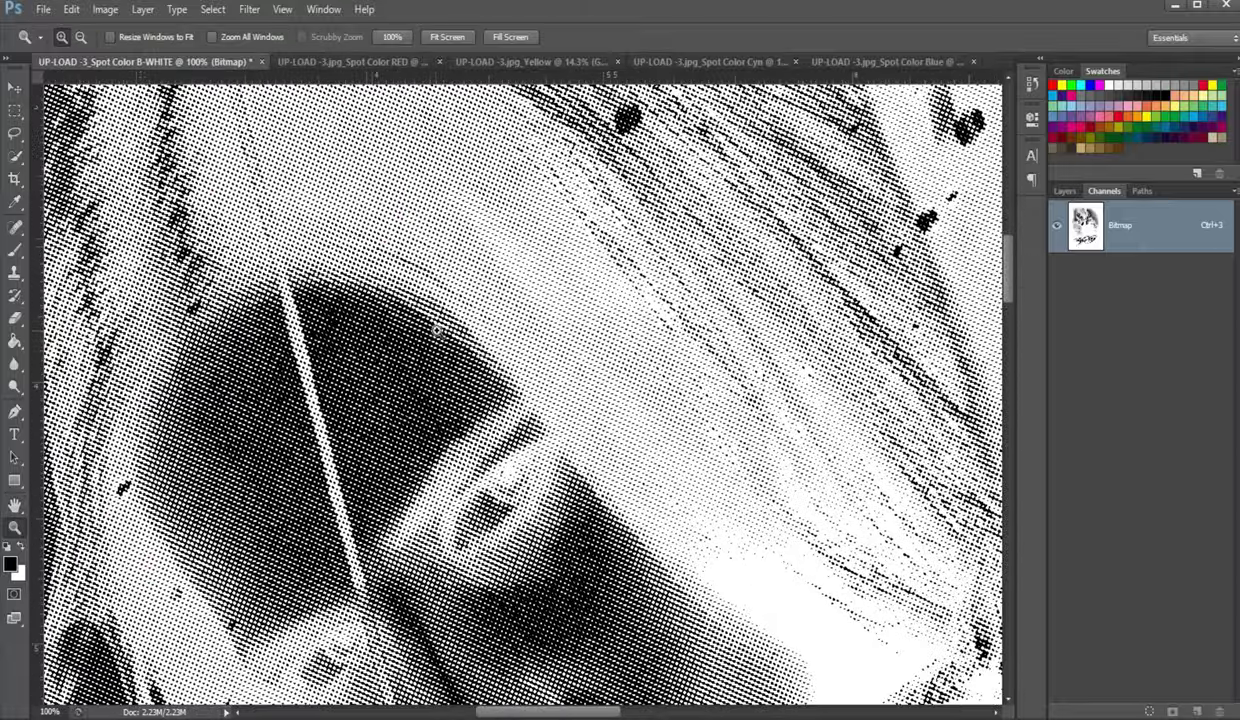
pyautogui.rightClick(425, 325)
pyautogui.click(450, 343)
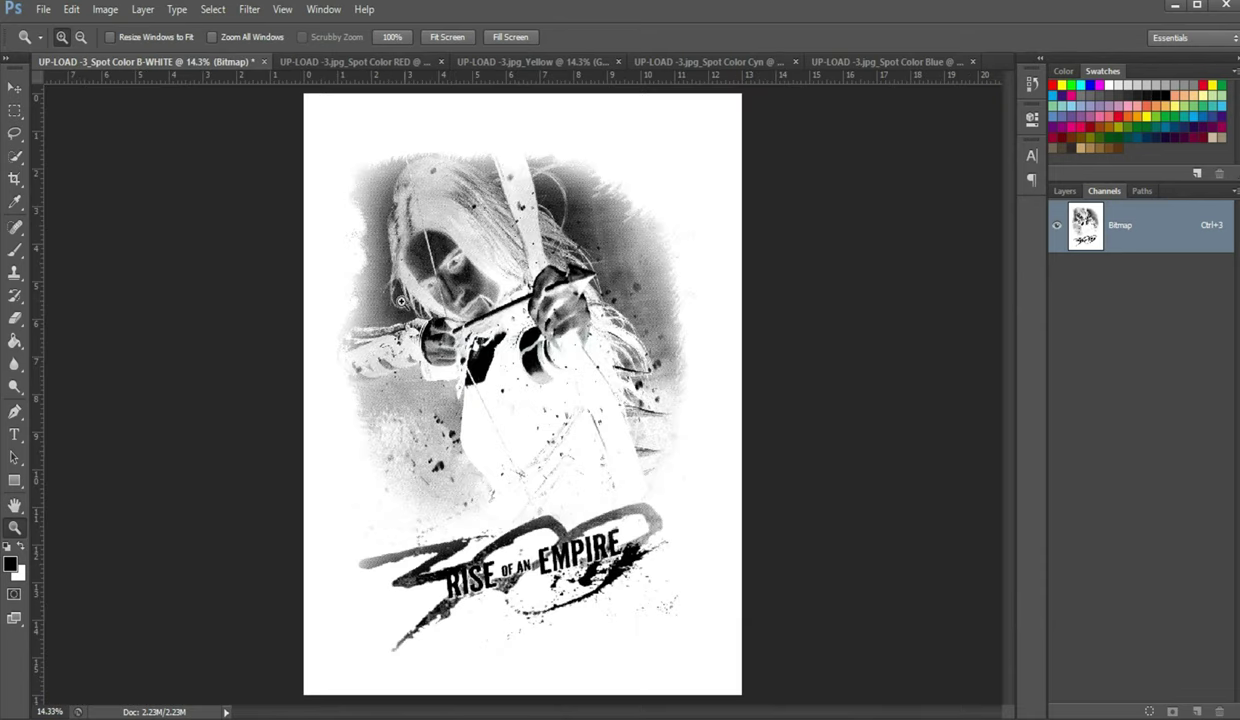
# - Convert the B-WHITE halftone back to Grayscale
pyautogui.click(107, 10)
pyautogui.moveTo(115, 29)
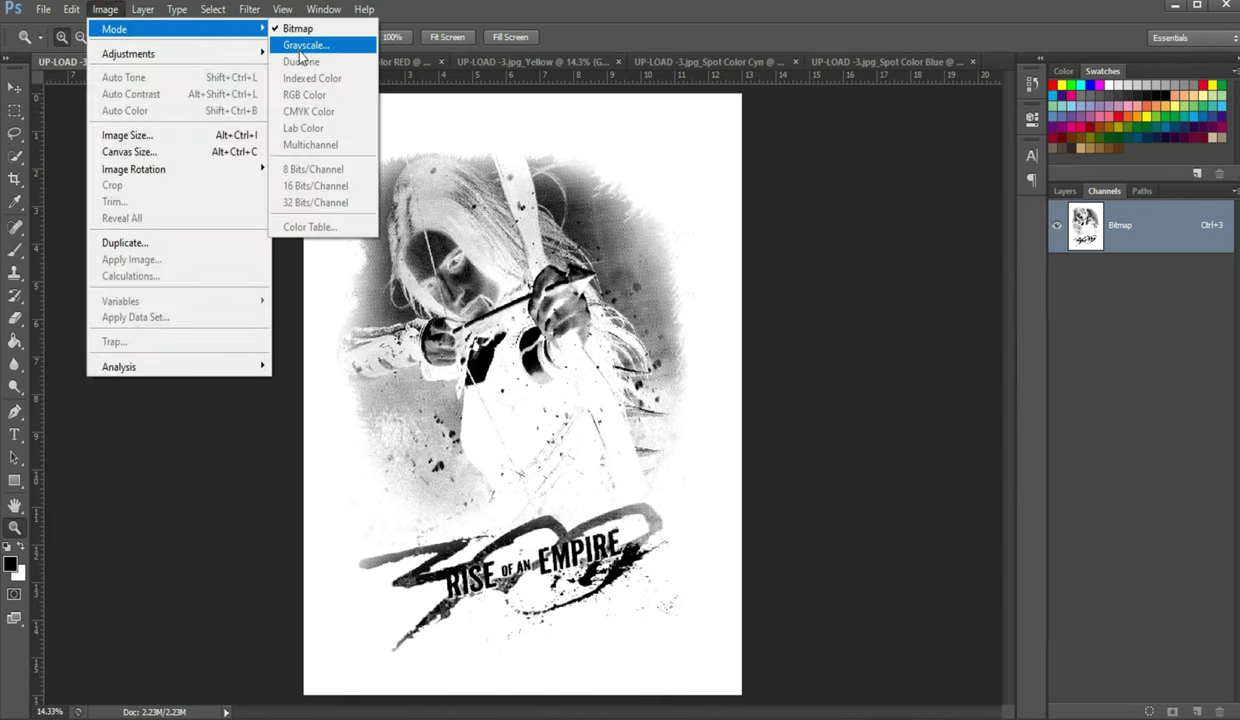
pyautogui.click(300, 48)
pyautogui.click(525, 268)
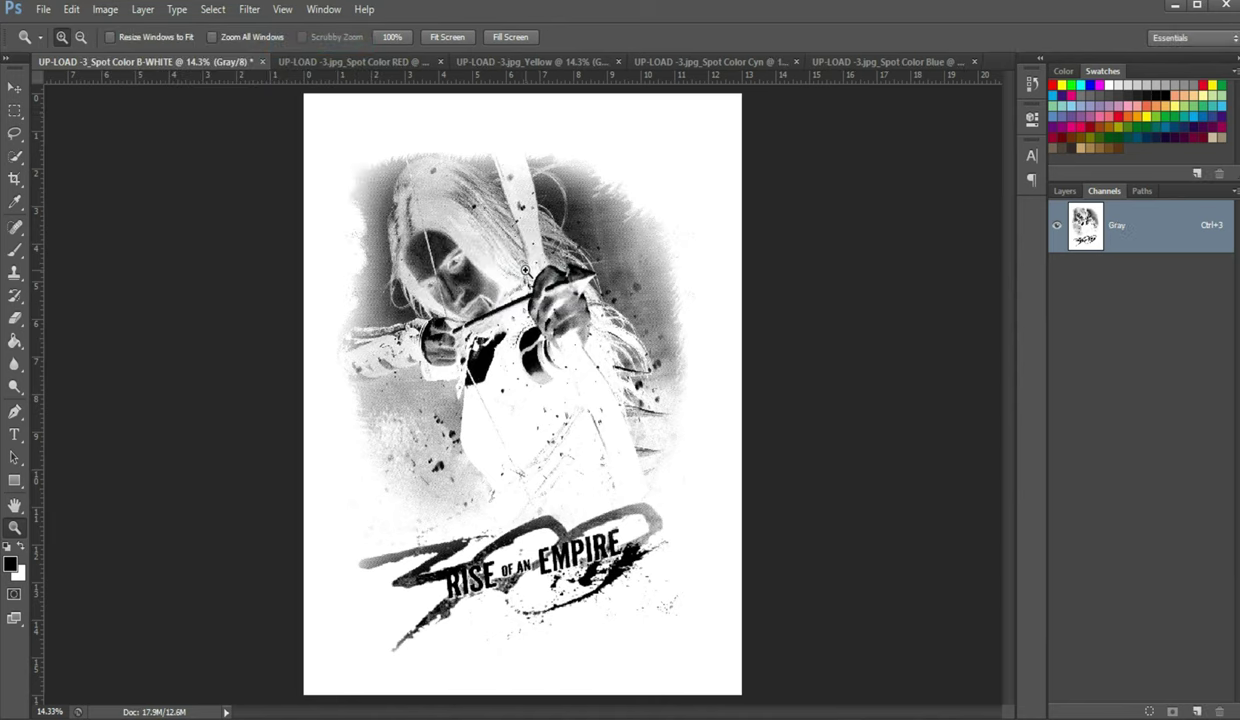
# - Turn the Spot Color RED file into a 300 ppi Bitmap halftone, then back to Grayscale at size ratio 1
pyautogui.click(340, 61)
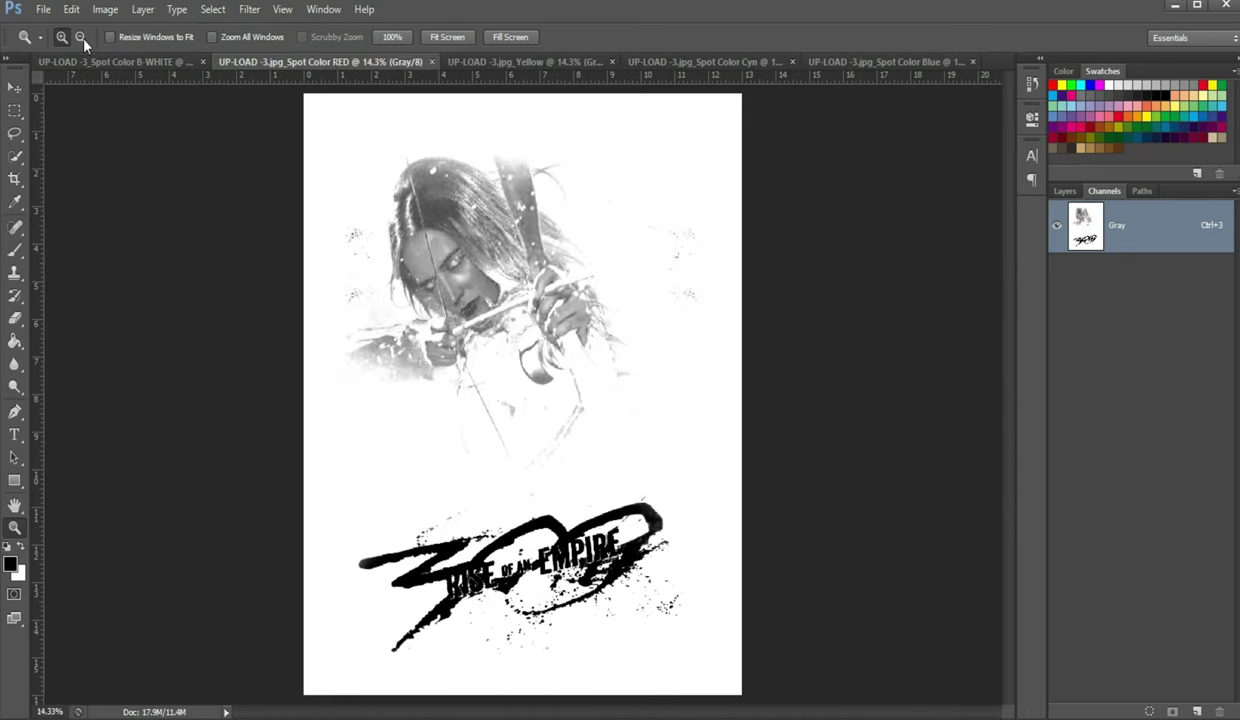
pyautogui.click(105, 12)
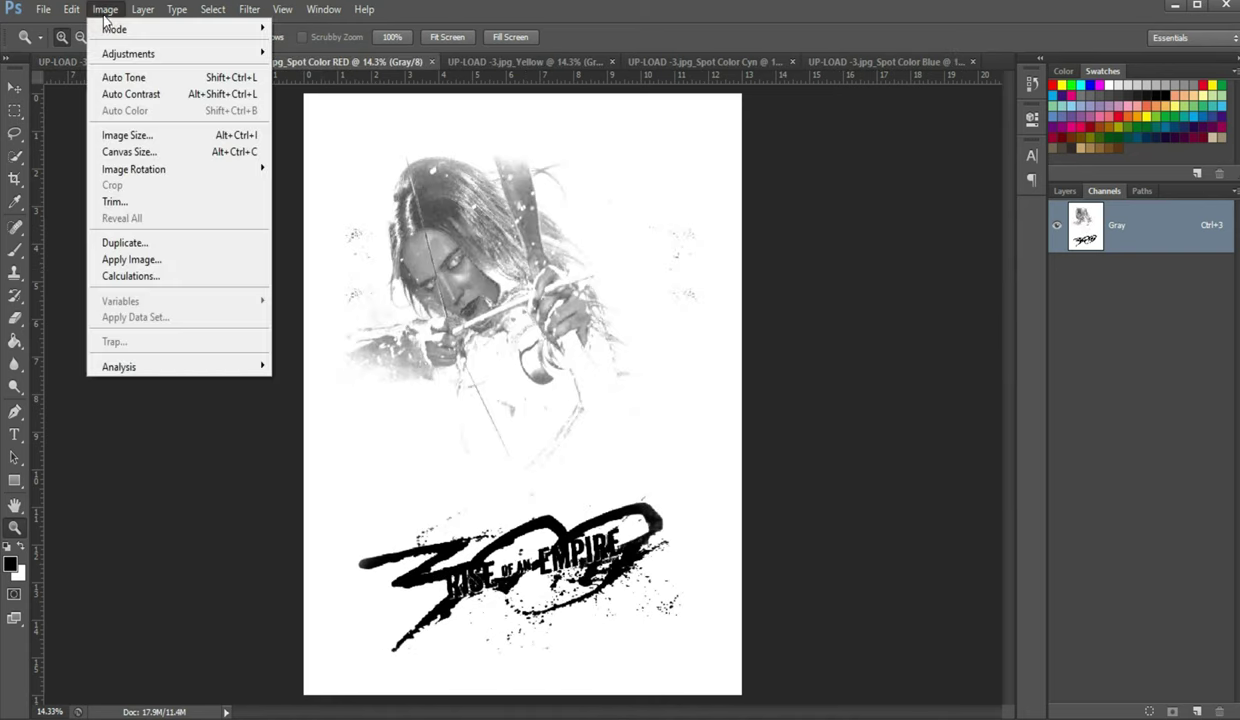
pyautogui.moveTo(114, 29)
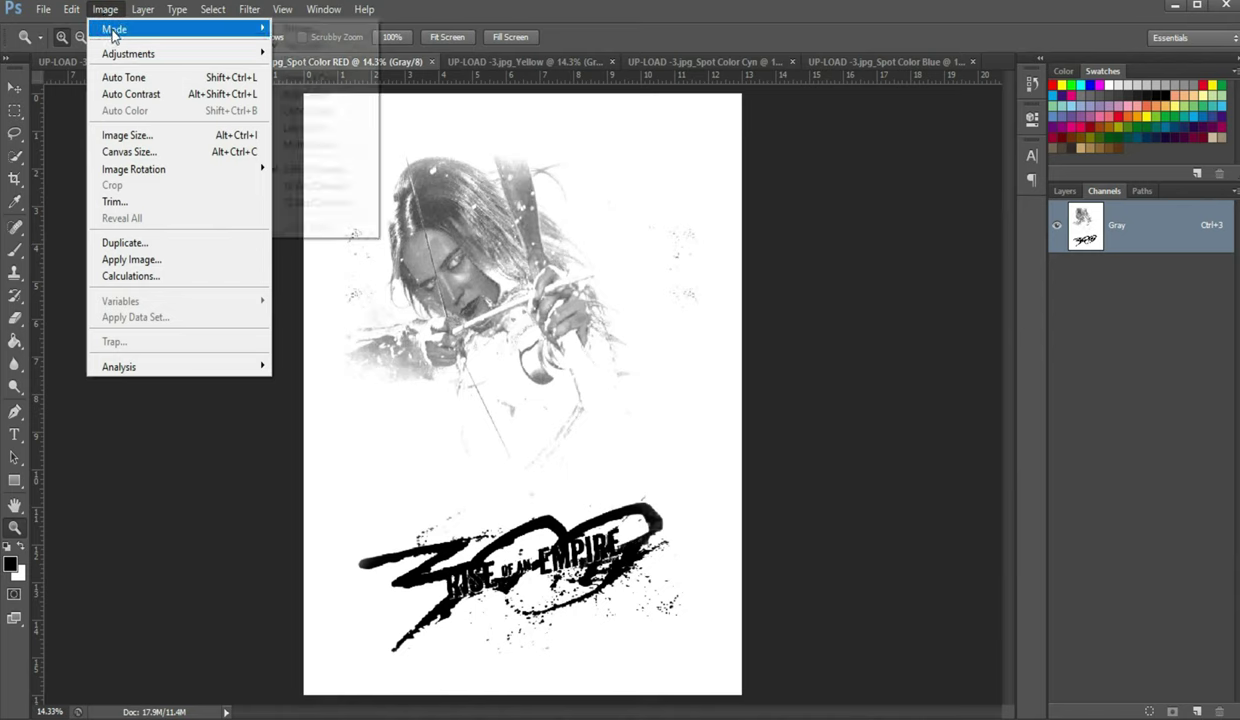
pyautogui.click(295, 30)
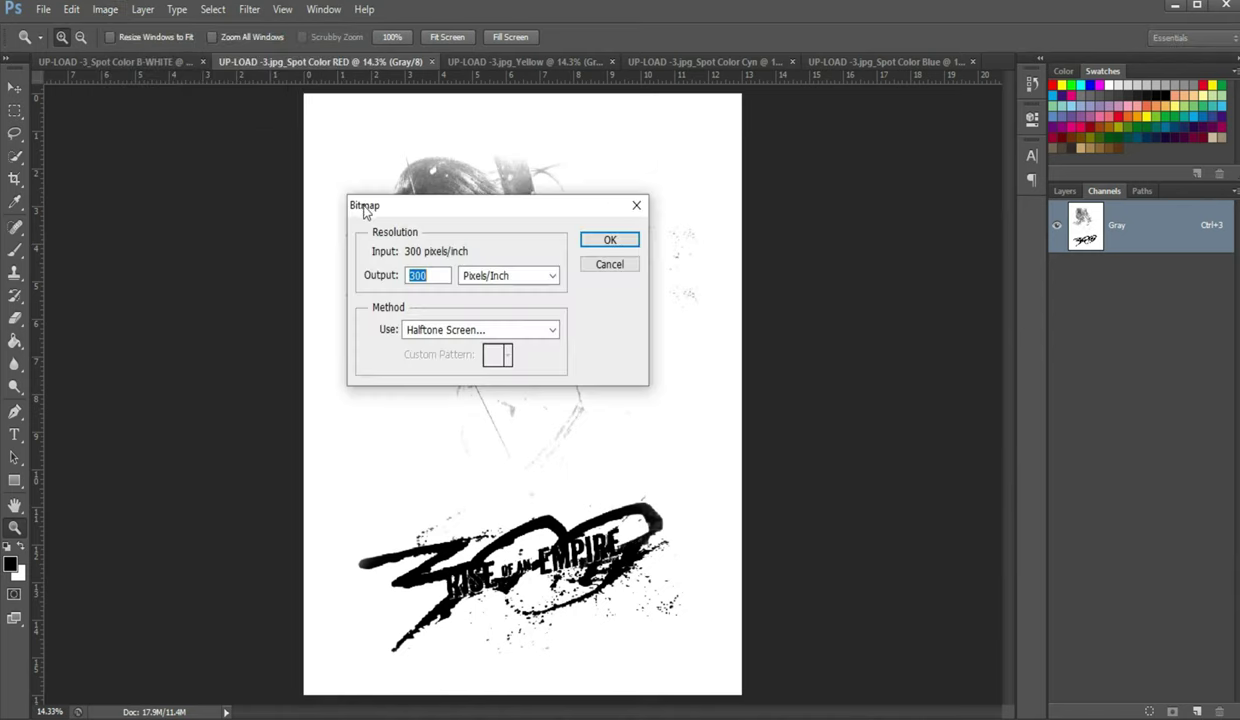
pyautogui.click(609, 239)
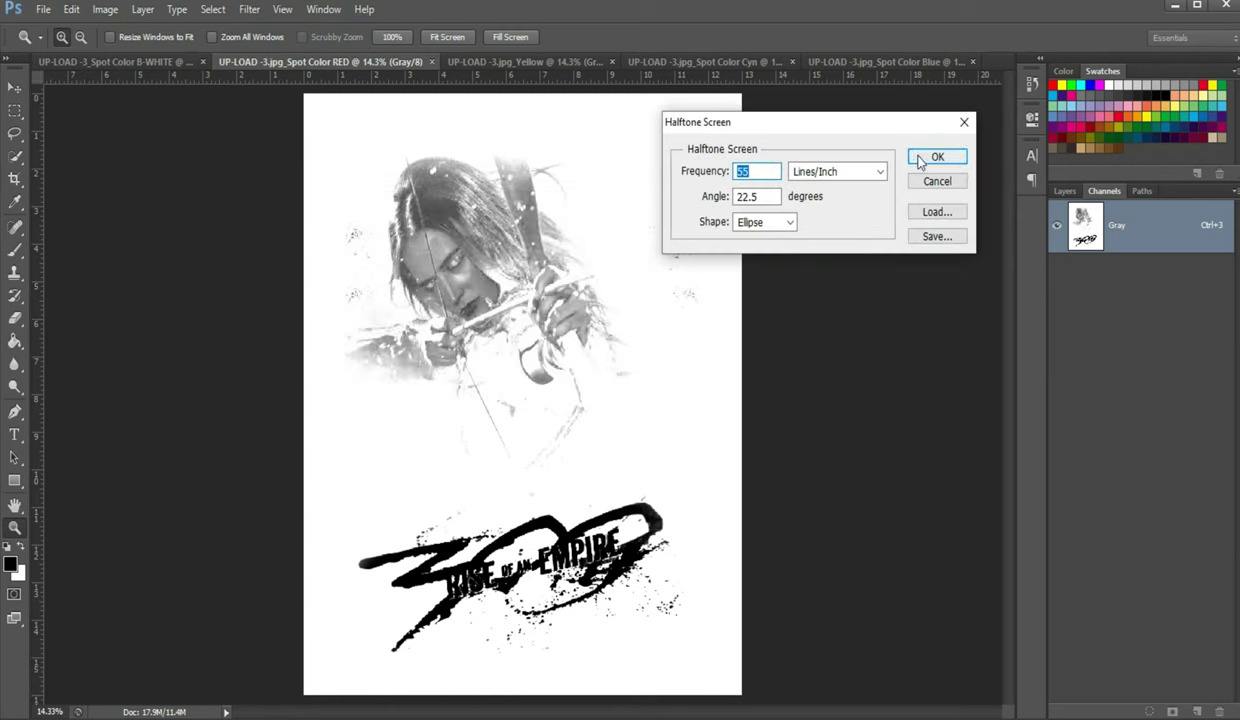
pyautogui.click(930, 157)
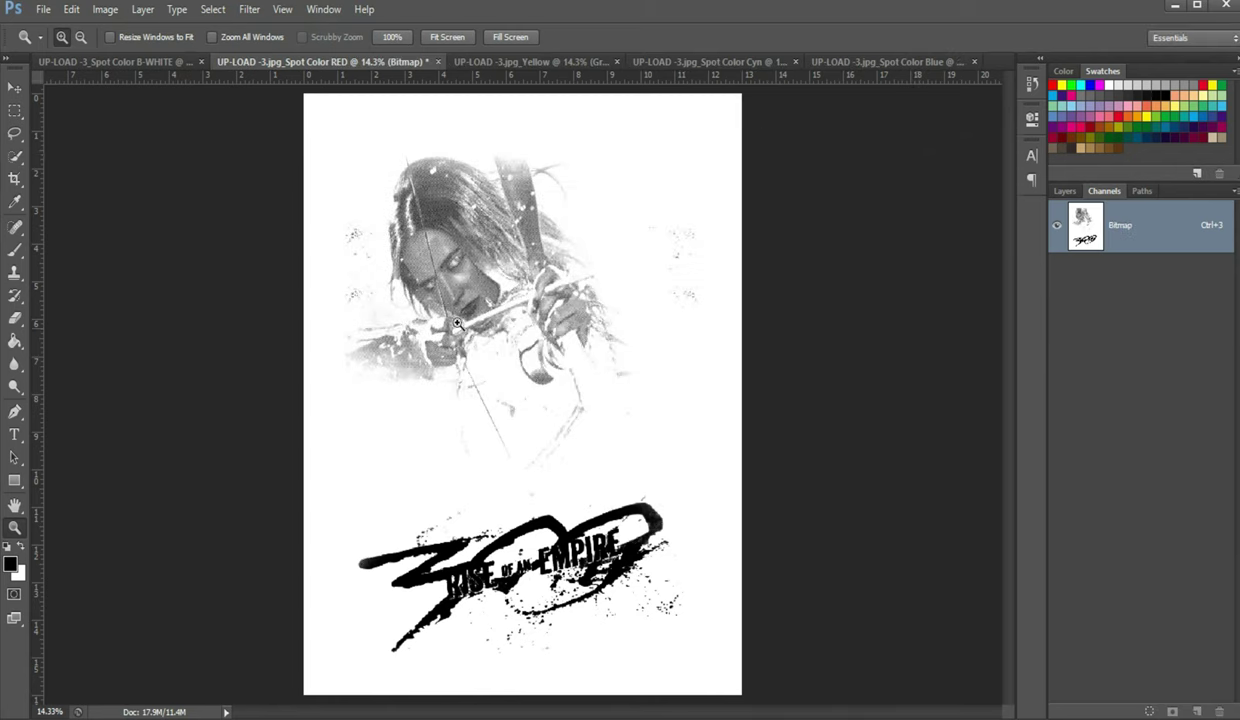
pyautogui.click(110, 11)
pyautogui.moveTo(130, 29)
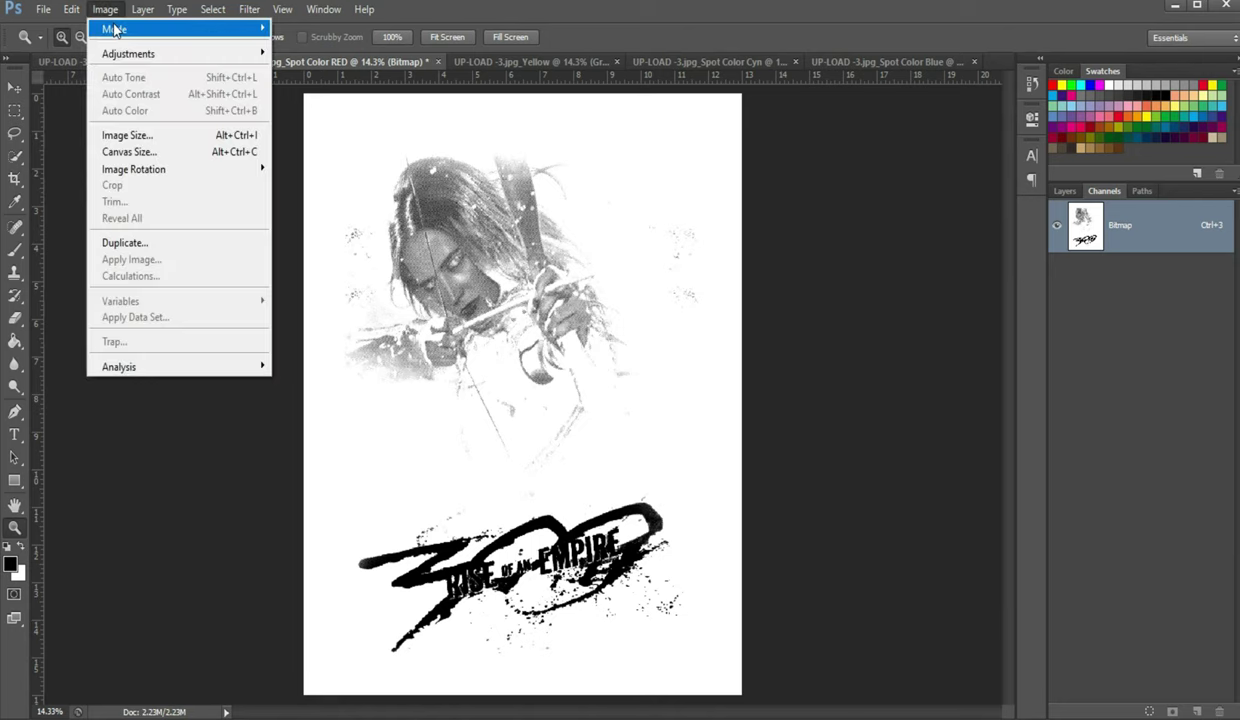
pyautogui.click(330, 52)
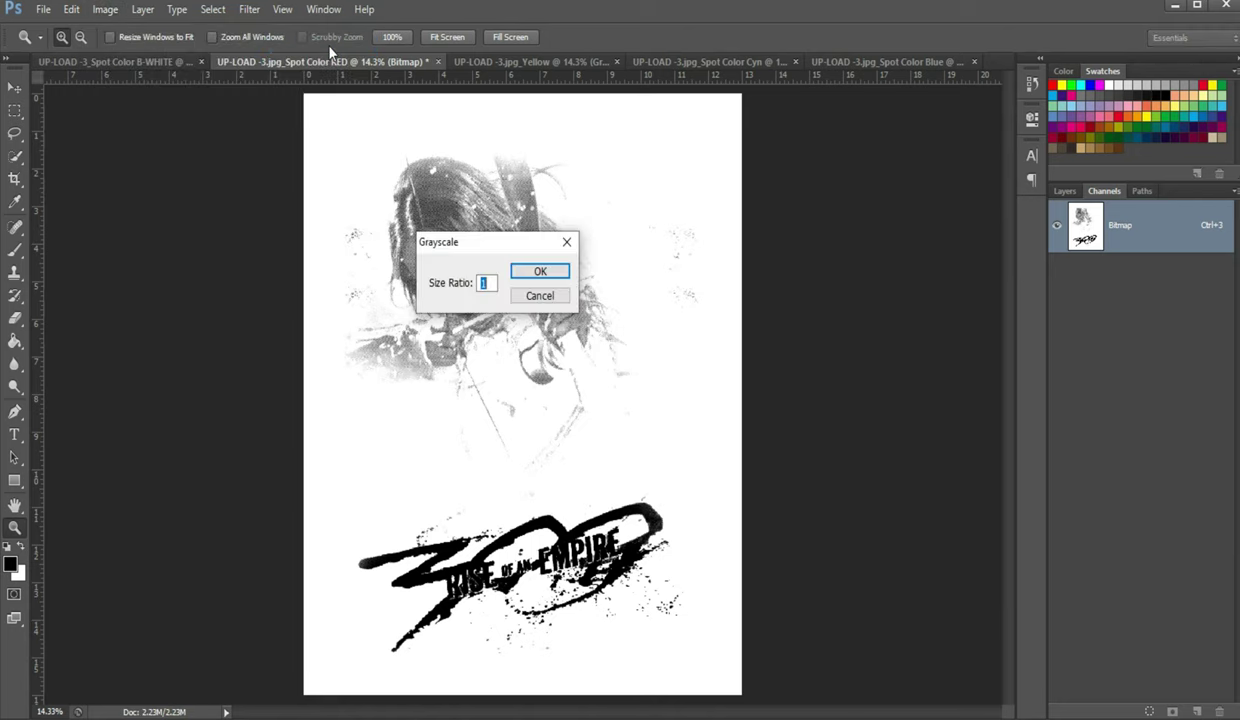
pyautogui.press('Return')
# - Make the Yellow separation a 300 ppi, 22.5° ellipse-dot Bitmap halftone, then convert it back to Grayscale
pyautogui.click(494, 59)
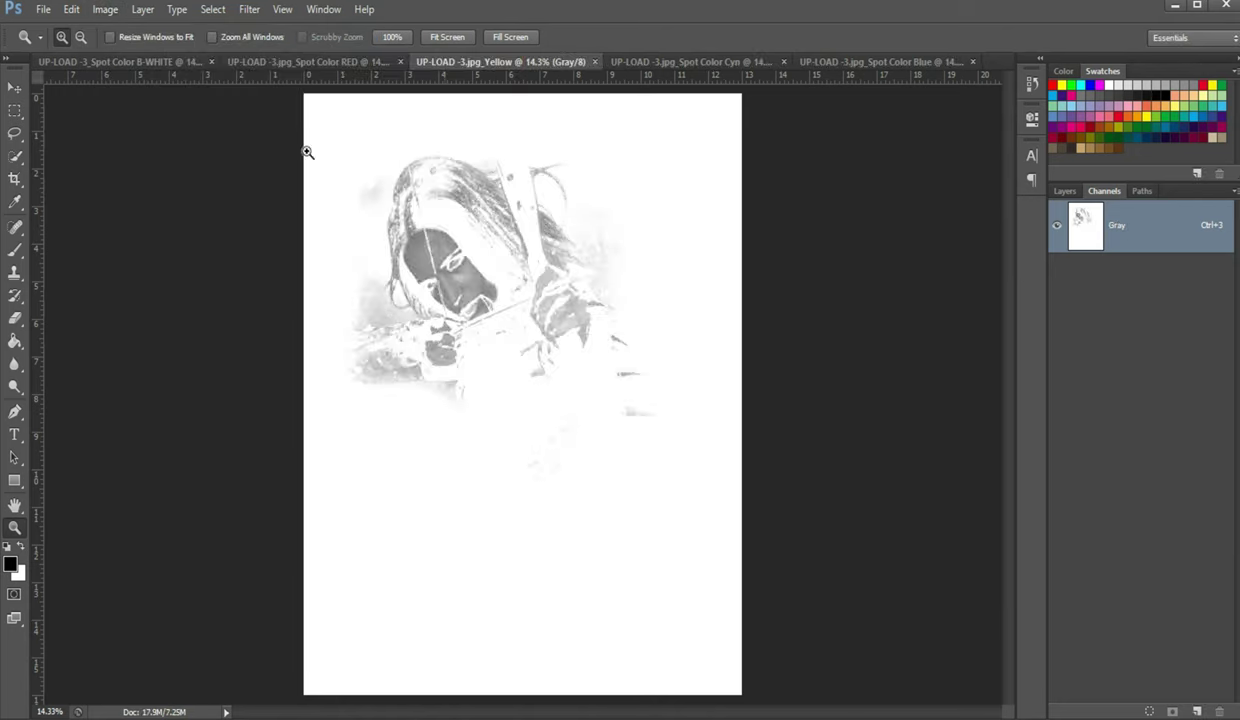
pyautogui.click(105, 9)
pyautogui.moveTo(115, 29)
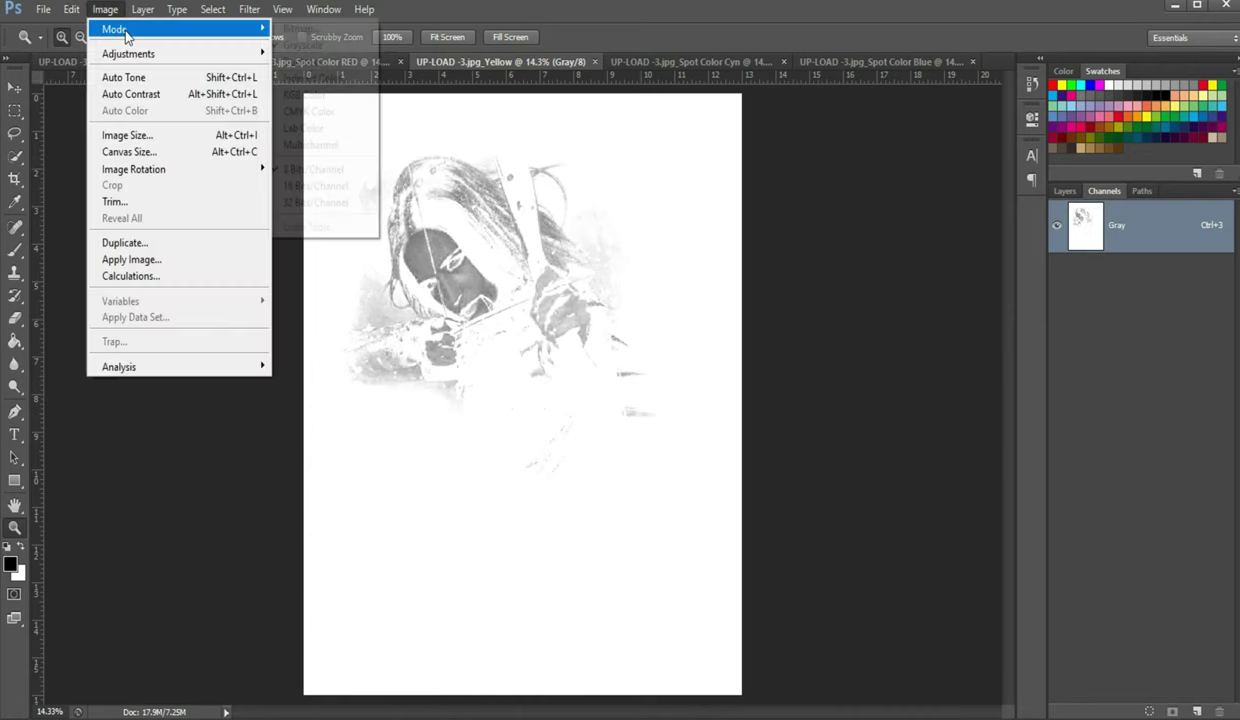
pyautogui.click(300, 29)
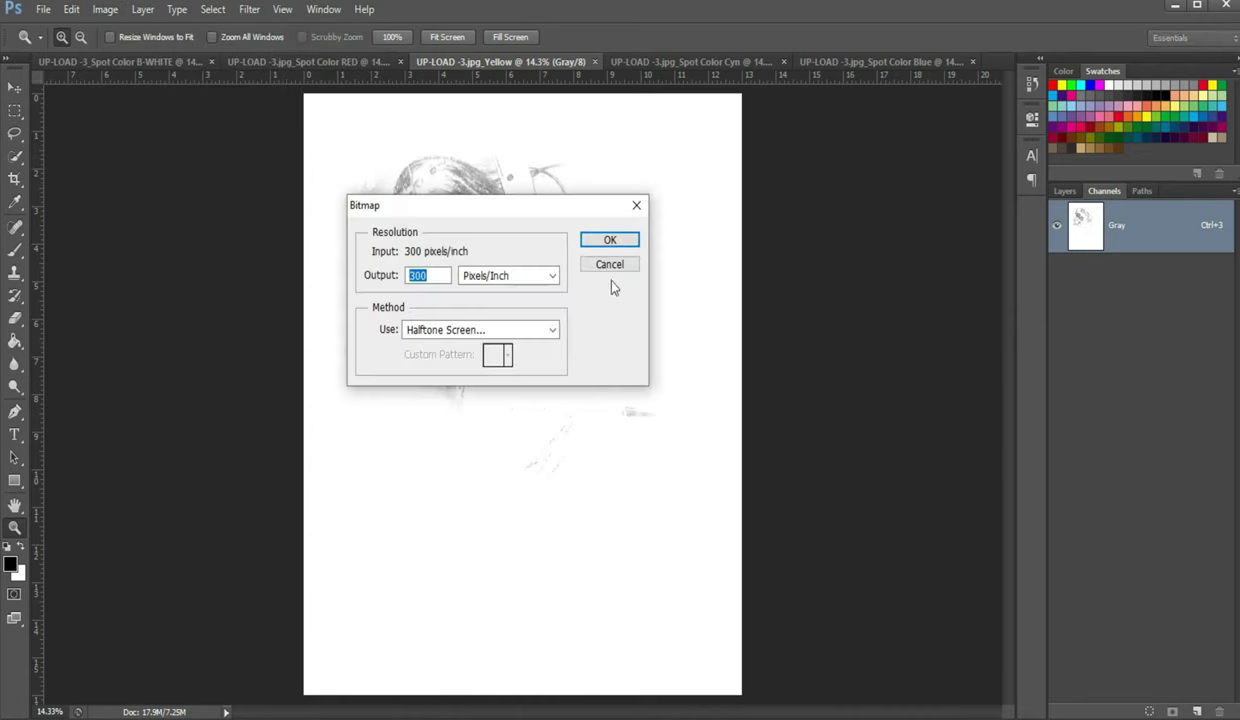
pyautogui.click(610, 241)
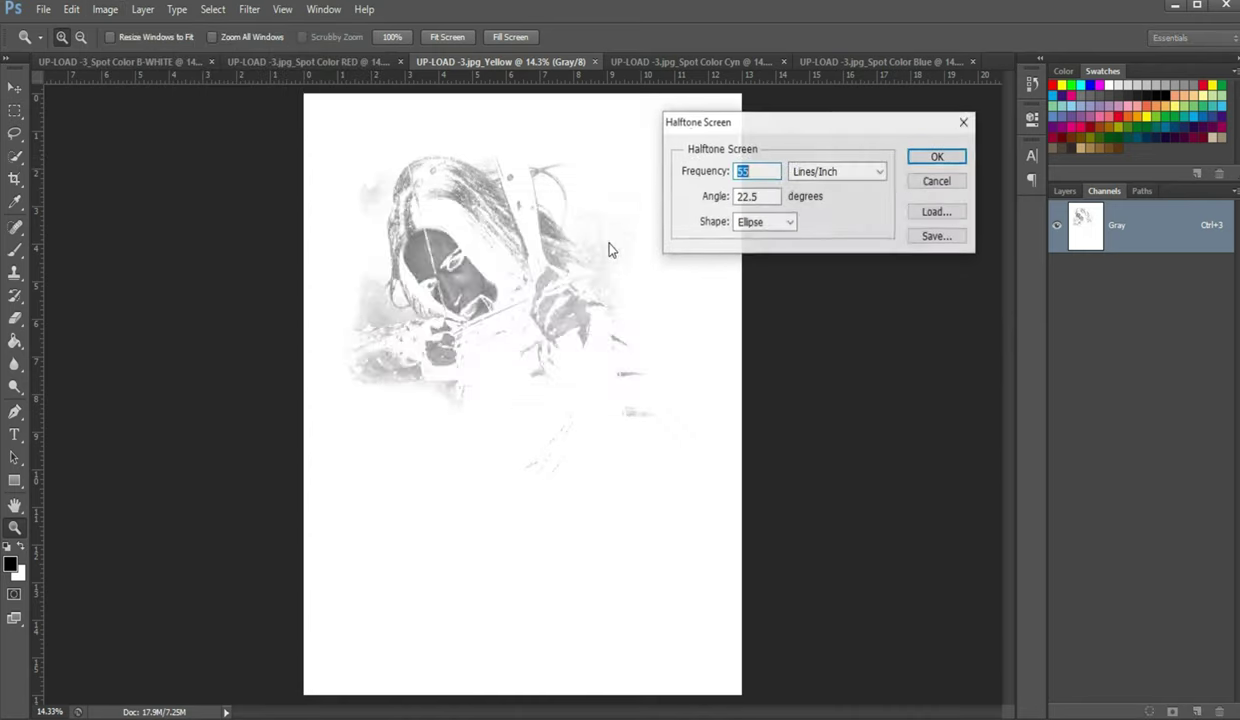
pyautogui.click(916, 158)
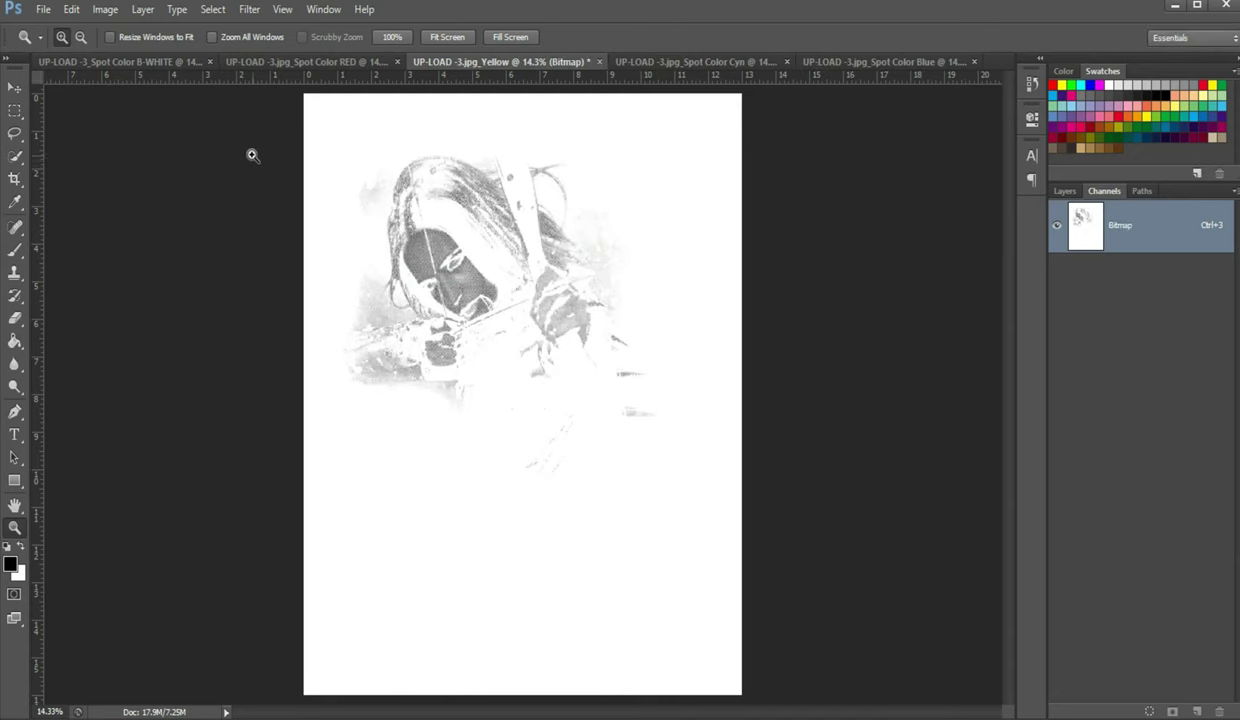
pyautogui.click(105, 9)
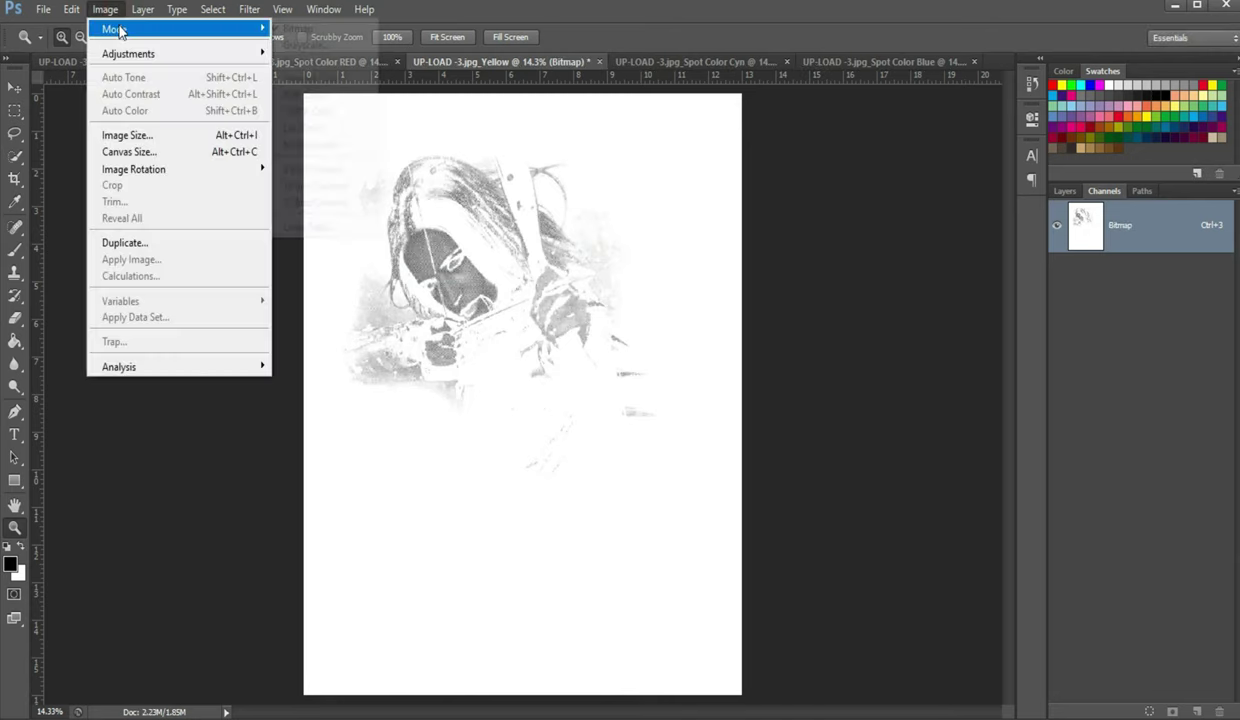
pyautogui.moveTo(114, 29)
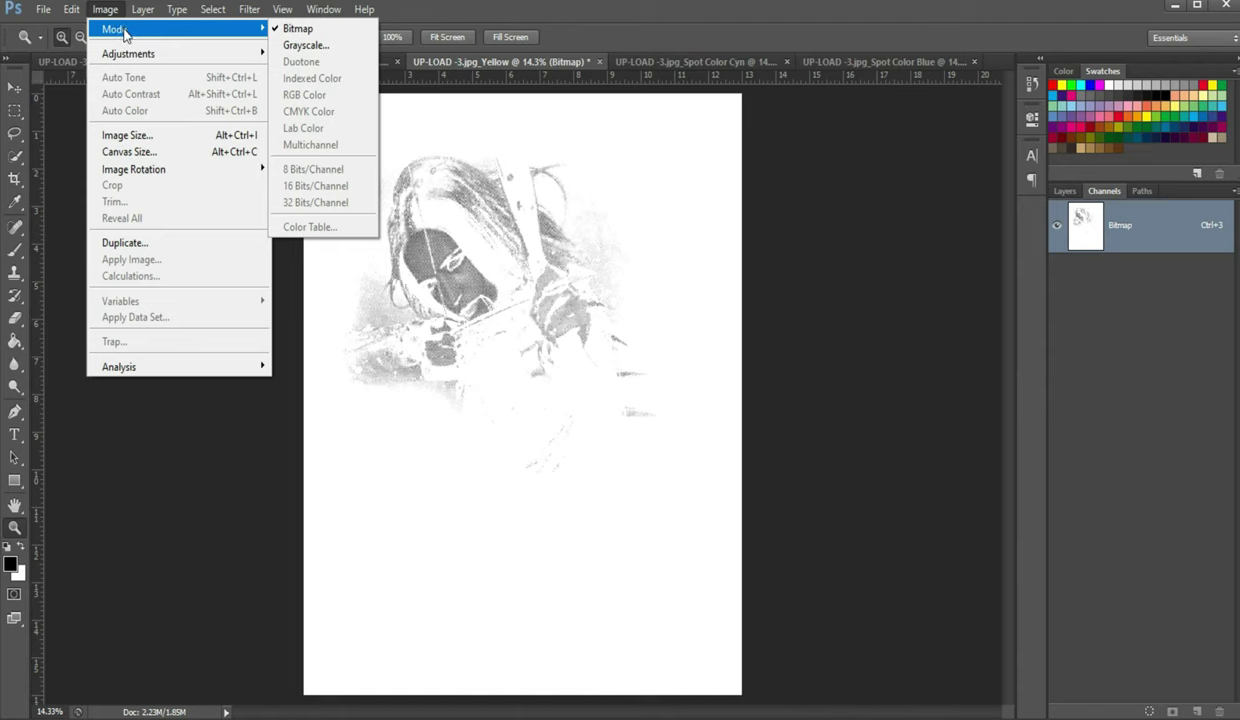
pyautogui.click(294, 46)
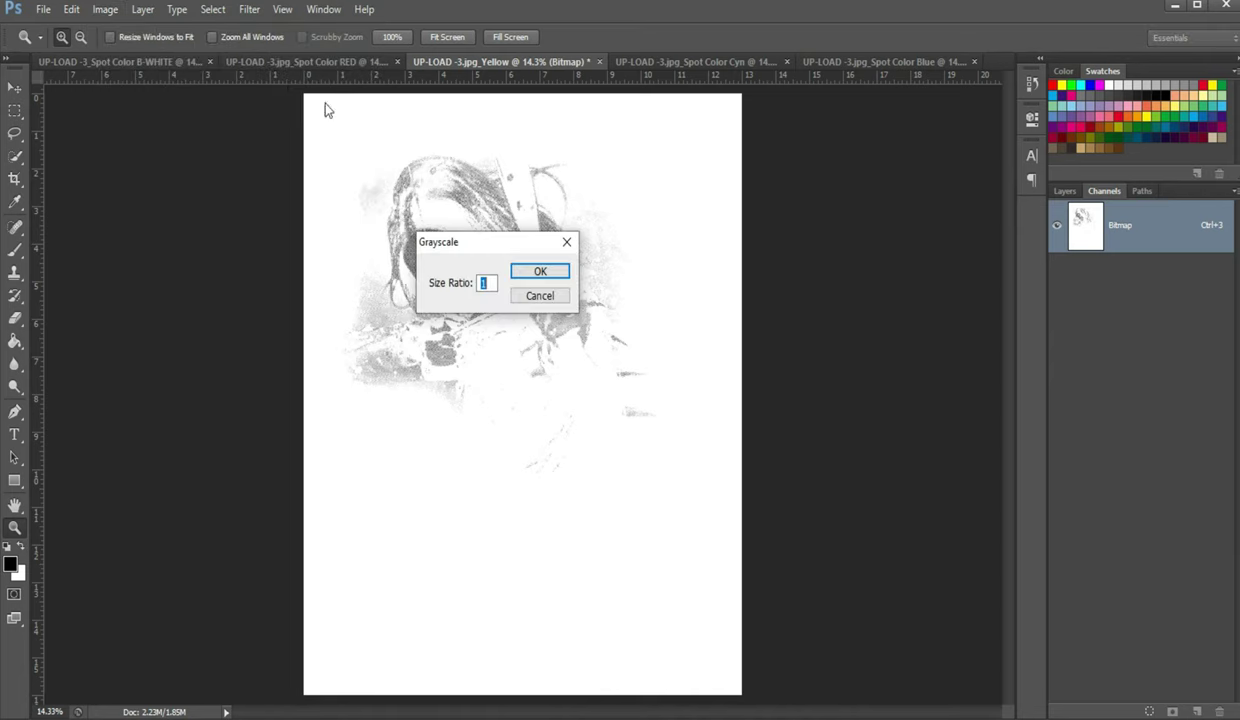
pyautogui.click(539, 272)
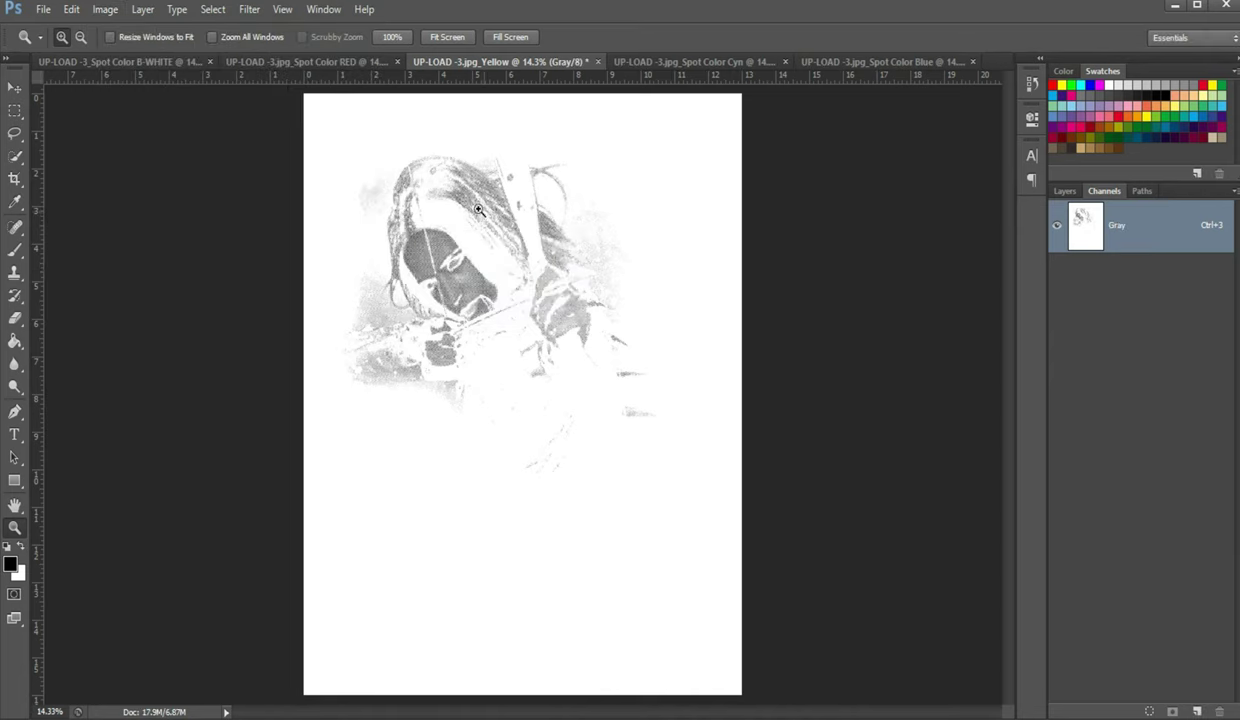
# - Check the current color mode of the Spot Color RED and Yellow files
pyautogui.click(340, 62)
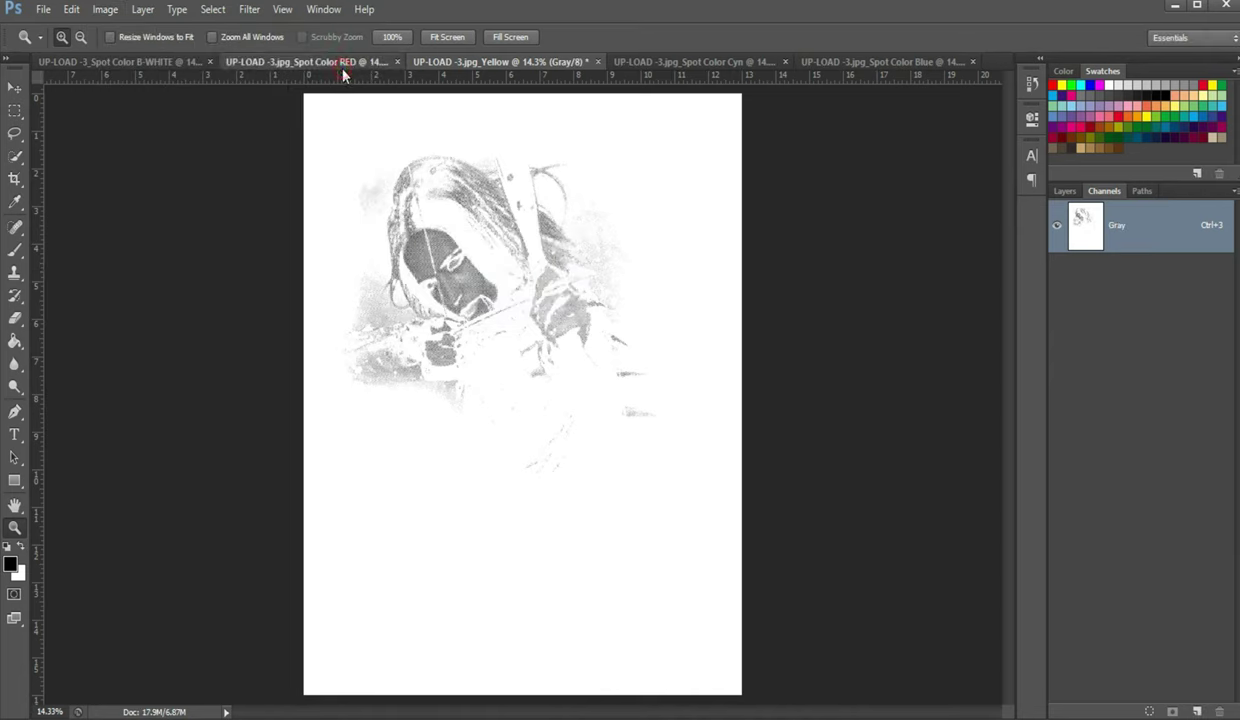
pyautogui.click(106, 10)
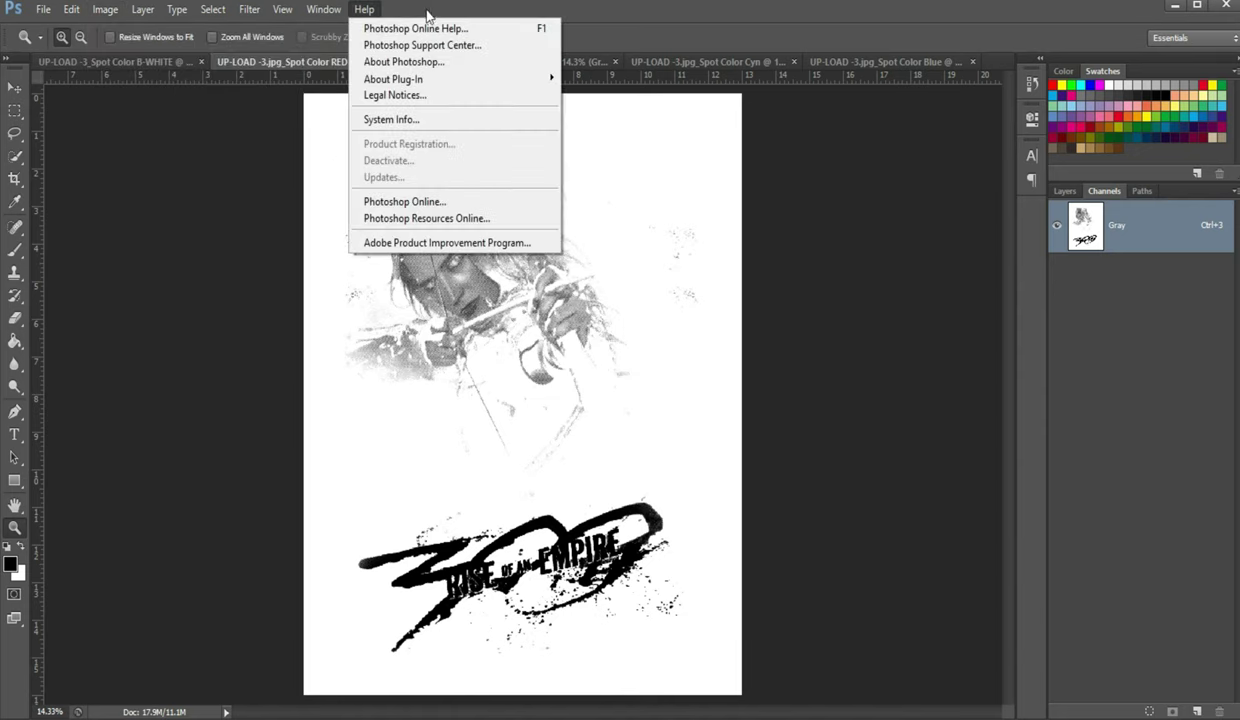
pyautogui.press('Escape')
pyautogui.click(540, 61)
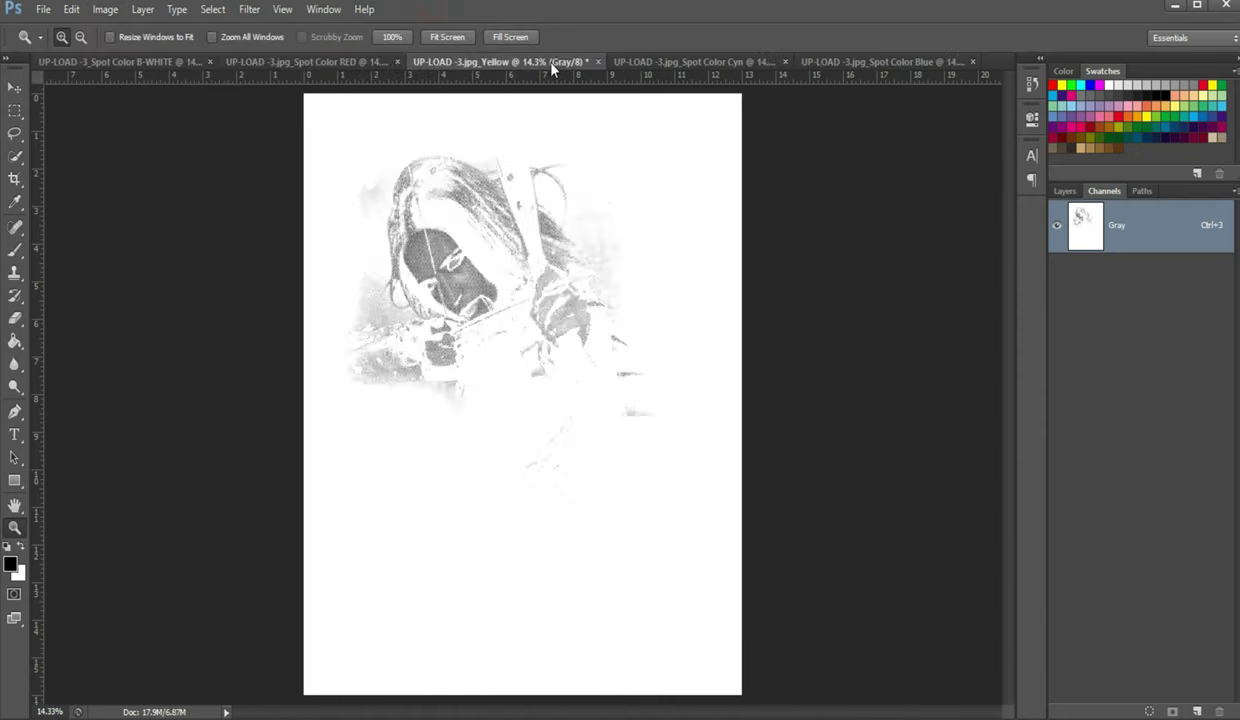
pyautogui.click(106, 10)
pyautogui.moveTo(114, 28)
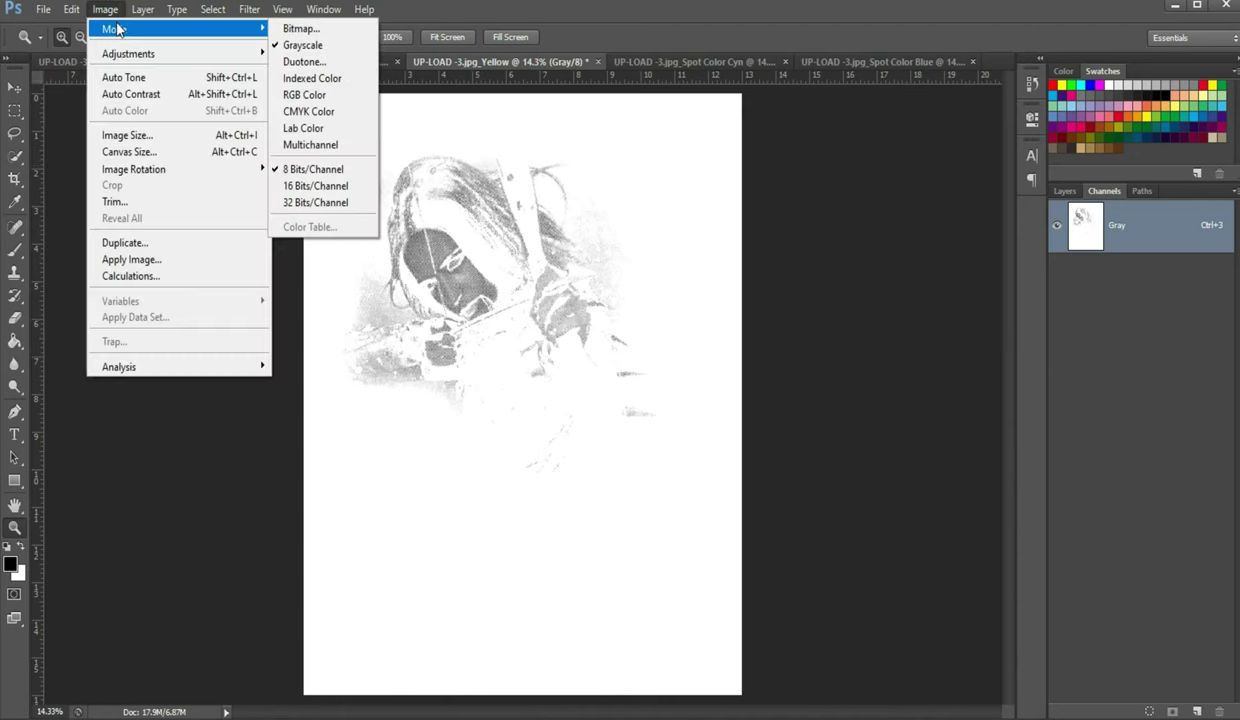
# - Zoom into the archer's face to inspect the Yellow halftone dots, fit the page, and bring up the Spot Color Cyn file
pyautogui.click(450, 15)
pyautogui.click(466, 226)
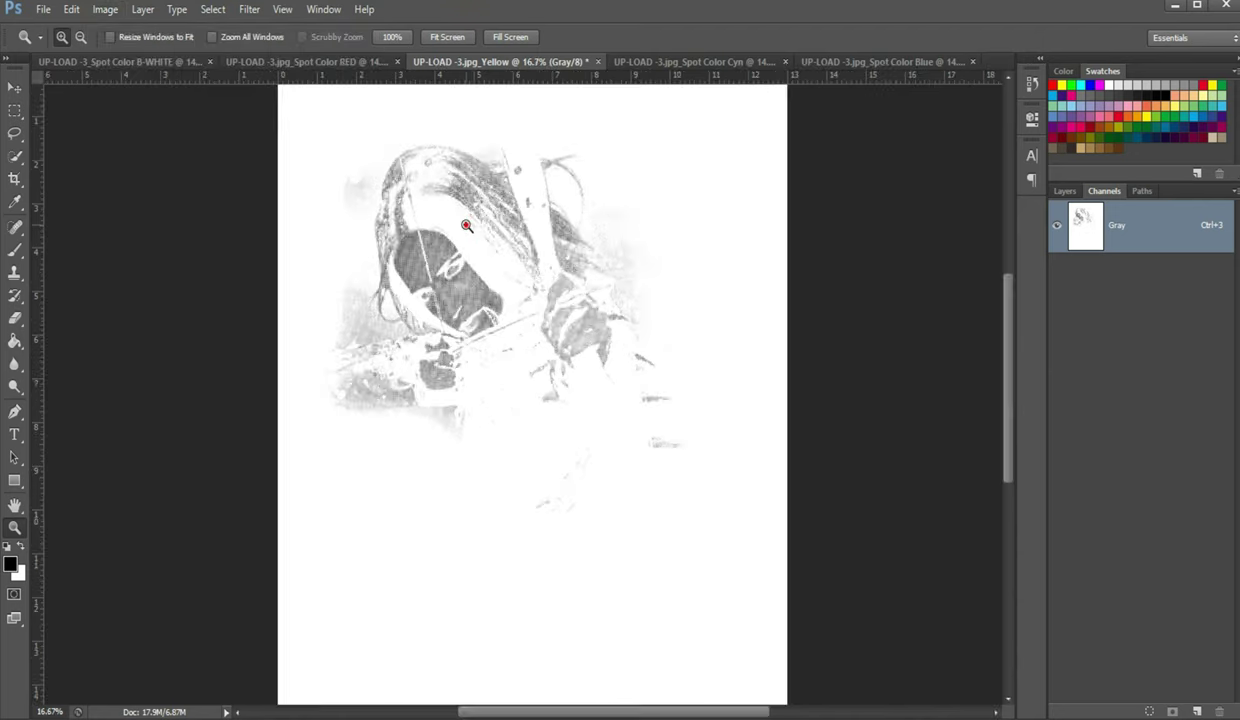
pyautogui.click(466, 226)
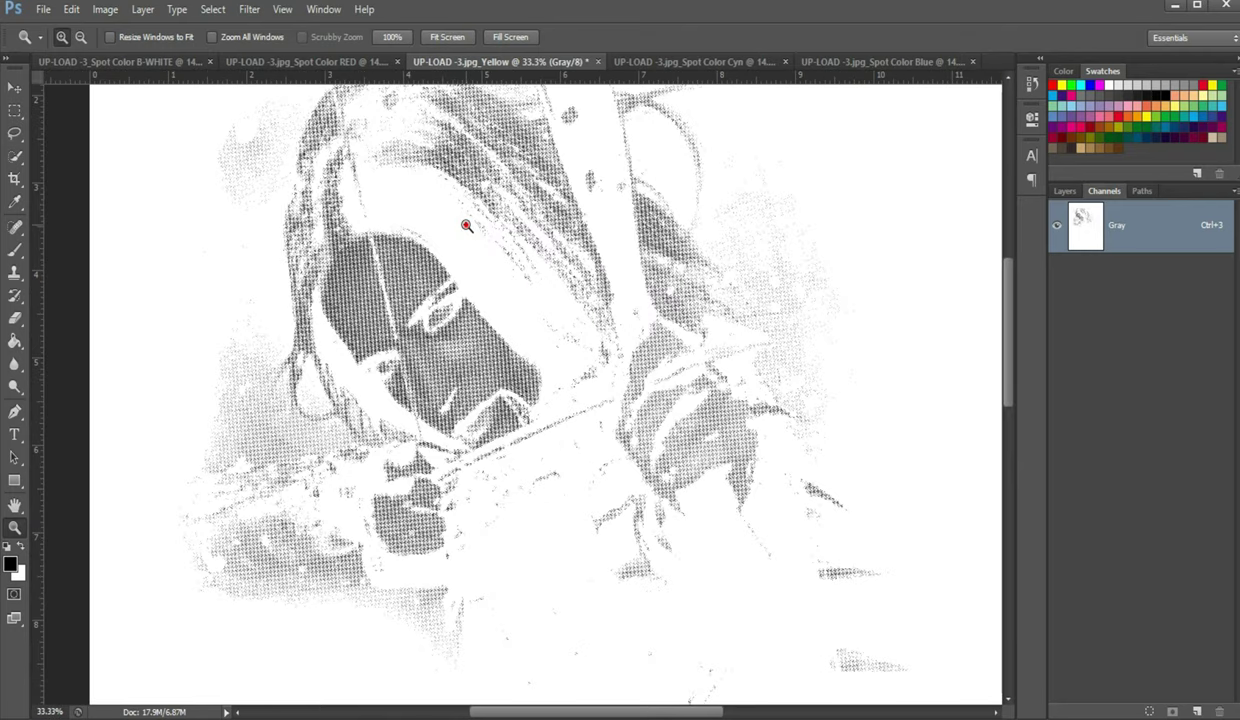
pyautogui.click(466, 224)
pyautogui.rightClick(466, 224)
pyautogui.click(493, 238)
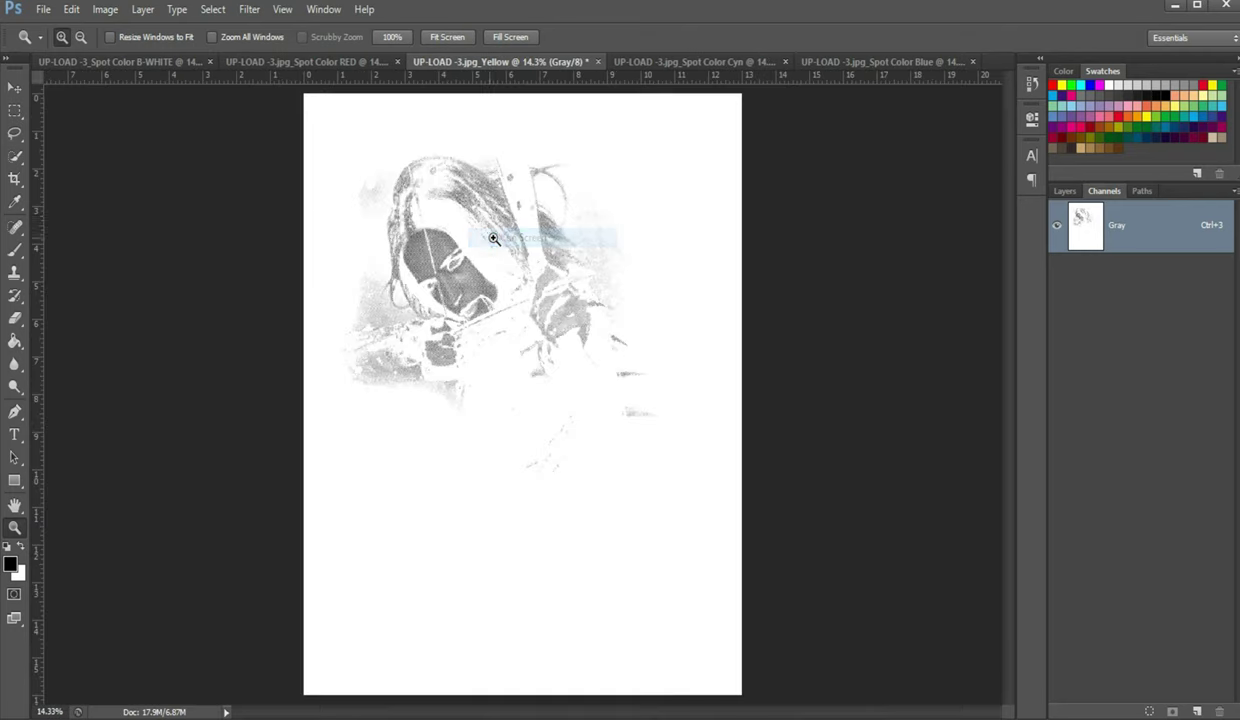
pyautogui.click(620, 63)
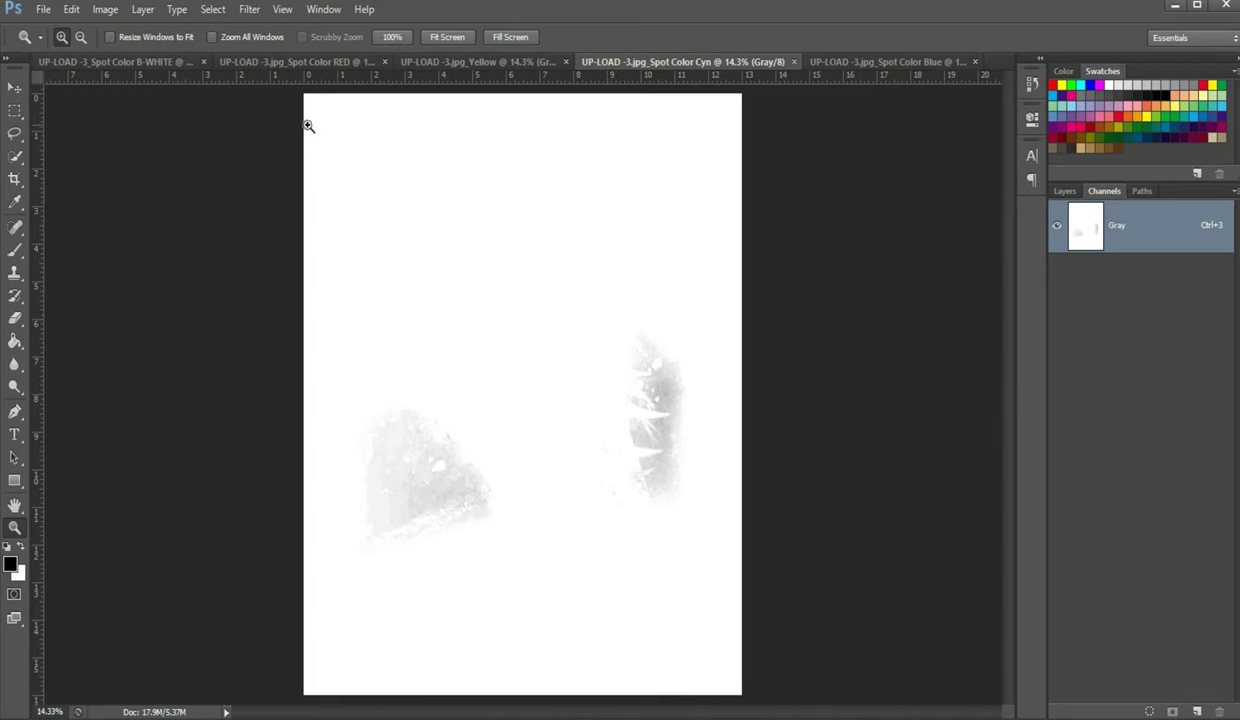
# - Halftone the Spot Color Cyn file to Bitmap and convert it back to Grayscale
pyautogui.click(105, 9)
pyautogui.moveTo(180, 29)
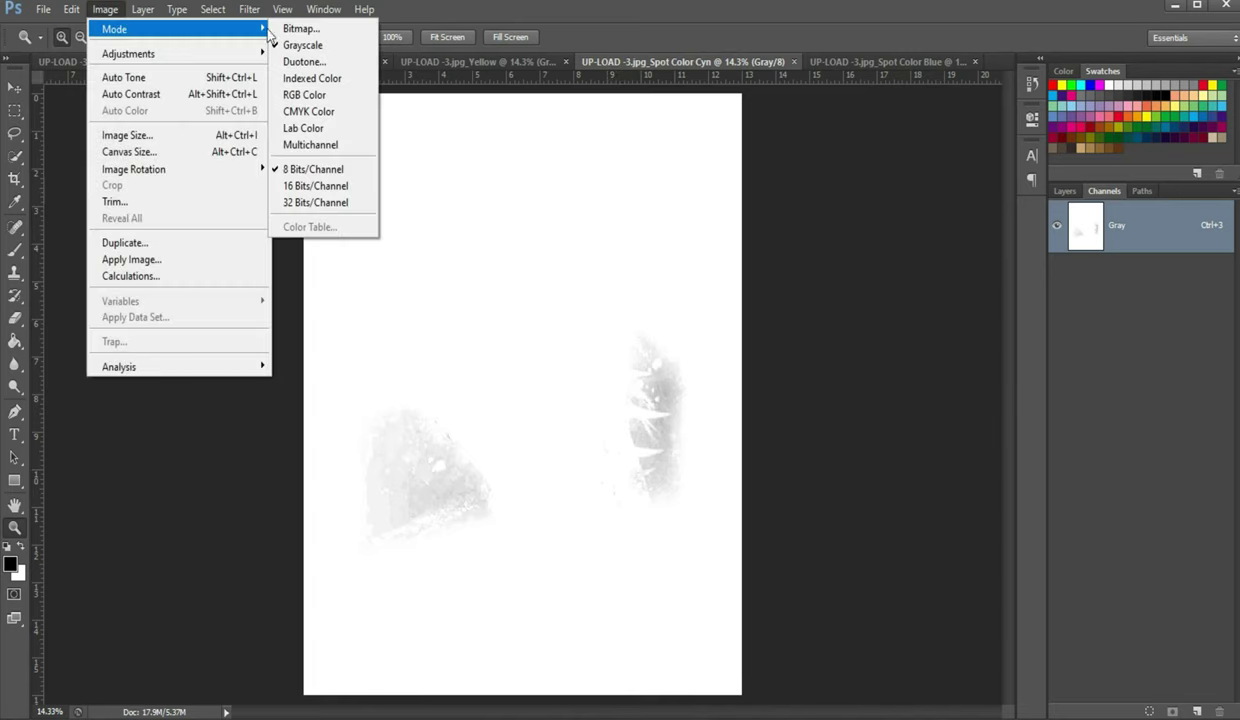
pyautogui.click(300, 28)
pyautogui.press('Return')
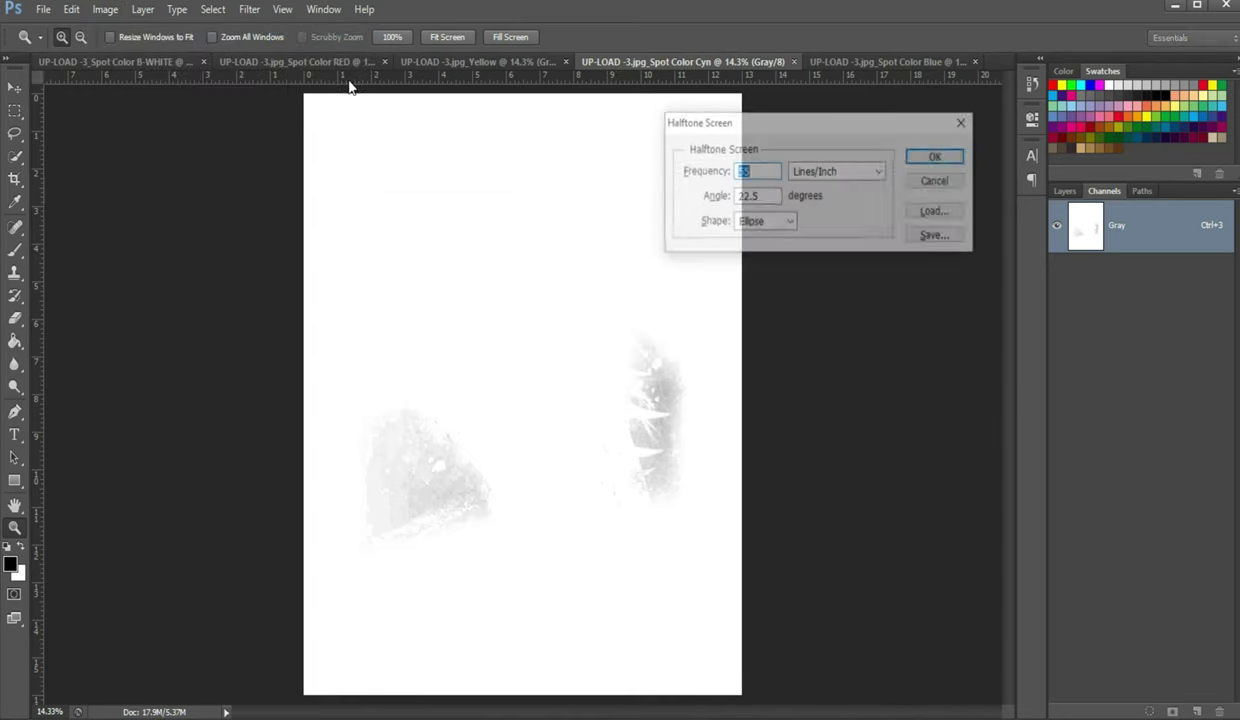
pyautogui.press('Return')
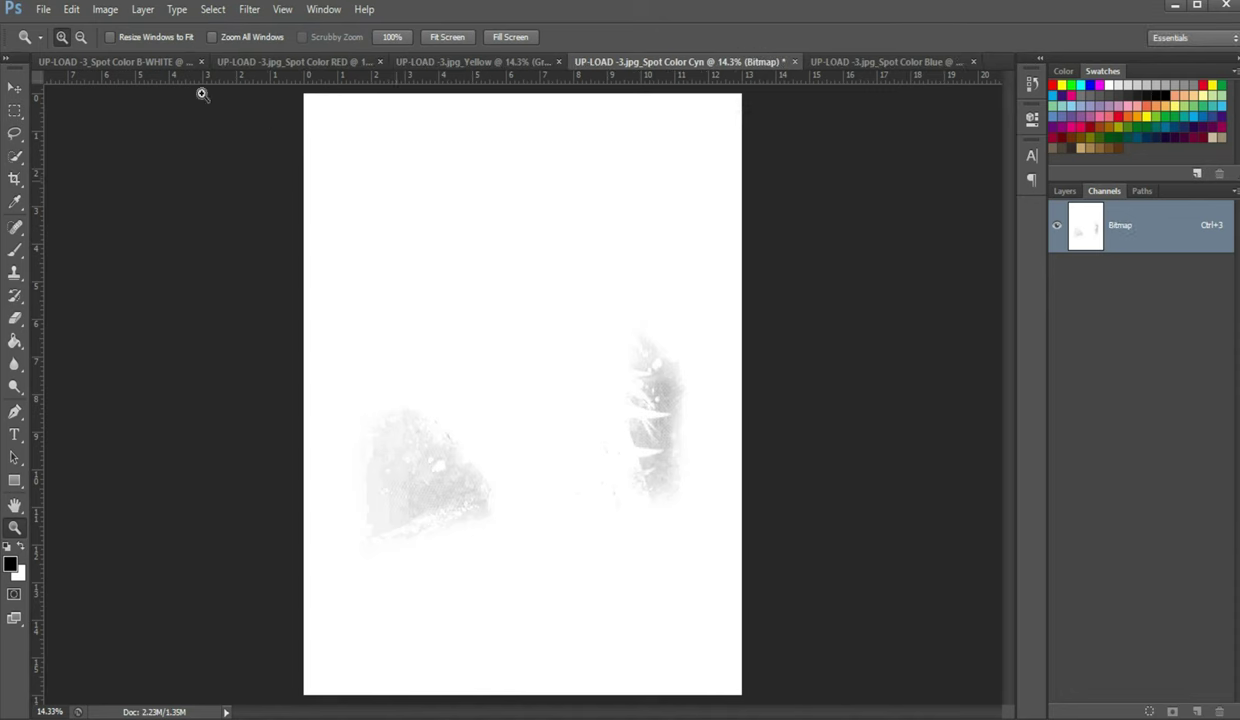
pyautogui.click(105, 9)
pyautogui.moveTo(115, 29)
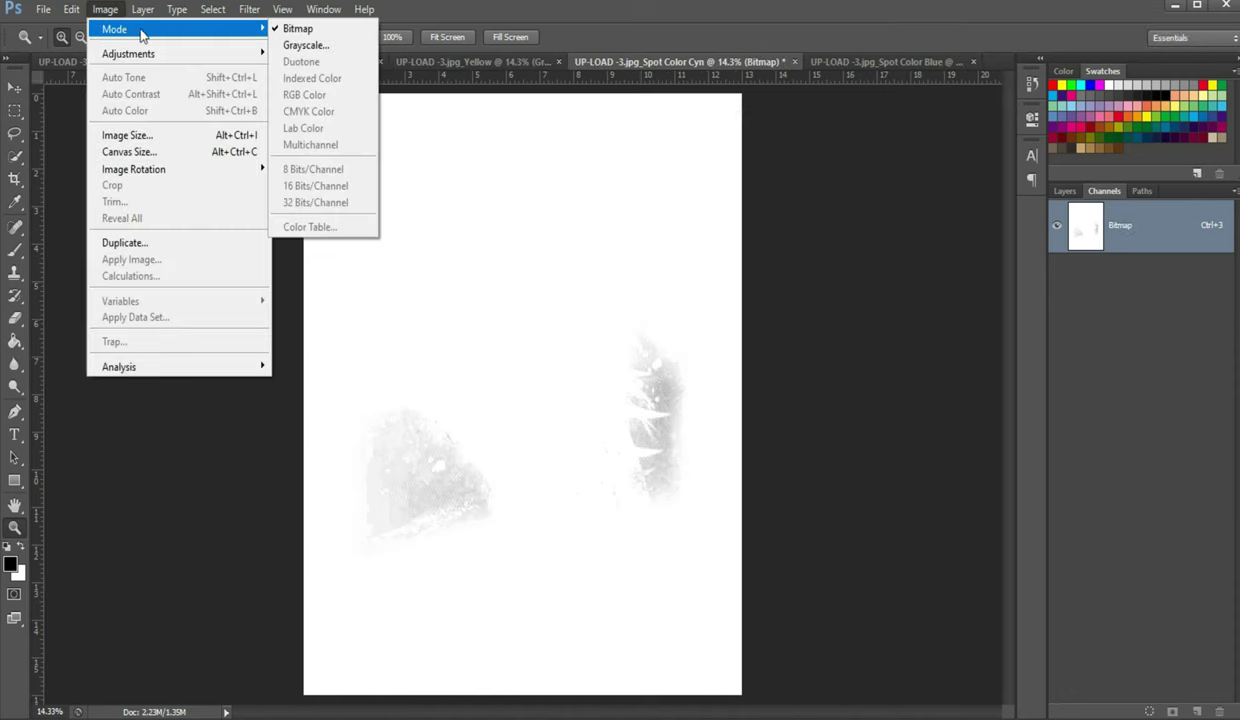
pyautogui.click(293, 43)
pyautogui.press('Return')
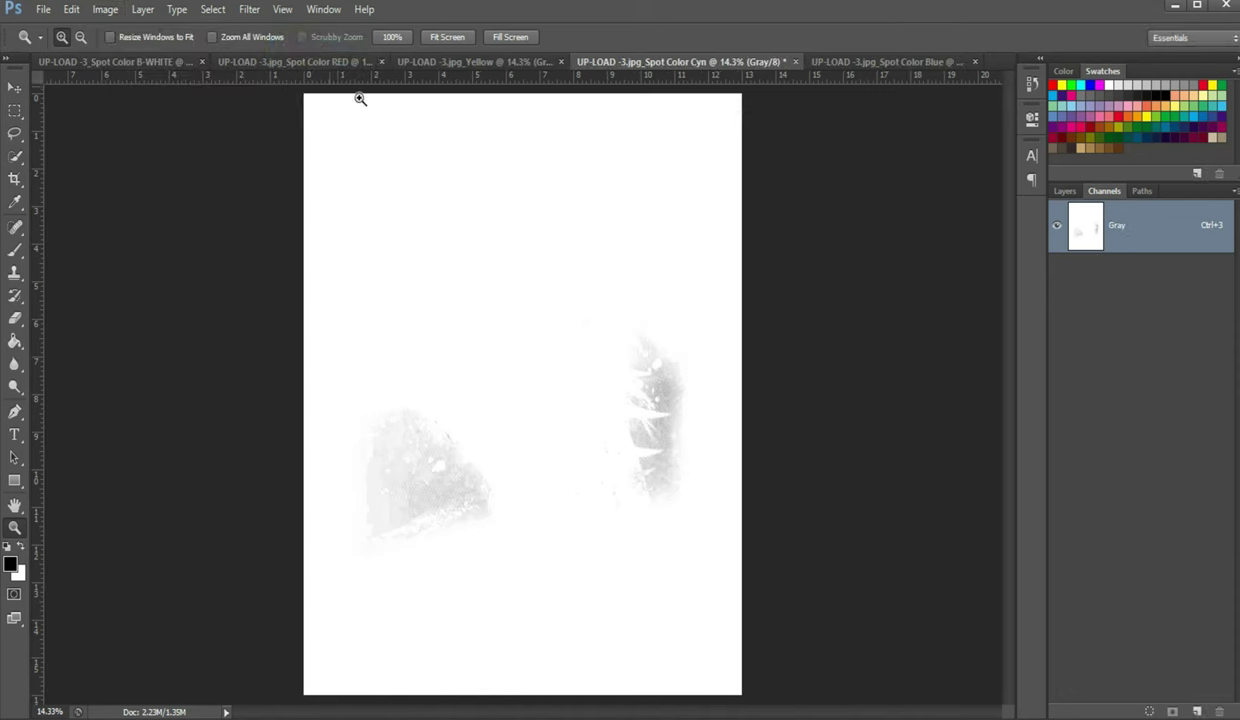
# - Halftone the Spot Color Blue file to Bitmap, return it to Grayscale, then bring up B-WHITE
pyautogui.click(812, 61)
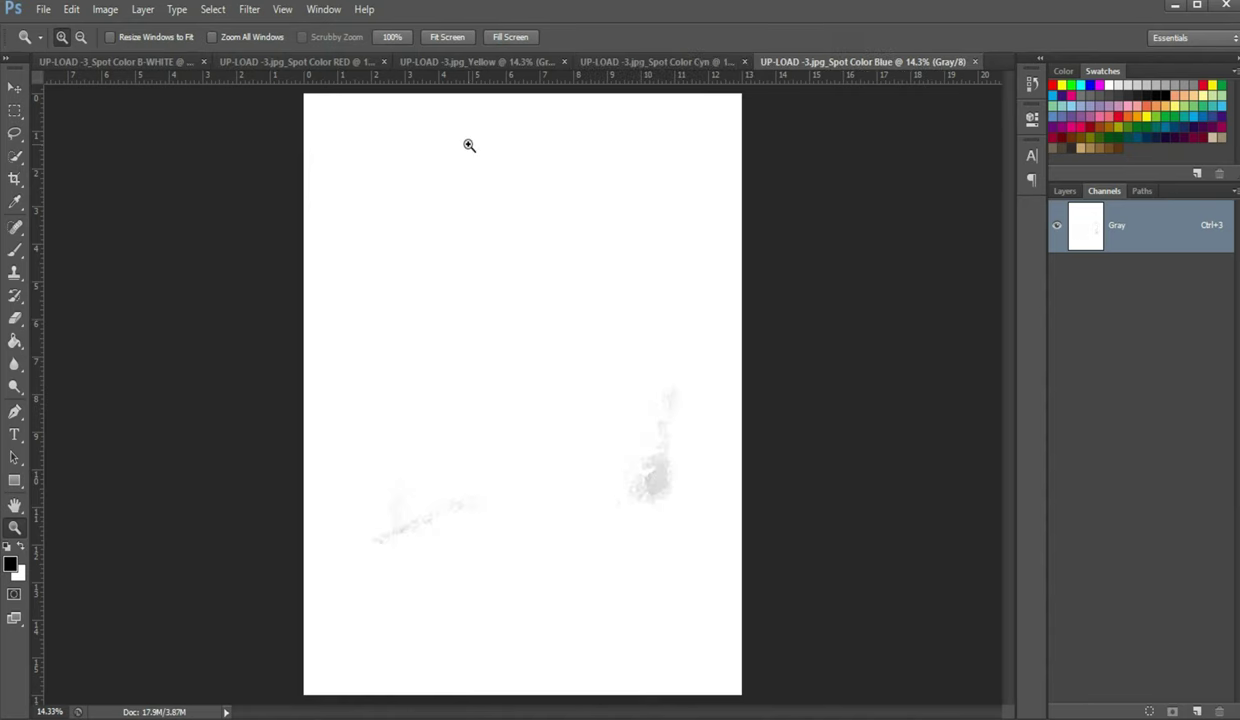
pyautogui.click(105, 9)
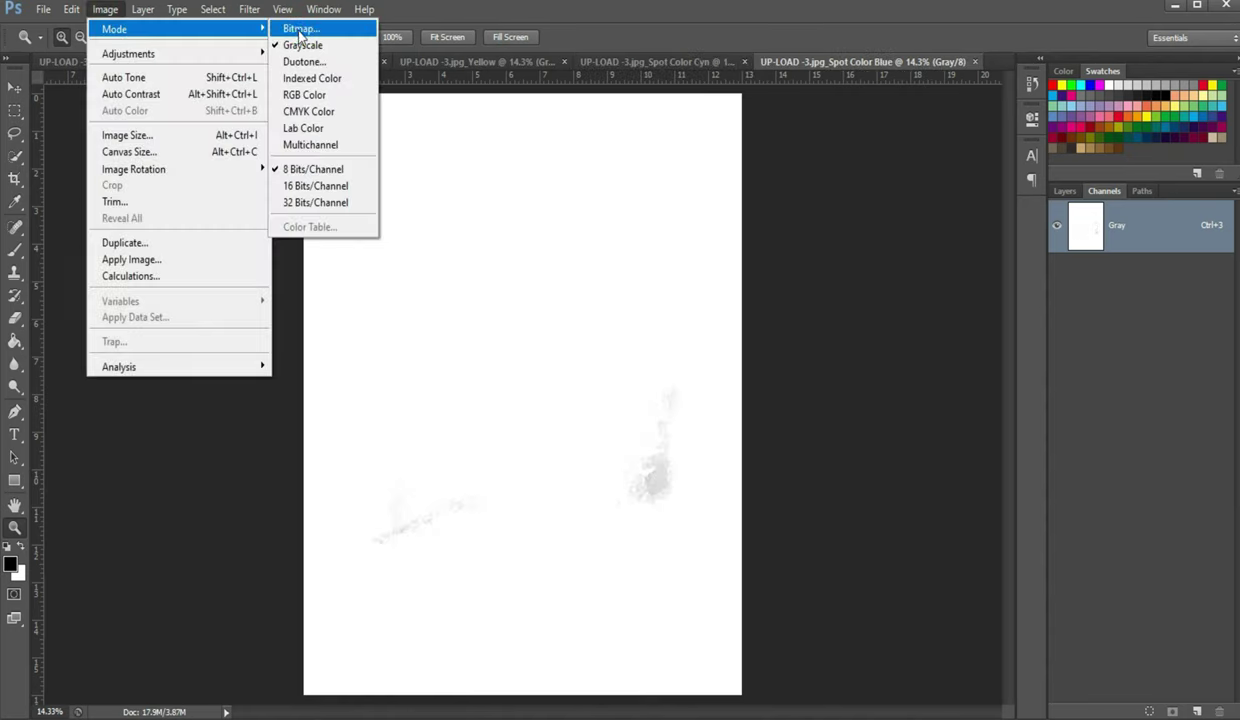
pyautogui.click(299, 32)
pyautogui.press('Return')
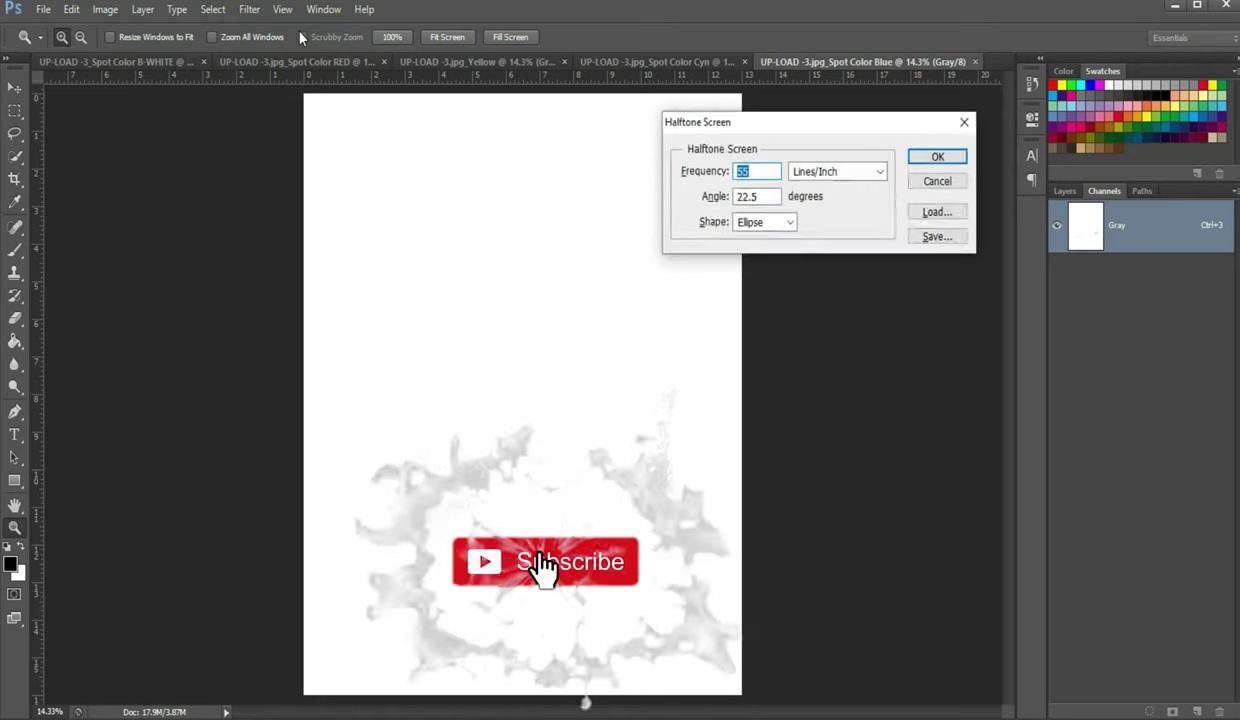
pyautogui.press('Return')
pyautogui.click(105, 9)
pyautogui.moveTo(114, 29)
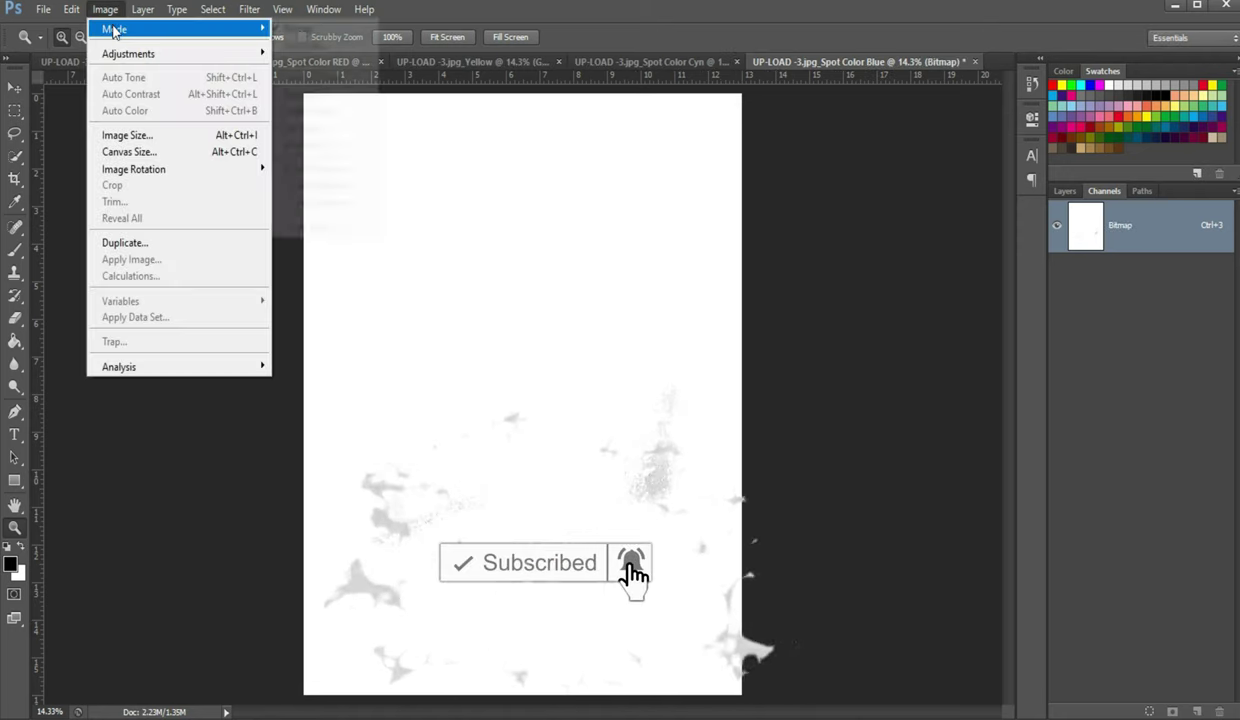
pyautogui.click(295, 46)
pyautogui.press('Return')
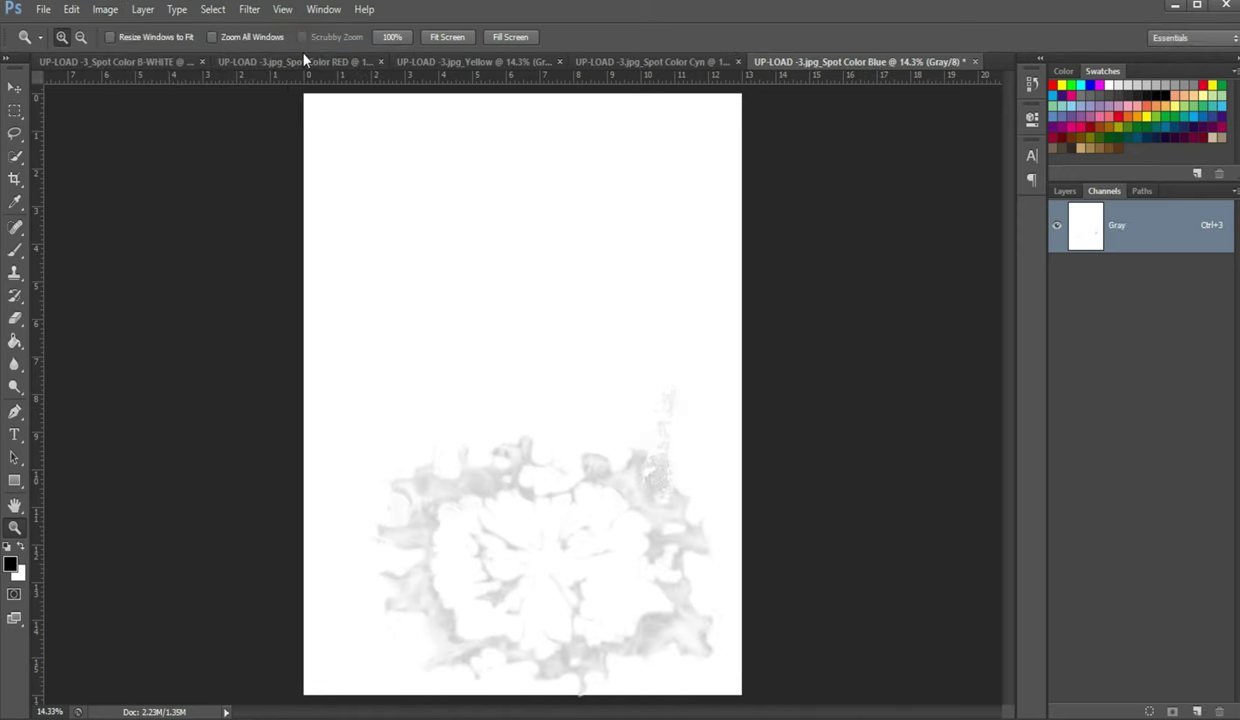
pyautogui.click(138, 62)
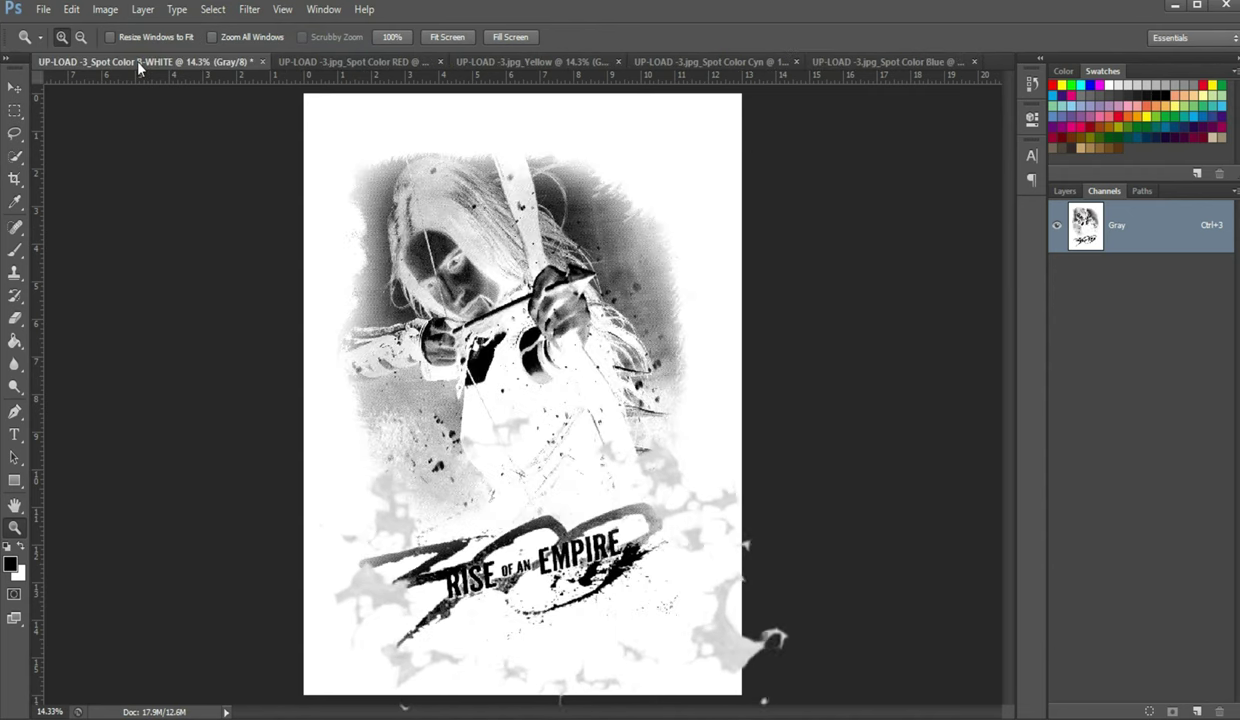
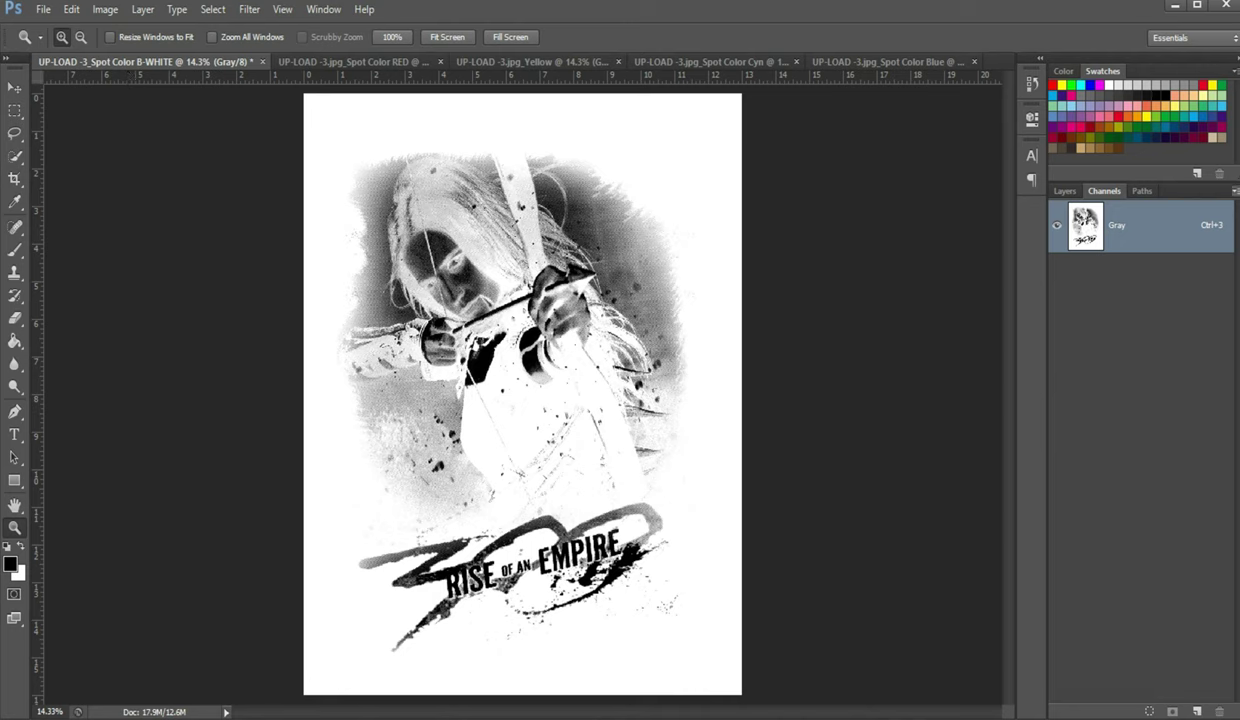
# - Merge the open images into a new 5-channel Multichannel document
pyautogui.click(1233, 190)
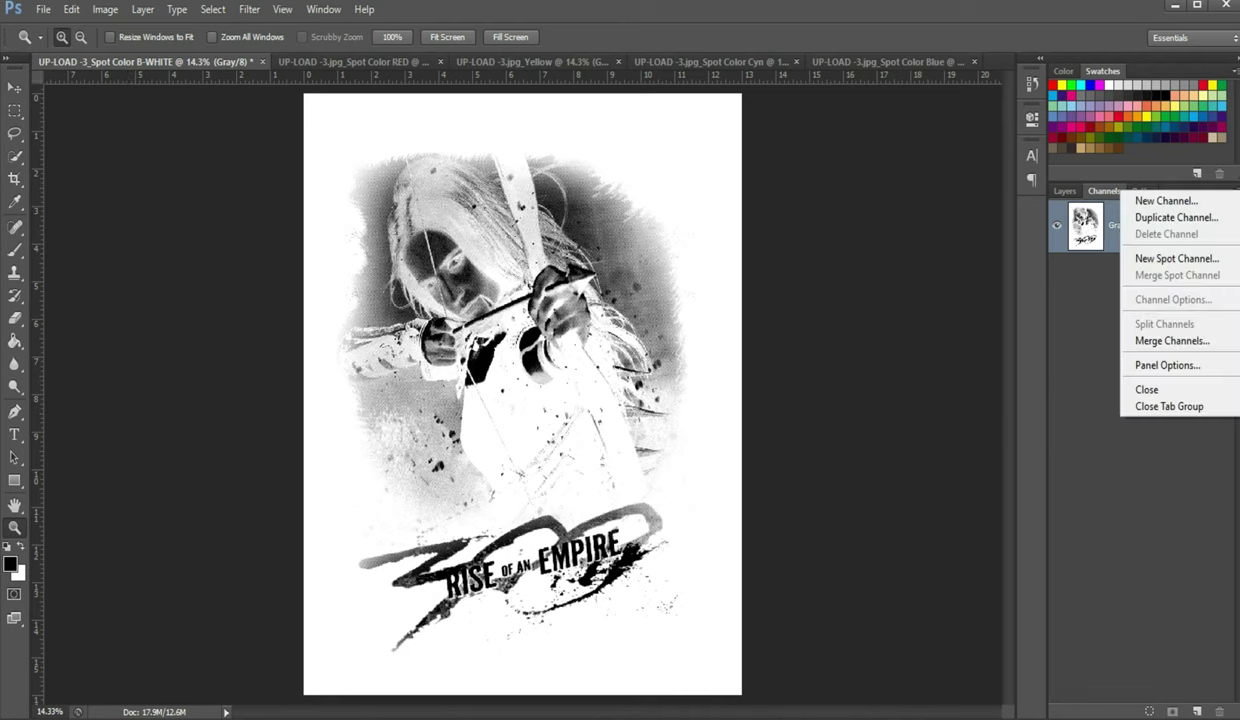
pyautogui.click(1207, 344)
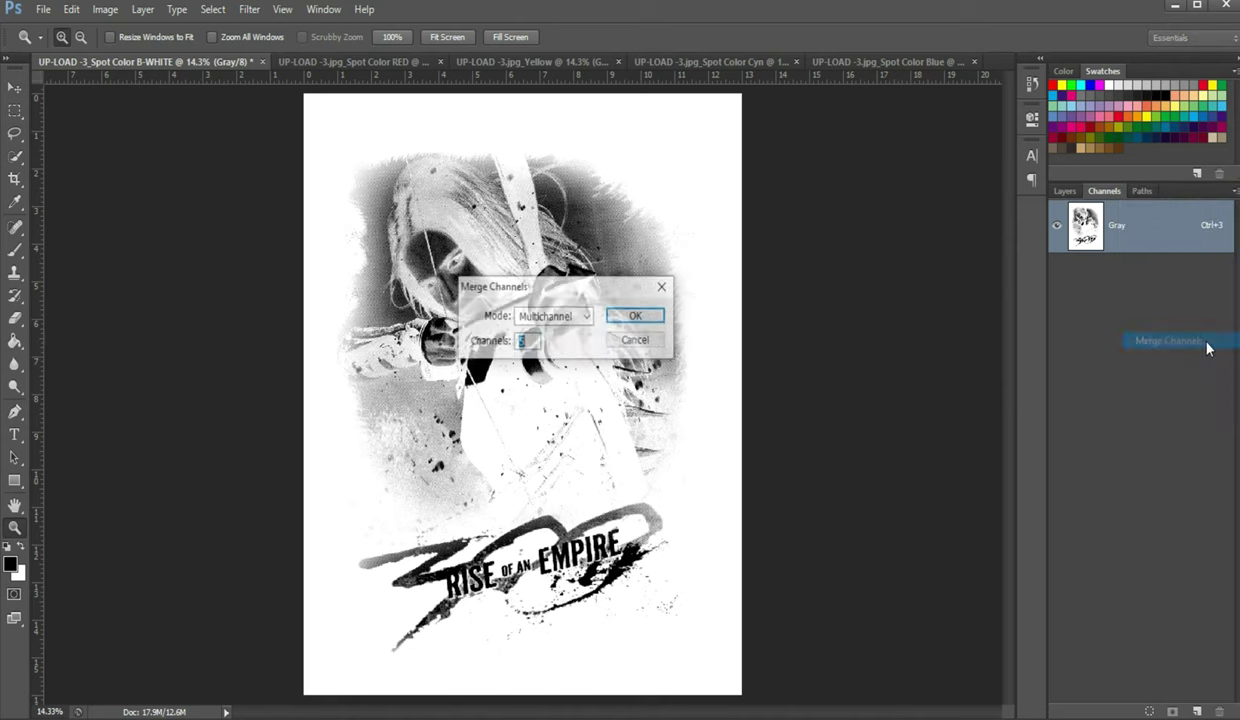
pyautogui.click(637, 316)
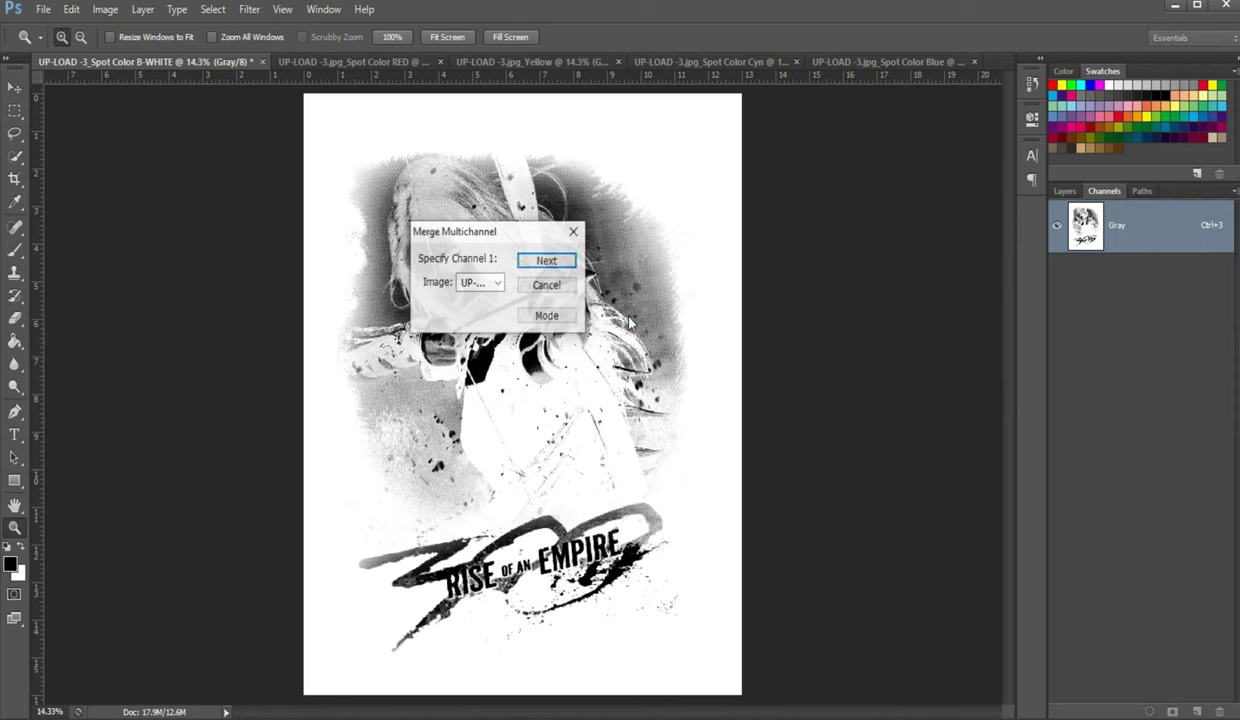
pyautogui.click(556, 262)
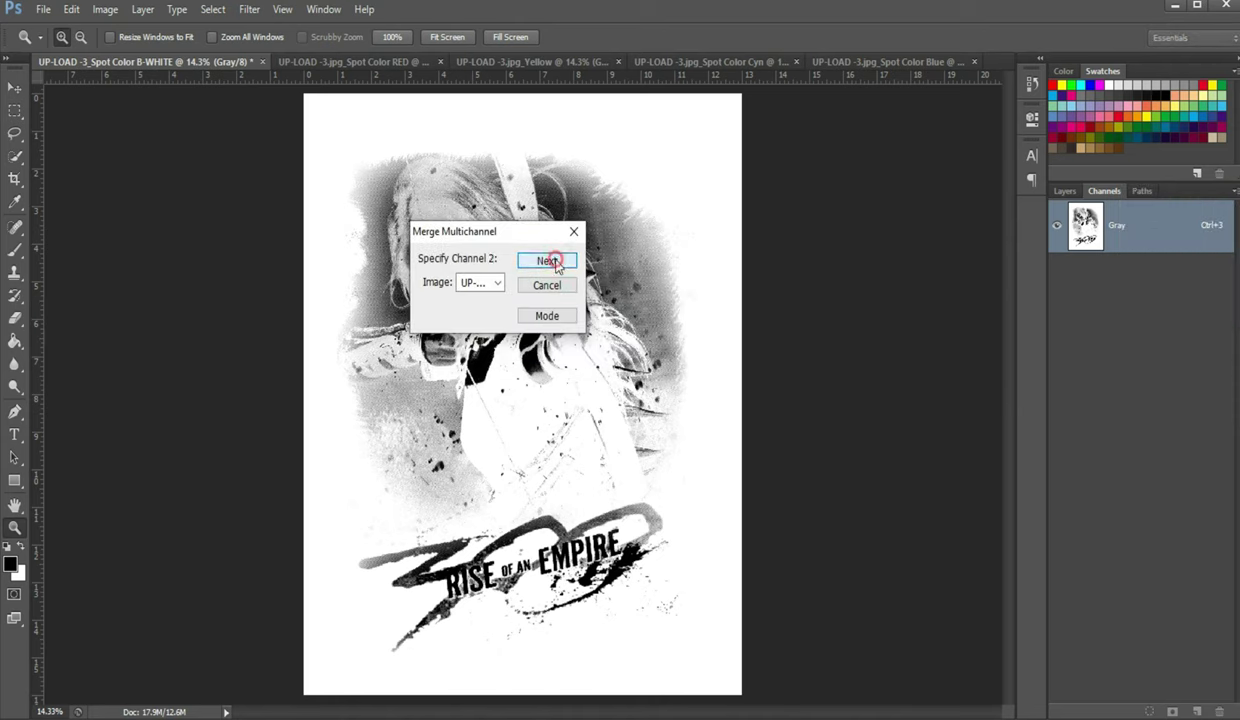
pyautogui.click(556, 262)
pyautogui.click(556, 262)
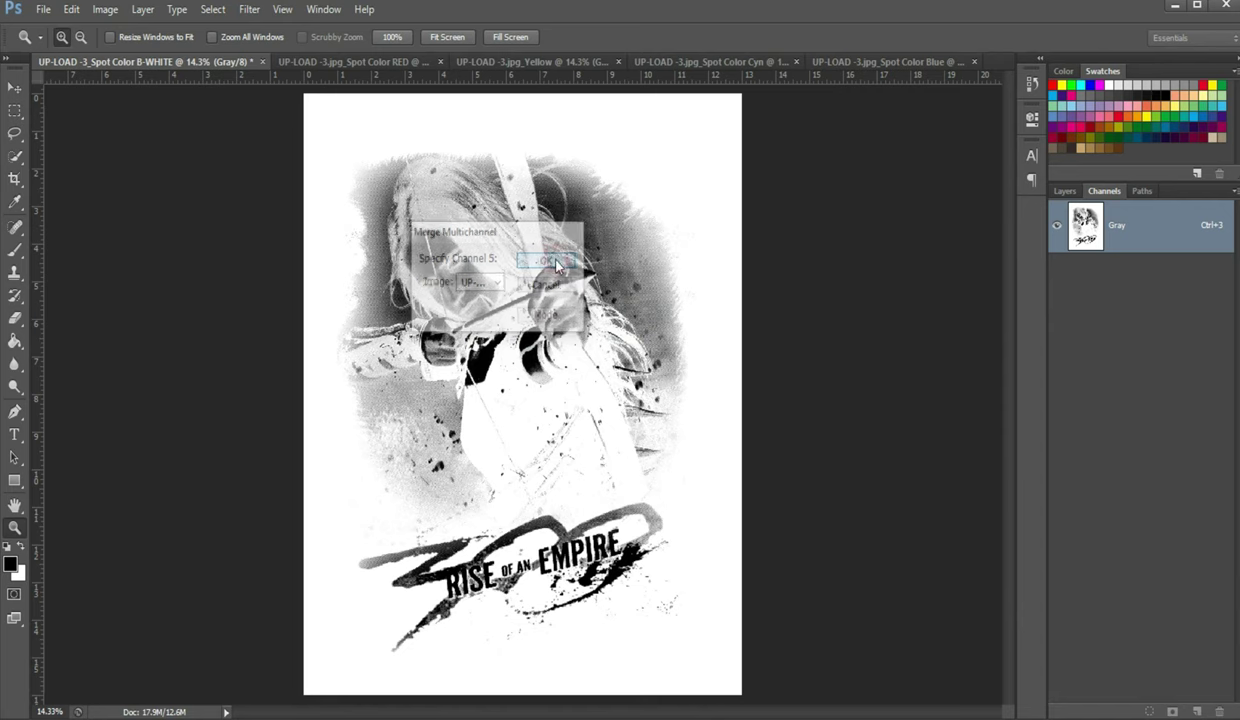
# - Fit the poster on screen and show Alpha 2, 3 and 5 with Alpha 1
pyautogui.rightClick(555, 259)
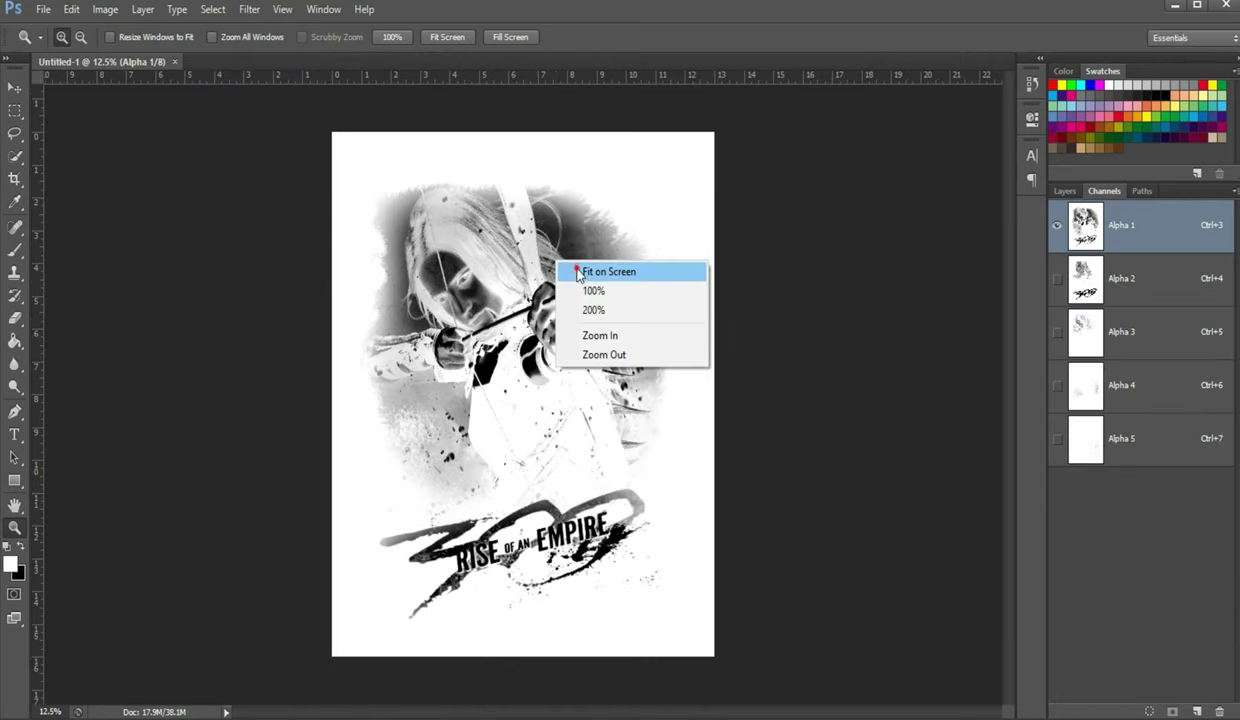
pyautogui.click(572, 268)
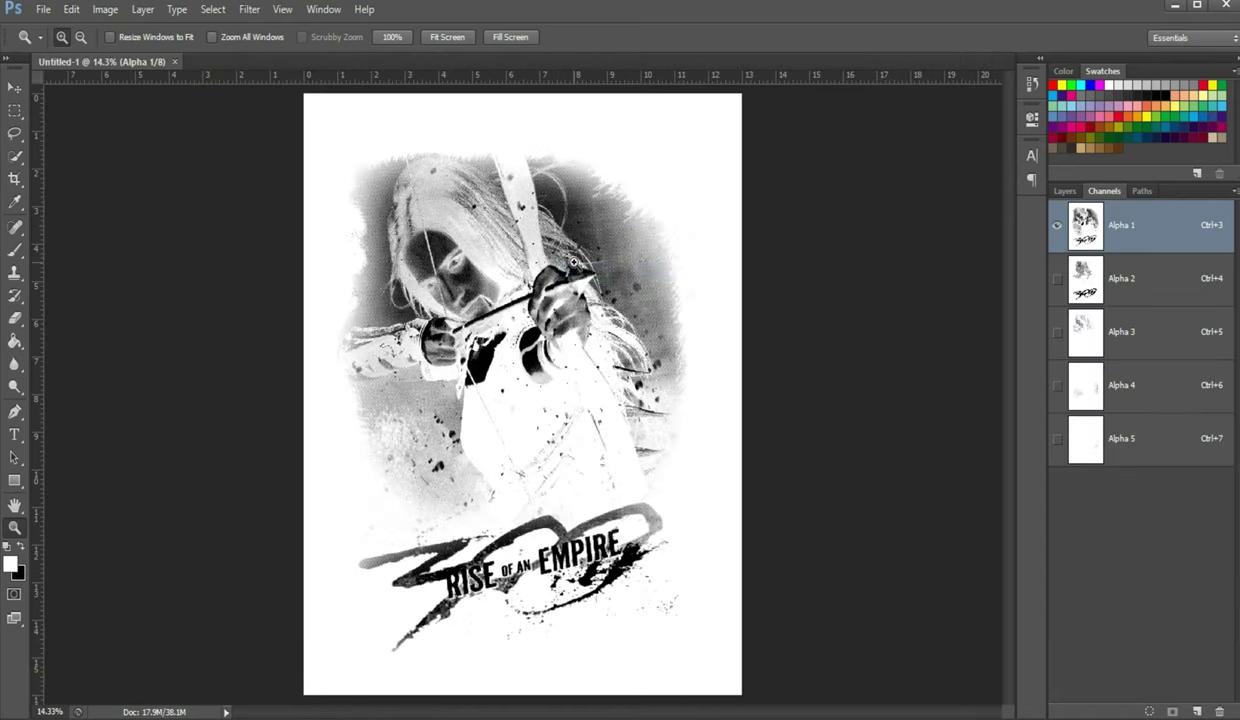
pyautogui.click(1057, 279)
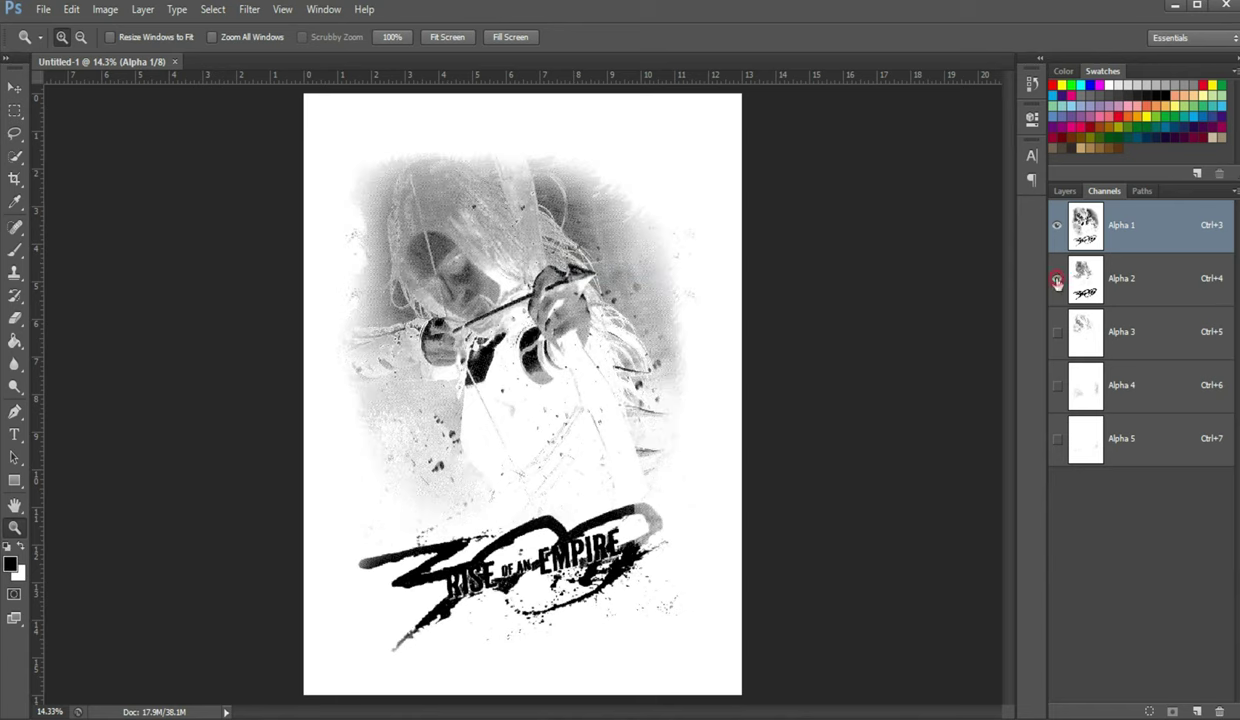
pyautogui.click(1057, 335)
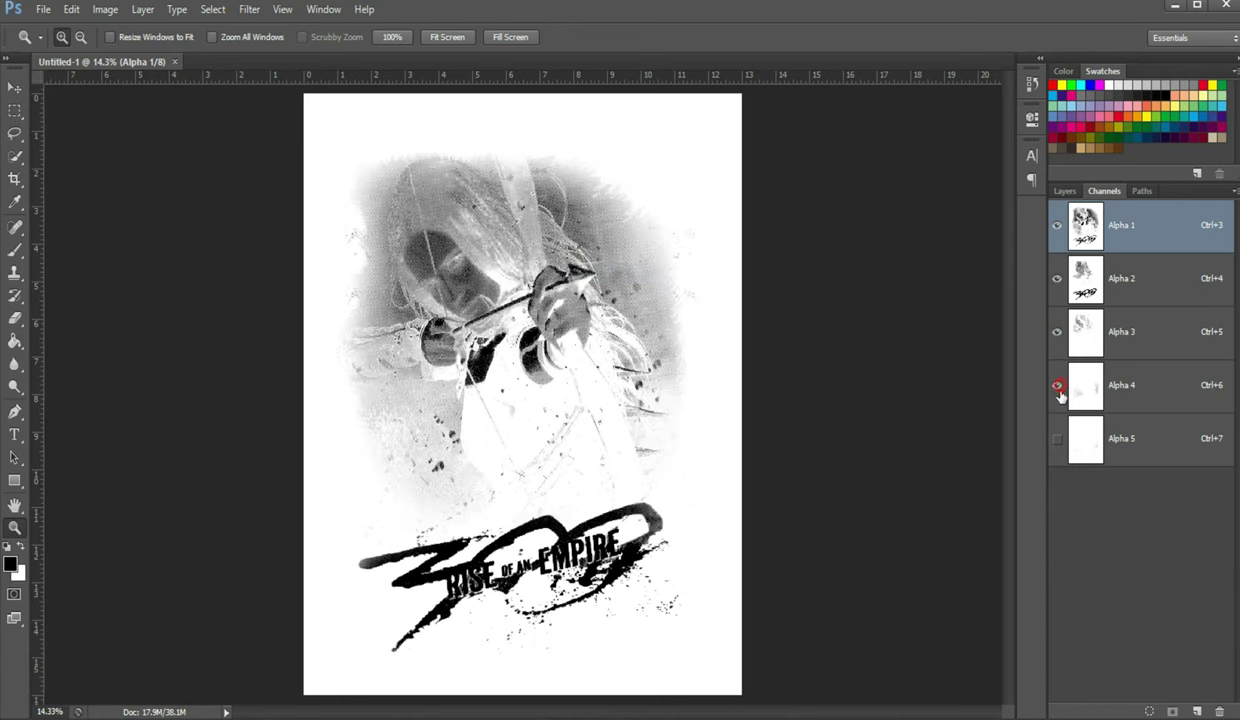
pyautogui.click(1057, 440)
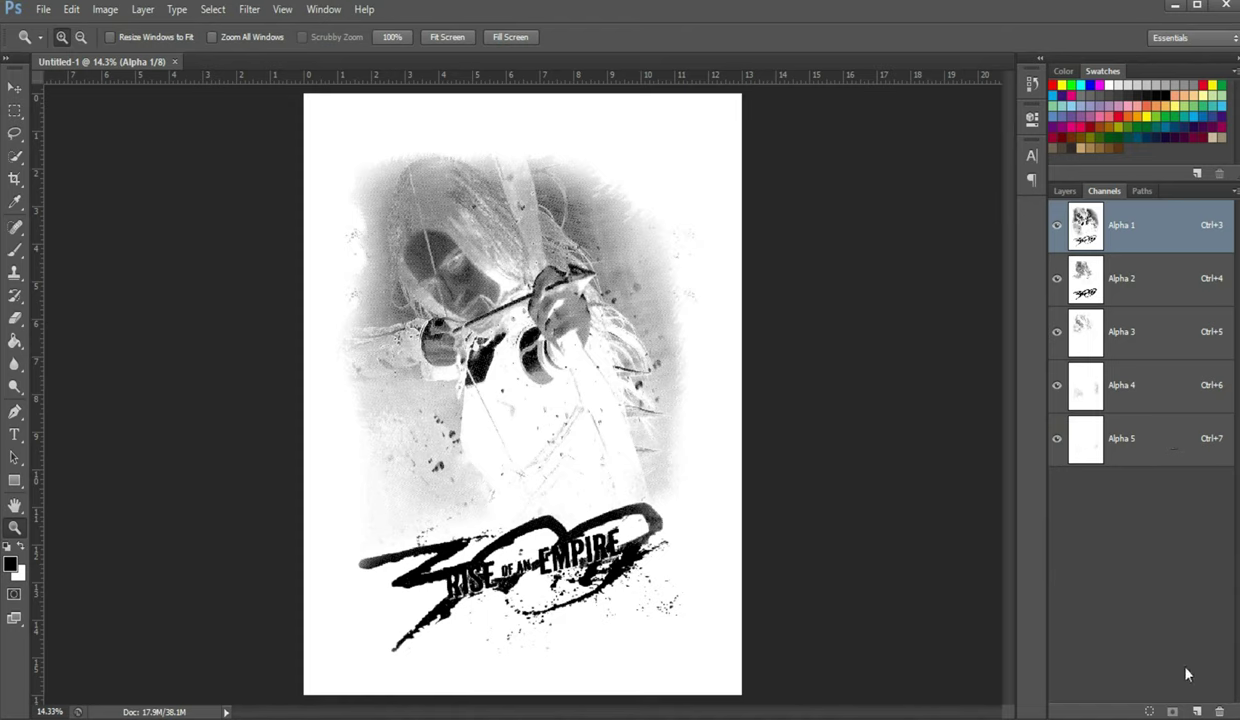
# - Add a black Alpha 6 channel at the top and show Alpha 1 again
pyautogui.click(1196, 711)
pyautogui.moveTo(1178, 495); pyautogui.dragTo(1173, 227)
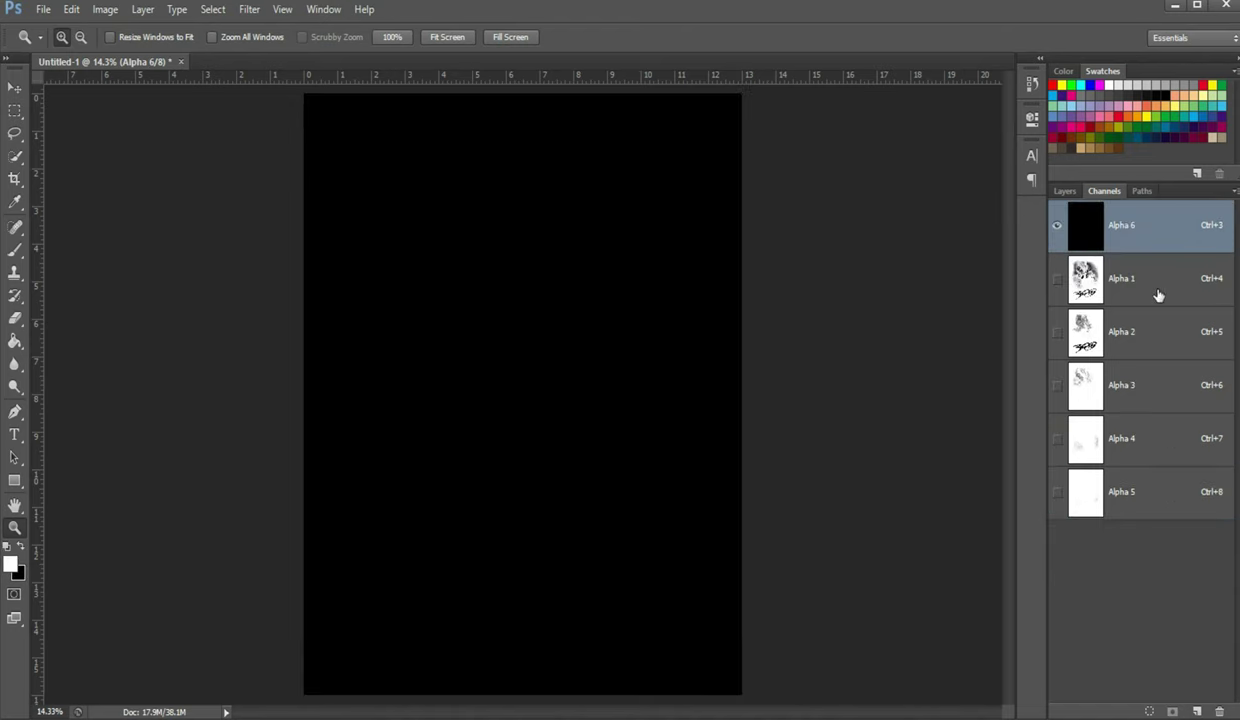
pyautogui.click(1056, 283)
# - Convert Alpha 1 to spot channel Spot Color B-WHITE with white ink at 85% solidity
pyautogui.doubleClick(1084, 280)
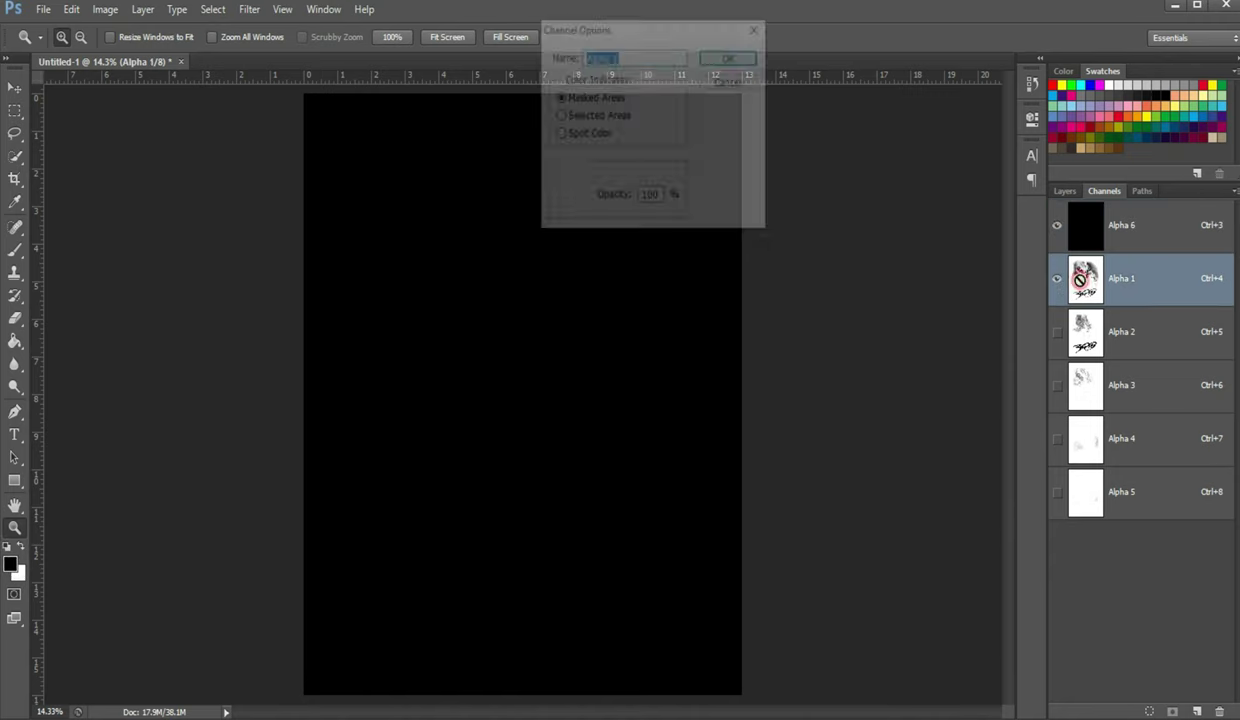
pyautogui.click(559, 134)
pyautogui.click(654, 56)
pyautogui.write('Spot Color B-WHITE')
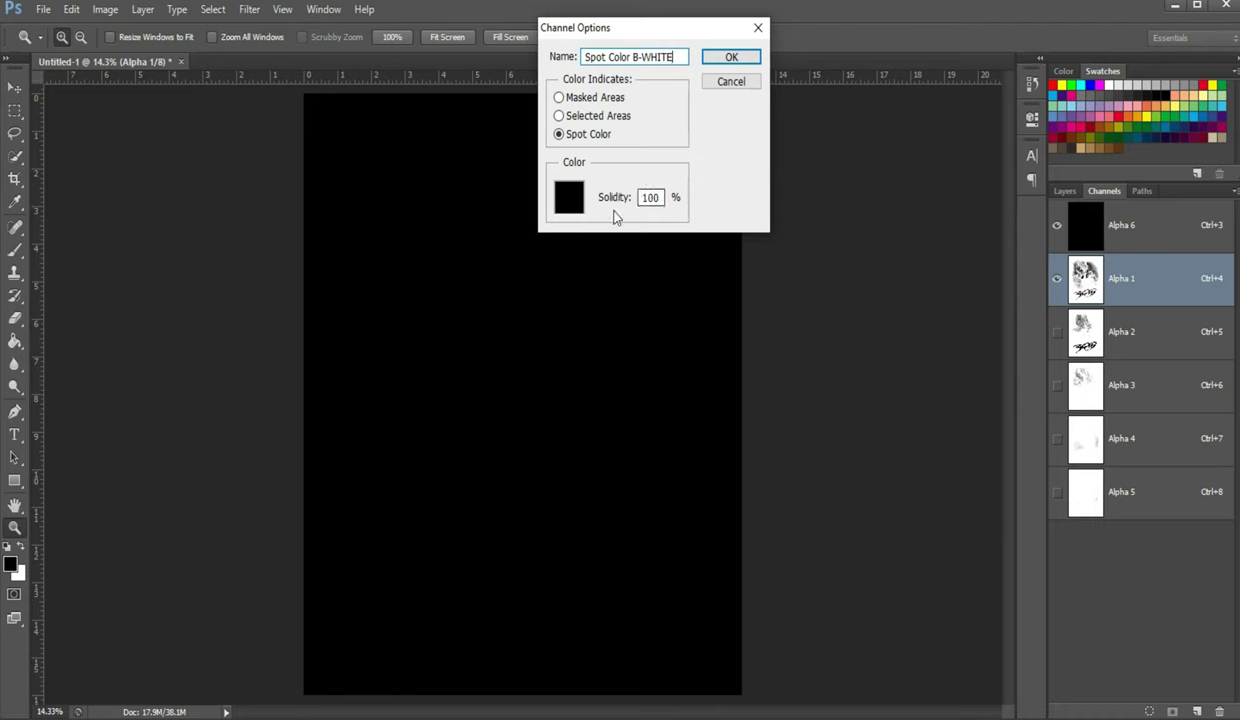
pyautogui.click(659, 195)
pyautogui.write('85')
pyautogui.click(566, 198)
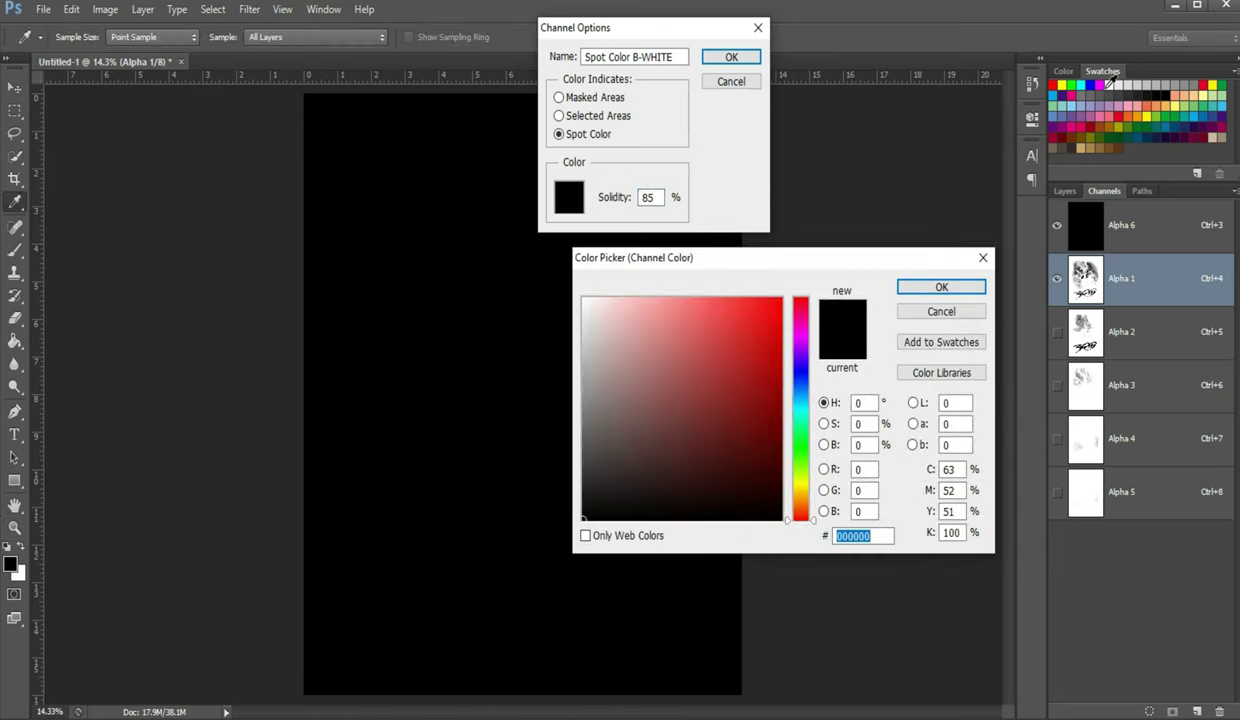
pyautogui.click(1110, 83)
pyautogui.click(941, 287)
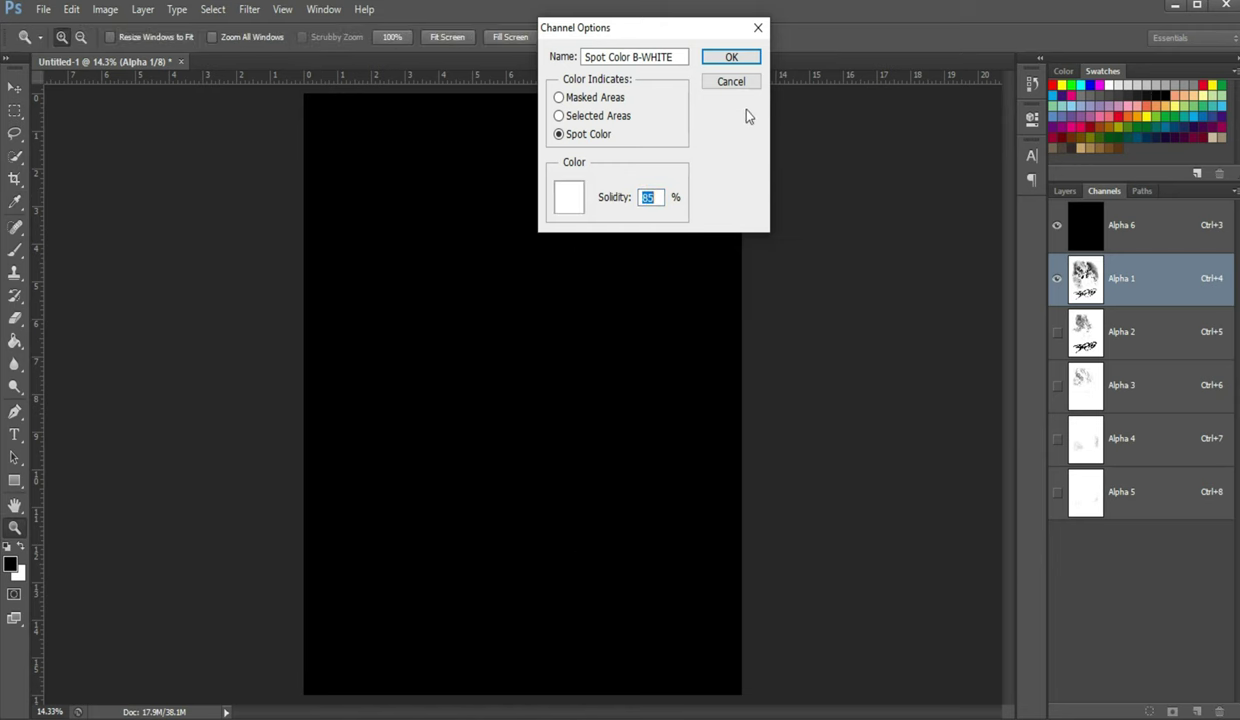
pyautogui.click(731, 57)
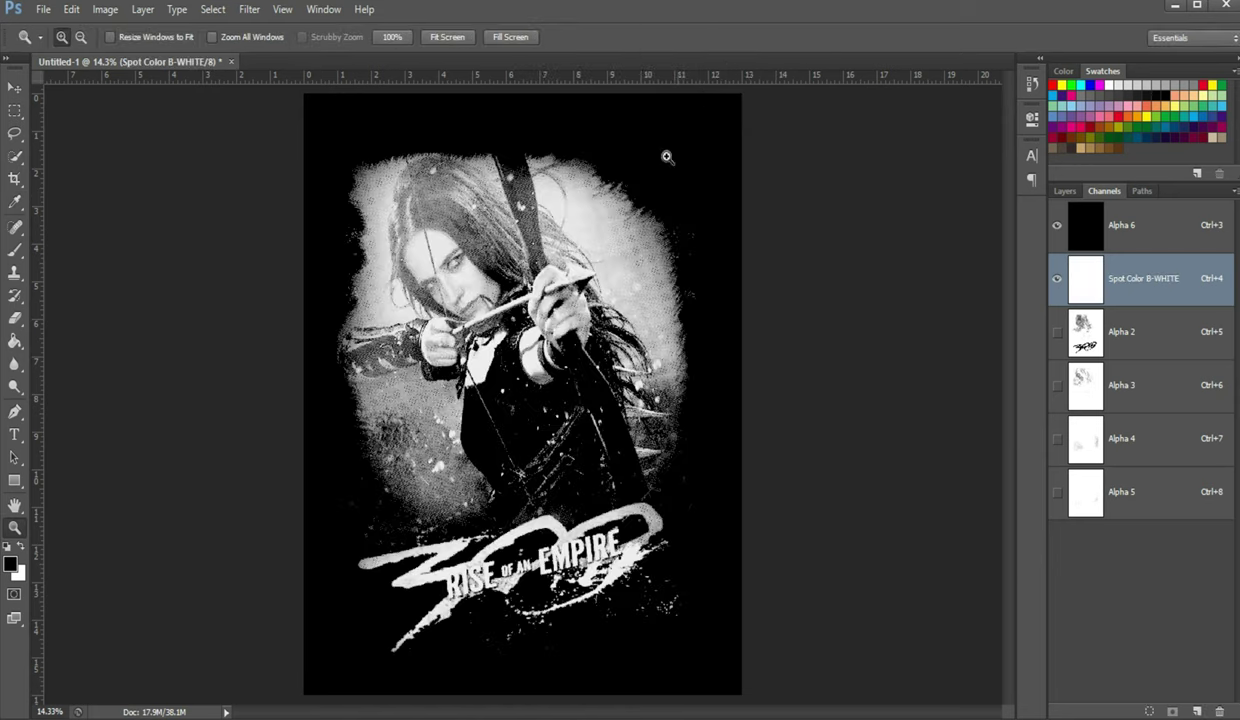
# - Zoom in and pan to frame the archer close up
pyautogui.click(548, 350)
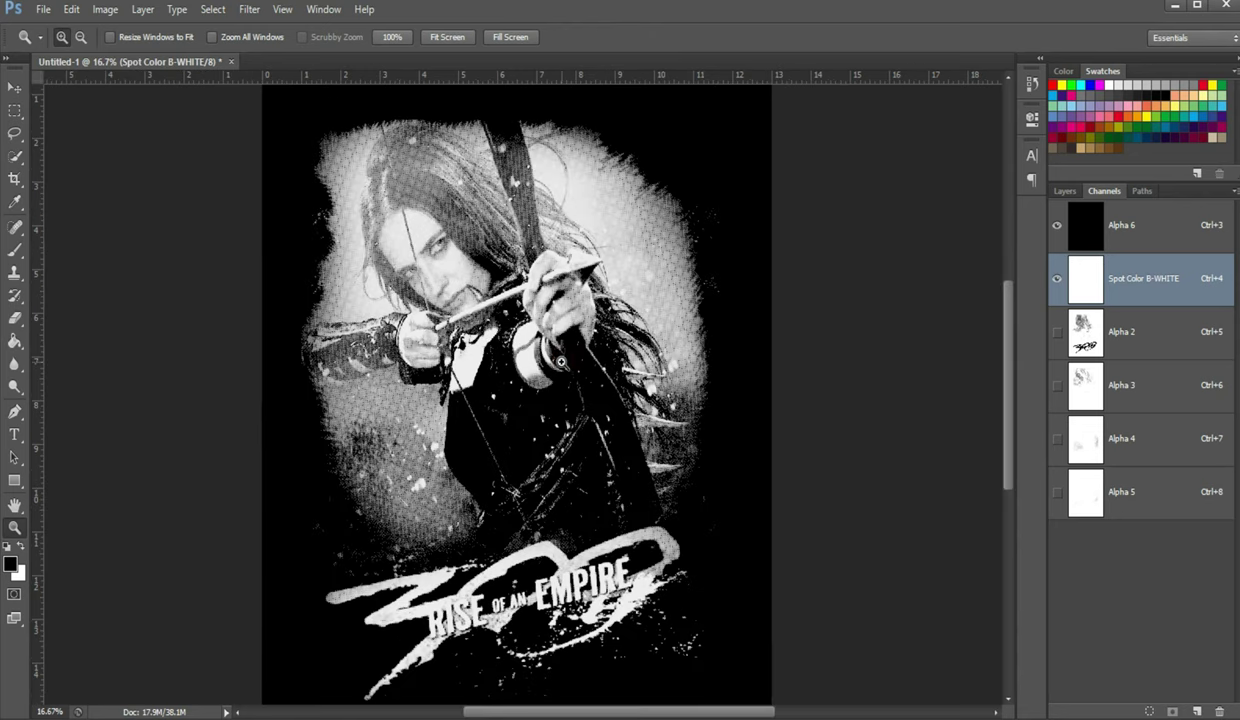
pyautogui.click(497, 358)
pyautogui.scroll(2, 497, 358)
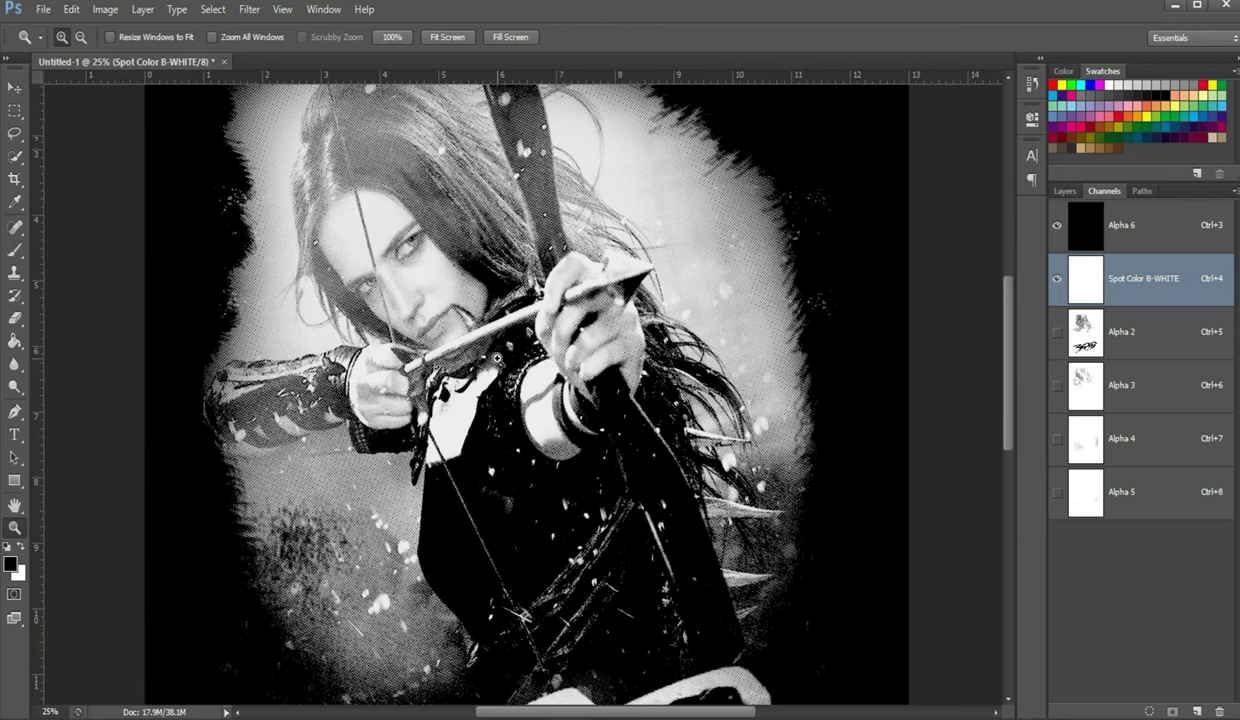
pyautogui.press('h')
pyautogui.moveTo(533, 330)
pyautogui.mouseDown()
pyautogui.moveTo(519, 397)
pyautogui.moveTo(490, 406)
pyautogui.mouseUp()
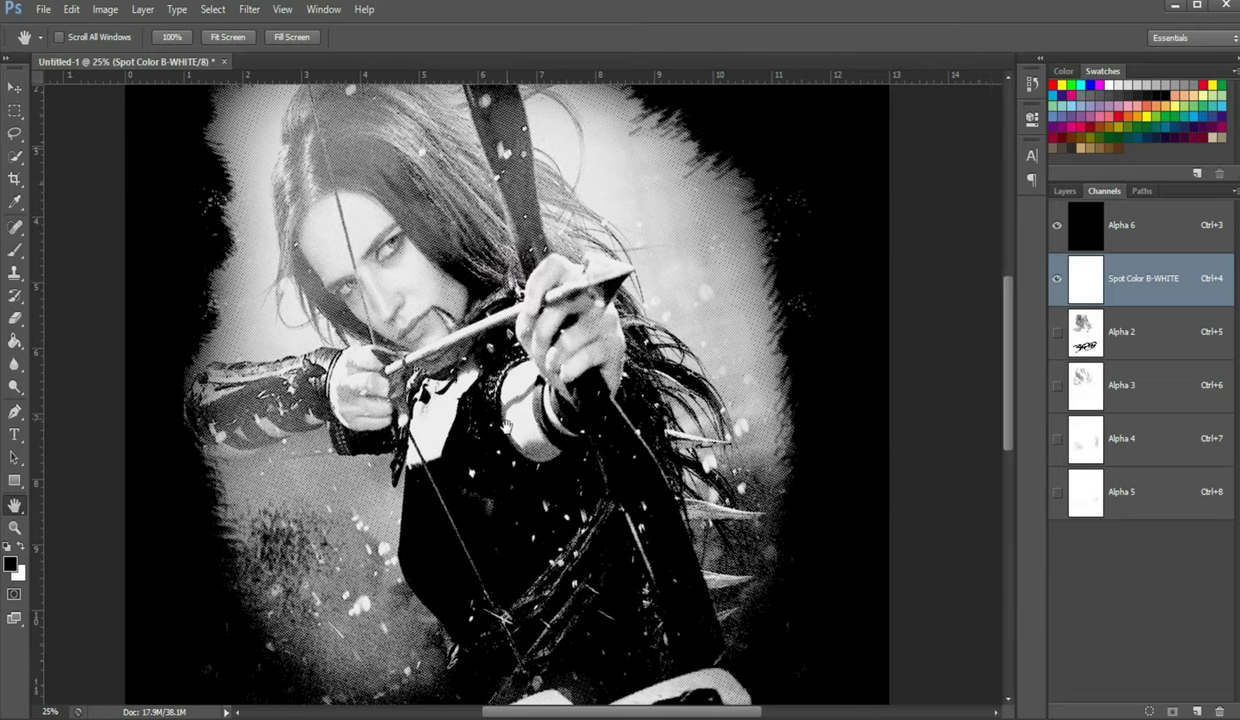
# - Convert Alpha 2 to spot channel Spot Color RED with red (ff0000) ink at 5% solidity
pyautogui.click(1058, 338)
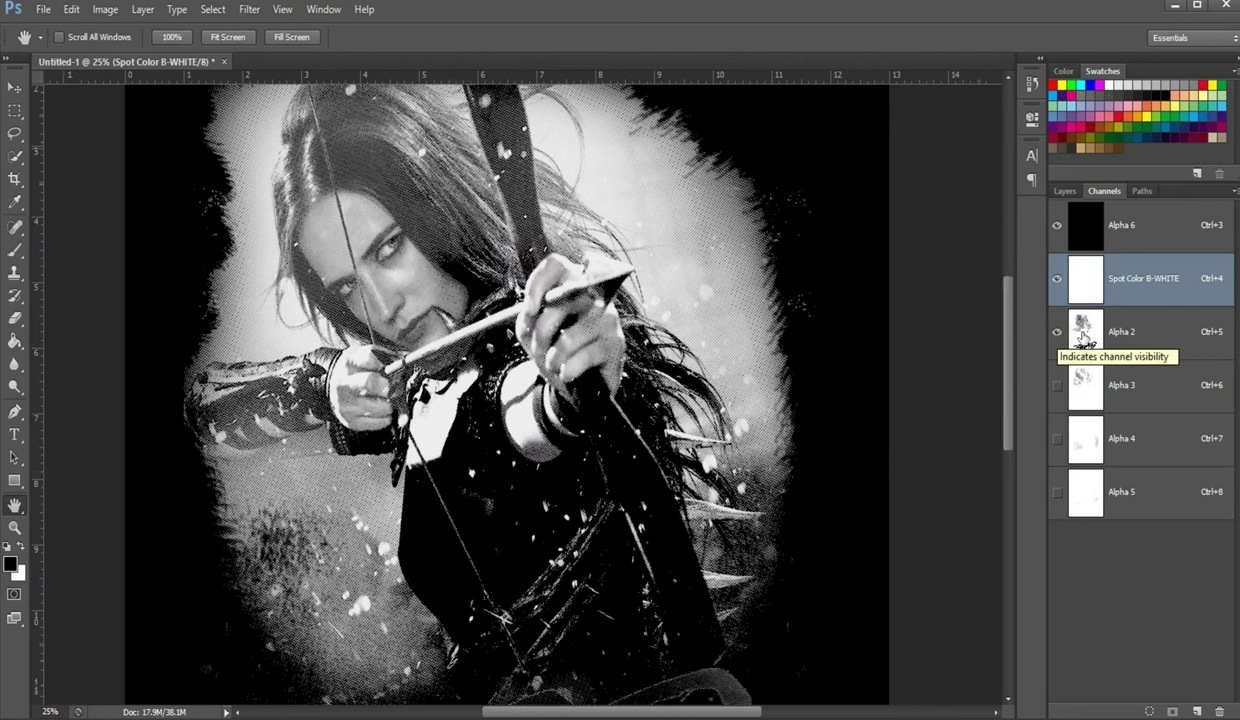
pyautogui.doubleClick(1085, 332)
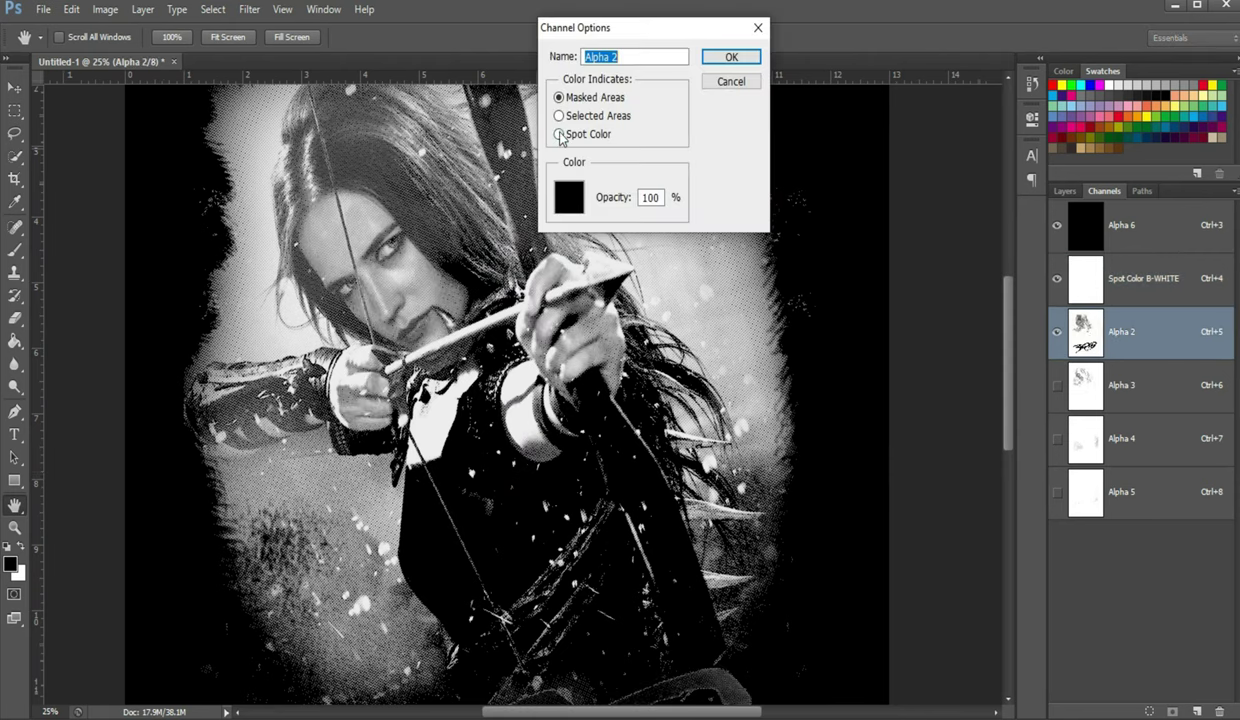
pyautogui.click(559, 134)
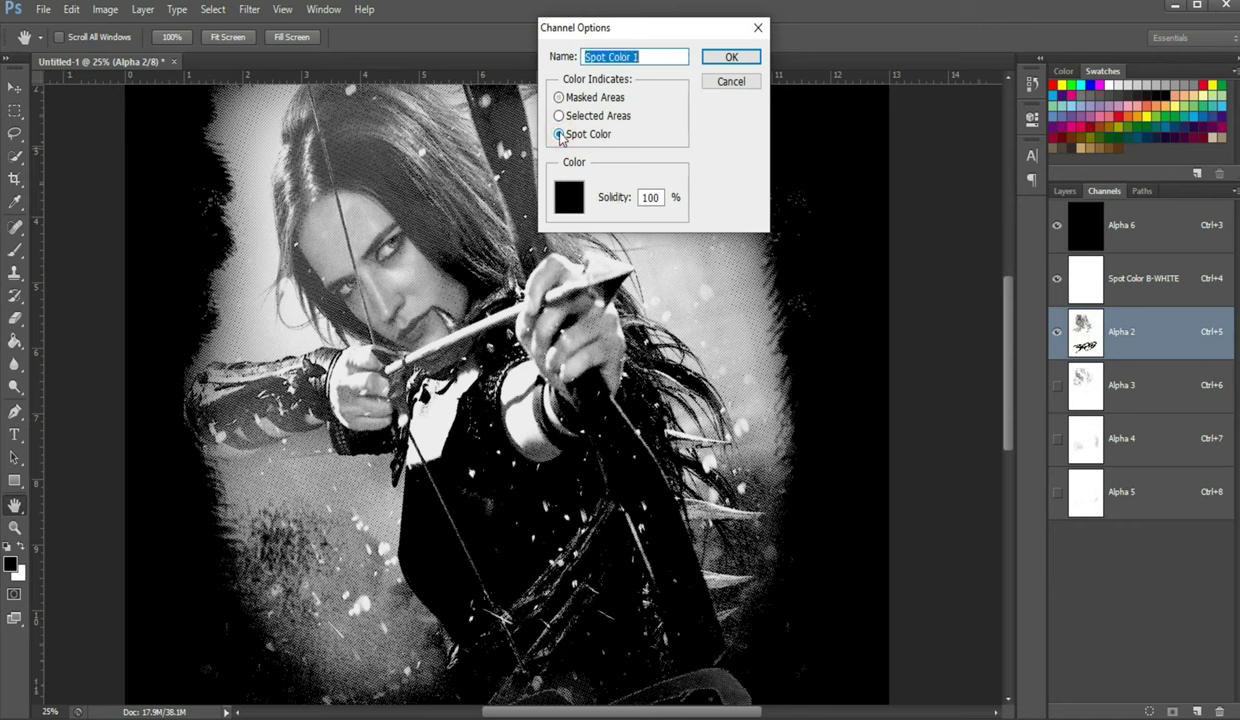
pyautogui.click(651, 58)
pyautogui.write('RED')
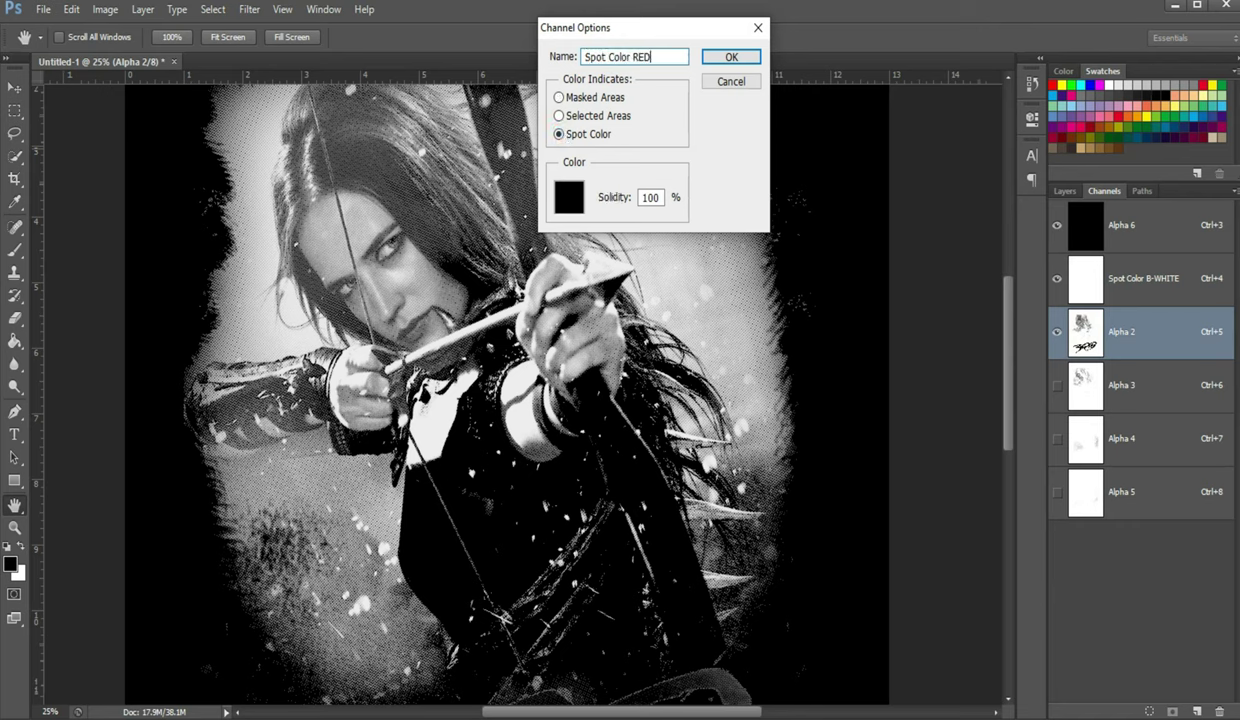
pyautogui.click(660, 197)
pyautogui.write('5')
pyautogui.click(569, 198)
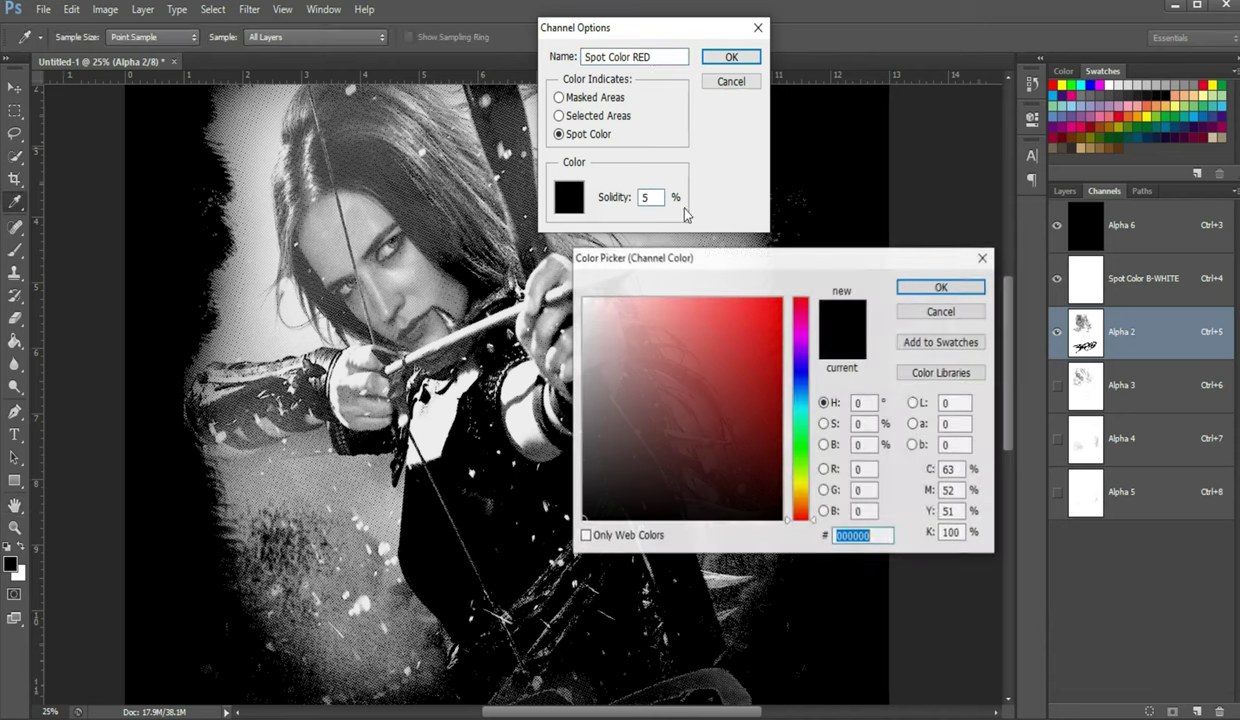
pyautogui.click(1055, 85)
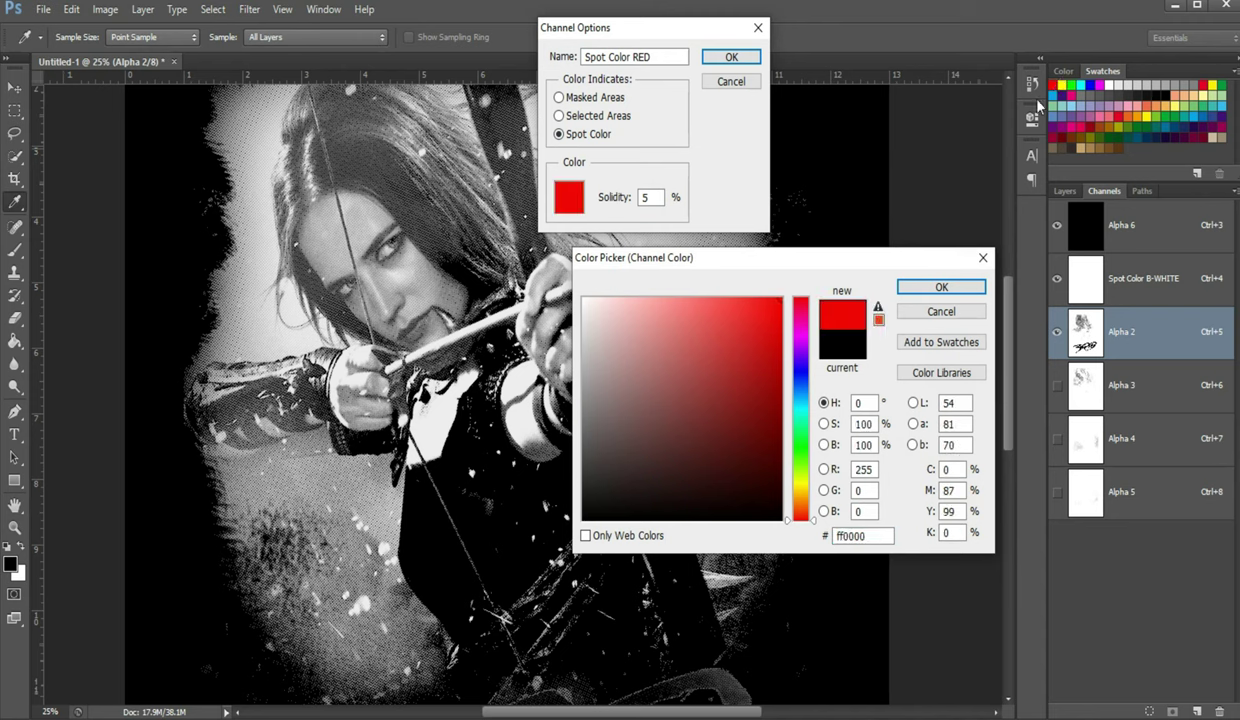
pyautogui.click(941, 287)
pyautogui.click(731, 57)
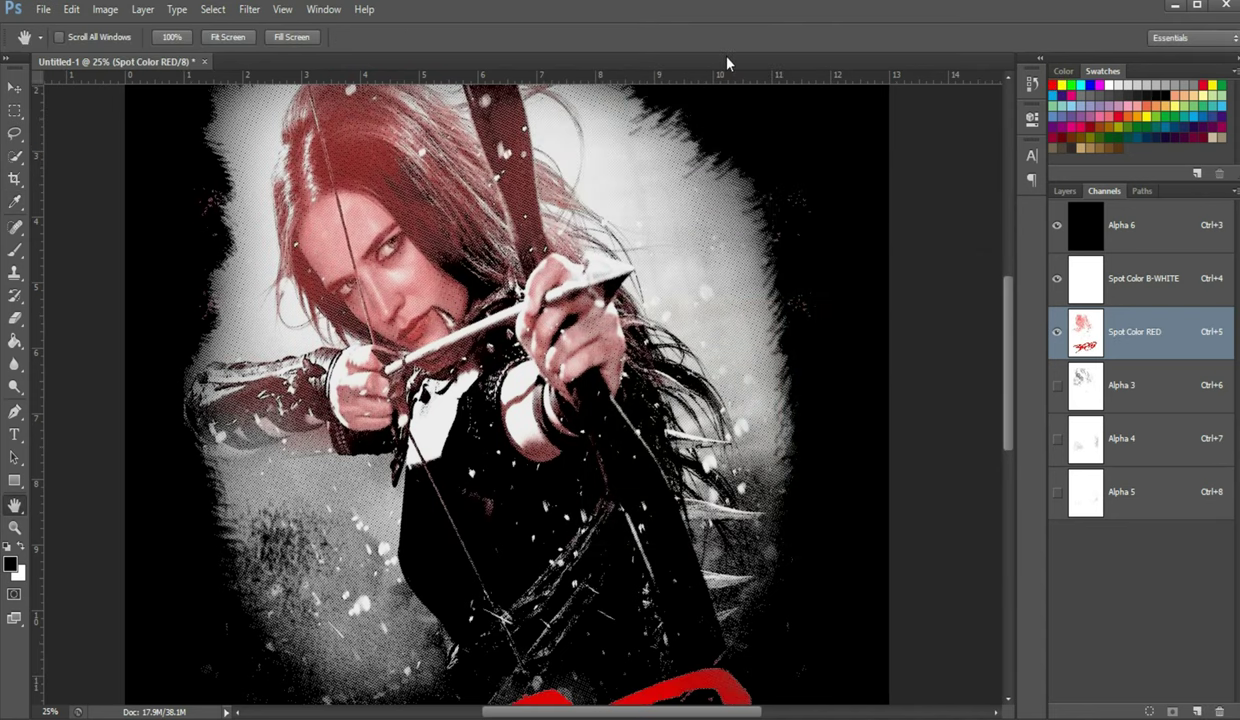
# - Show Alpha 3 and convert it to spot channel Yellow with yellow ink at 5% solidity
pyautogui.click(1057, 387)
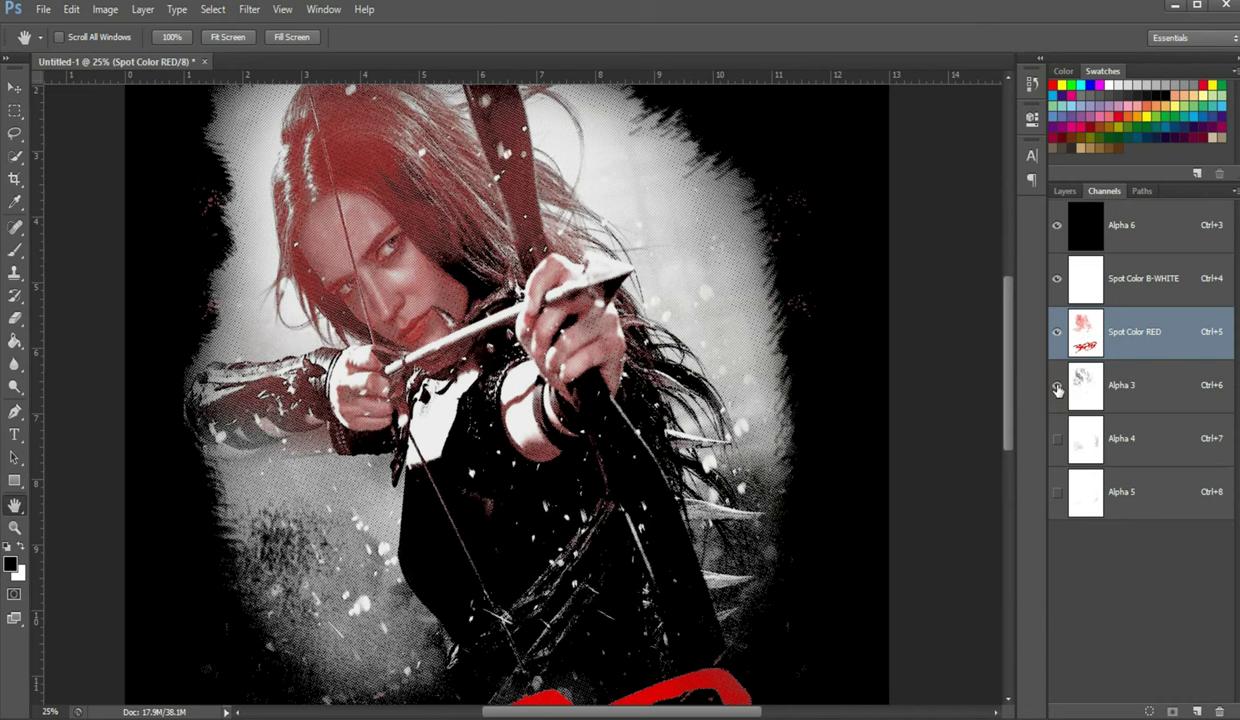
pyautogui.doubleClick(1086, 388)
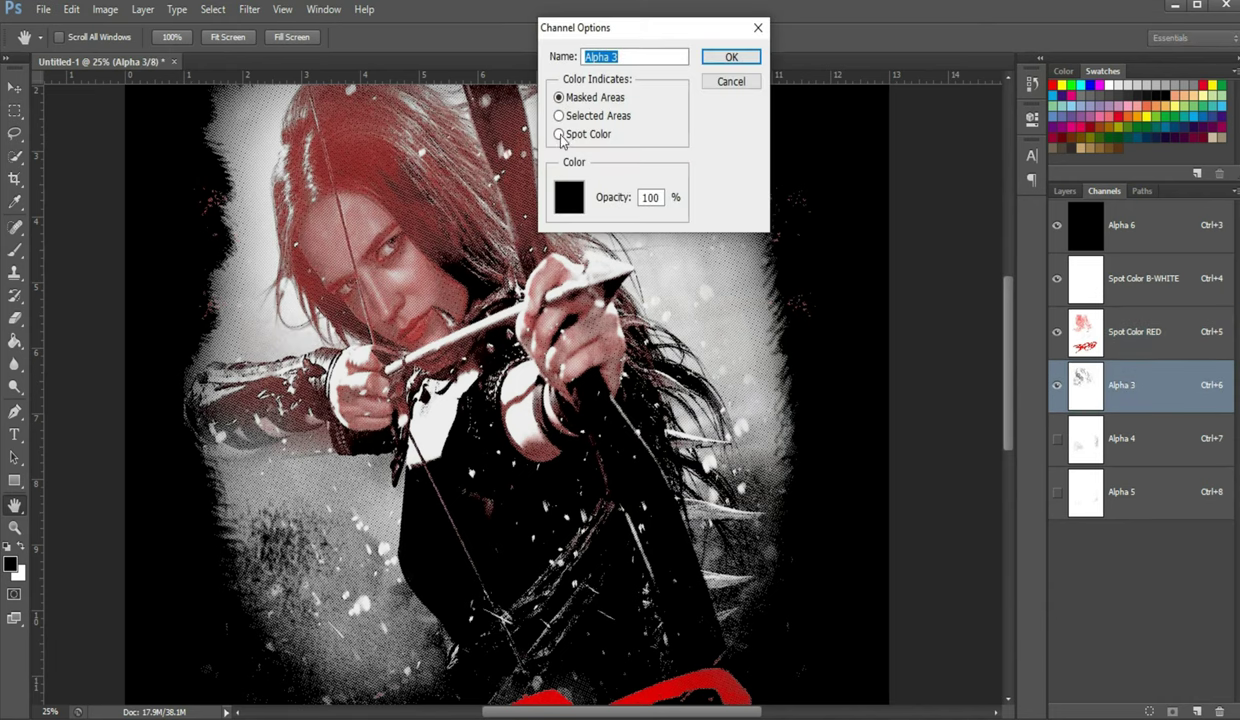
pyautogui.click(559, 134)
pyautogui.click(653, 56)
pyautogui.write('Spot Color YELLOW')
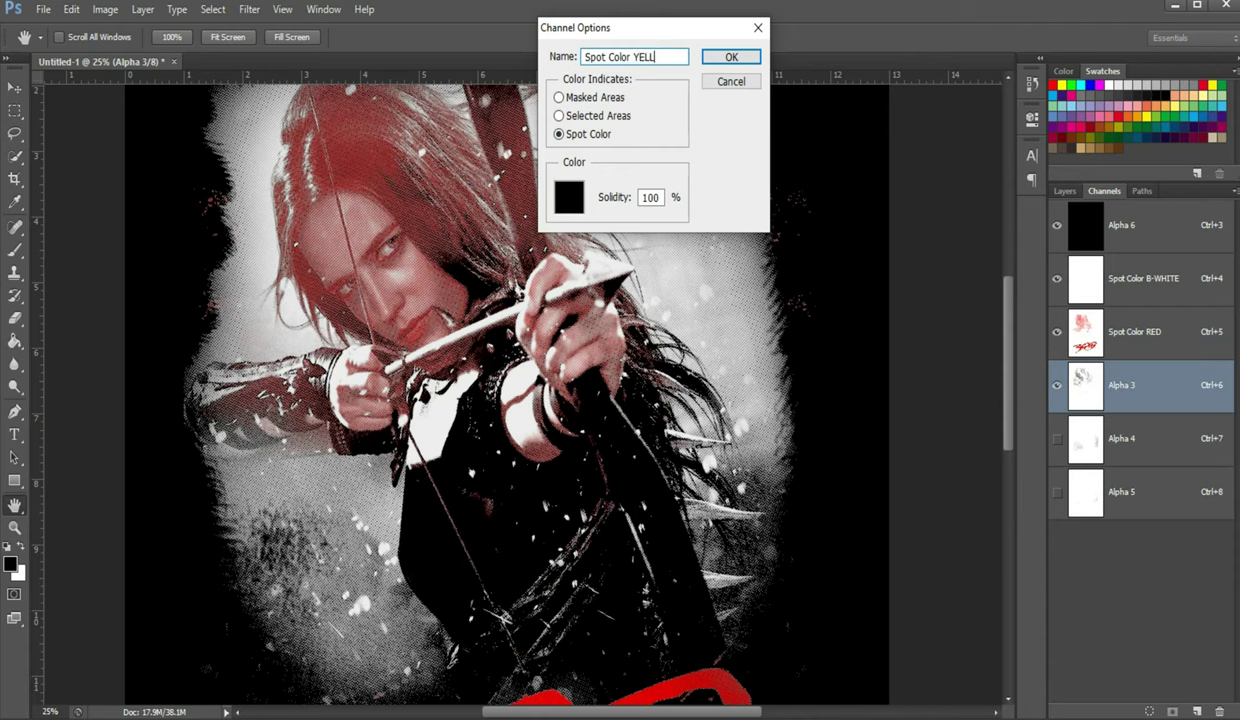
pyautogui.click(655, 198)
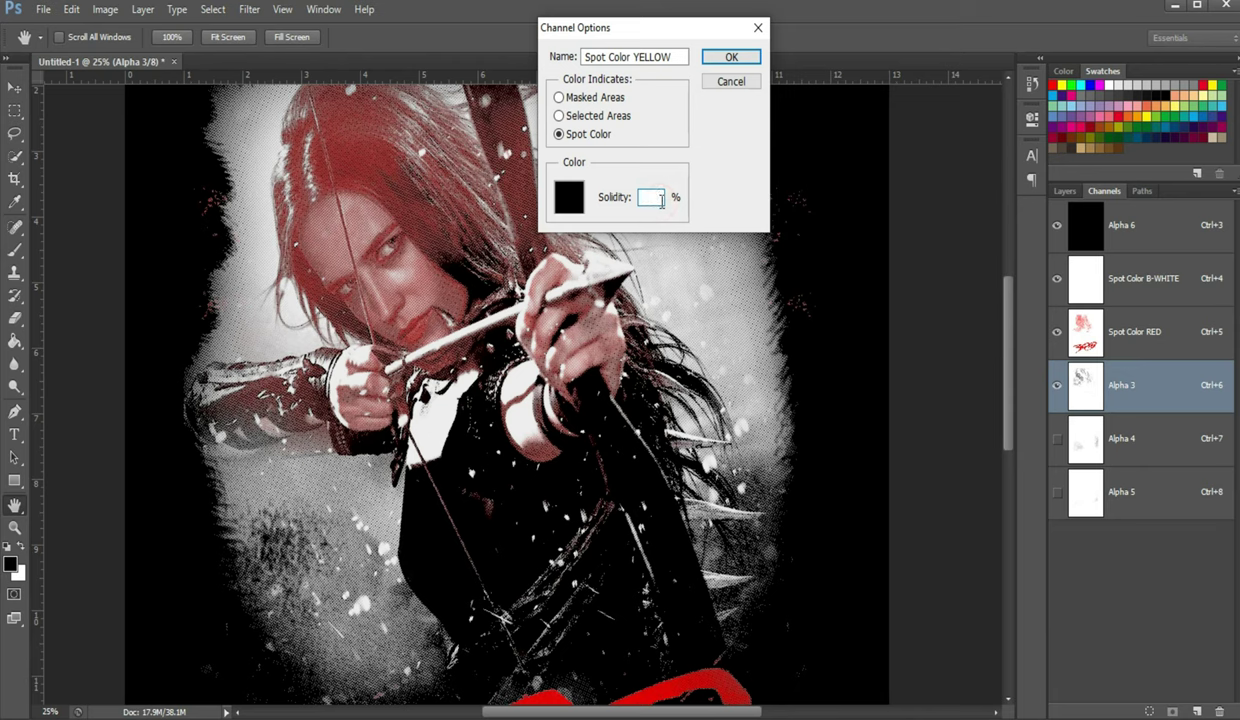
pyautogui.write('5')
pyautogui.click(568, 197)
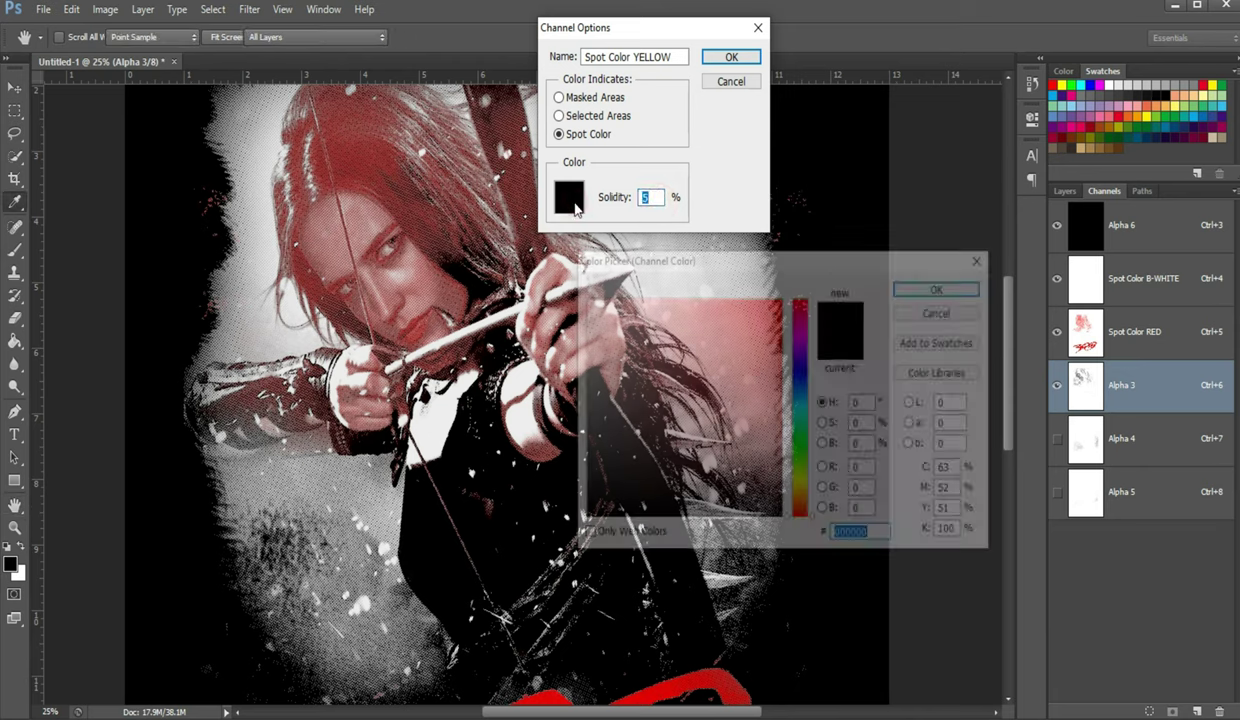
pyautogui.click(1212, 84)
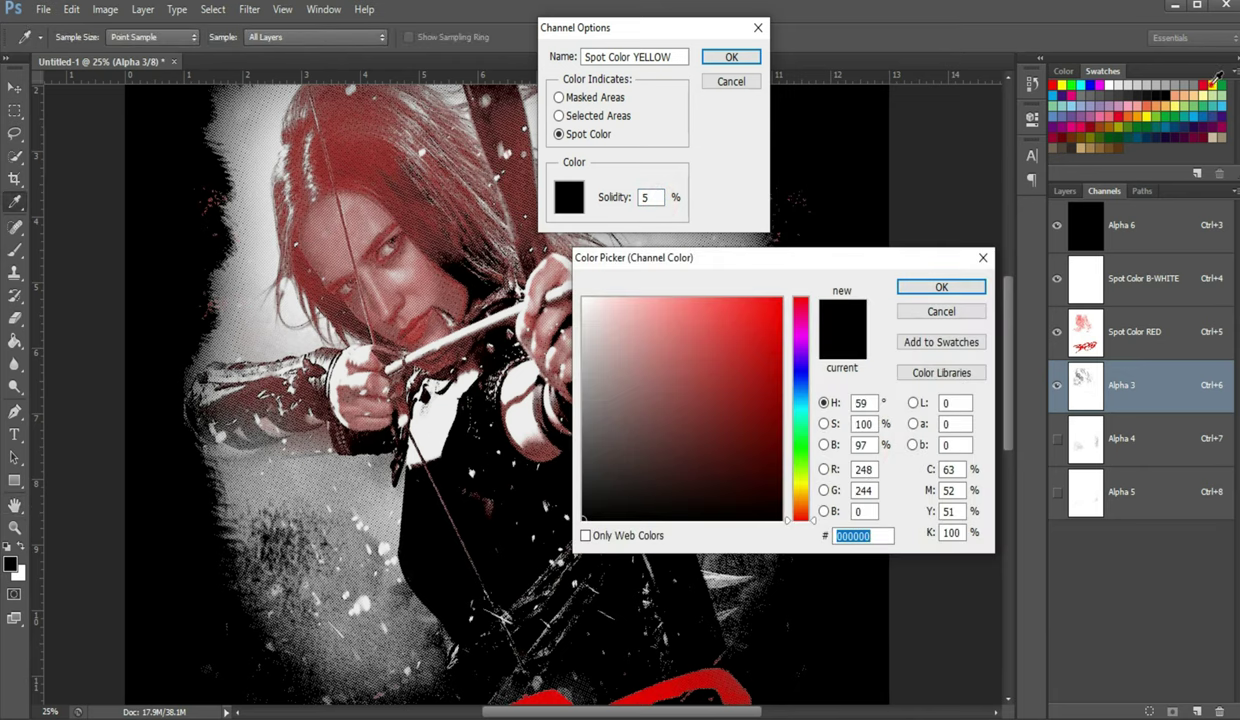
pyautogui.click(936, 288)
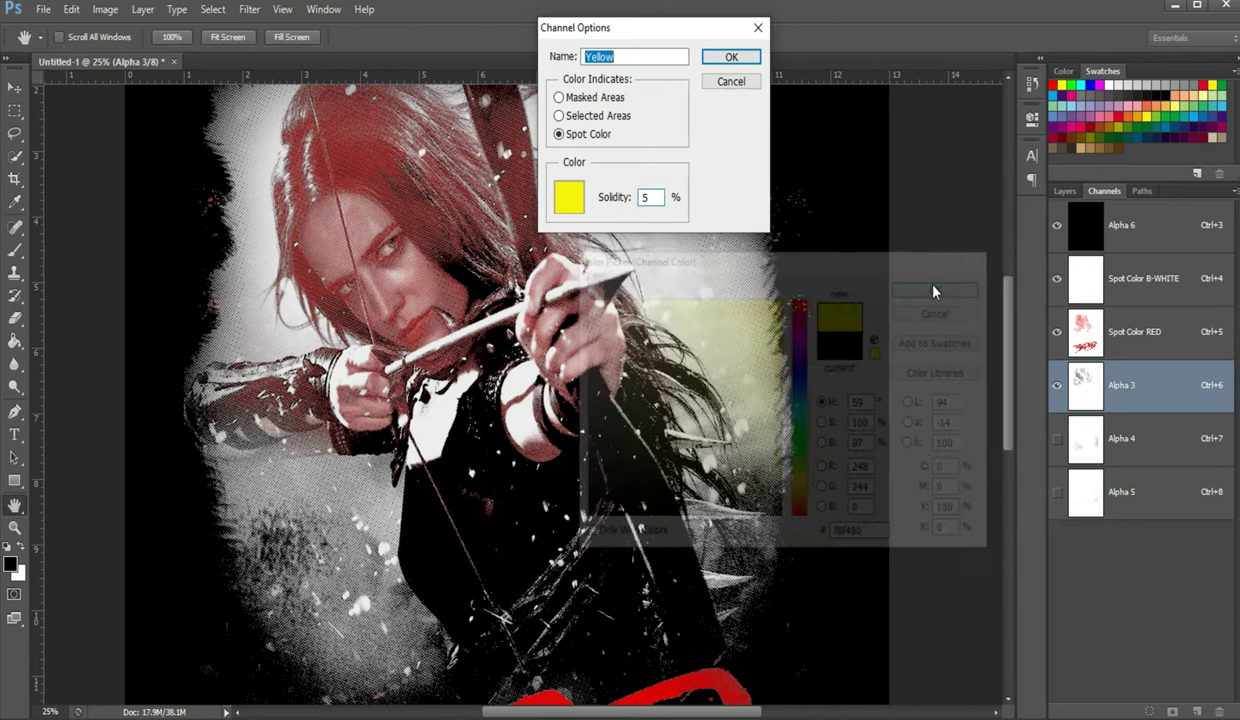
pyautogui.click(727, 58)
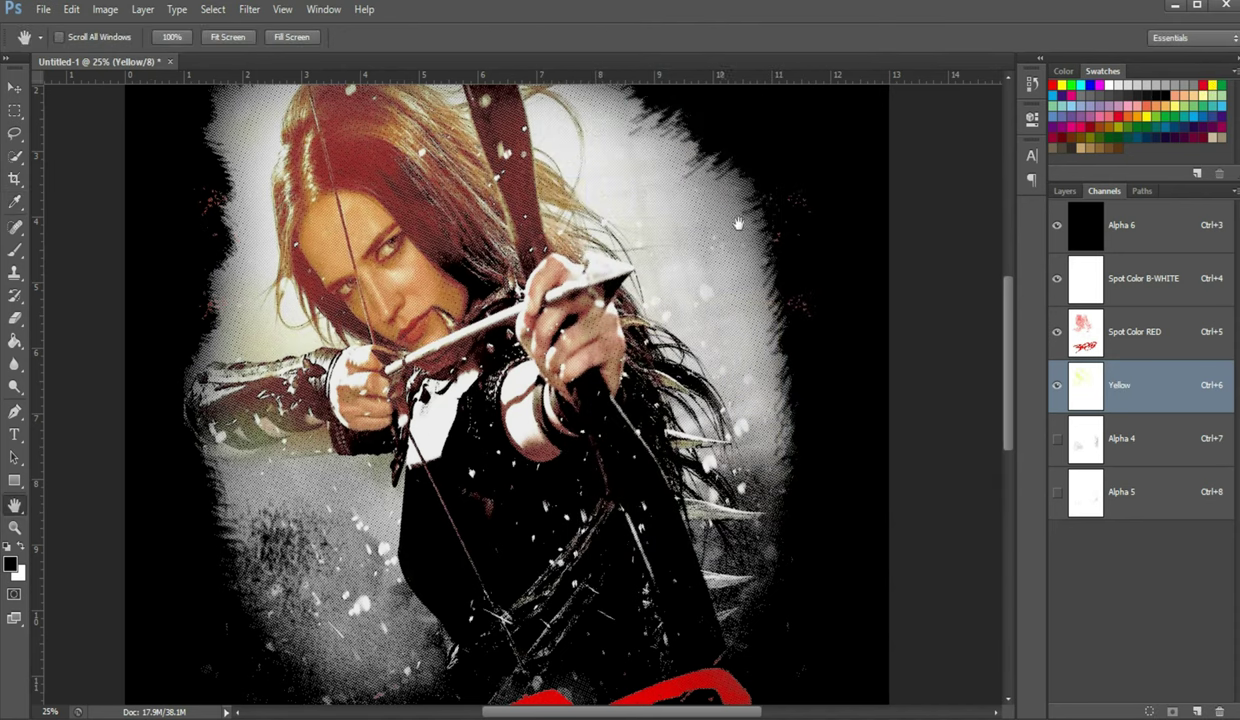
# - Show Alpha 4 and convert it to spot channel Spot Color CYN with cyan ink at 5% solidity
pyautogui.click(1057, 439)
pyautogui.doubleClick(1082, 449)
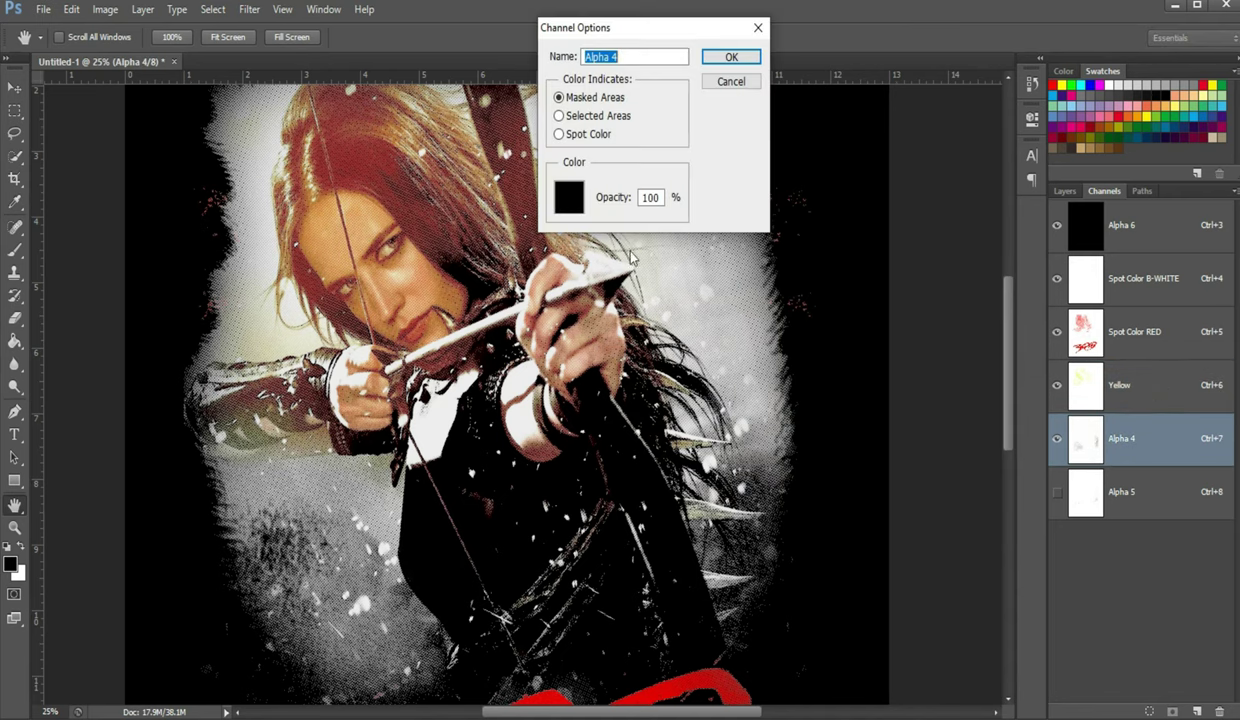
pyautogui.click(559, 134)
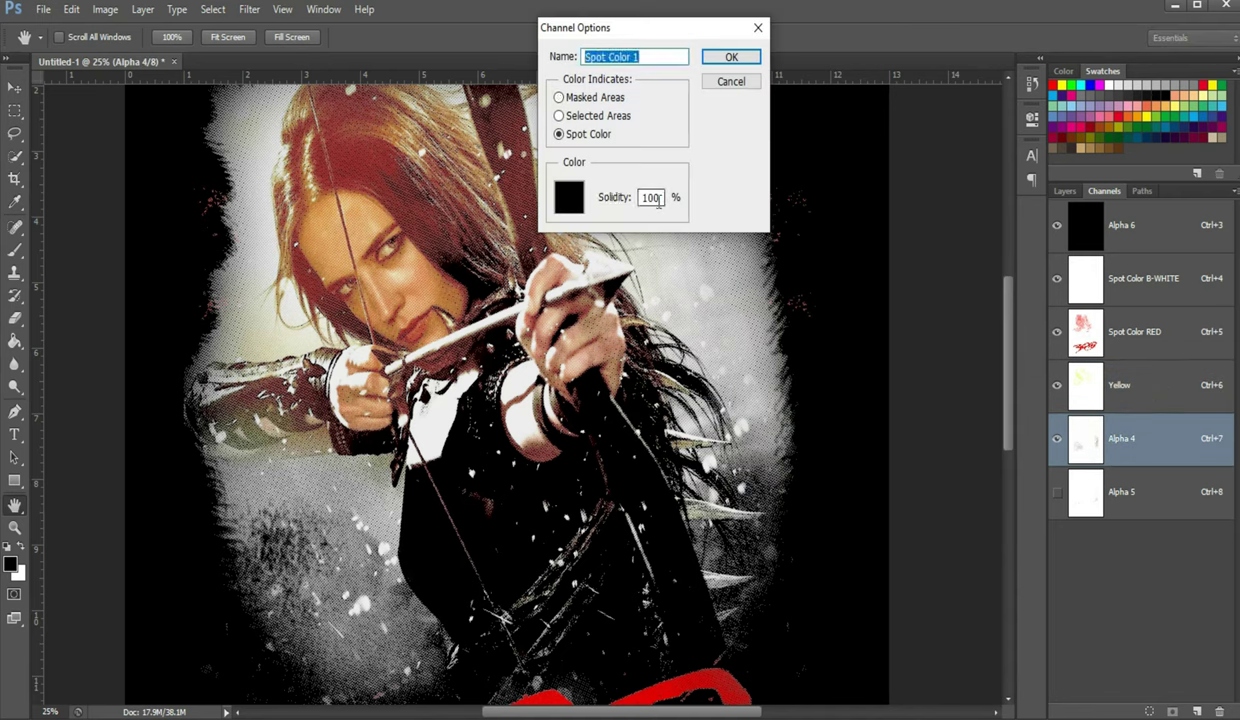
pyautogui.click(645, 55)
pyautogui.write('CYN')
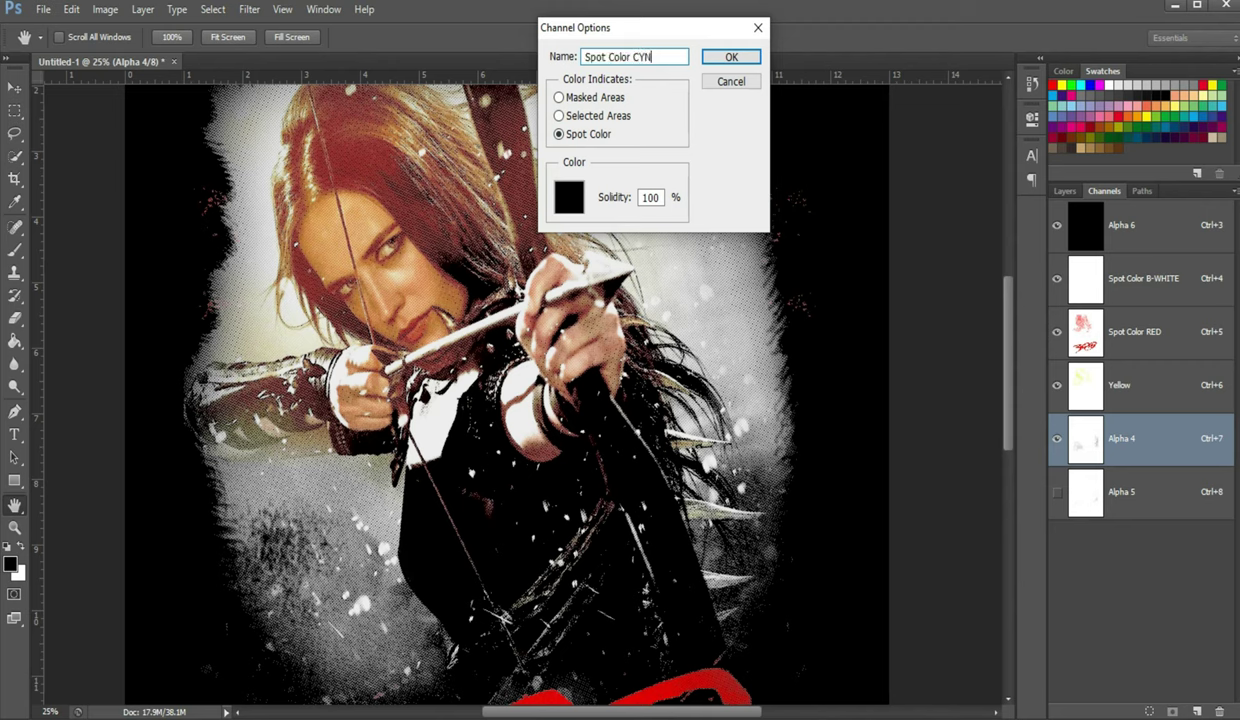
pyautogui.click(661, 197)
pyautogui.write('5')
pyautogui.click(568, 205)
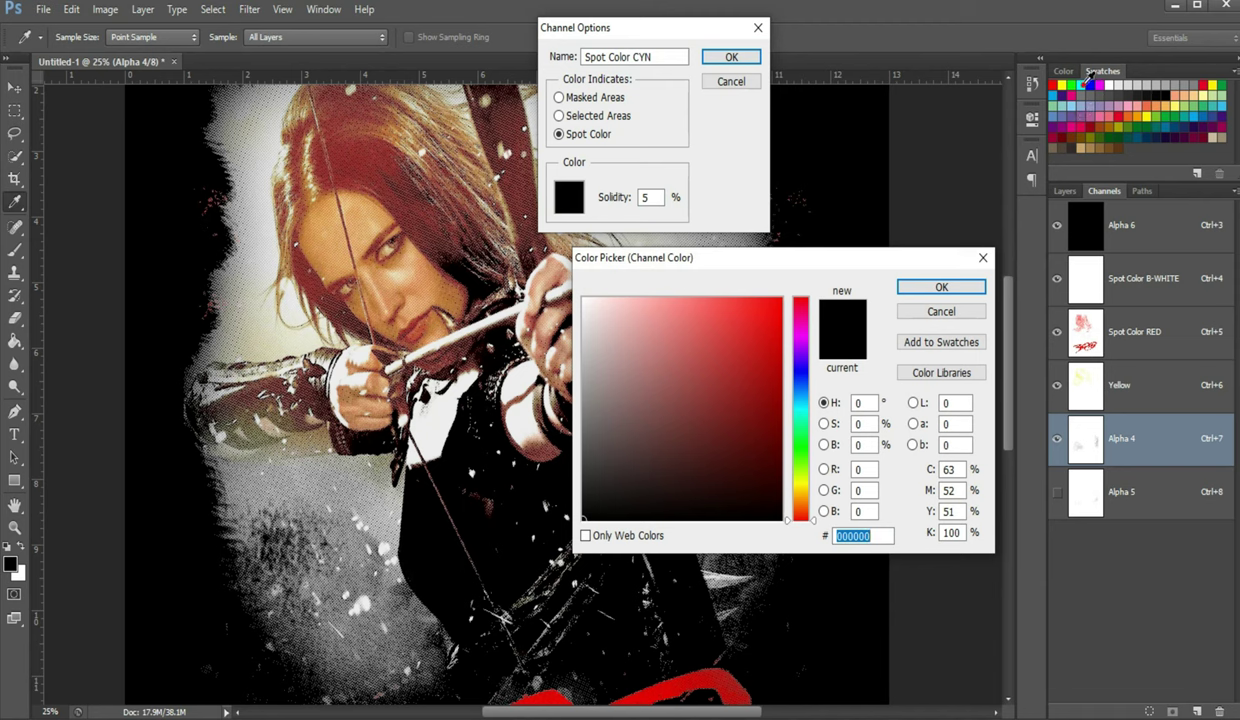
pyautogui.click(1086, 82)
pyautogui.click(941, 286)
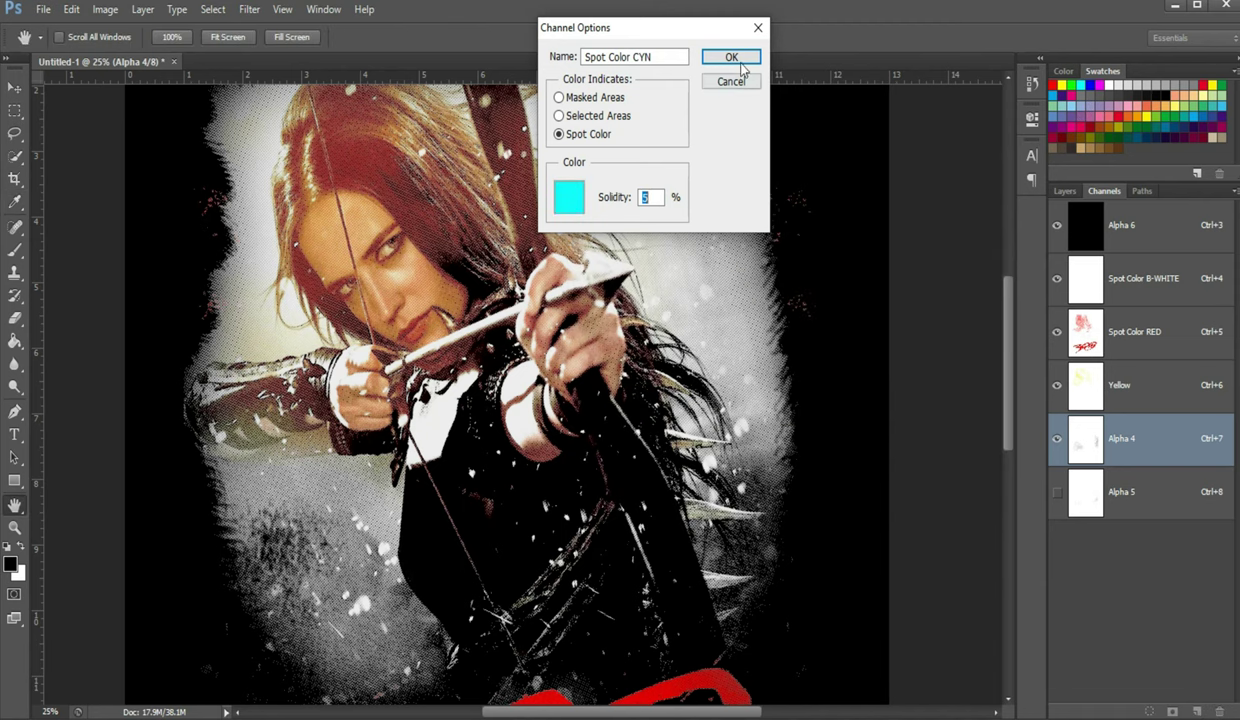
pyautogui.click(720, 60)
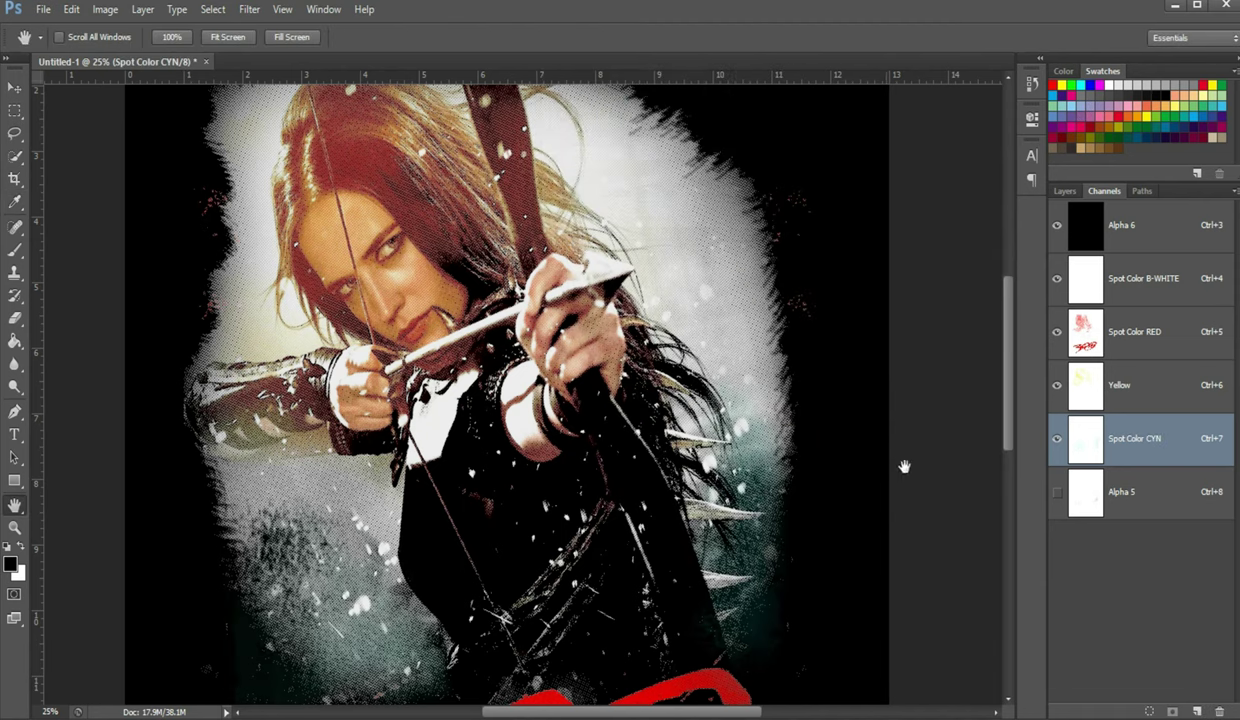
# - Convert Alpha 5 to spot channel Spot Color BLUE with blue (0000ff) ink at 5% solidity
pyautogui.doubleClick(1085, 492)
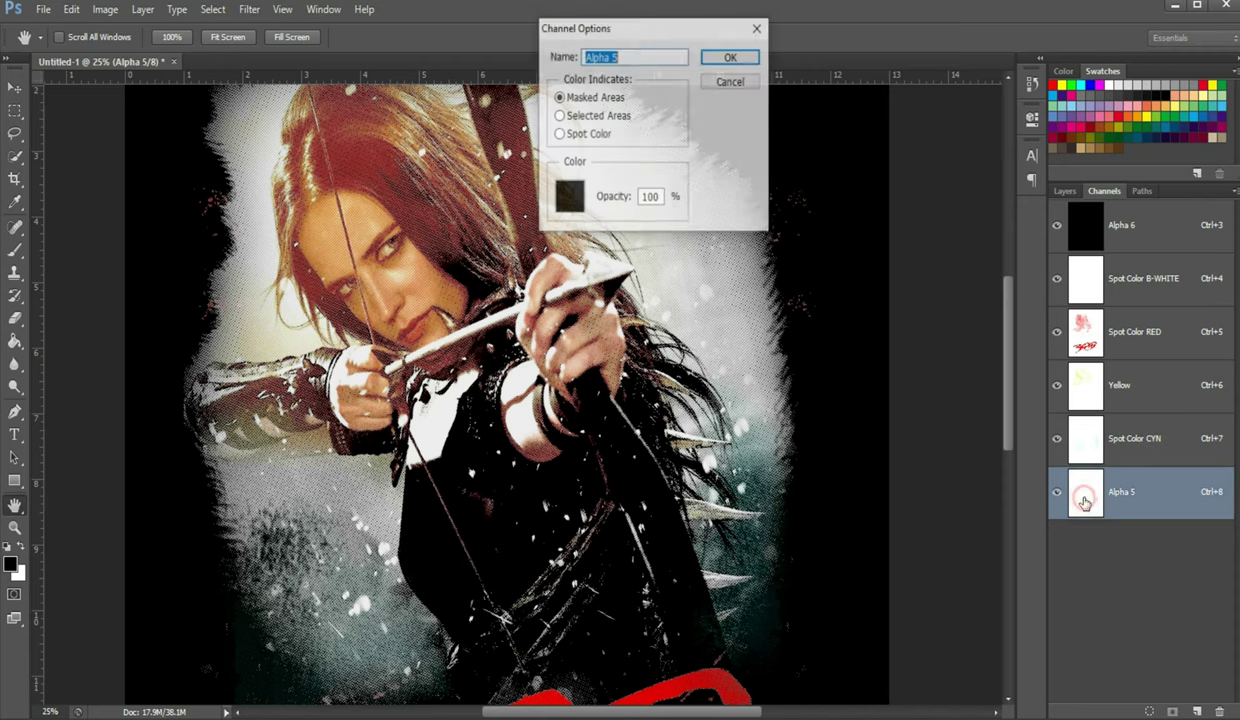
pyautogui.click(559, 134)
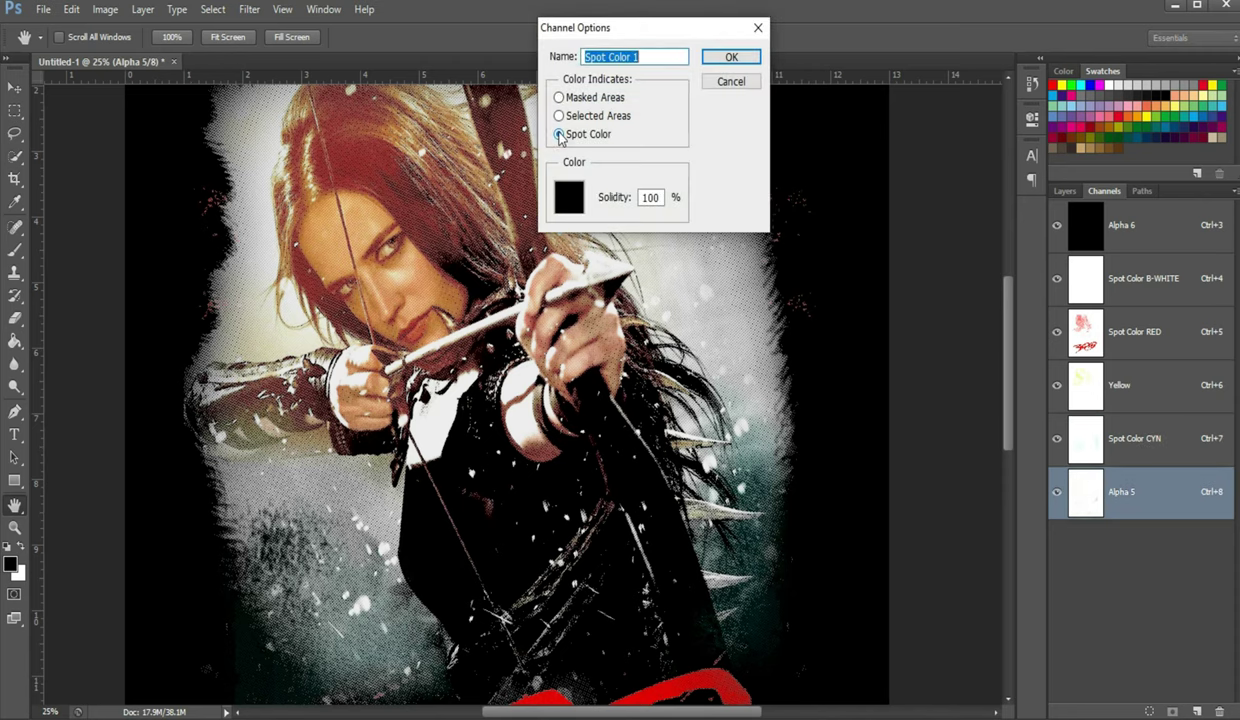
pyautogui.click(657, 57)
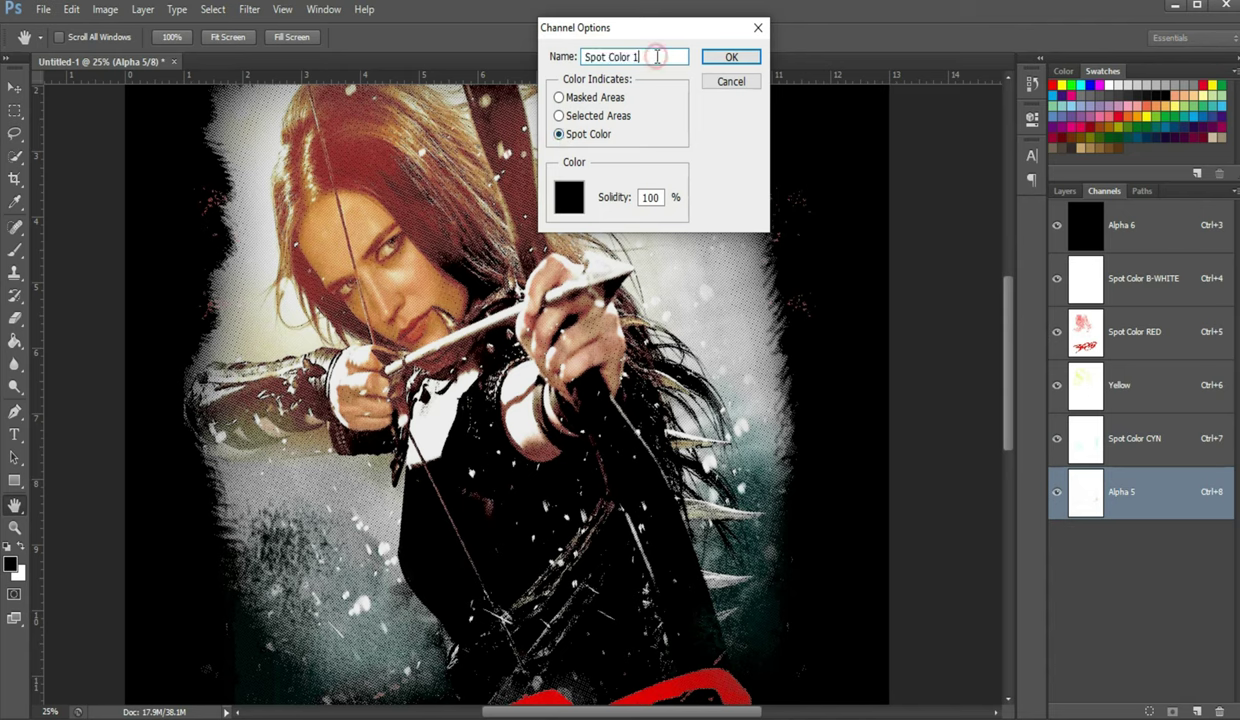
pyautogui.press('BackSpace')
pyautogui.write('5')
pyautogui.click(567, 208)
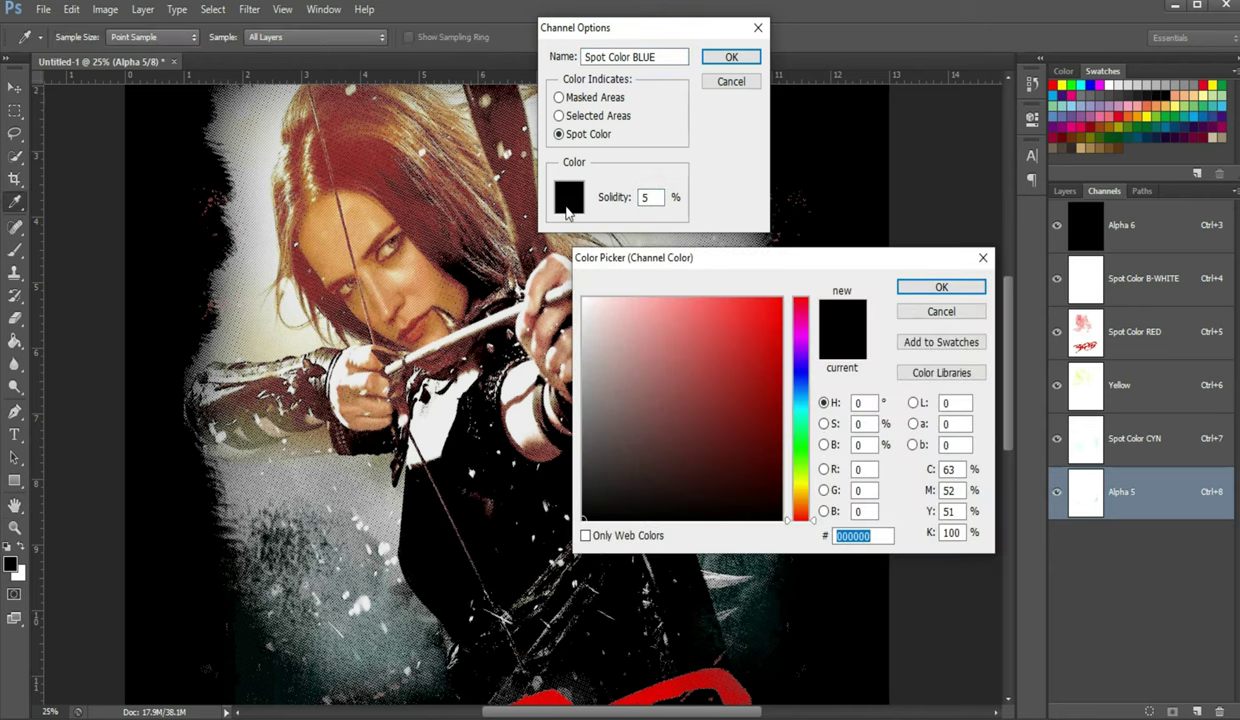
pyautogui.click(1096, 85)
pyautogui.click(972, 289)
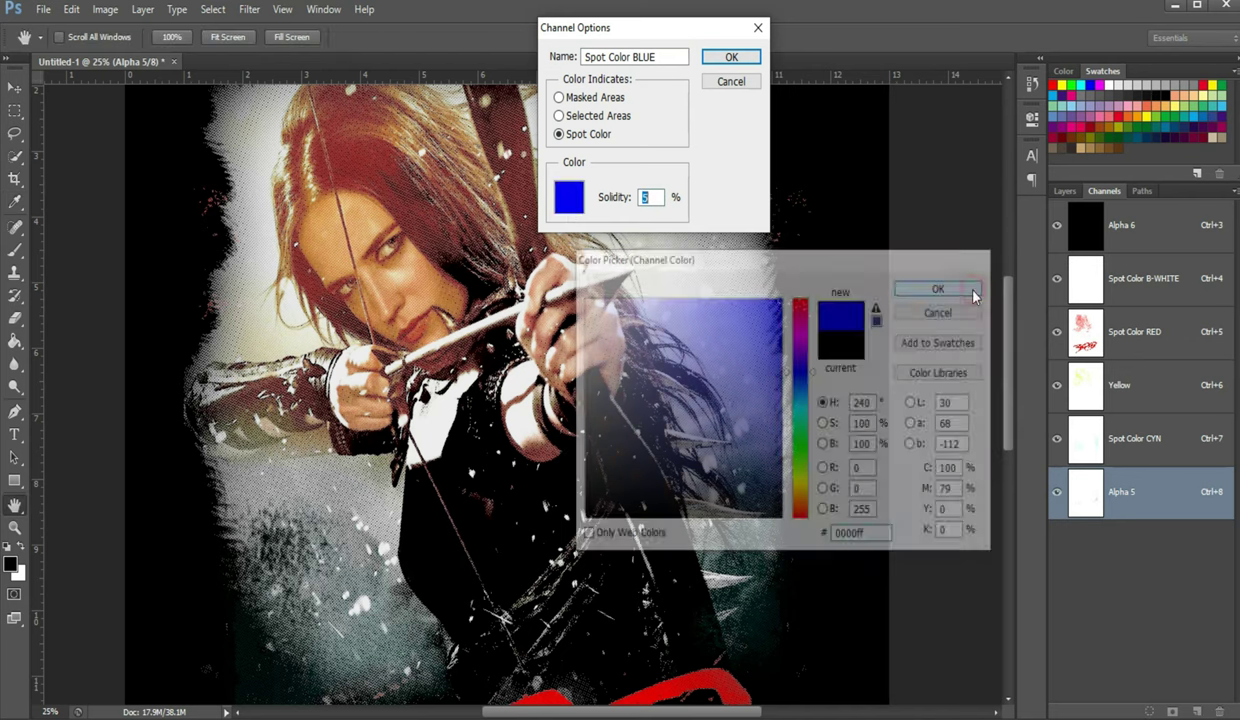
pyautogui.click(725, 56)
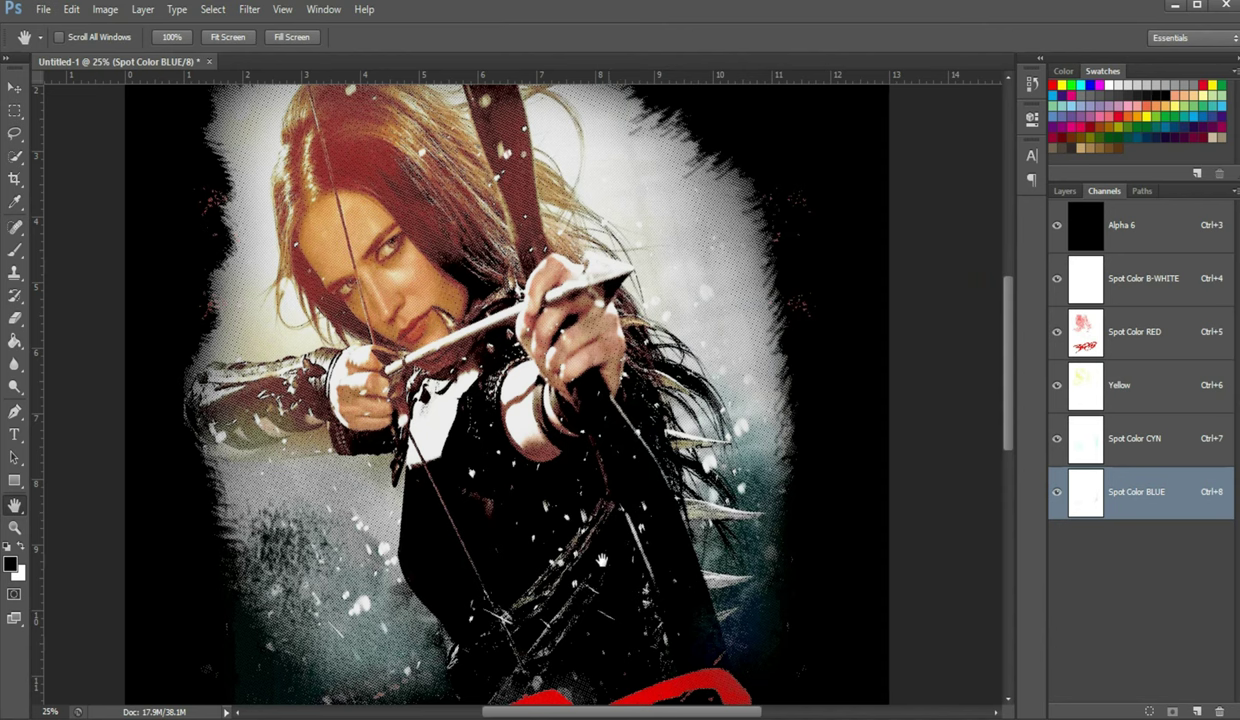
pyautogui.moveTo(602, 560)
pyautogui.mouseDown()
pyautogui.moveTo(610, 598)
pyautogui.moveTo(630, 588)
pyautogui.mouseUp()
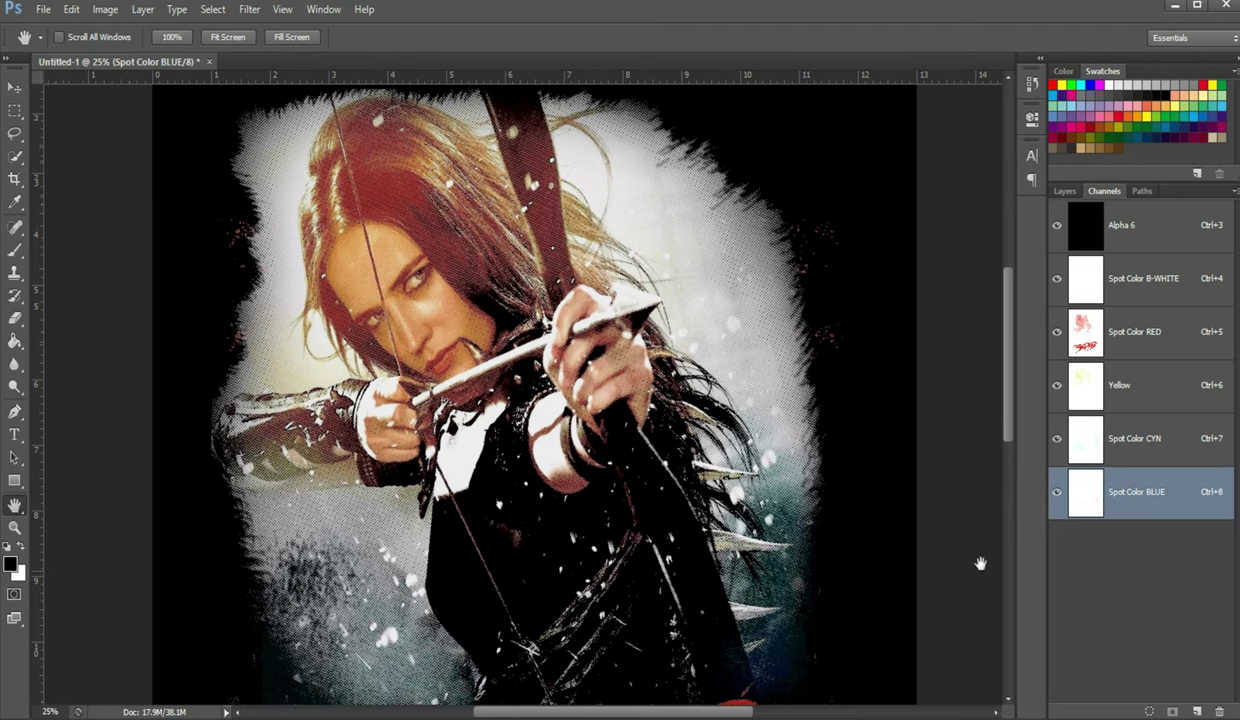
# - Hide all spot channels and inspect the B-WHITE channel on its own
pyautogui.click(1150, 238)
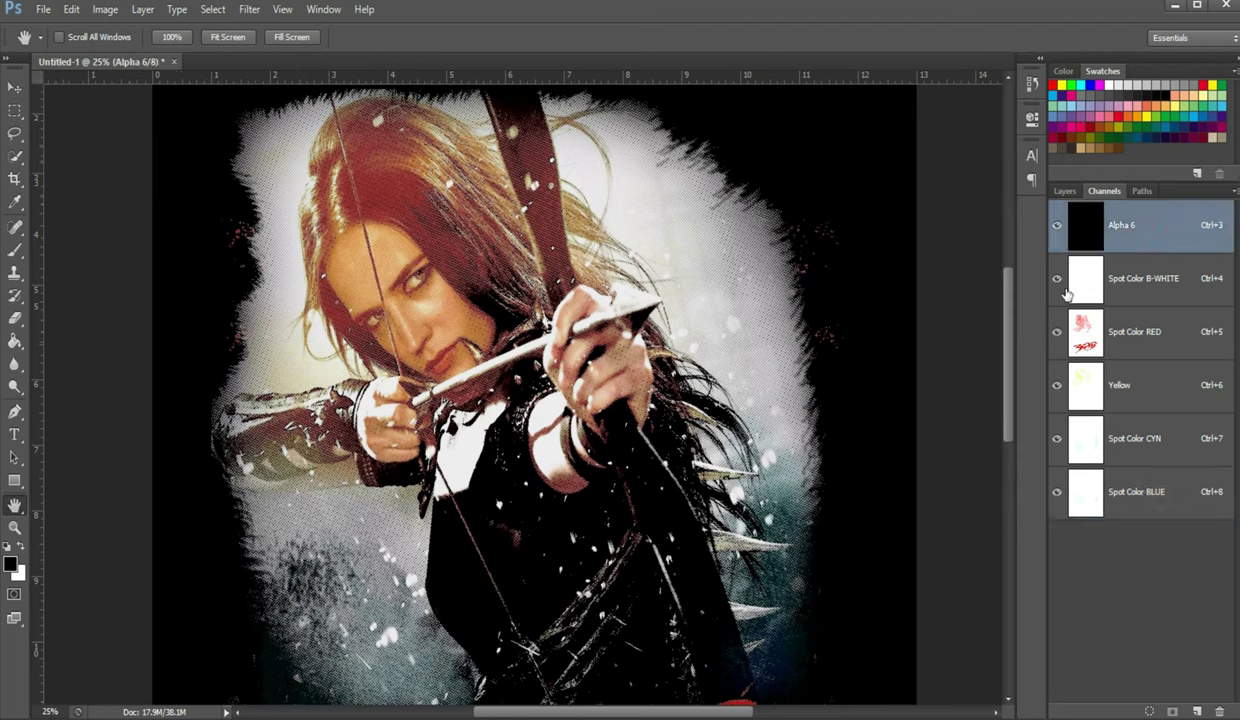
pyautogui.moveTo(1058, 502); pyautogui.dragTo(1058, 290)
pyautogui.click(1058, 278)
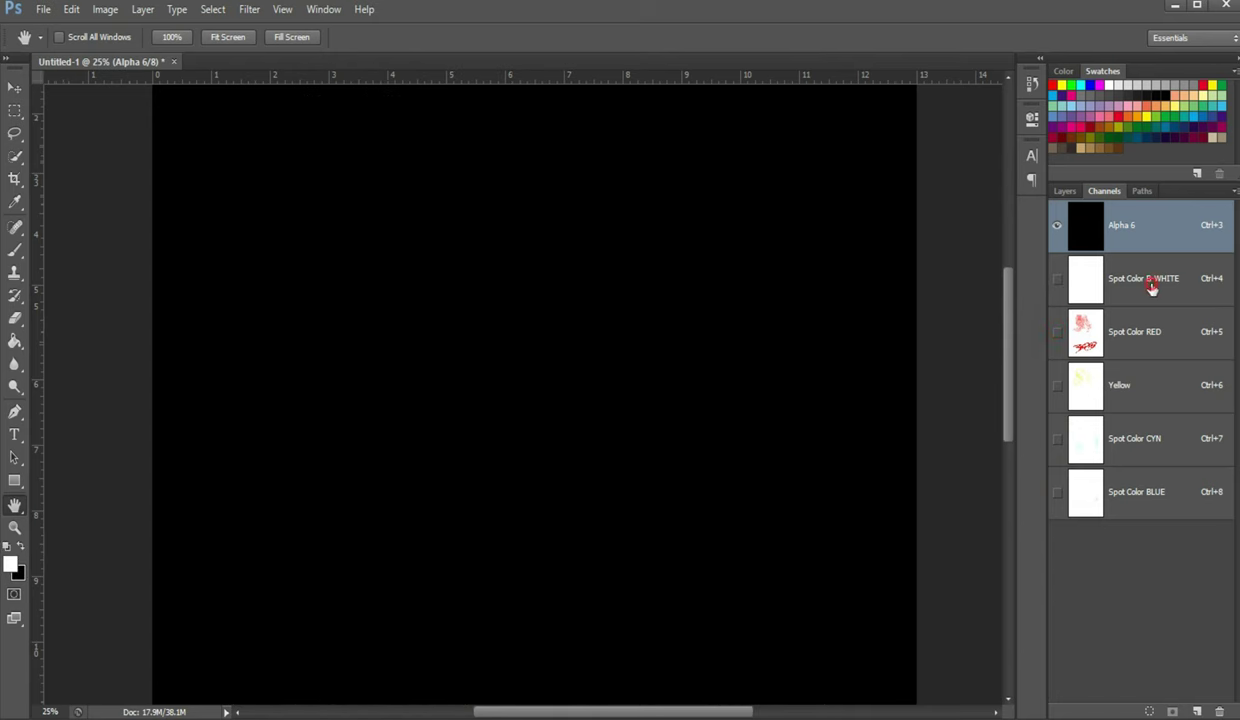
pyautogui.click(1110, 278)
pyautogui.click(1160, 220)
# - Show B-WHITE, RED, Yellow and CYN together over the black Alpha 6
pyautogui.click(1057, 282)
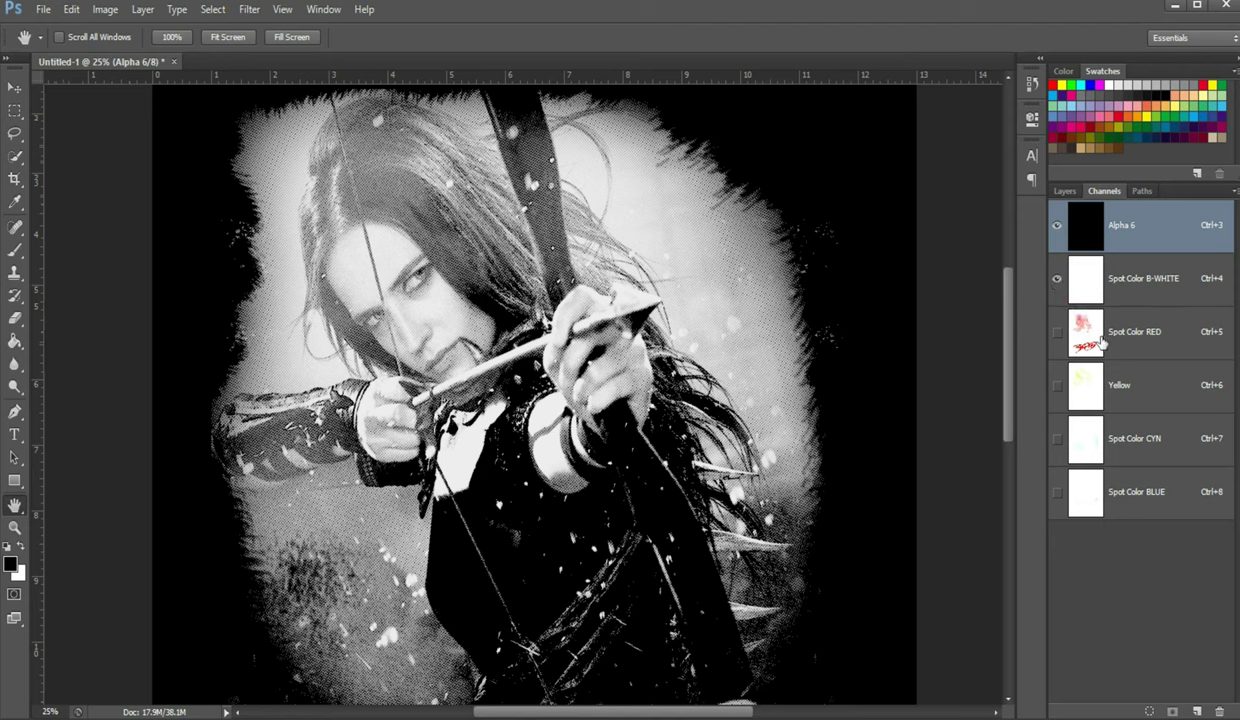
pyautogui.click(1056, 336)
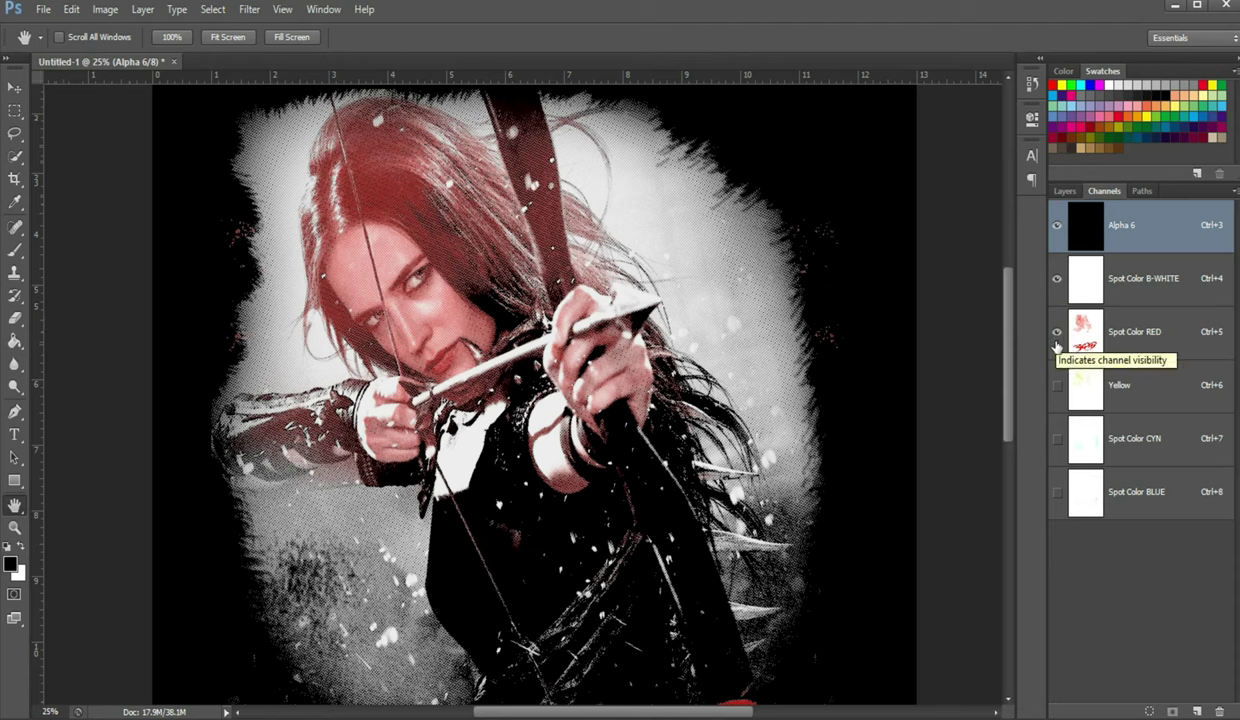
pyautogui.click(1056, 387)
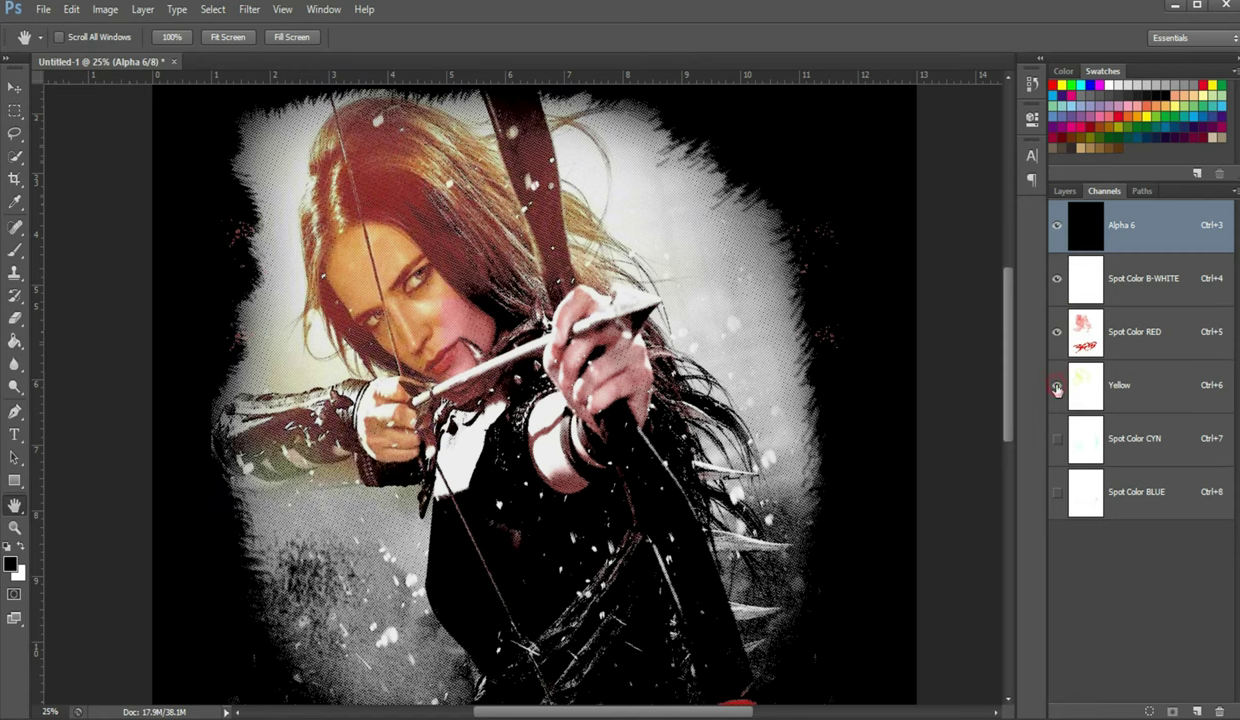
pyautogui.click(1056, 441)
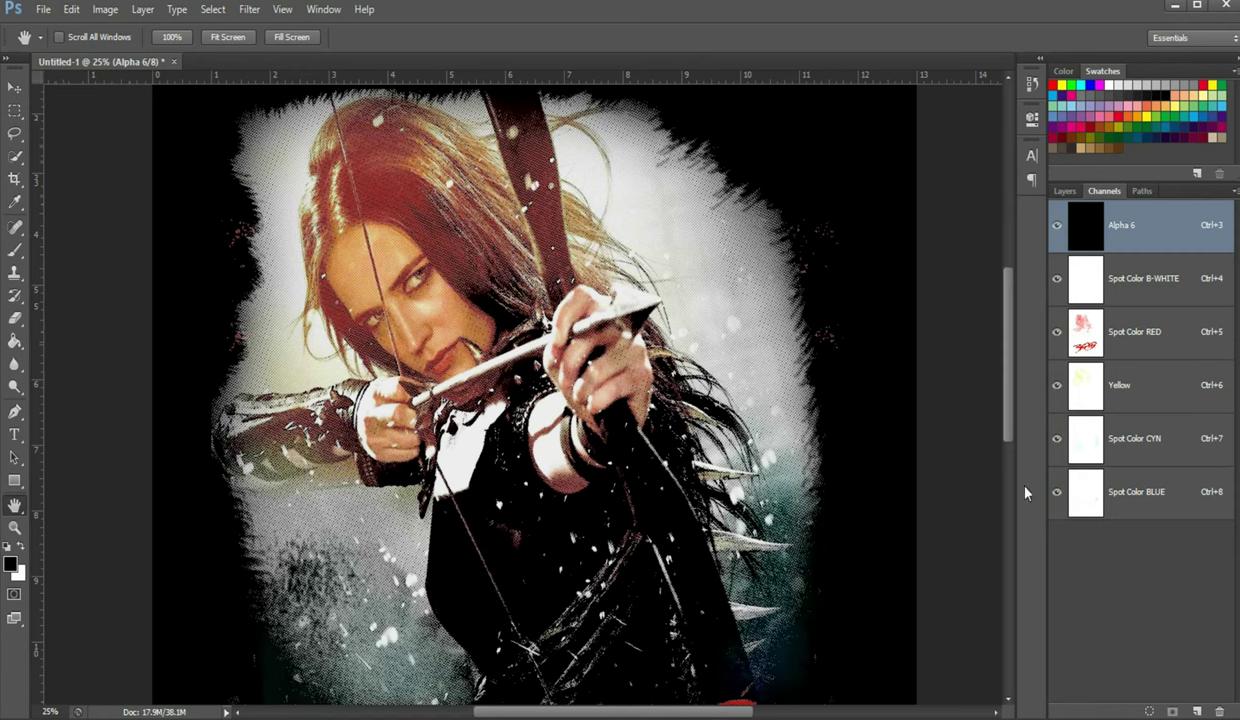
pyautogui.moveTo(578, 487)
pyautogui.mouseDown()
pyautogui.moveTo(586, 268)
pyautogui.moveTo(586, 470)
pyautogui.moveTo(576, 453)
pyautogui.mouseUp()
# - Zoom to 33.3% then 50% and pan around to inspect the halftone detail
pyautogui.press('z')
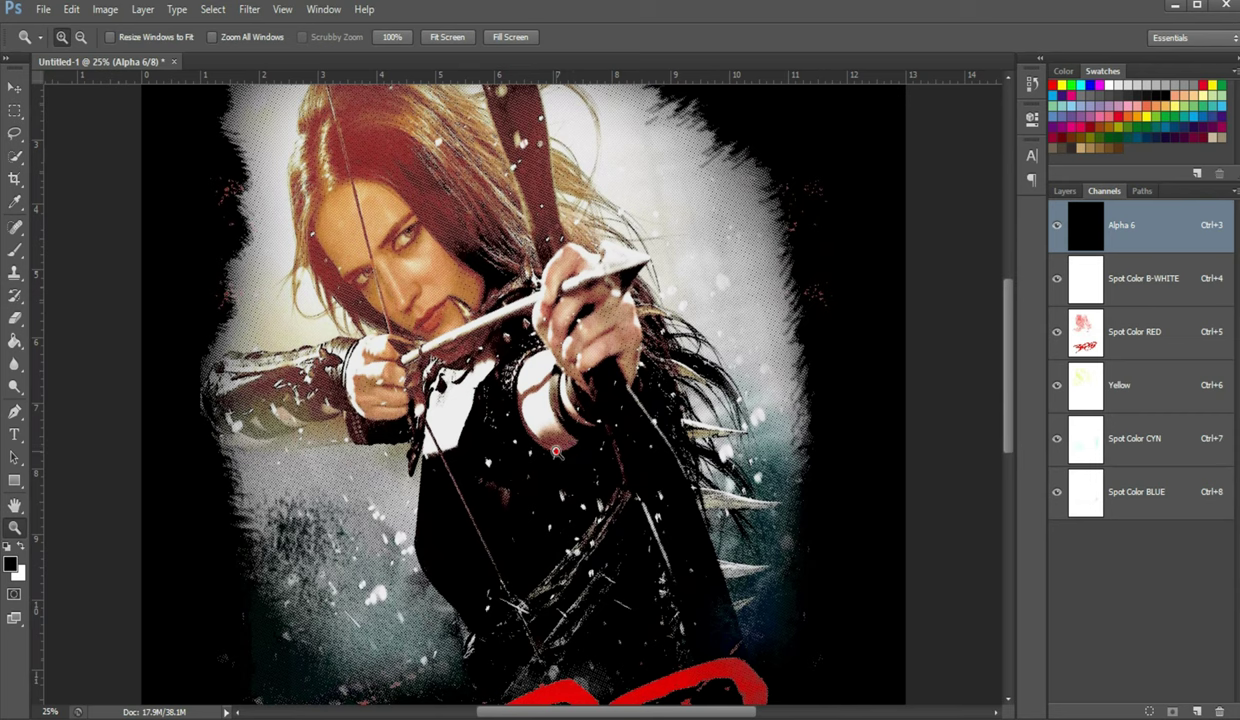
pyautogui.click(548, 438)
pyautogui.press('h')
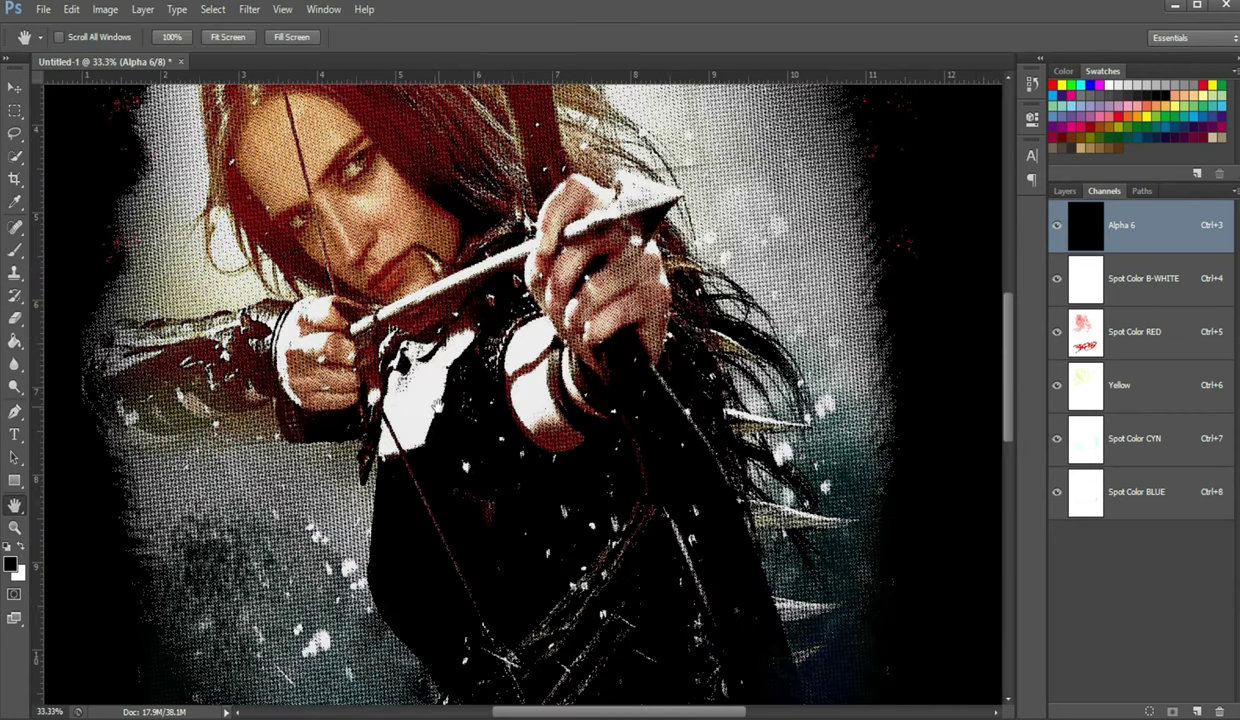
pyautogui.moveTo(438, 362); pyautogui.dragTo(508, 538)
pyautogui.press('z')
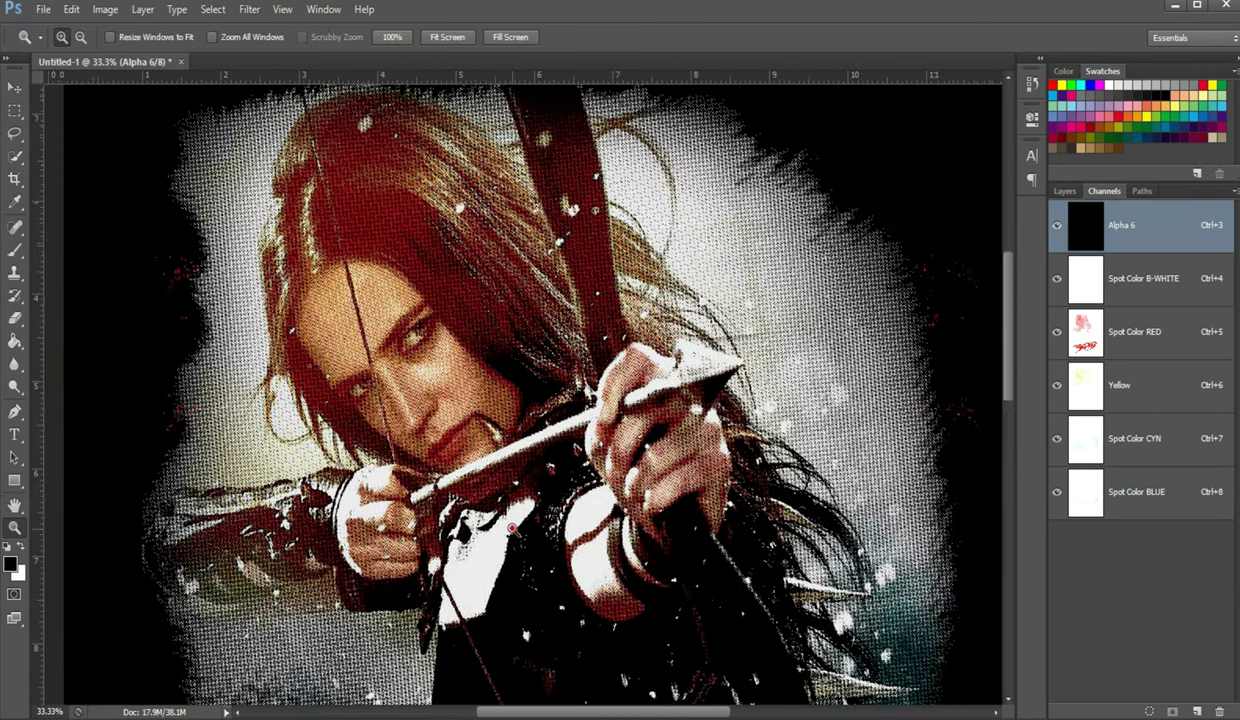
pyautogui.click(510, 528)
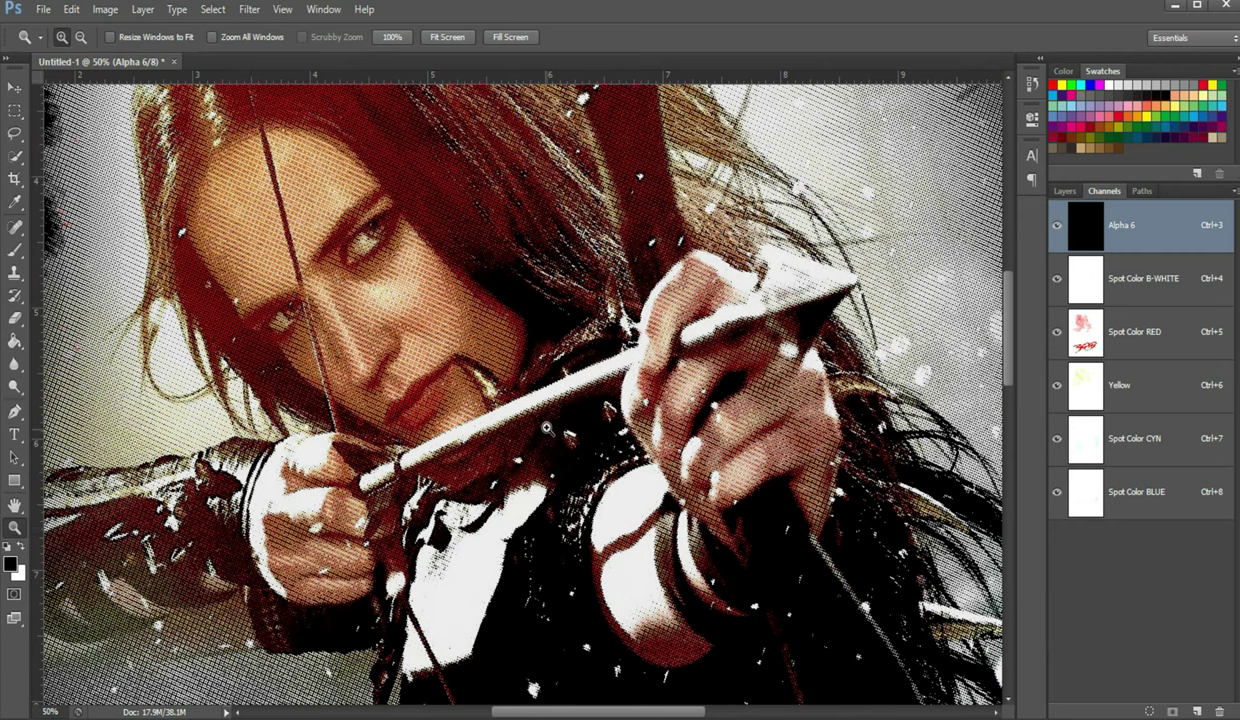
pyautogui.press('h')
pyautogui.moveTo(548, 428)
pyautogui.mouseDown()
pyautogui.moveTo(598, 607)
pyautogui.moveTo(450, 325)
pyautogui.mouseUp()
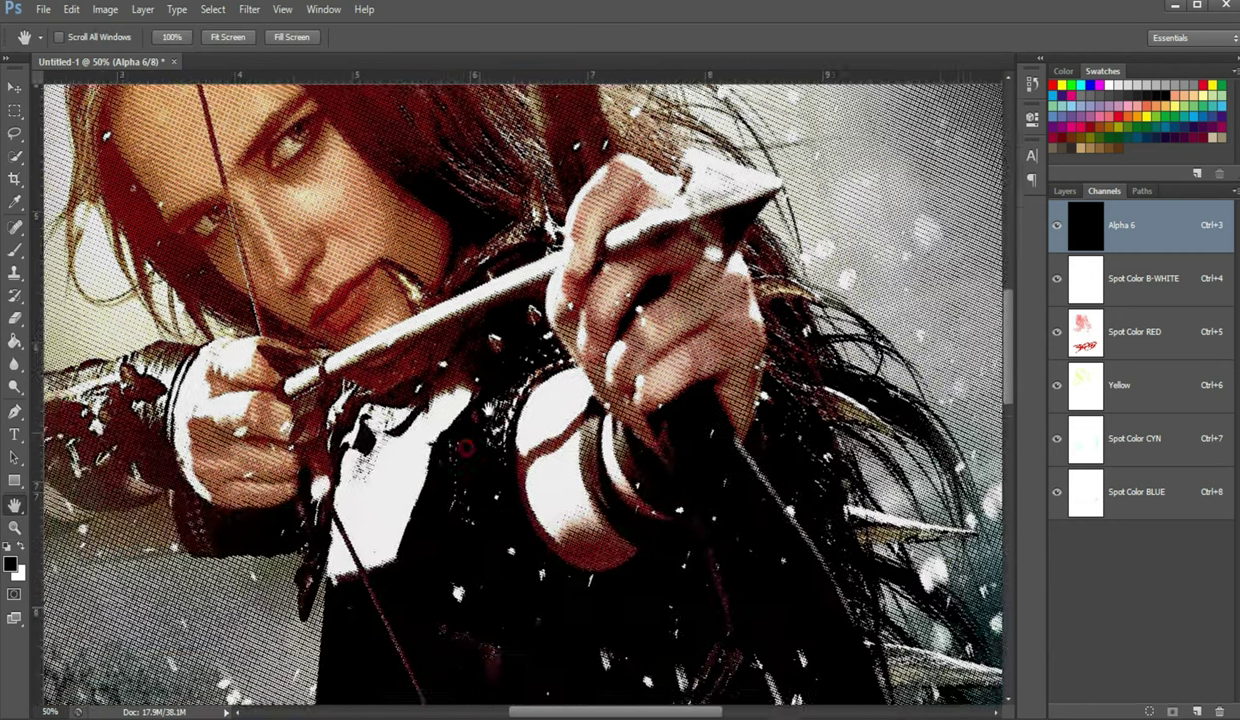
pyautogui.moveTo(520, 660)
pyautogui.mouseDown()
pyautogui.moveTo(380, 390)
pyautogui.moveTo(659, 372)
pyautogui.mouseUp()
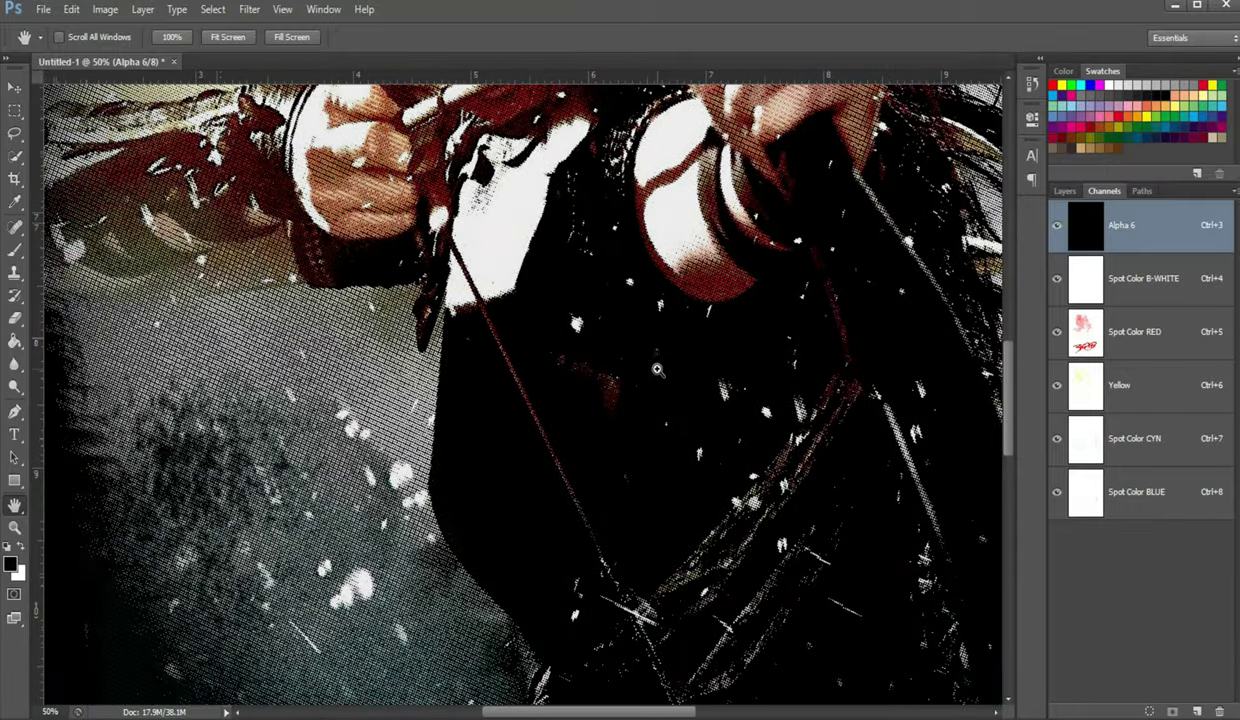
# - Fit the poster on screen, zoom to 25% and pan to the archer's face
pyautogui.press('z')
pyautogui.rightClick(632, 366)
pyautogui.click(668, 392)
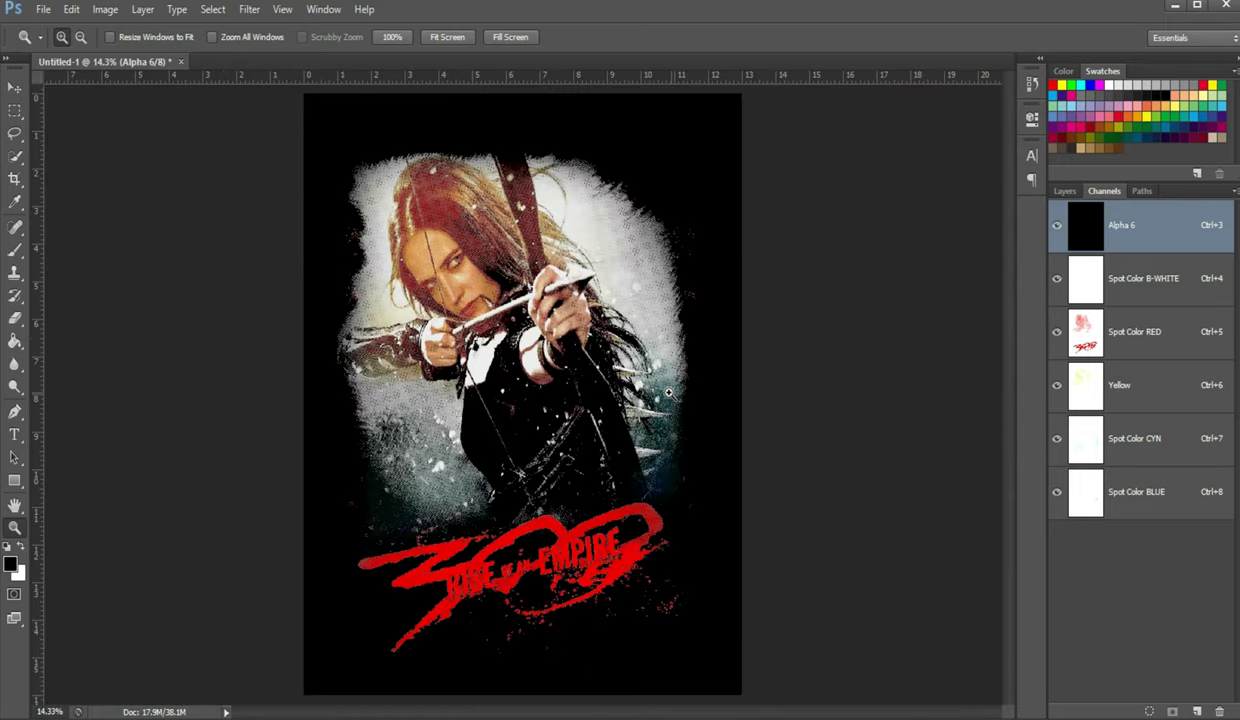
pyautogui.click(563, 430)
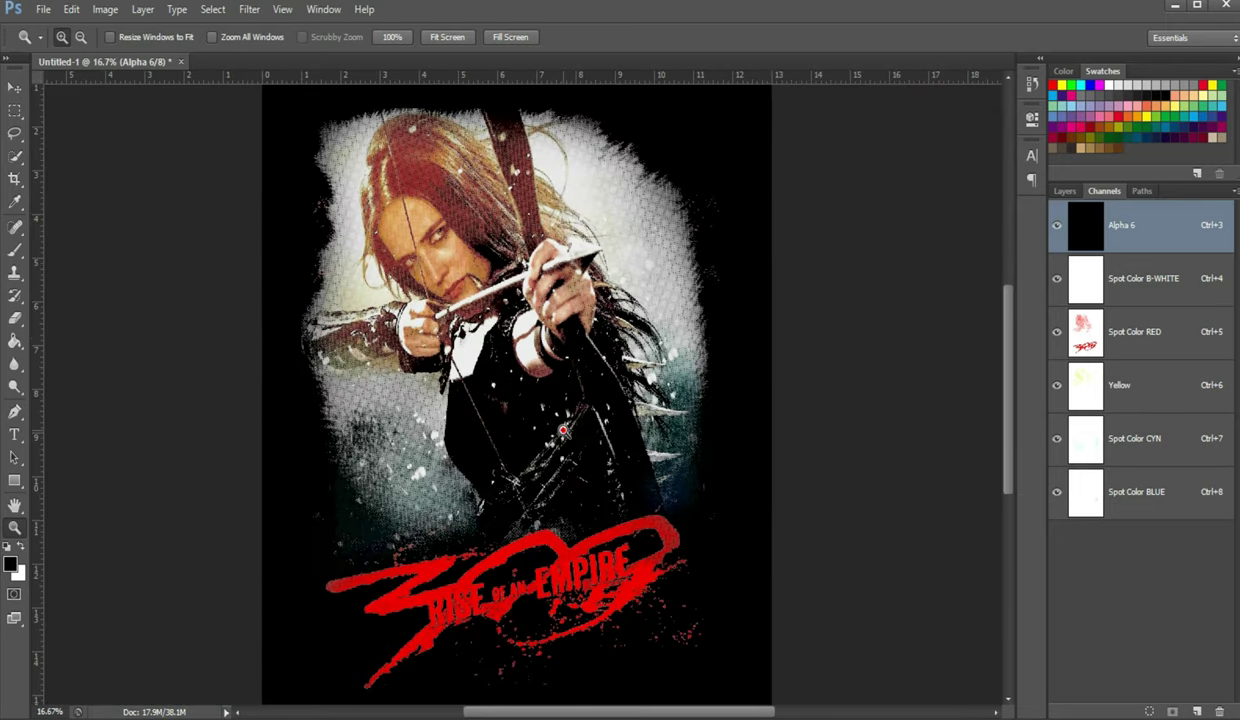
pyautogui.click(563, 430)
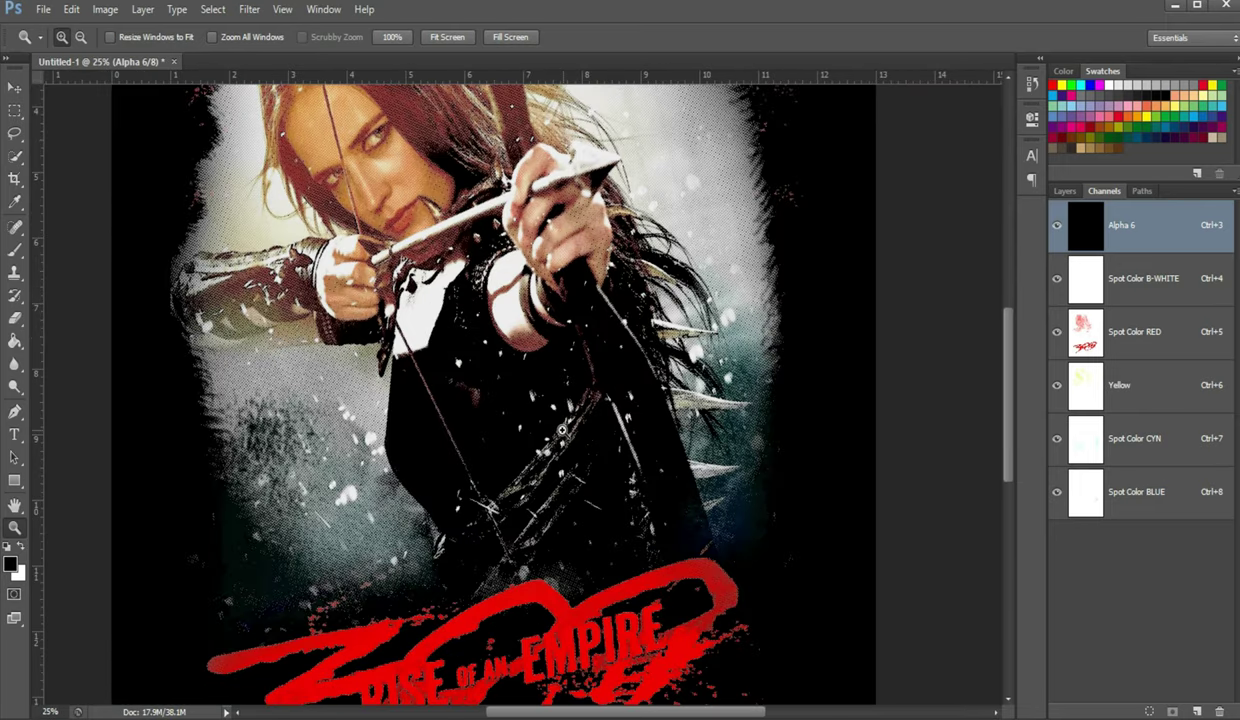
pyautogui.press('h')
pyautogui.moveTo(530, 378)
pyautogui.mouseDown()
pyautogui.moveTo(585, 503)
pyautogui.moveTo(574, 503)
pyautogui.mouseUp()
# - Hide all spot channels, then preview CYN, Yellow, RED and BLUE individually over B-WHITE
pyautogui.moveTo(1058, 497); pyautogui.dragTo(1057, 290)
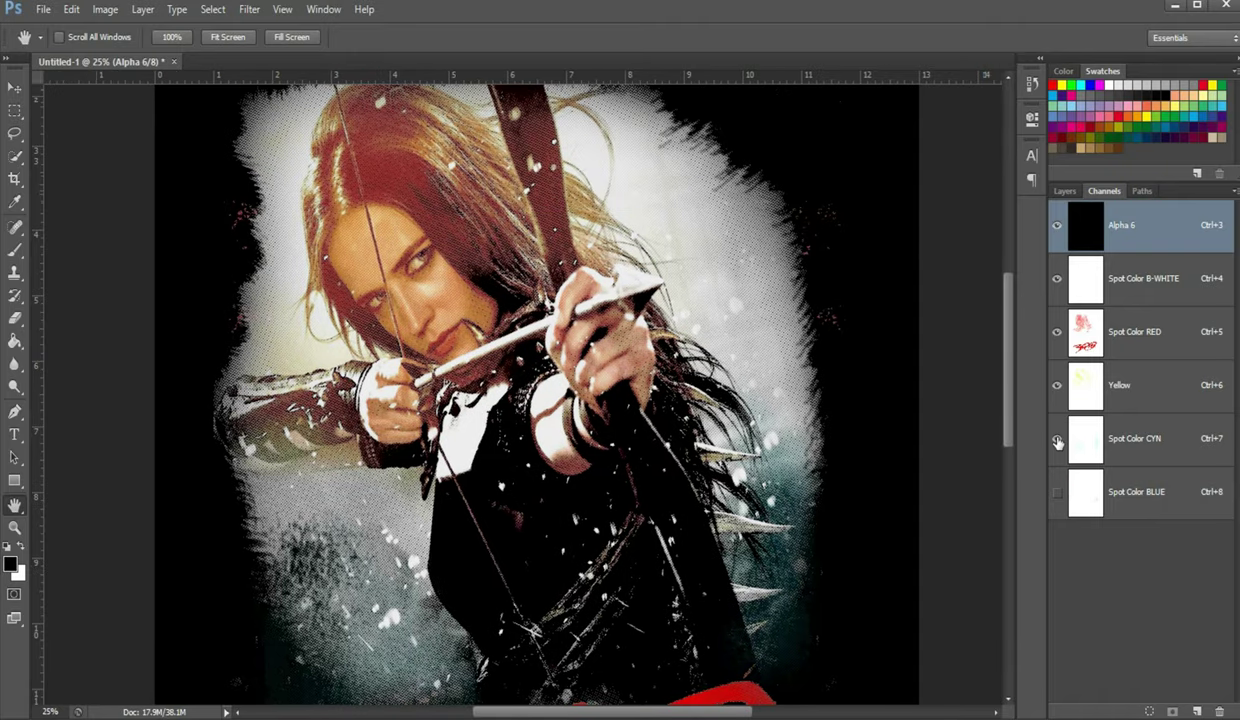
pyautogui.click(1057, 283)
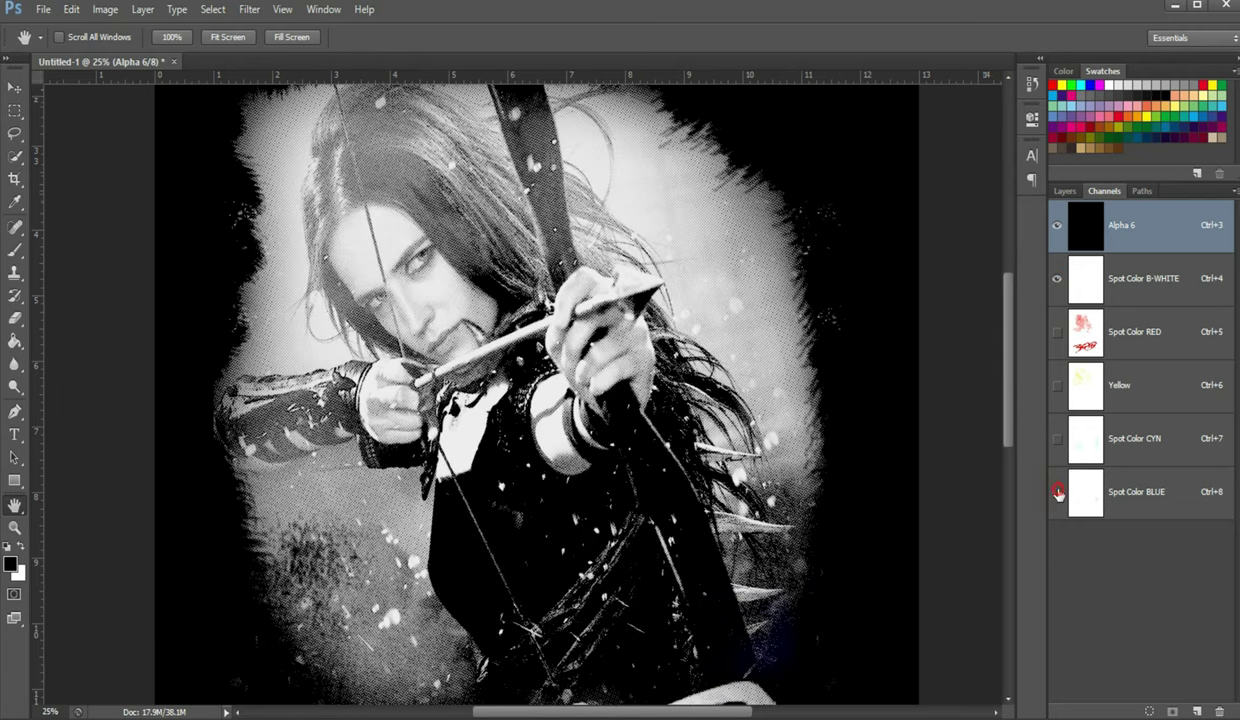
pyautogui.click(1058, 438)
pyautogui.click(1058, 438)
pyautogui.click(1058, 390)
pyautogui.click(1058, 388)
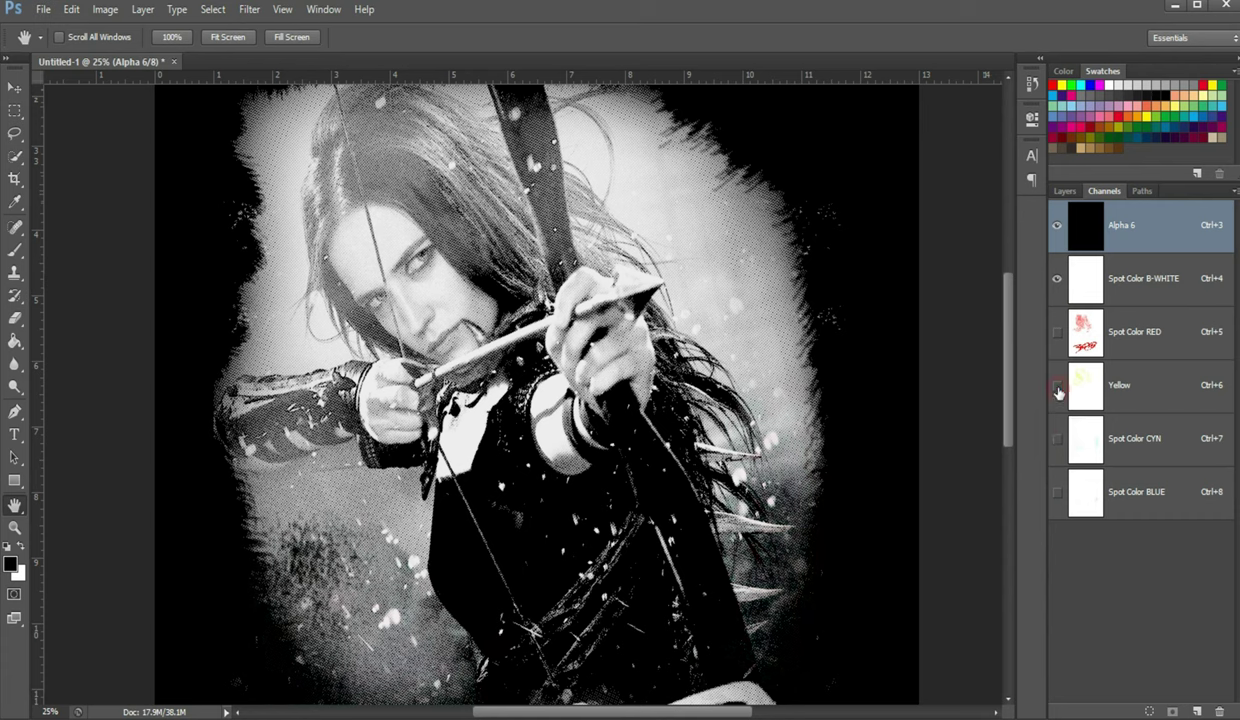
pyautogui.click(1057, 333)
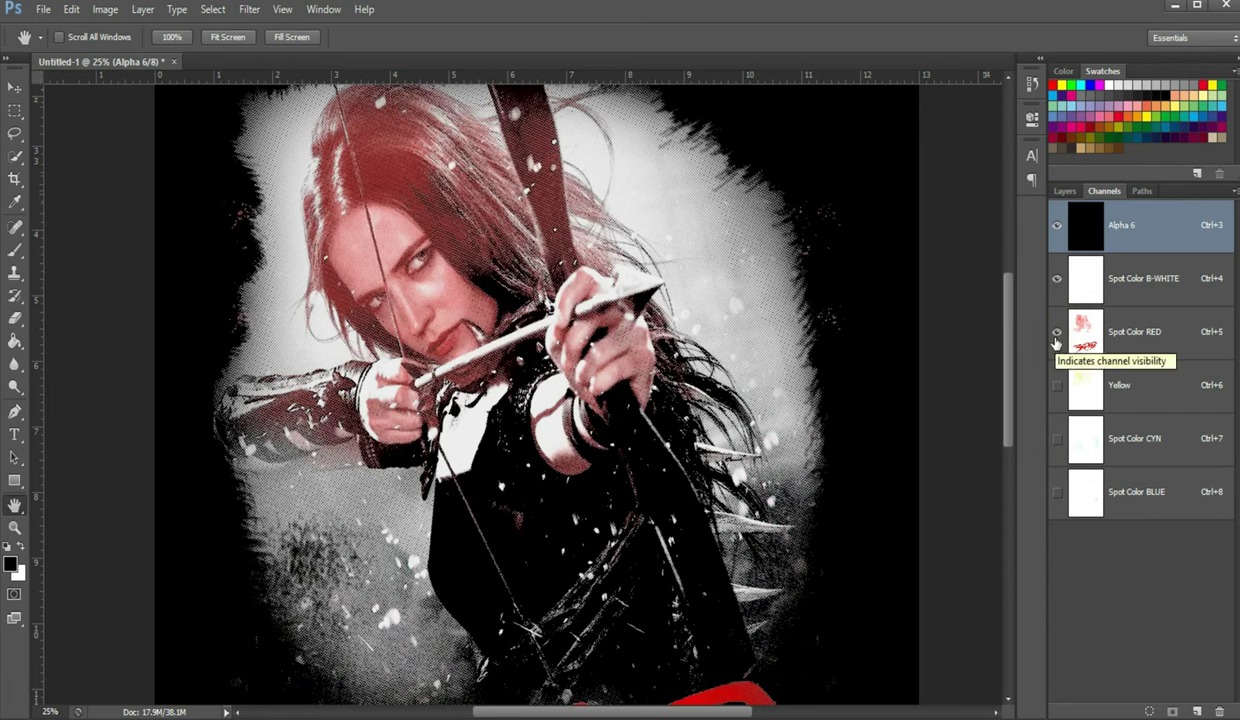
pyautogui.click(1055, 338)
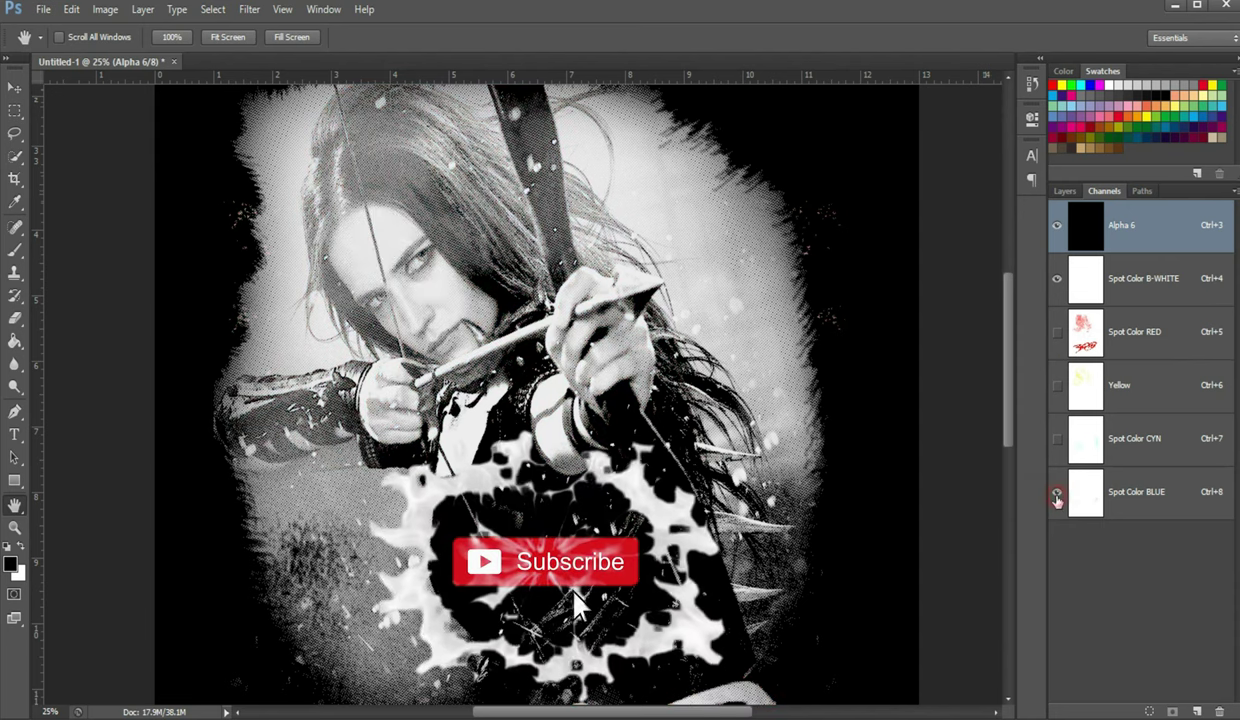
pyautogui.click(1057, 497)
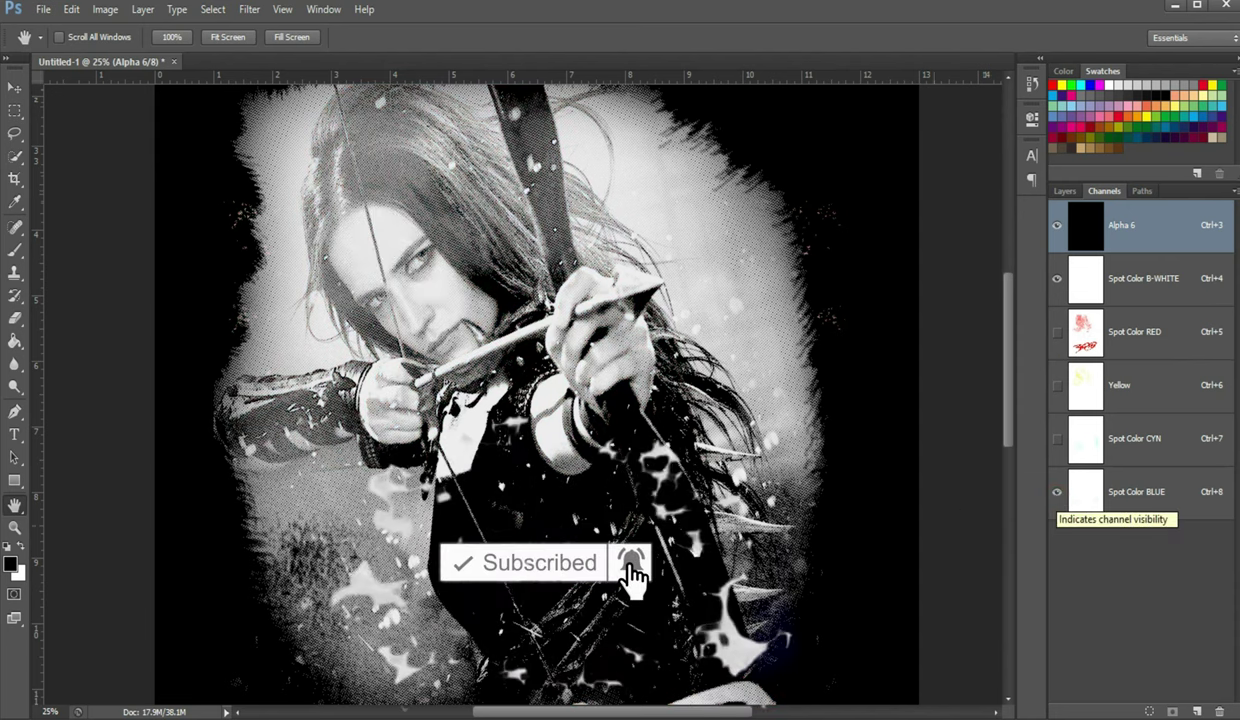
# - Turn CYN, Yellow and RED back on with BLUE, toggling RED to compare
pyautogui.moveTo(859, 561); pyautogui.dragTo(854, 501)
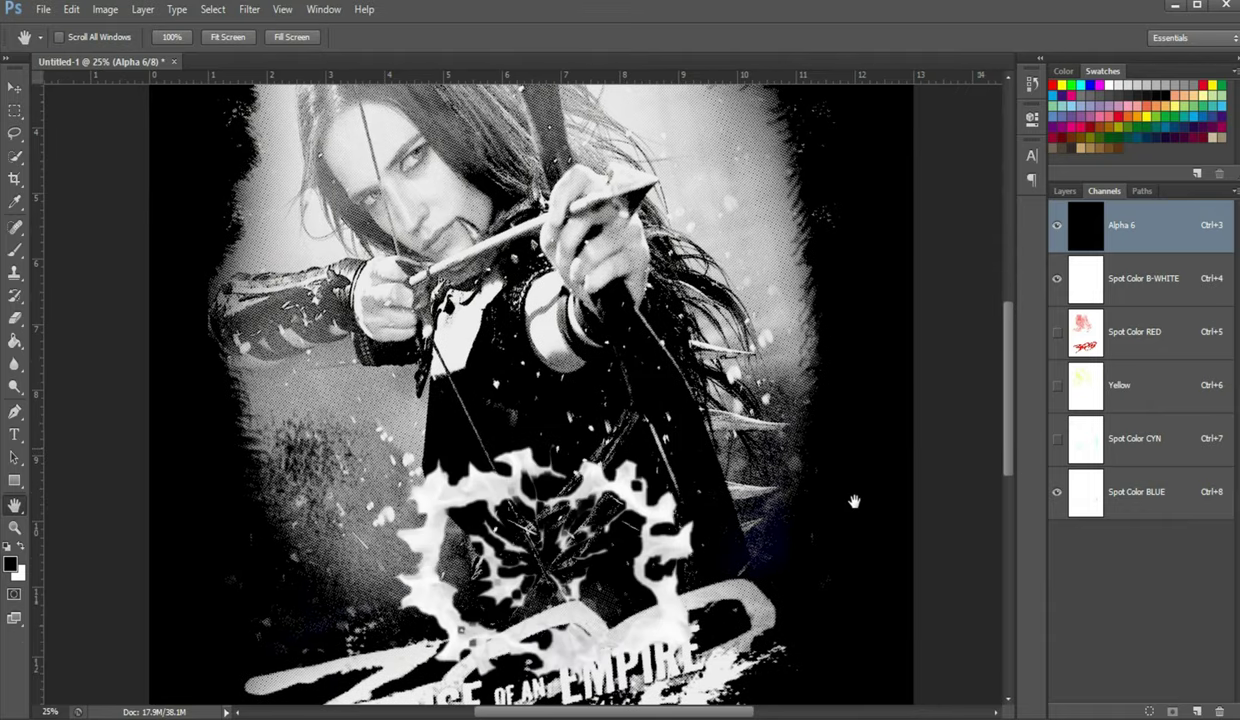
pyautogui.click(1058, 494)
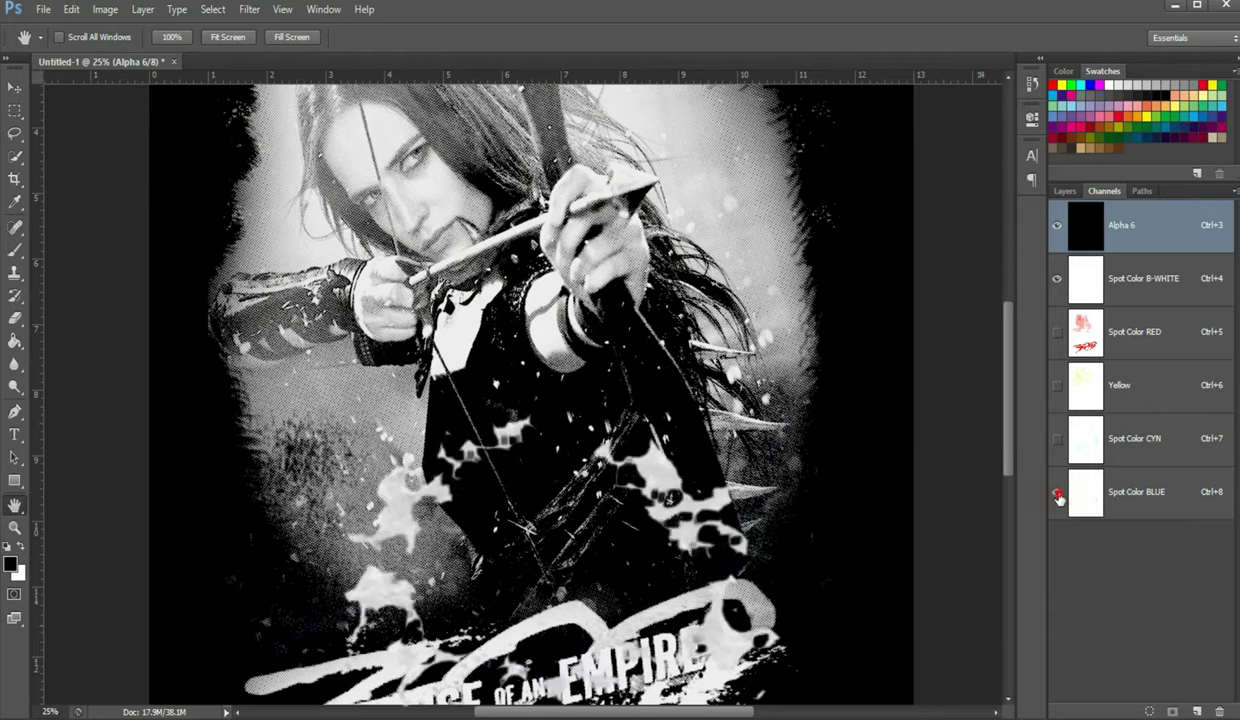
pyautogui.click(1057, 440)
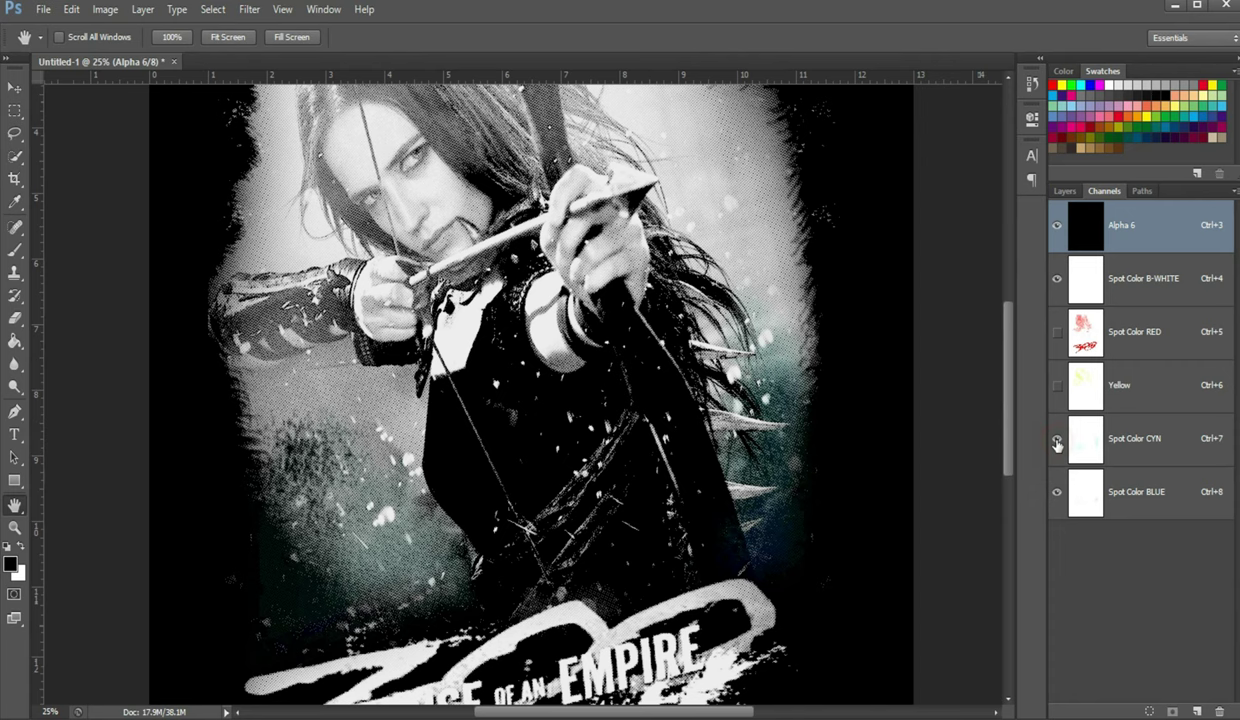
pyautogui.click(1057, 386)
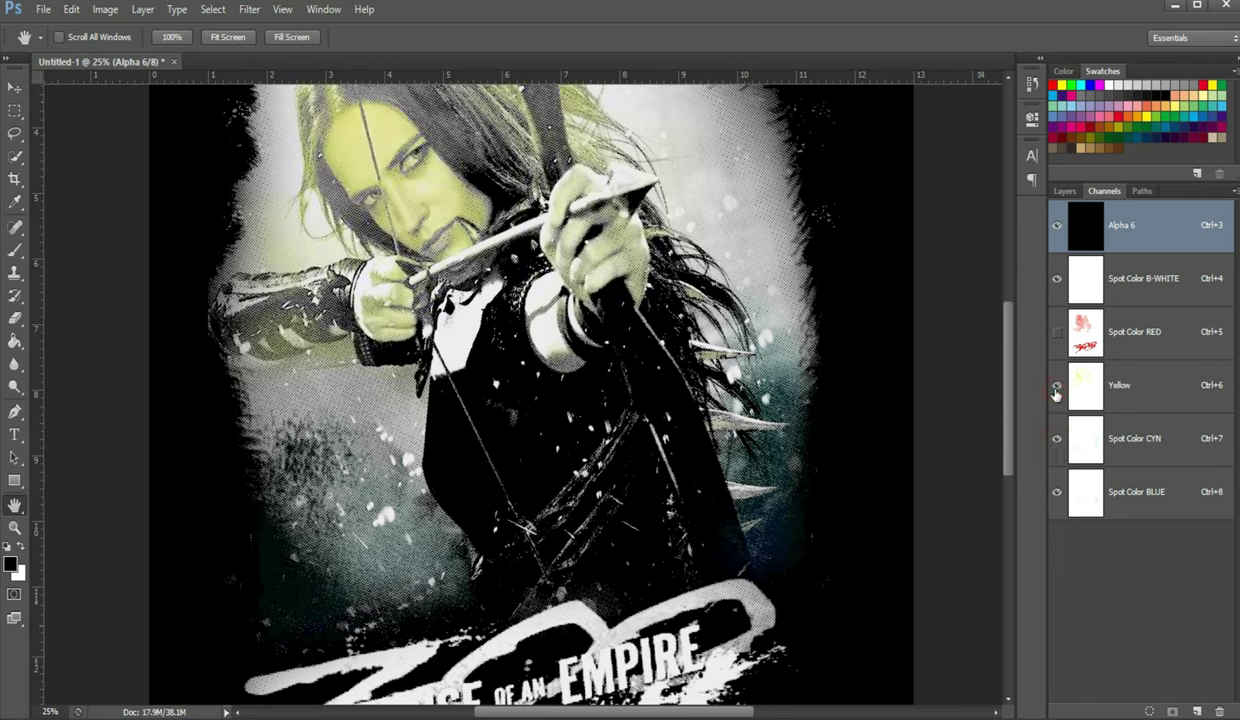
pyautogui.click(1057, 333)
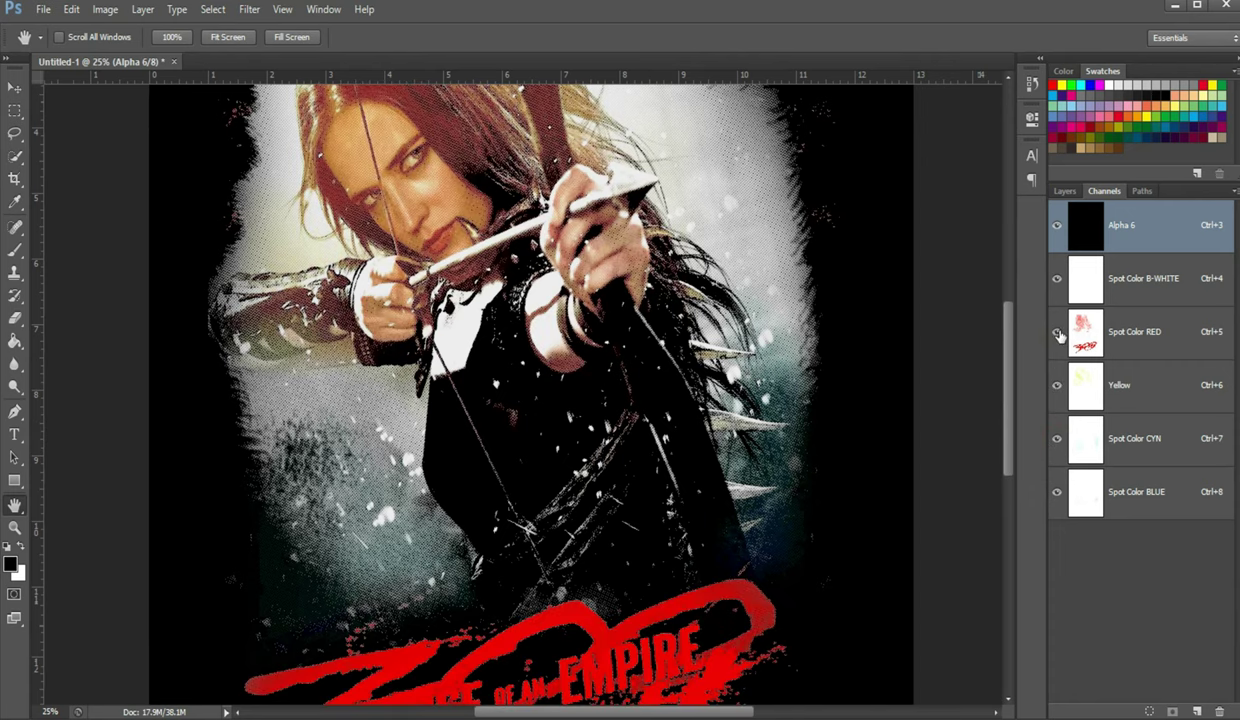
pyautogui.click(1058, 333)
pyautogui.click(1058, 333)
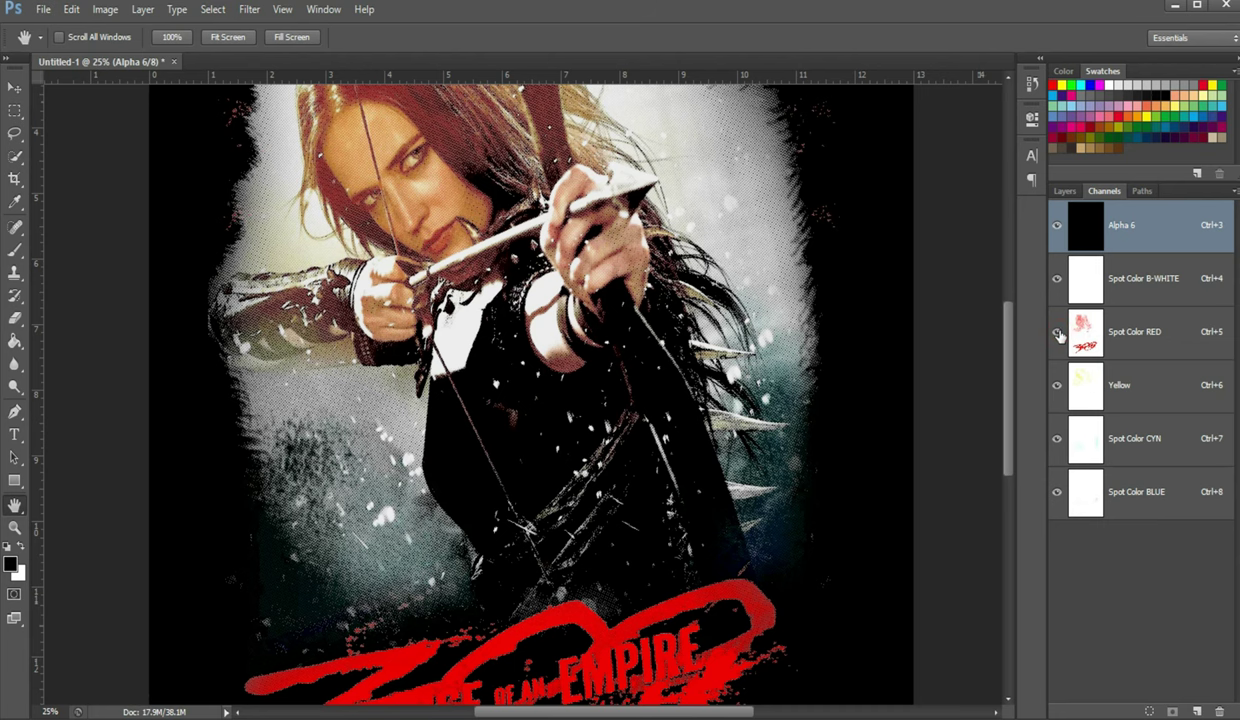